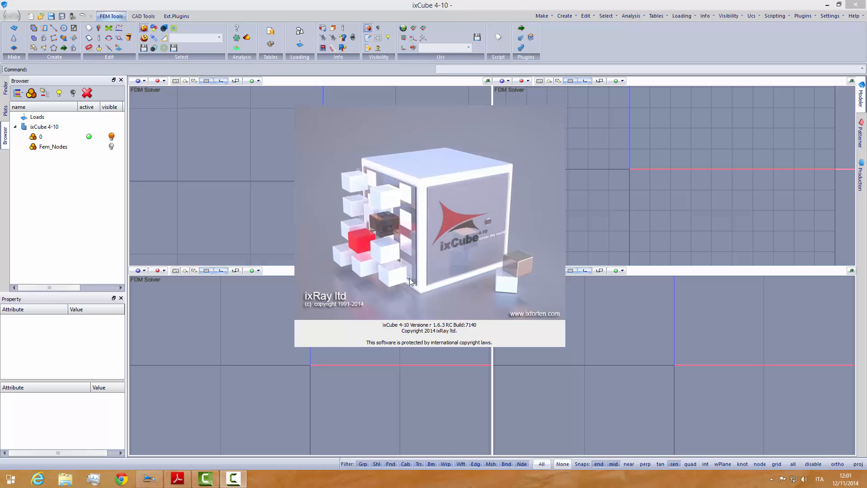
# Step: Switch to Adobe Reader and examine the cantilever umbrella brochure's photo, side and plan drawings, and model dimension table
pyautogui.click(185, 478)
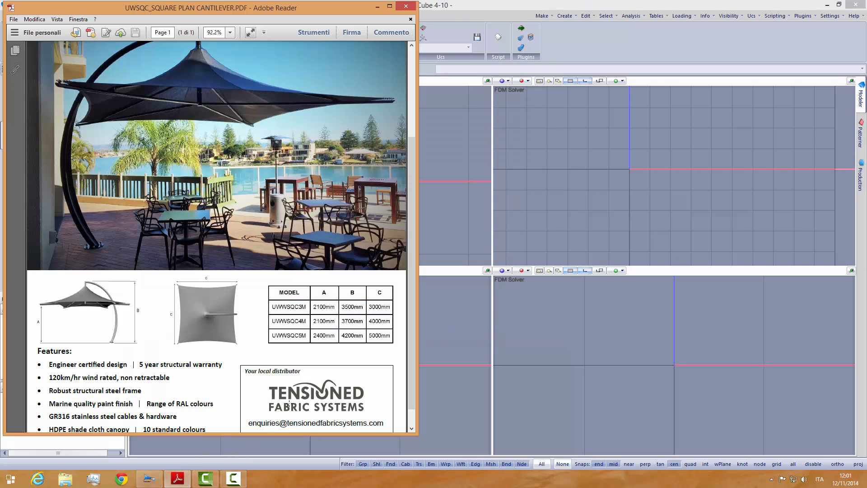
pyautogui.scroll(2, 260, 291)
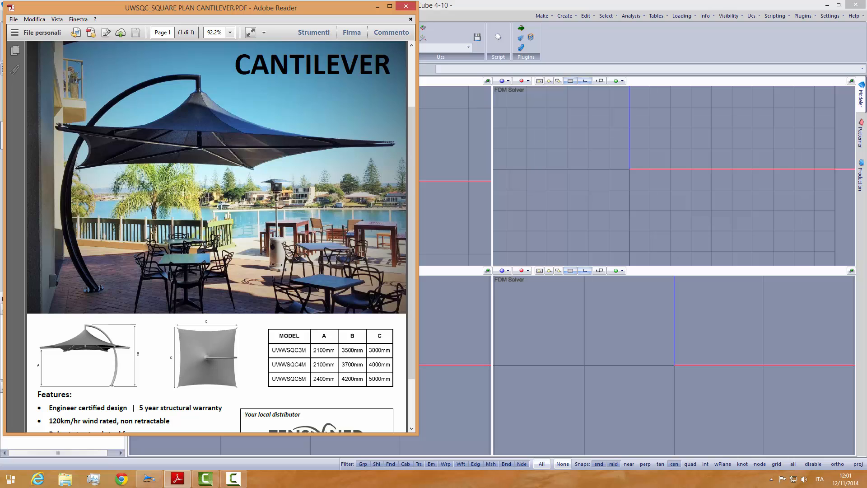
pyautogui.scroll(-1, 217, 237)
pyautogui.scroll(-1, 115, 320)
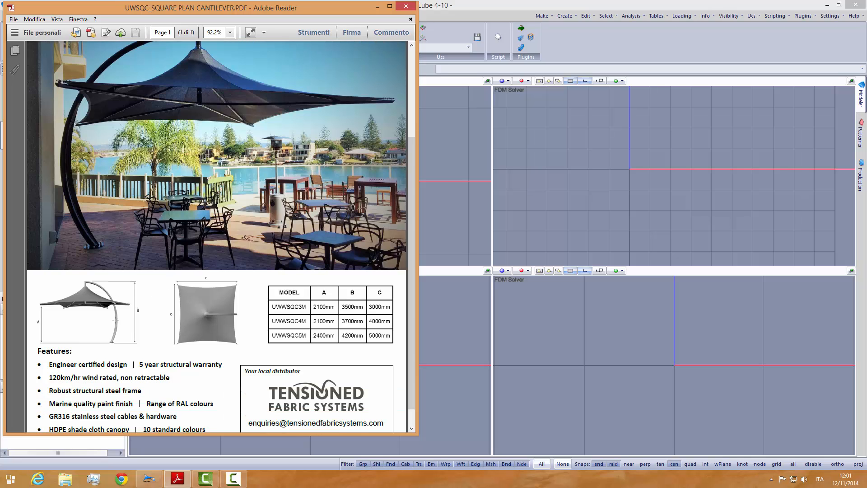
pyautogui.scroll(-1, 154, 275)
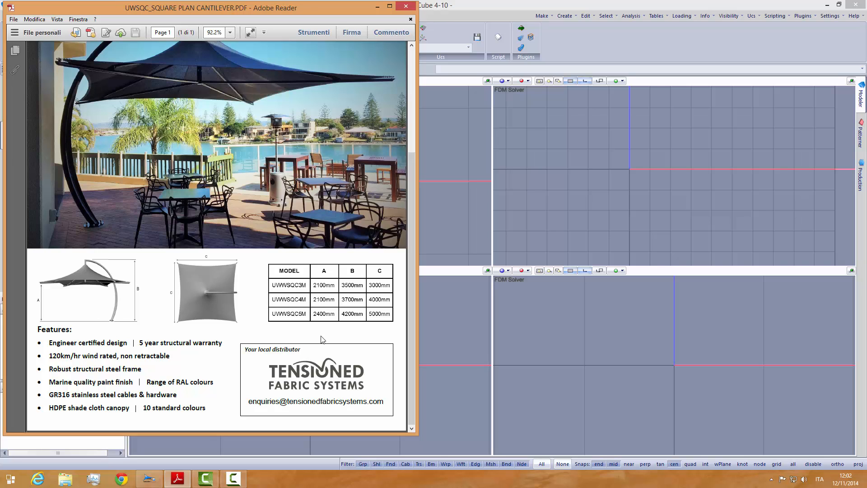
# Step: Switch back to ixCube, maximize the Top-row viewport with the dense grid, and set it to the Perspective view
pyautogui.click(642, 112)
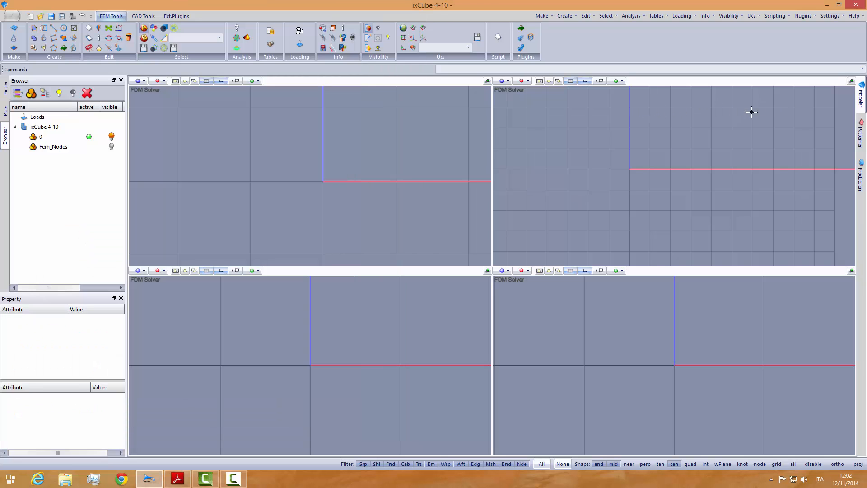
pyautogui.click(851, 81)
pyautogui.click(139, 90)
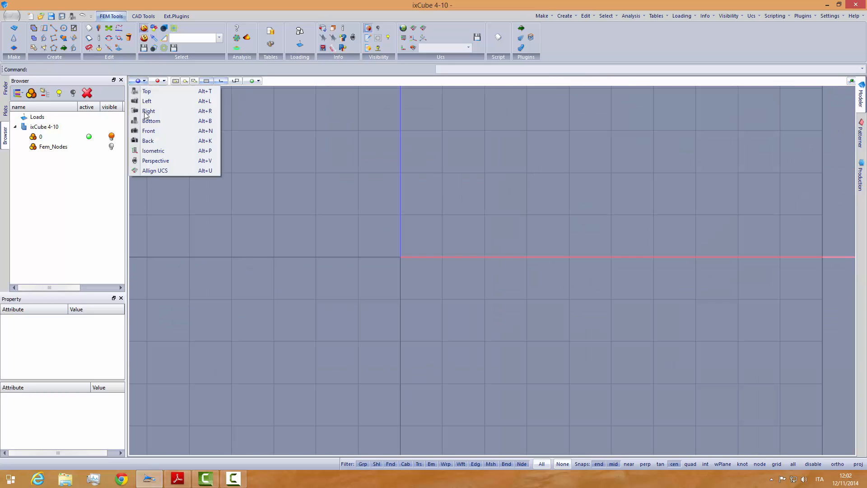
pyautogui.click(156, 161)
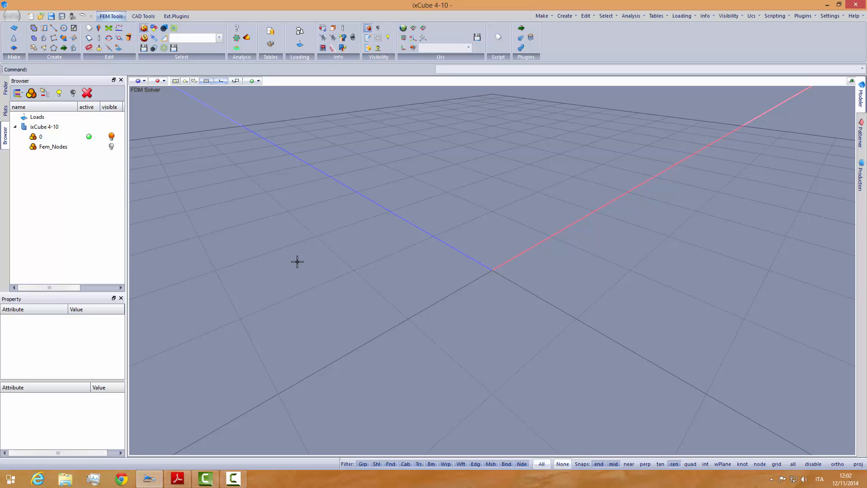
pyautogui.scroll(-5, 306, 262)
pyautogui.moveTo(363, 284); pyautogui.dragTo(360, 284, button='middle')
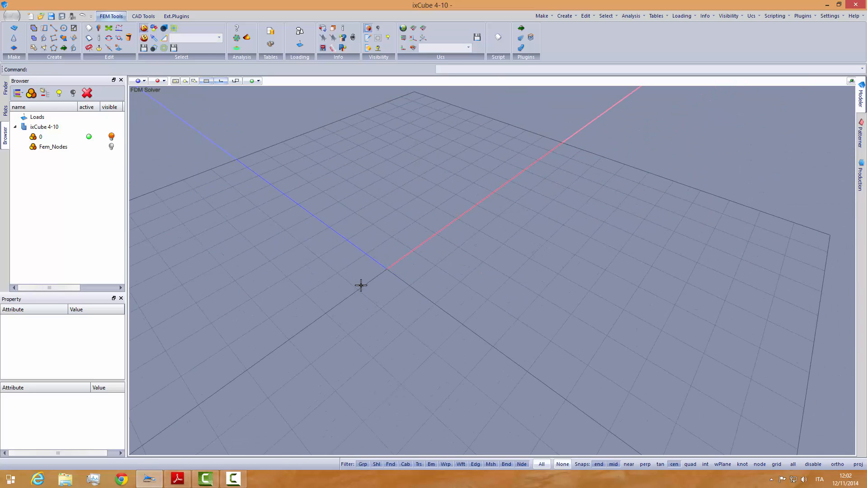
pyautogui.scroll(-2, 360, 285)
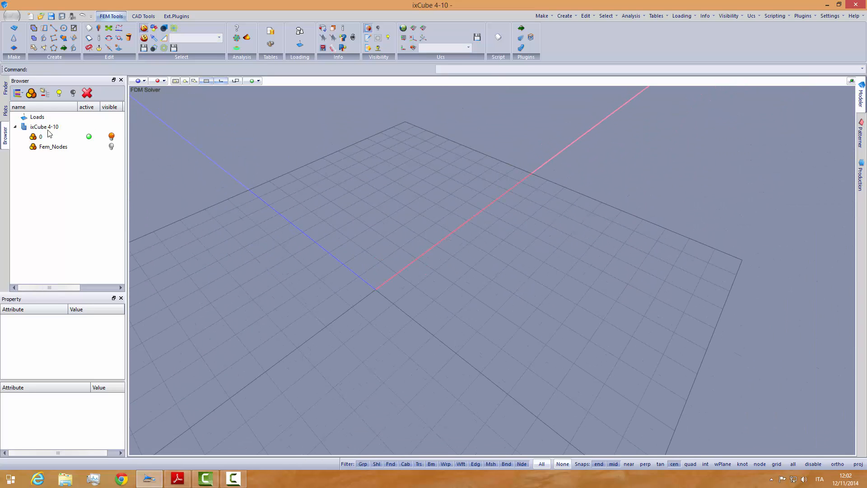
# Step: Create a new layer named cad and make it the active layer
pyautogui.click(31, 93)
pyautogui.click(55, 158)
pyautogui.click(64, 158)
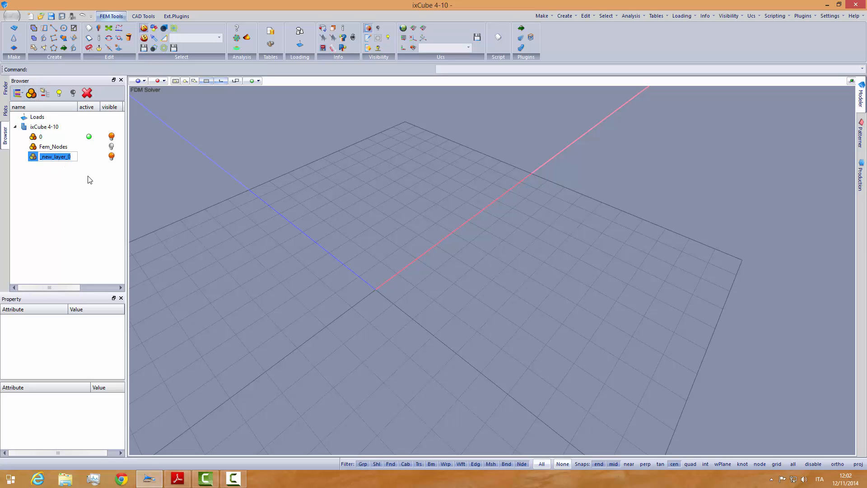
pyautogui.write('cad')
pyautogui.press('Return')
pyautogui.click(89, 157)
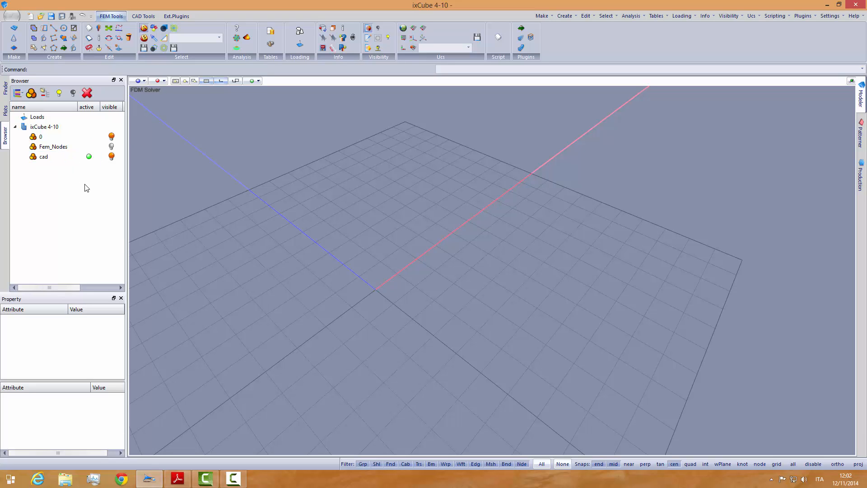
# Step: Draw a 5 by 5 m square with the Rectangle Corners option, starting at 0,0
pyautogui.click(139, 18)
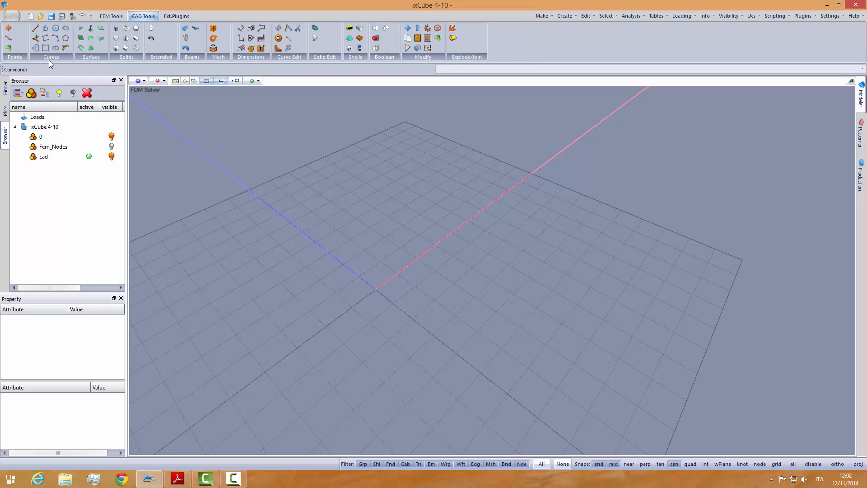
pyautogui.click(46, 48)
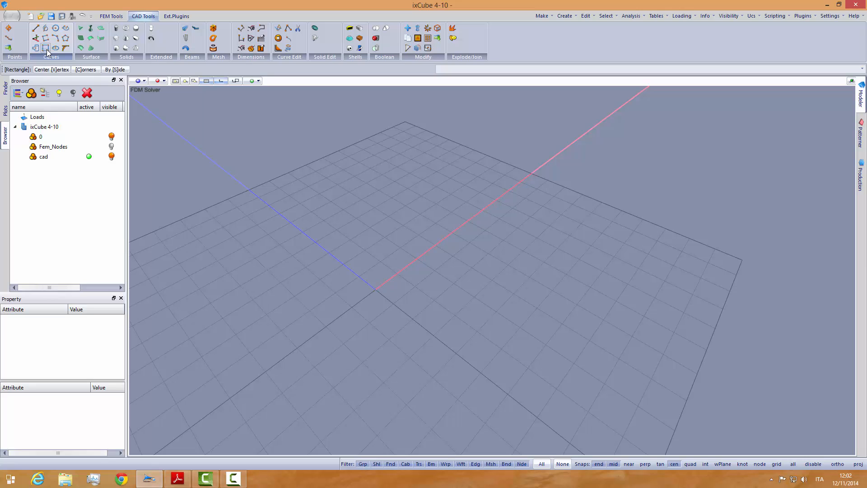
pyautogui.click(84, 71)
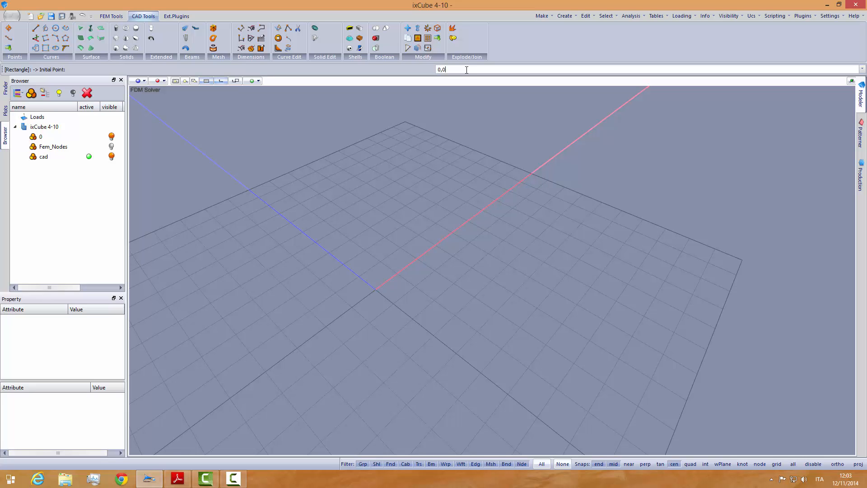
pyautogui.press('Return')
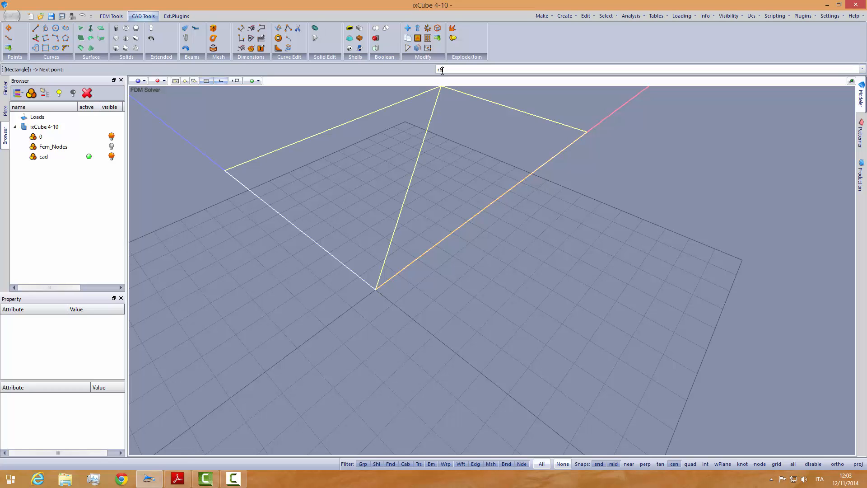
pyautogui.press('Return')
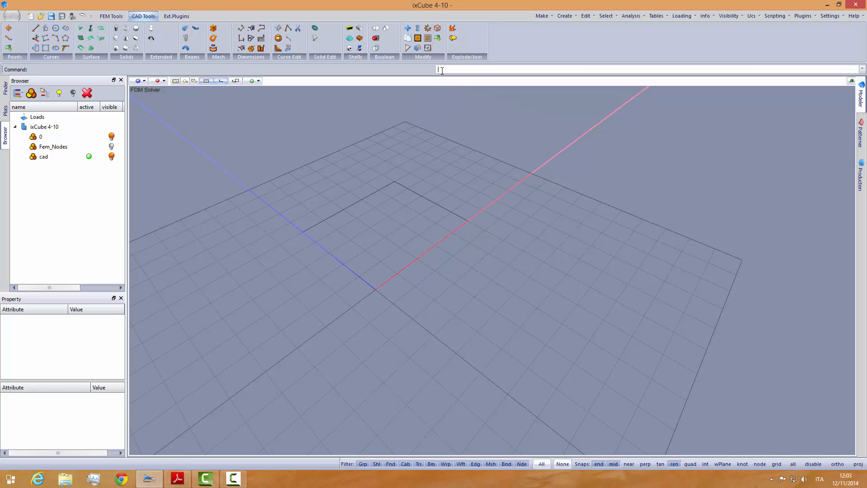
# Step: Set the cad layer's colour to White
pyautogui.scroll(-1, 398, 207)
pyautogui.scroll(1, 394, 207)
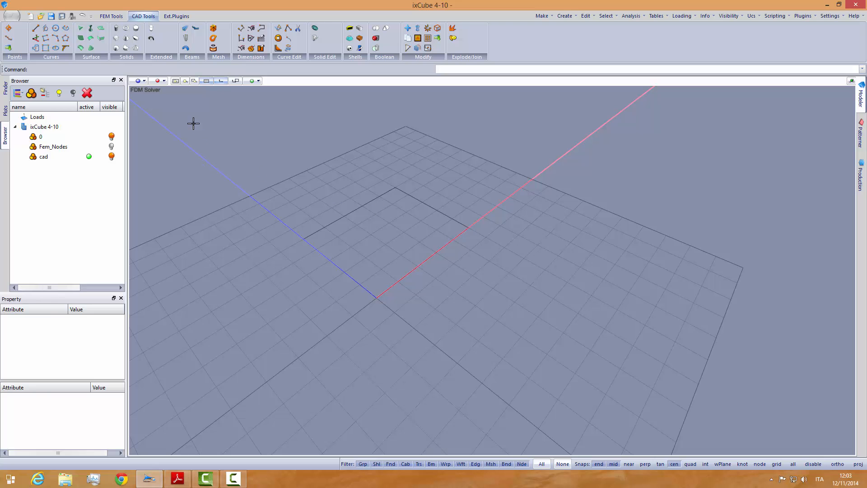
pyautogui.click(140, 82)
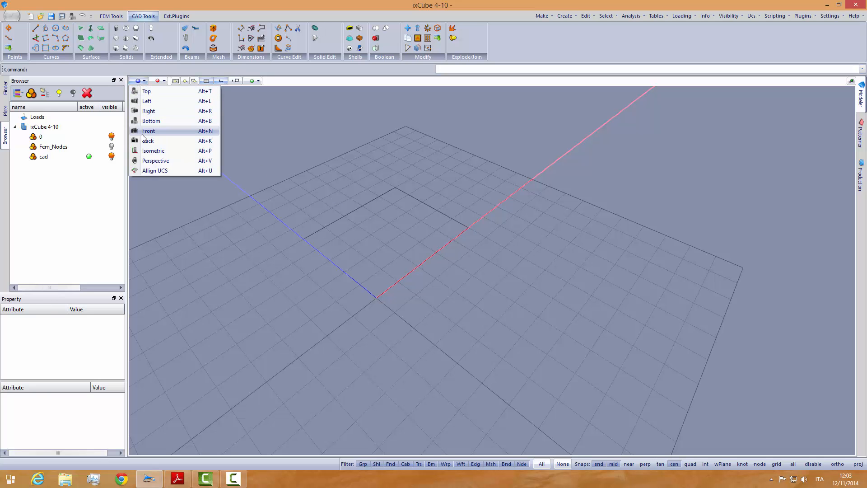
pyautogui.click(163, 165)
pyautogui.moveTo(412, 244)
pyautogui.mouseDown(button='middle')
pyautogui.moveTo(321, 250)
pyautogui.moveTo(394, 242)
pyautogui.moveTo(456, 258)
pyautogui.moveTo(424, 242)
pyautogui.mouseUp(button='middle')
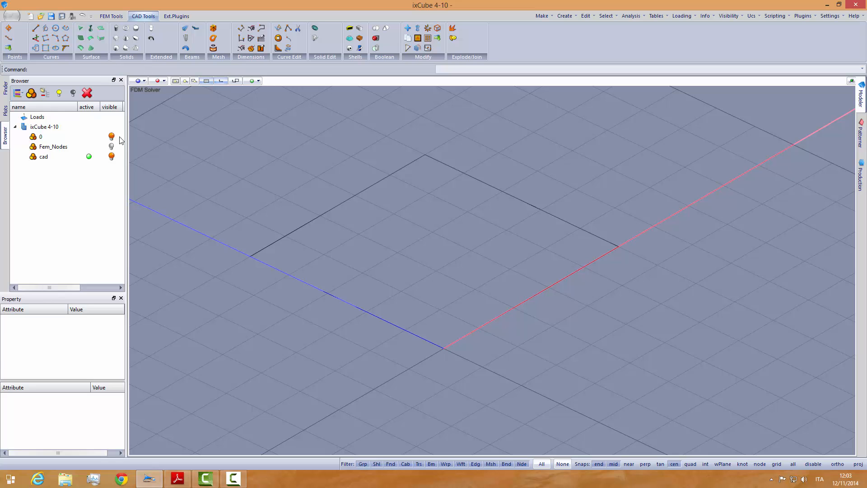
pyautogui.moveTo(125, 138); pyautogui.dragTo(156, 137)
pyautogui.click(151, 156)
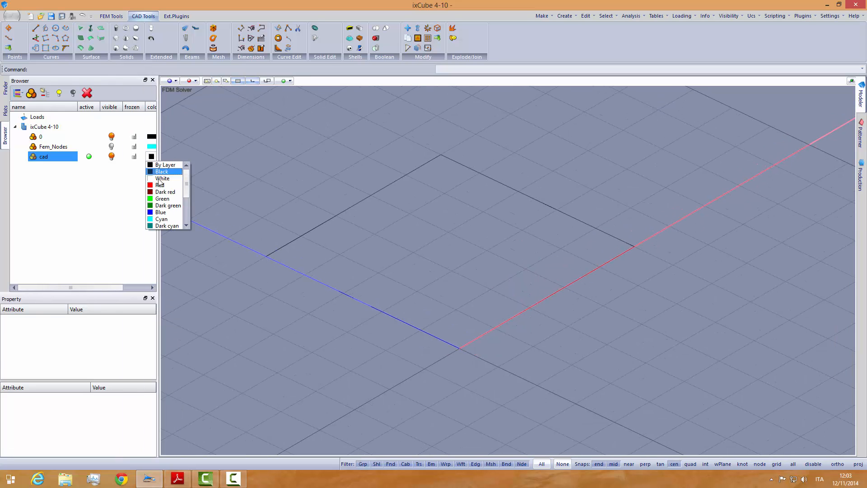
pyautogui.click(162, 179)
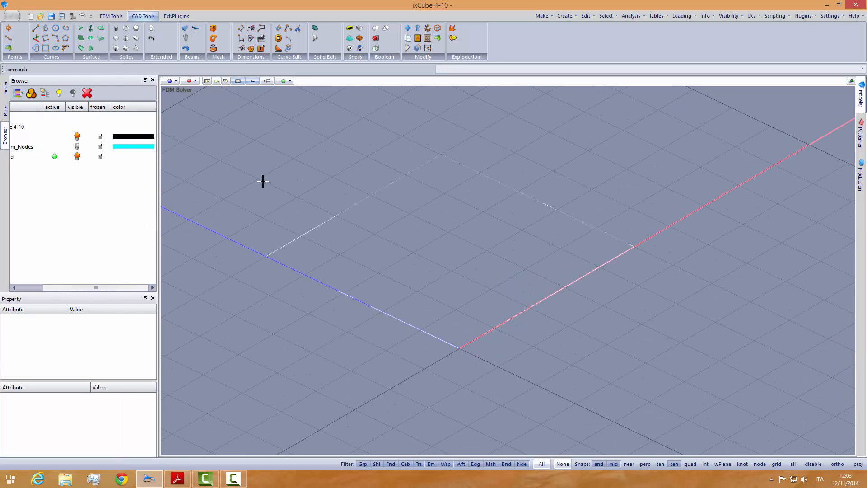
# Step: Hide the grid in the viewport, leaving the axes displayed
pyautogui.moveTo(264, 180); pyautogui.dragTo(274, 172, button='middle')
pyautogui.click(238, 81)
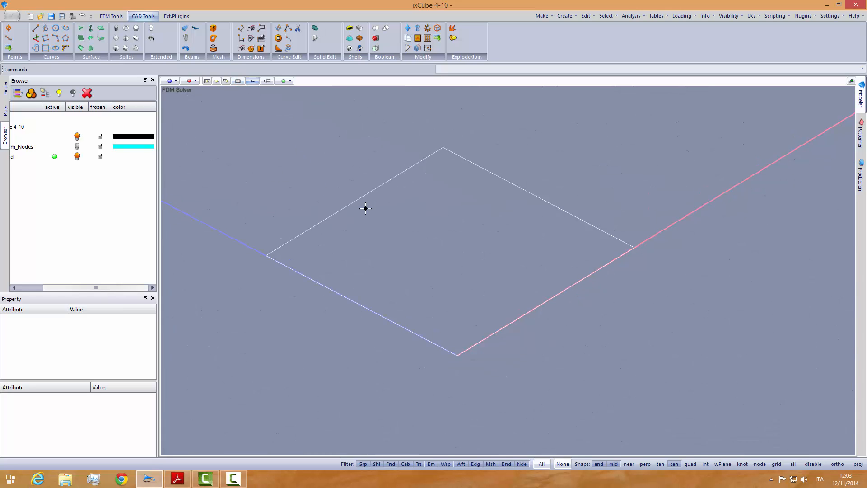
pyautogui.moveTo(364, 208); pyautogui.dragTo(347, 227, button='middle')
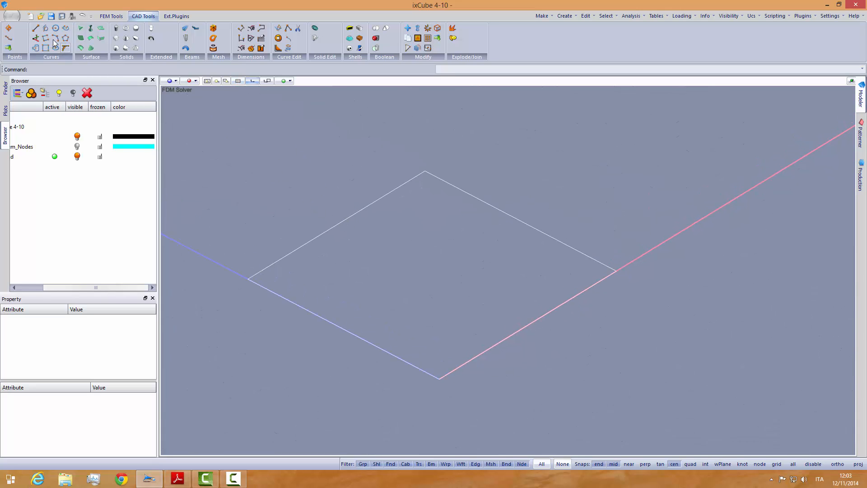
# Step: Draw two crossing lines that join the midpoints of the square's opposite sides
pyautogui.click(36, 31)
pyautogui.click(337, 225)
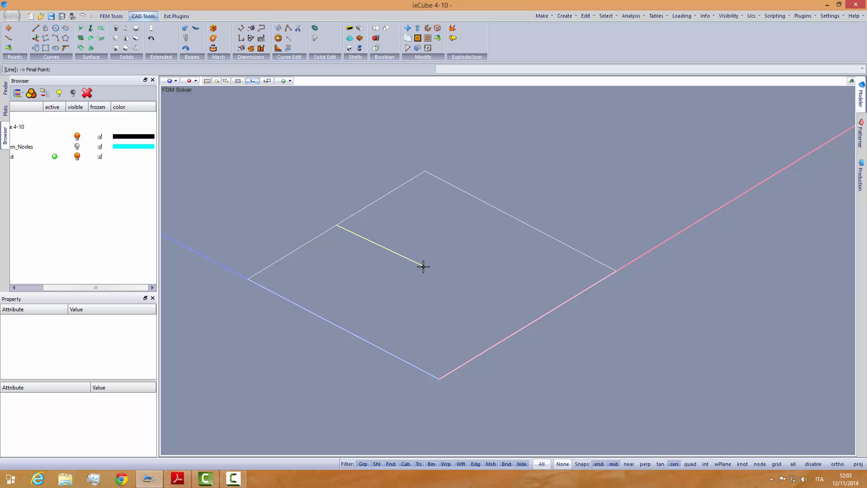
pyautogui.click(524, 325)
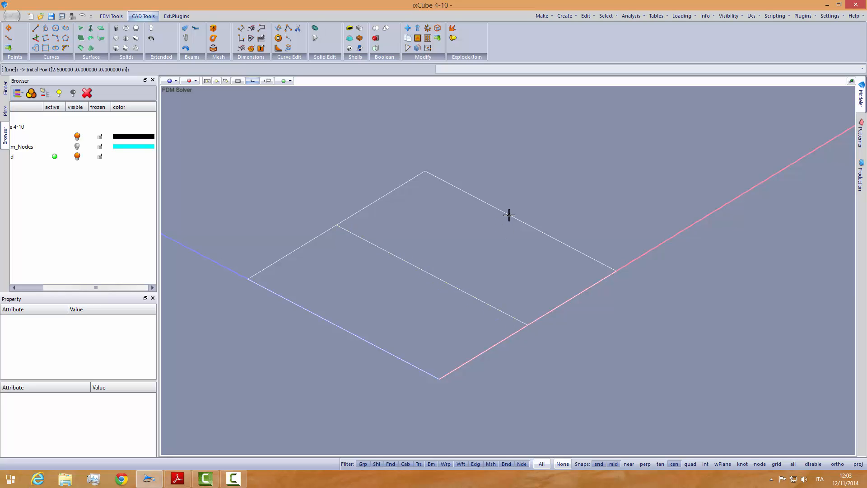
pyautogui.click(519, 221)
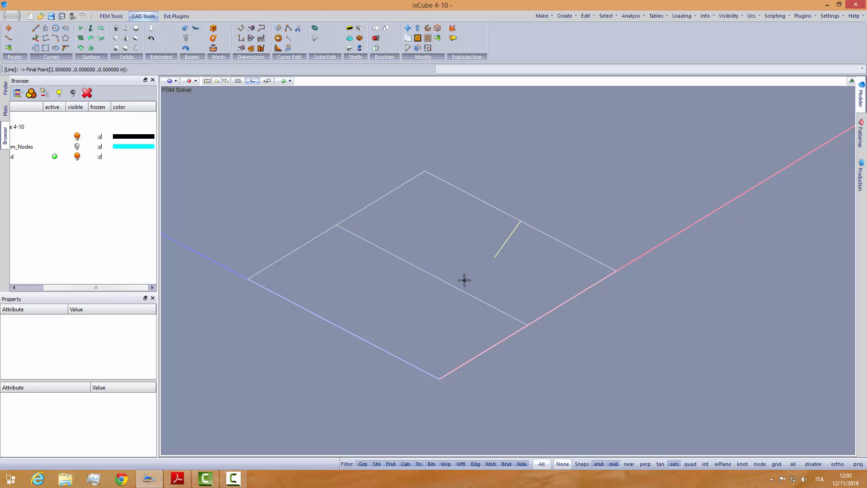
pyautogui.click(338, 329)
pyautogui.moveTo(420, 333); pyautogui.dragTo(434, 316, button='middle')
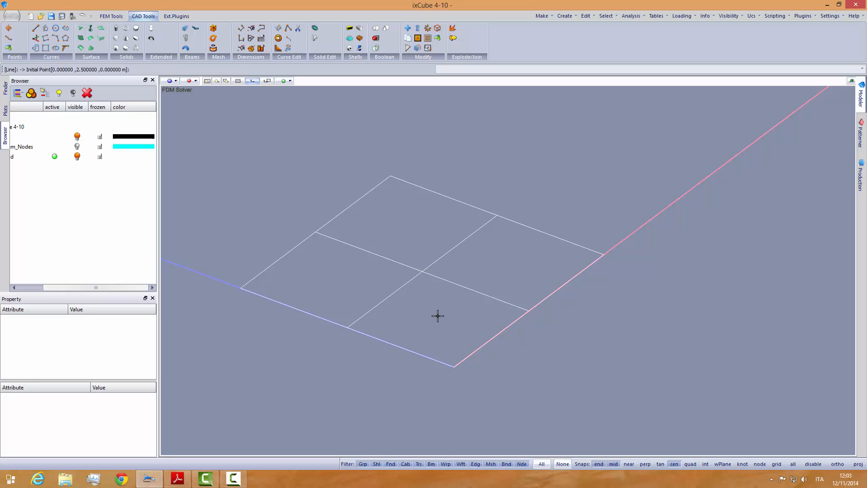
# Step: Draw a 4.2 m Perpendicular Line upward from the square's centre, taking the height from the brochure's 5 m model
pyautogui.click(35, 38)
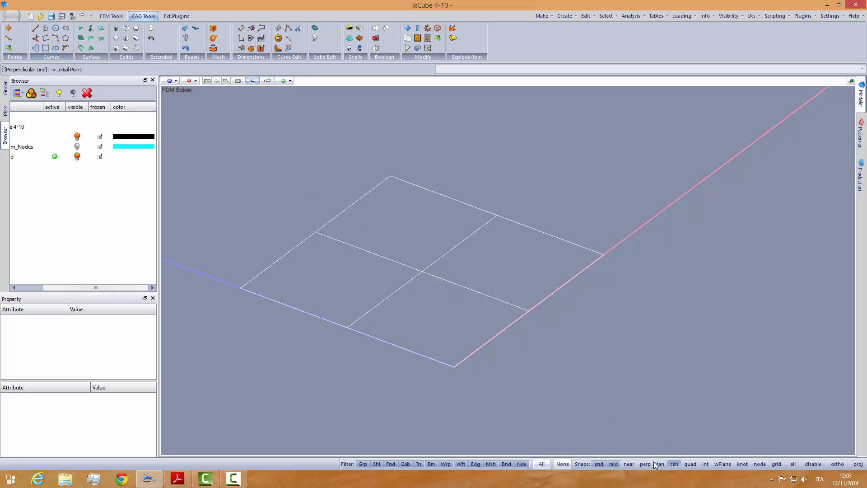
pyautogui.click(629, 464)
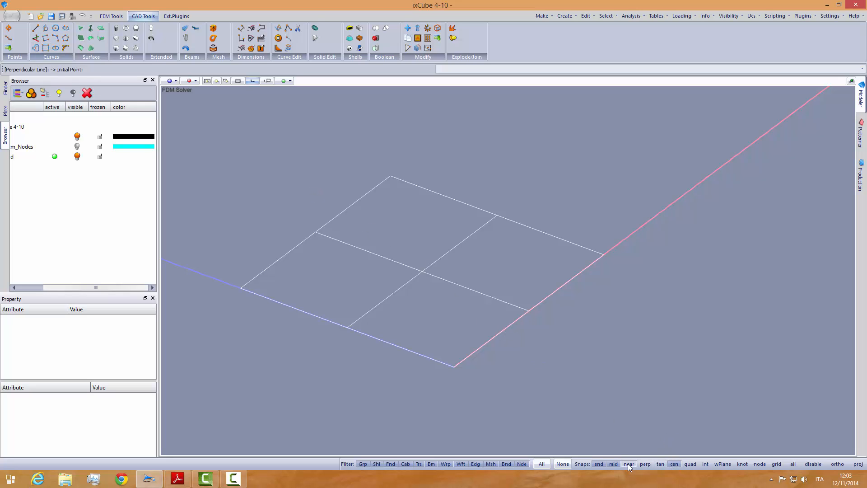
pyautogui.click(423, 271)
pyautogui.click(177, 479)
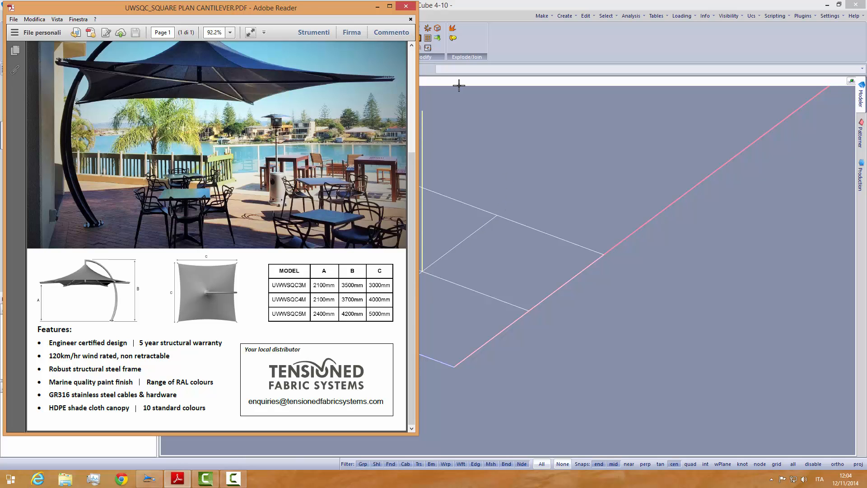
pyautogui.click(481, 5)
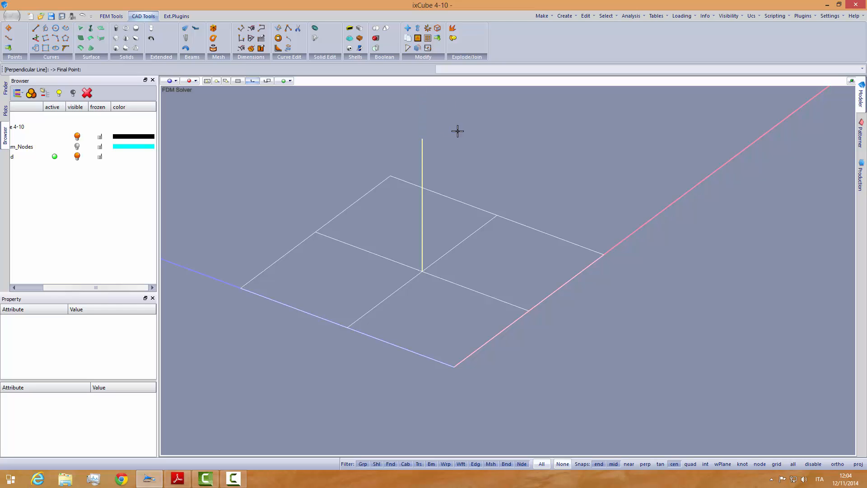
pyautogui.click(469, 70)
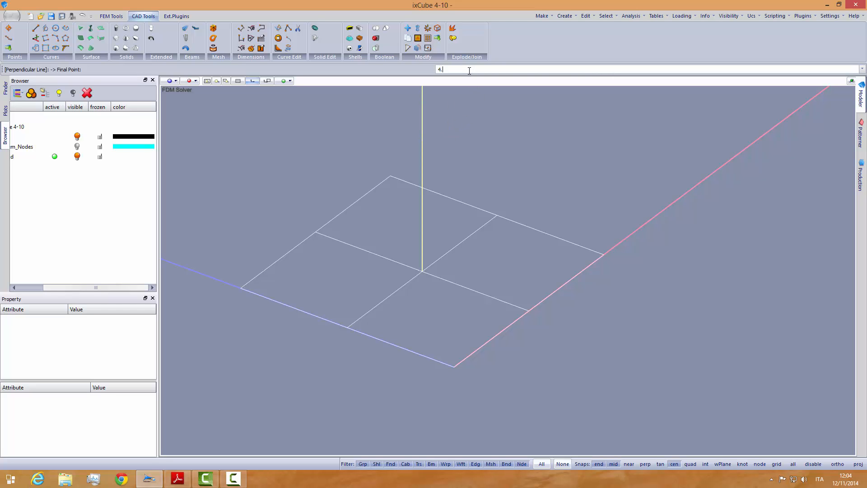
pyautogui.write('4.2')
pyautogui.press('Return')
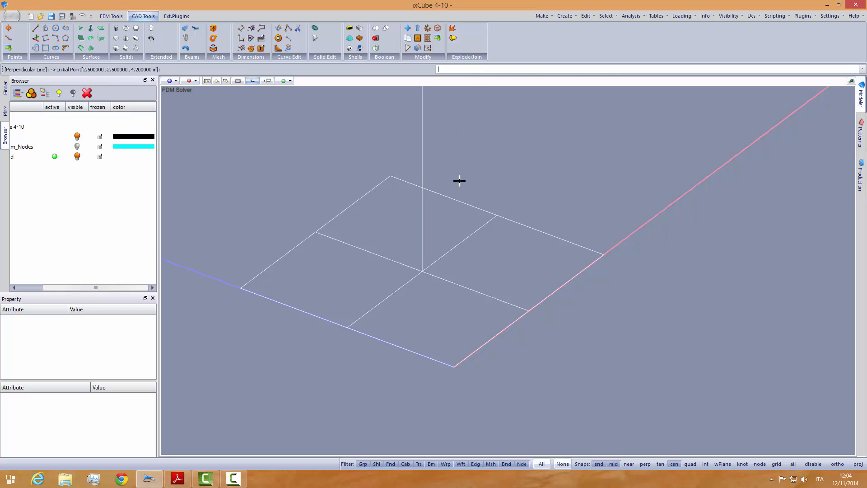
pyautogui.scroll(-3, 431, 225)
pyautogui.moveTo(429, 233)
pyautogui.mouseDown(button='middle')
pyautogui.moveTo(460, 213)
pyautogui.moveTo(441, 231)
pyautogui.moveTo(438, 206)
pyautogui.moveTo(445, 228)
pyautogui.mouseUp(button='middle')
pyautogui.press('Escape')
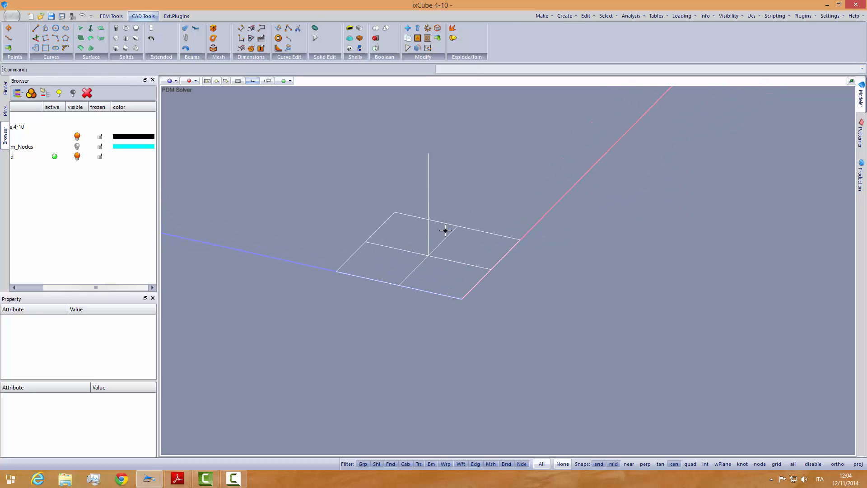
# Step: Look up edge height A of the 5 m model in the brochure open in Adobe Reader, and return to ixCube
pyautogui.click(178, 478)
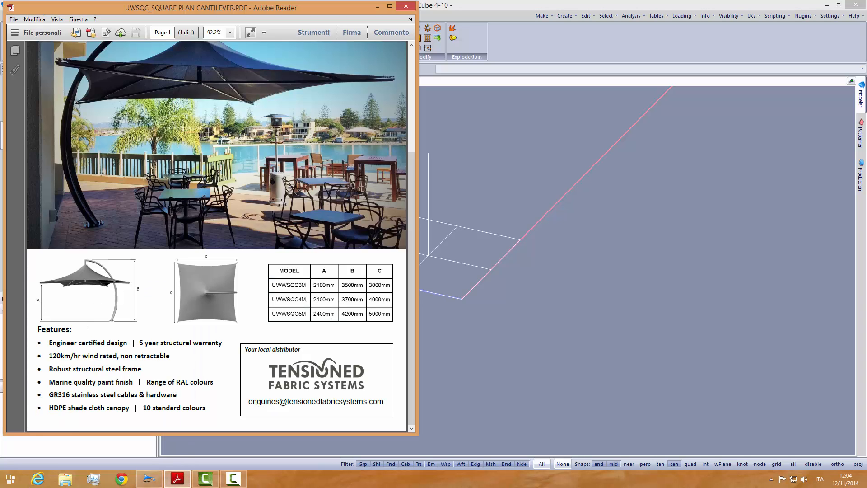
pyautogui.click(502, 5)
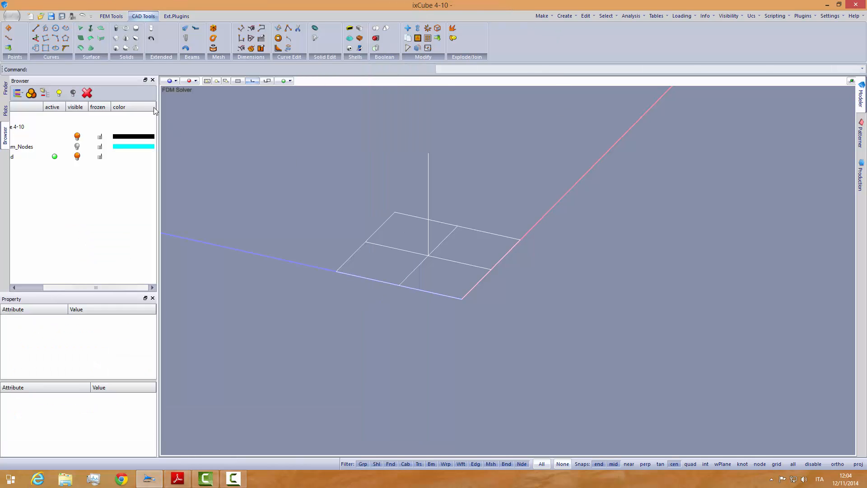
pyautogui.click(36, 28)
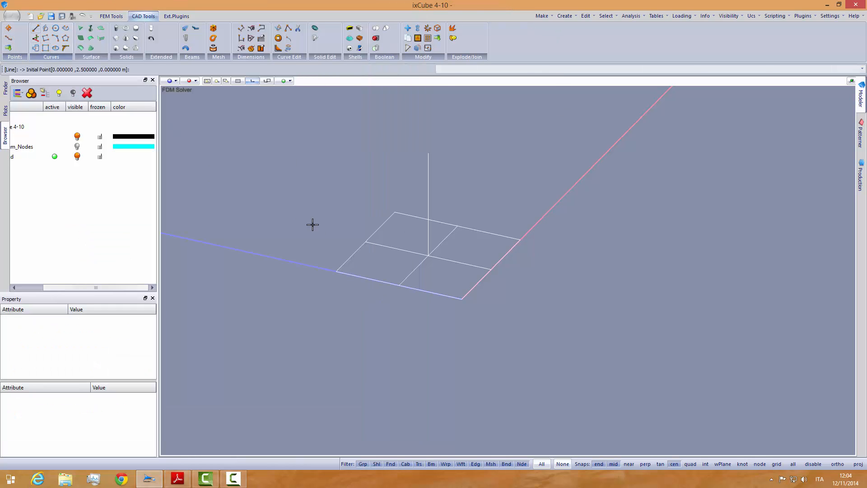
pyautogui.click(338, 271)
pyautogui.click(338, 230)
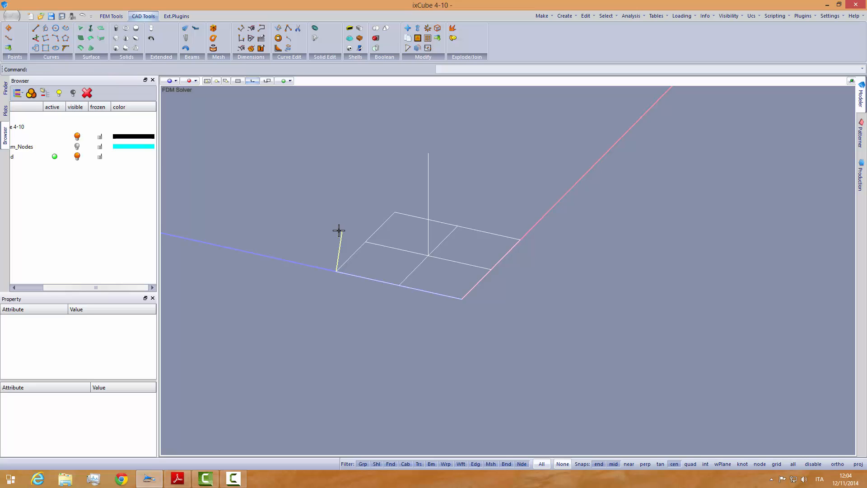
# Step: Draw a 2.4 m Perpendicular Line upward from the square's corner on the blue axis
pyautogui.click(45, 48)
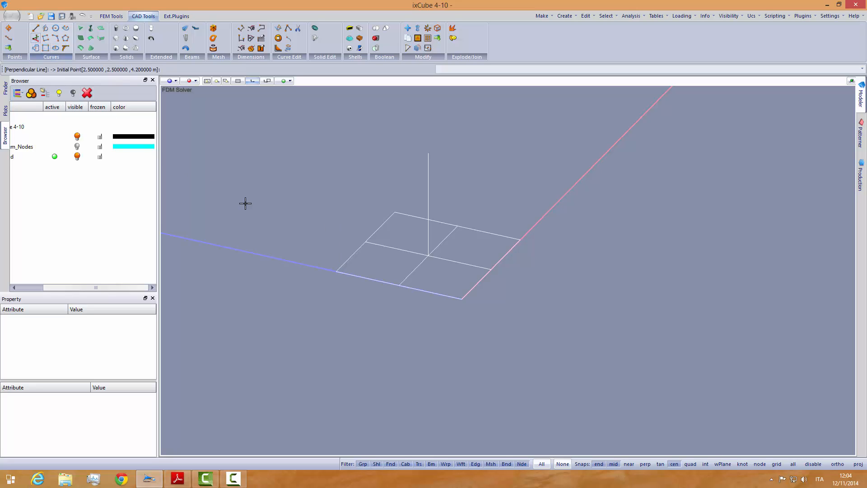
pyautogui.click(337, 271)
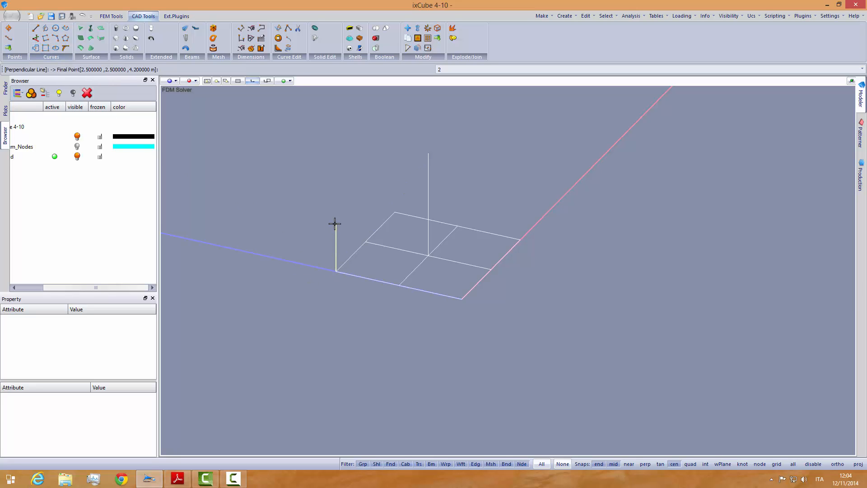
pyautogui.press('Return')
pyautogui.scroll(1, 349, 221)
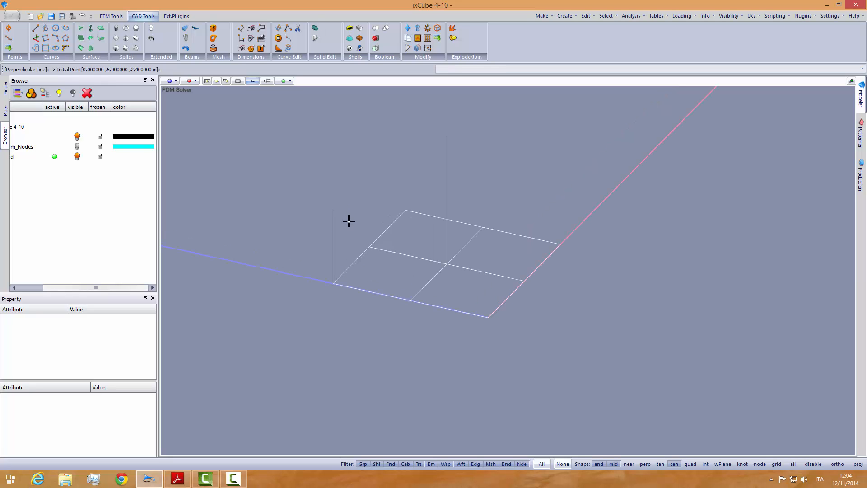
pyautogui.press('Escape')
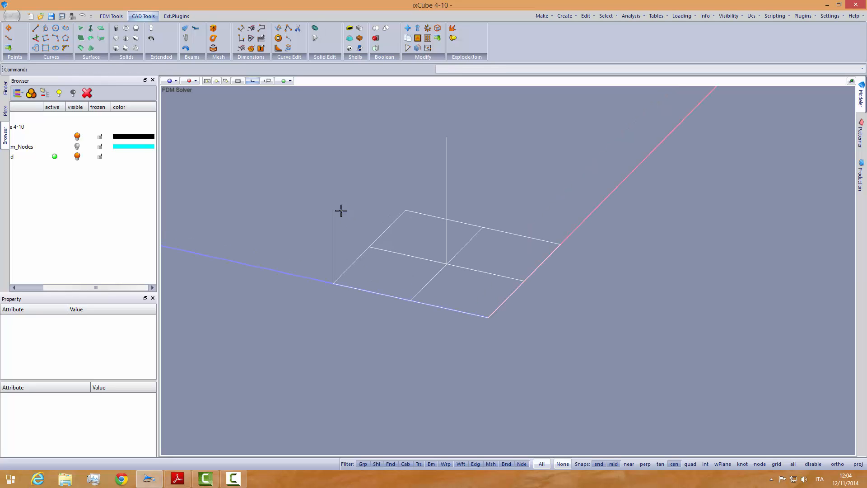
# Step: Copy the 2.4 m vertical line from its base to the square's other three corners
pyautogui.click(407, 40)
pyautogui.click(334, 225)
pyautogui.press('Return')
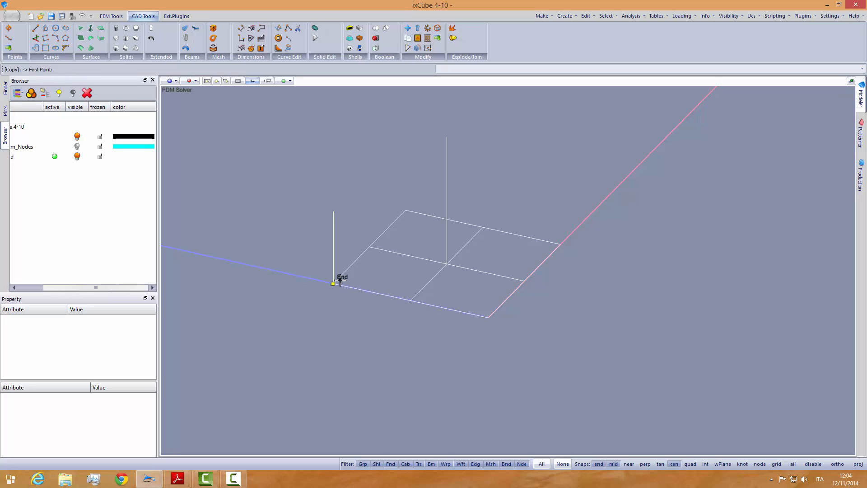
pyautogui.click(340, 280)
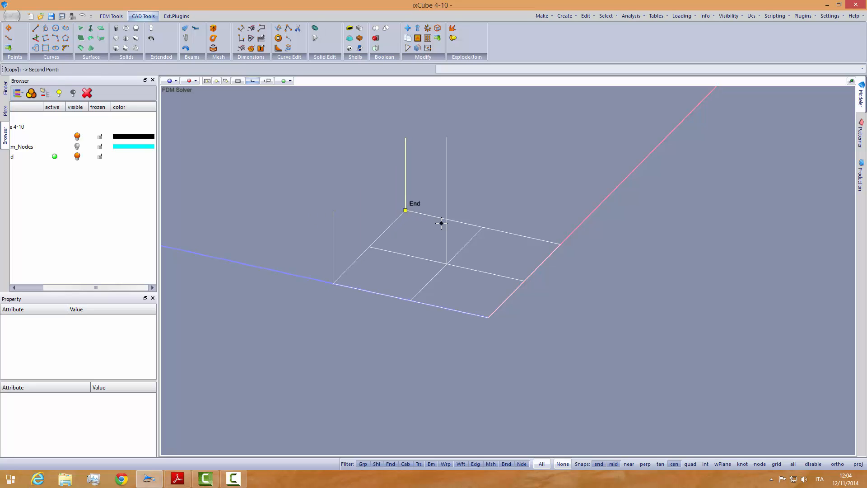
pyautogui.click(561, 249)
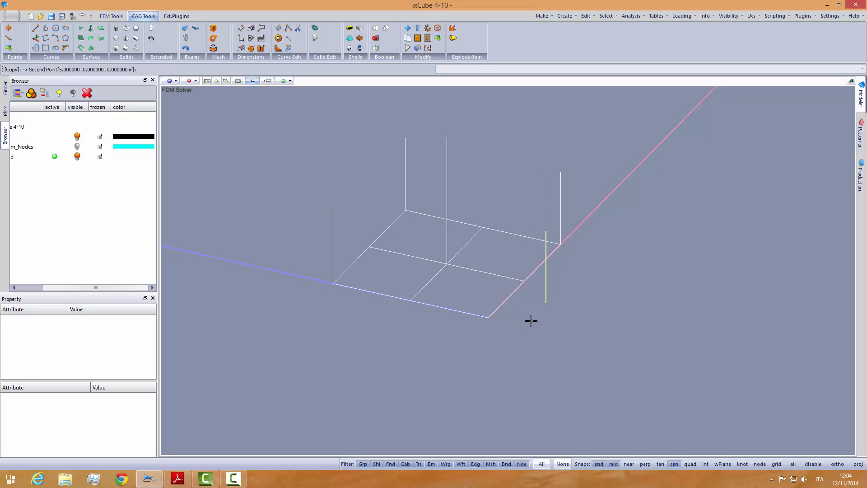
pyautogui.click(491, 317)
pyautogui.press('Escape')
# Step: Set a UCS Vertical 2 Points along the square's centreline, between the midpoints of two opposite sides, and display the grid
pyautogui.moveTo(443, 351)
pyautogui.mouseDown(button='middle')
pyautogui.moveTo(492, 345)
pyautogui.moveTo(450, 330)
pyautogui.moveTo(487, 319)
pyautogui.moveTo(445, 347)
pyautogui.mouseUp(button='middle')
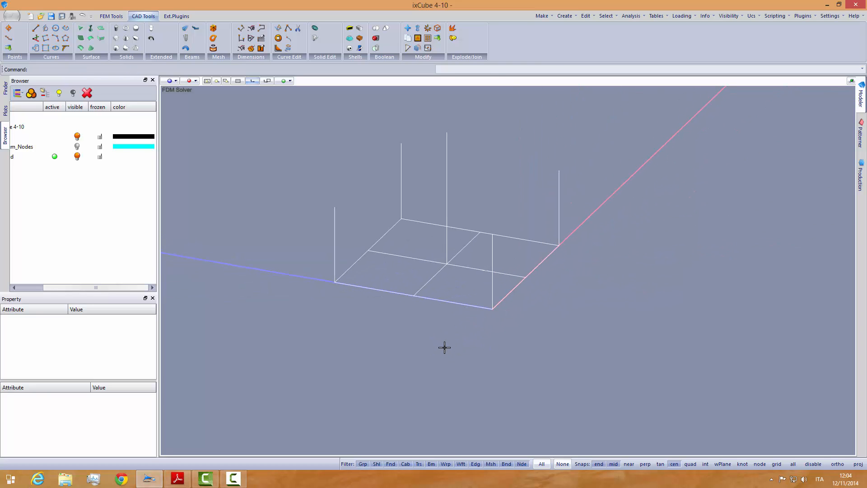
pyautogui.scroll(-1, 461, 309)
pyautogui.scroll(1, 468, 298)
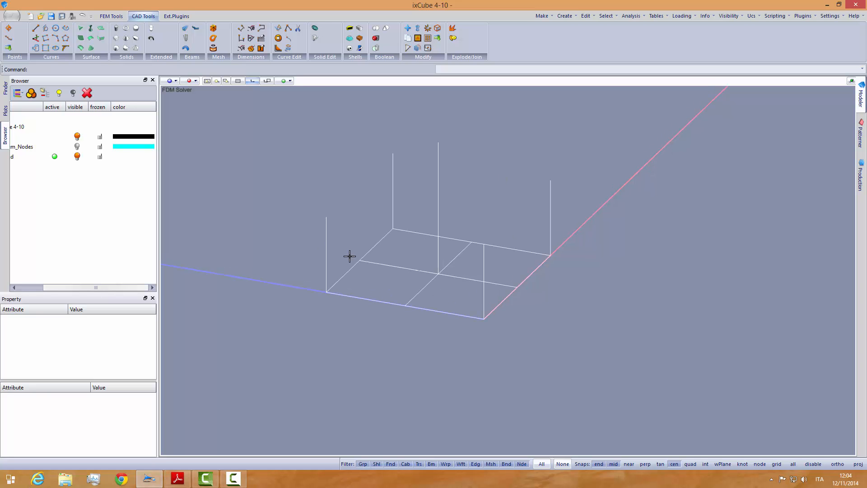
pyautogui.click(177, 478)
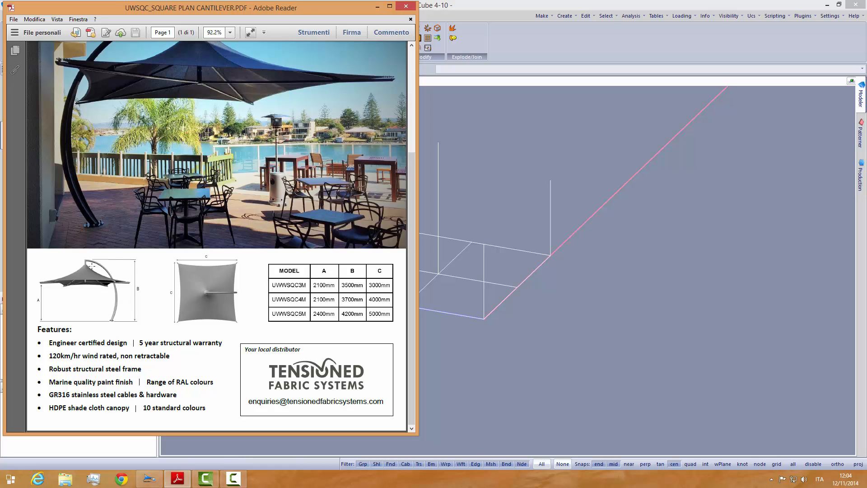
pyautogui.click(378, 8)
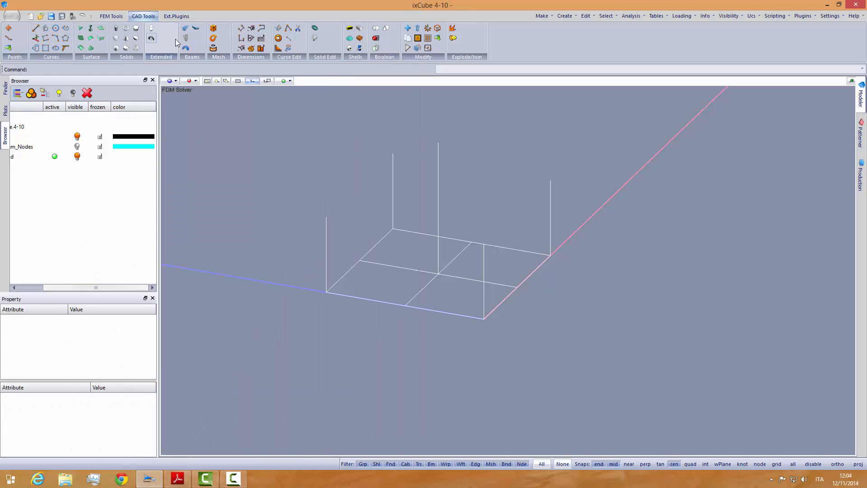
pyautogui.click(751, 17)
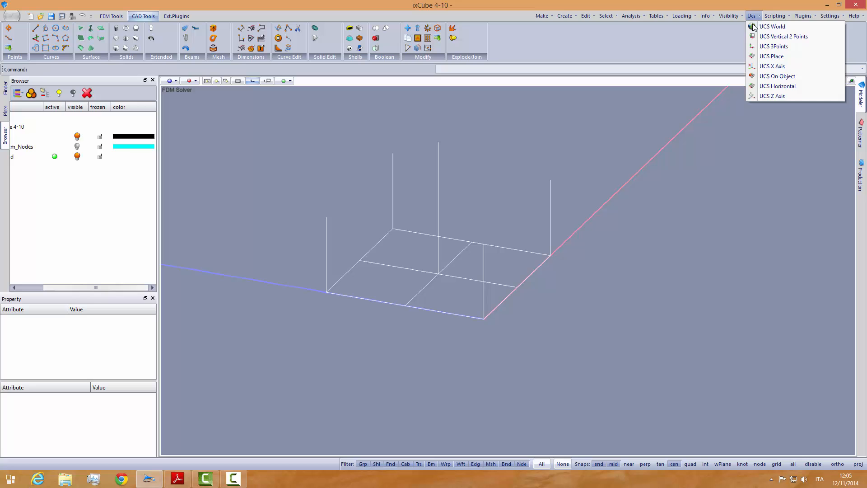
pyautogui.click(775, 39)
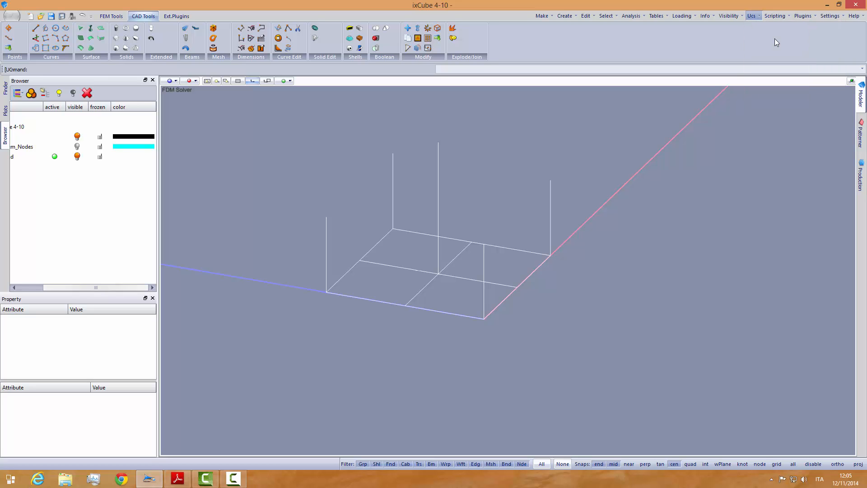
pyautogui.click(360, 261)
pyautogui.click(519, 287)
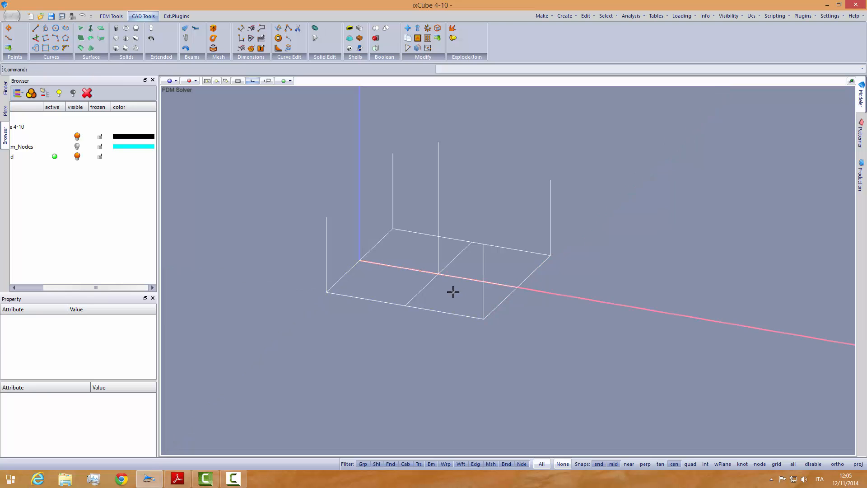
pyautogui.click(242, 82)
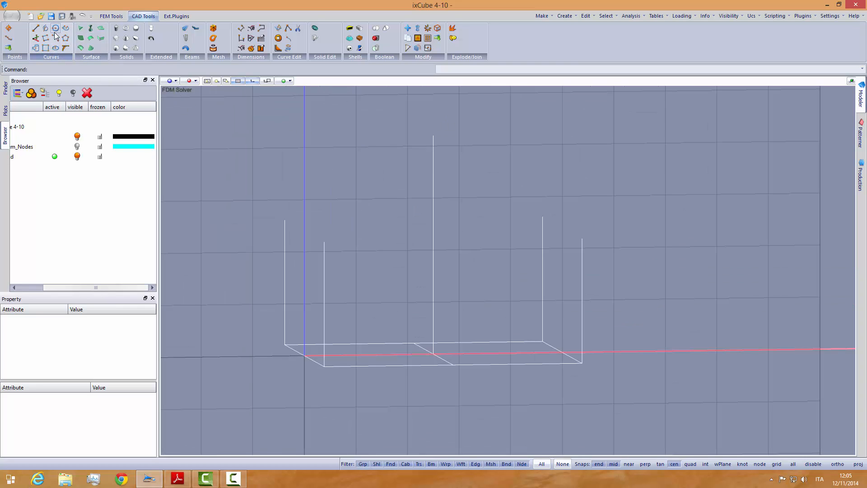
# Step: Draw a Center Radius circle of 0.5 m radius in the vertical UCS plane, centred on the top of the 4.2 m line
pyautogui.click(56, 47)
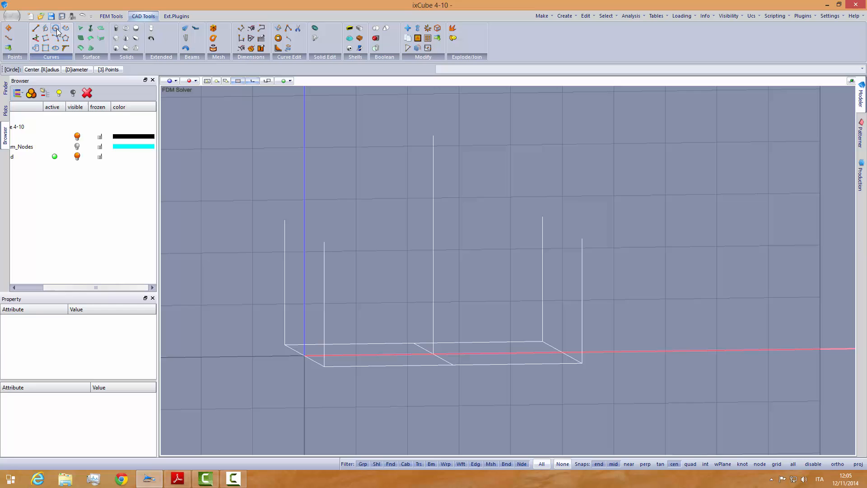
pyautogui.click(45, 70)
pyautogui.click(434, 136)
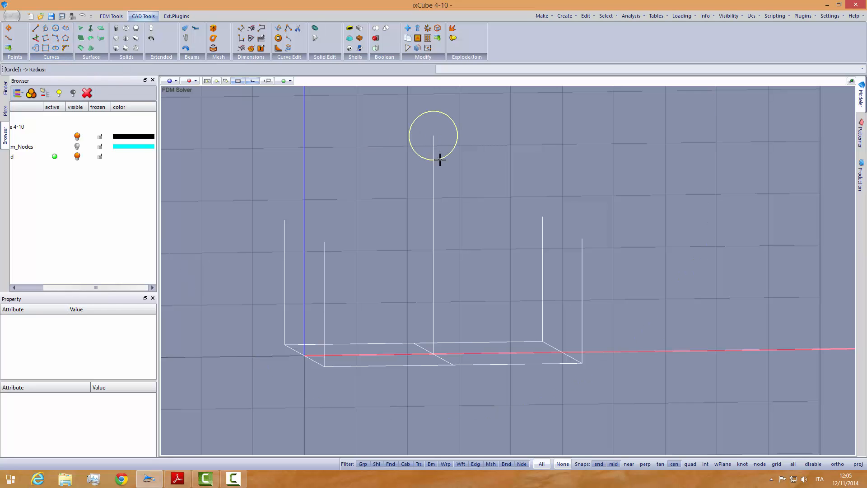
pyautogui.write('0.5')
pyautogui.press('Return')
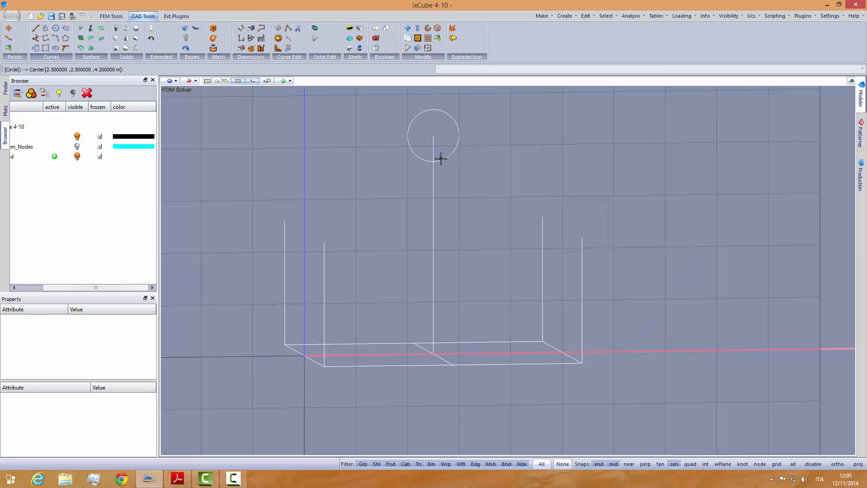
pyautogui.moveTo(441, 158); pyautogui.dragTo(376, 203, button='middle')
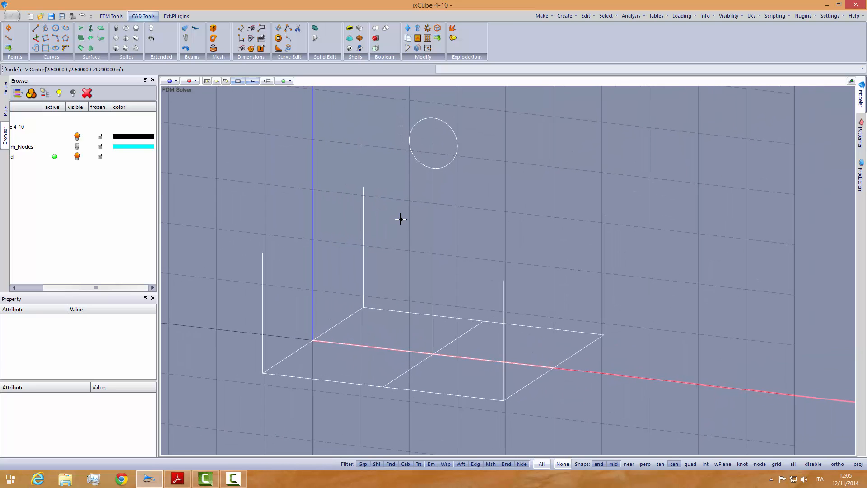
pyautogui.press('Escape')
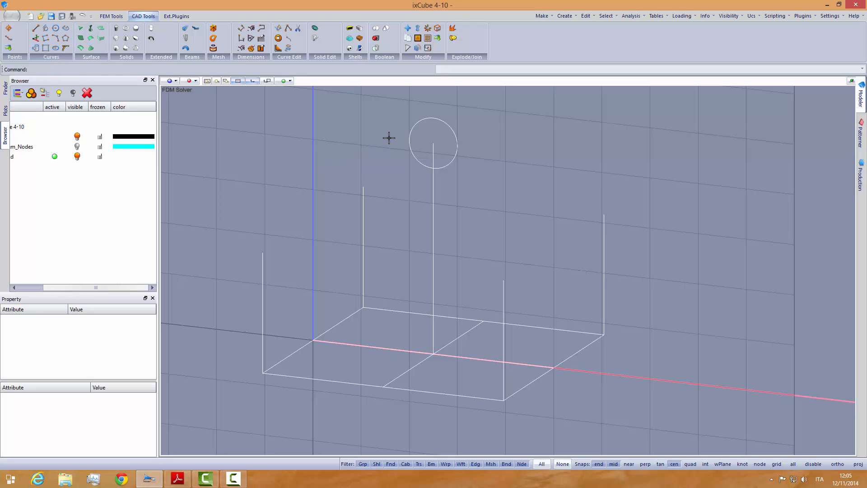
# Step: Enable the intersection snap and draw two lines from the circle's lower crossing with the central line to the two corner-line tops opposite the UCS origin
pyautogui.click(37, 29)
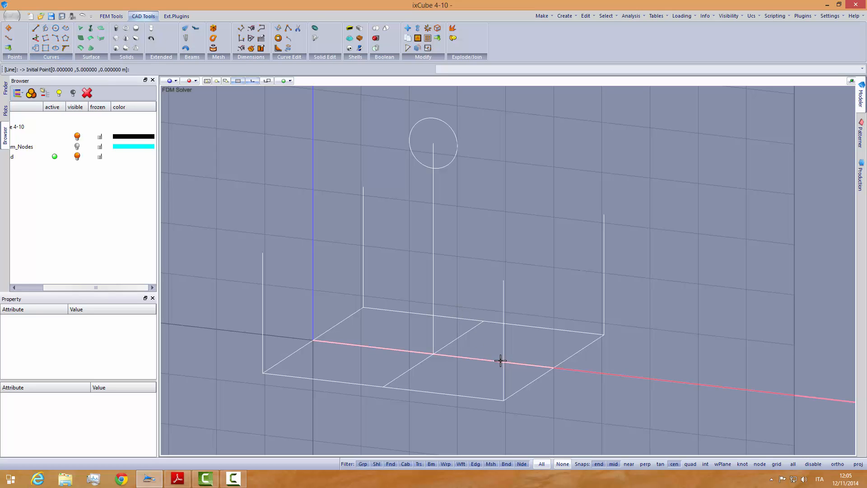
pyautogui.click(705, 464)
pyautogui.click(433, 168)
pyautogui.click(605, 214)
pyautogui.click(434, 168)
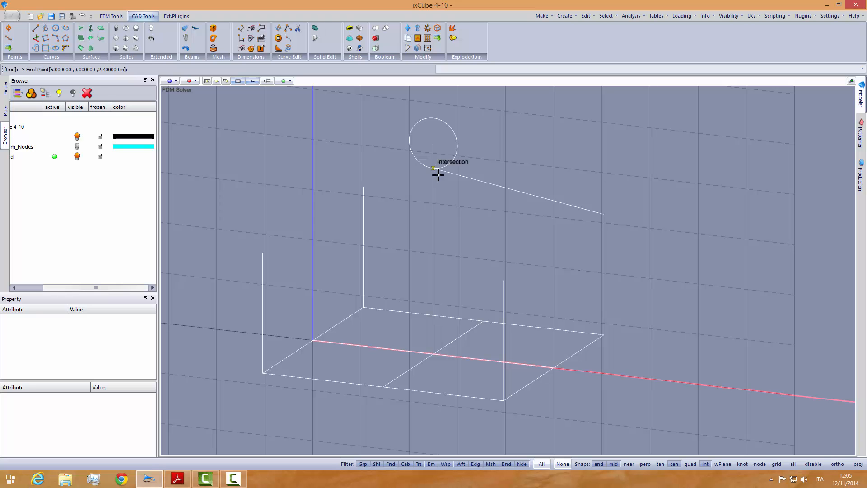
pyautogui.click(504, 280)
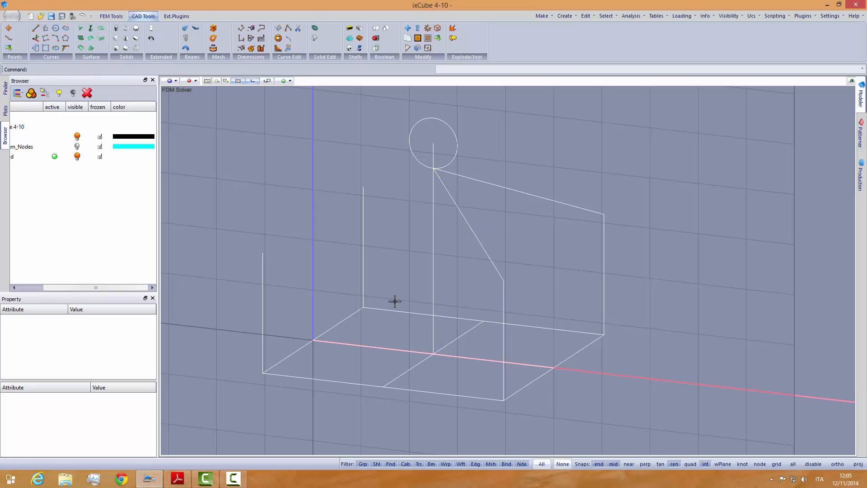
# Step: Examine the curved mast's shape in the brochure's side view in Adobe Reader, and return to ixCube
pyautogui.moveTo(395, 301); pyautogui.dragTo(416, 299, button='middle')
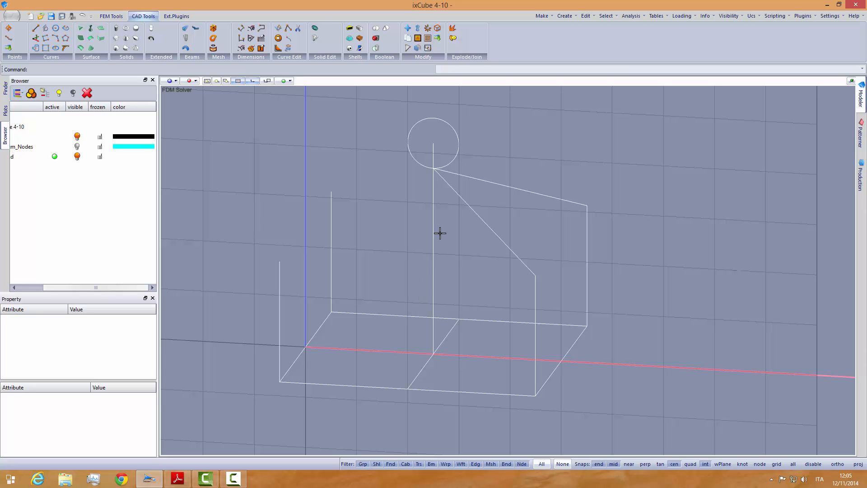
pyautogui.click(177, 478)
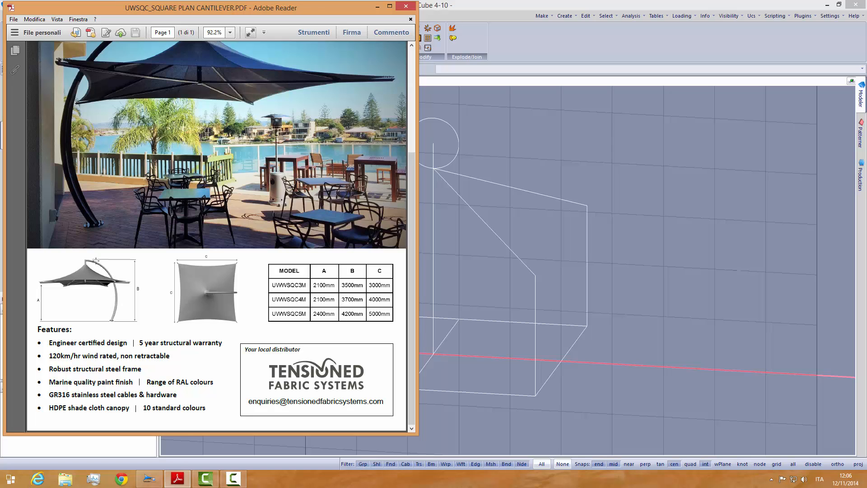
pyautogui.click(491, 5)
pyautogui.rightClick(491, 4)
pyautogui.click(419, 241)
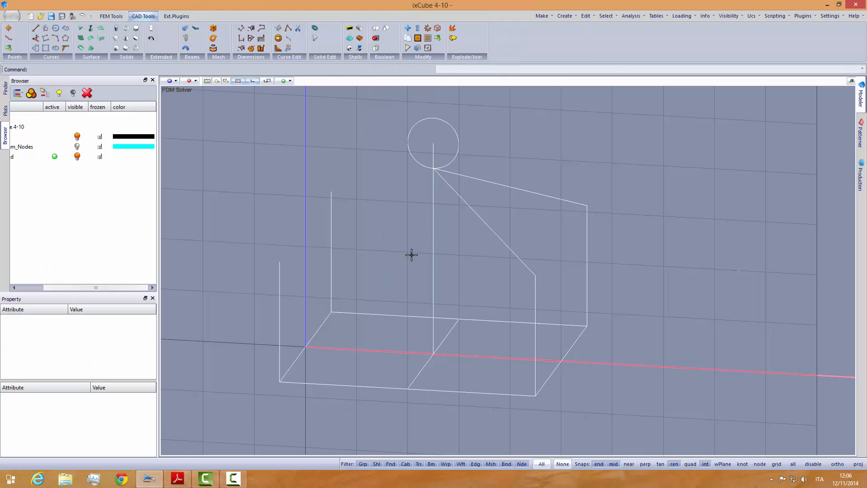
# Step: Draw the mast as a Start End arc from the square's side midpoint to the top of the 4.2 m line, bulging outward
pyautogui.moveTo(412, 254); pyautogui.dragTo(417, 255, button='middle')
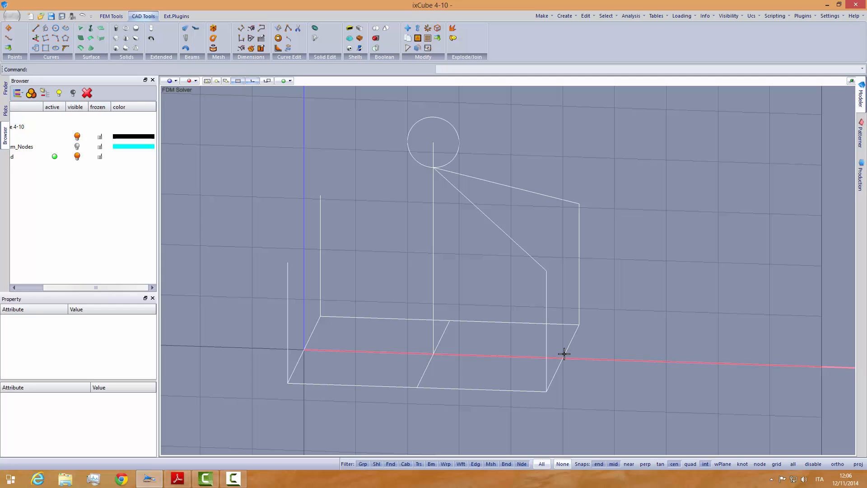
pyautogui.click(56, 39)
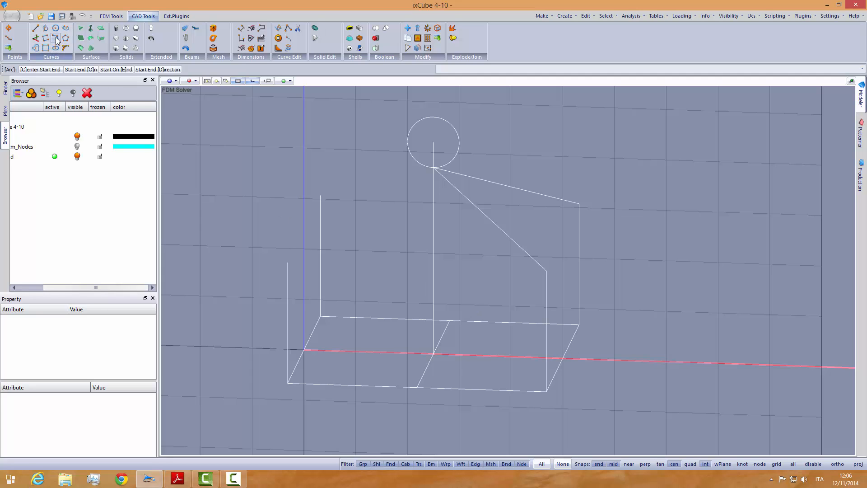
pyautogui.click(84, 71)
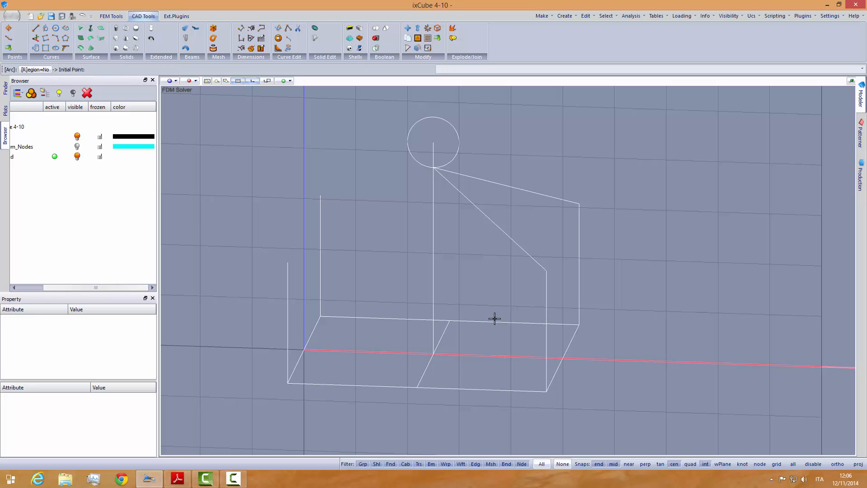
pyautogui.click(563, 358)
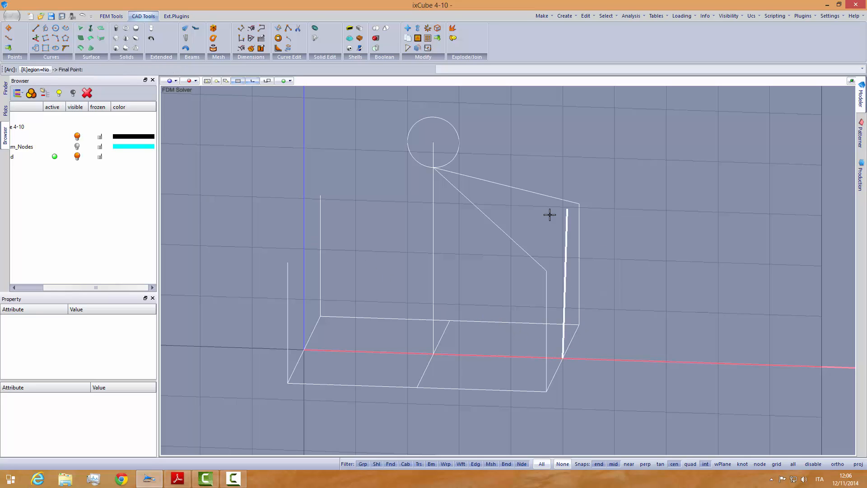
pyautogui.click(432, 141)
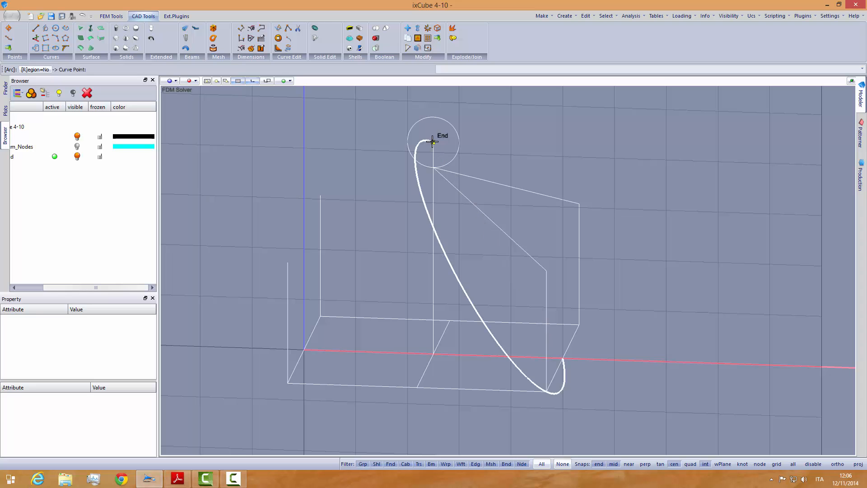
pyautogui.moveTo(538, 262)
pyautogui.mouseDown(button='middle')
pyautogui.moveTo(573, 250)
pyautogui.moveTo(544, 250)
pyautogui.mouseUp(button='middle')
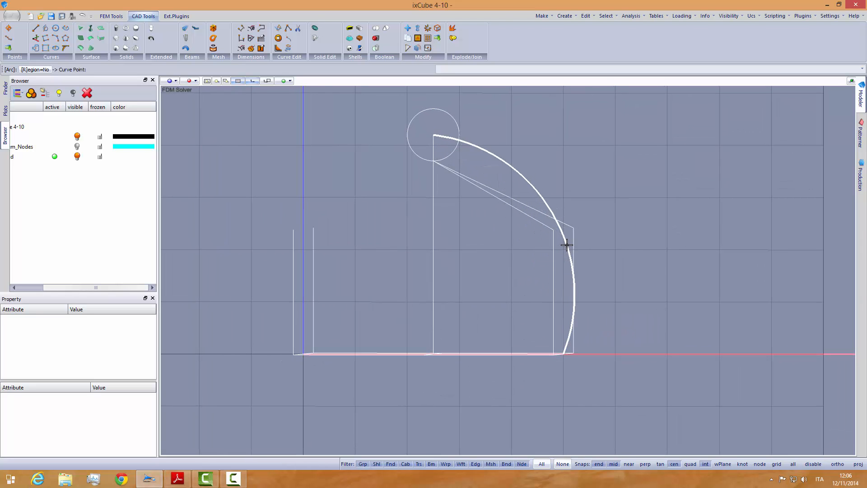
pyautogui.click(567, 244)
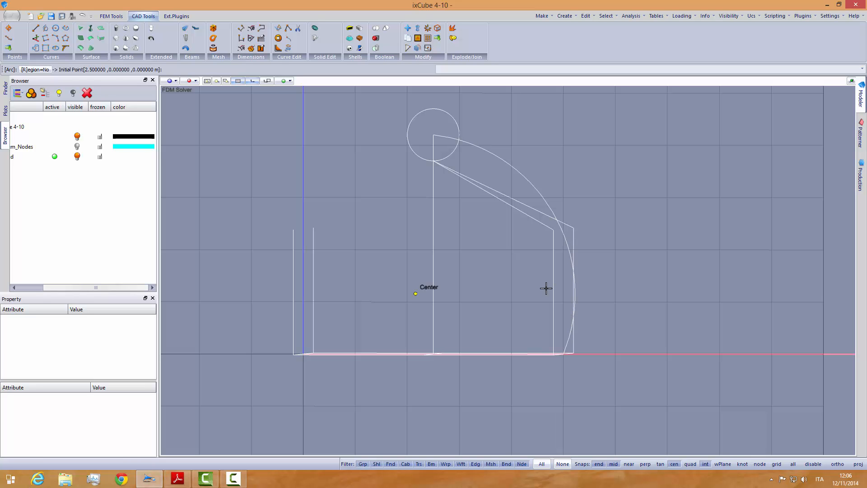
pyautogui.moveTo(546, 289); pyautogui.dragTo(466, 300, button='middle')
pyautogui.press('Escape')
pyautogui.scroll(-3, 463, 283)
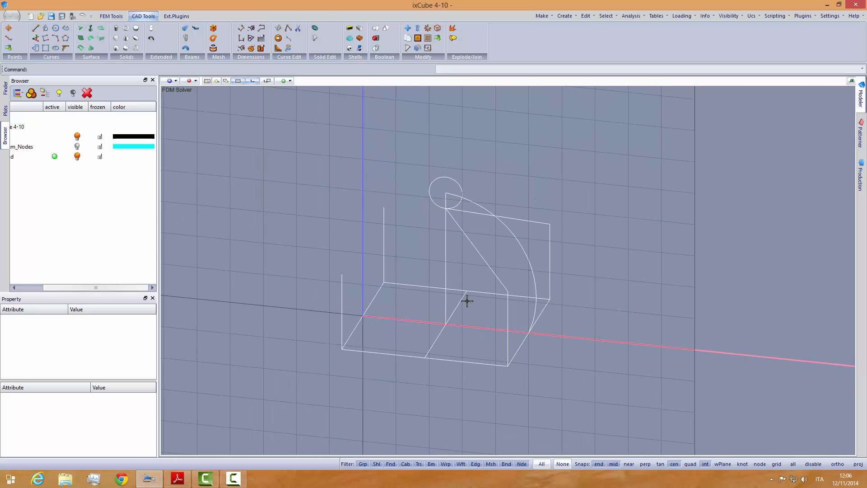
# Step: Return the UCS to the horizontal ground plane with its origin at the corner of the base square
pyautogui.click(753, 17)
pyautogui.click(768, 26)
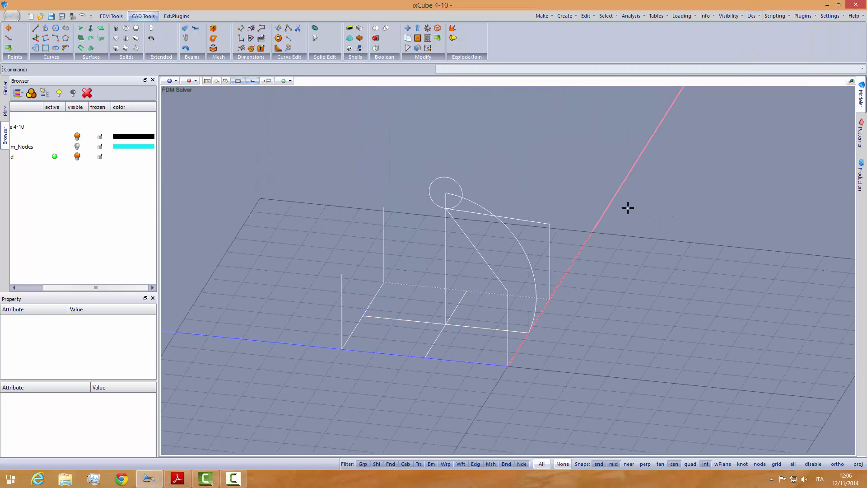
pyautogui.moveTo(597, 260); pyautogui.dragTo(565, 267, button='middle')
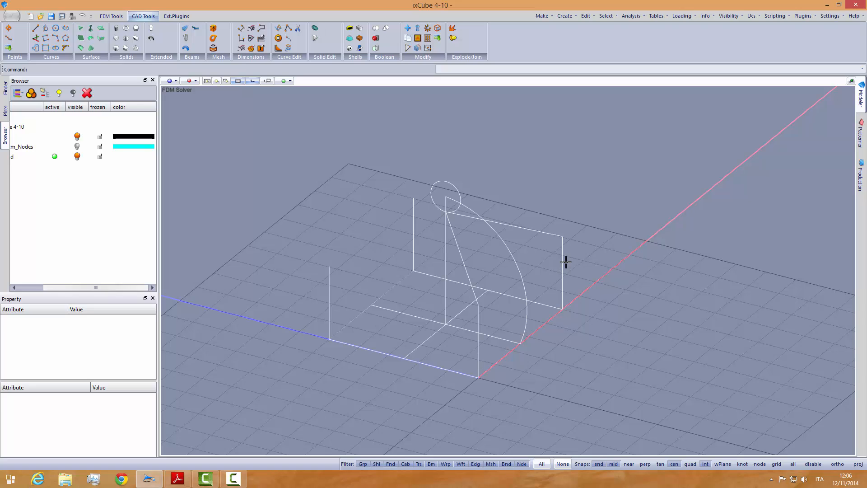
# Step: Start a Conical Surface on the membrane layer with 11 U points and 11 V points
pyautogui.click(31, 286)
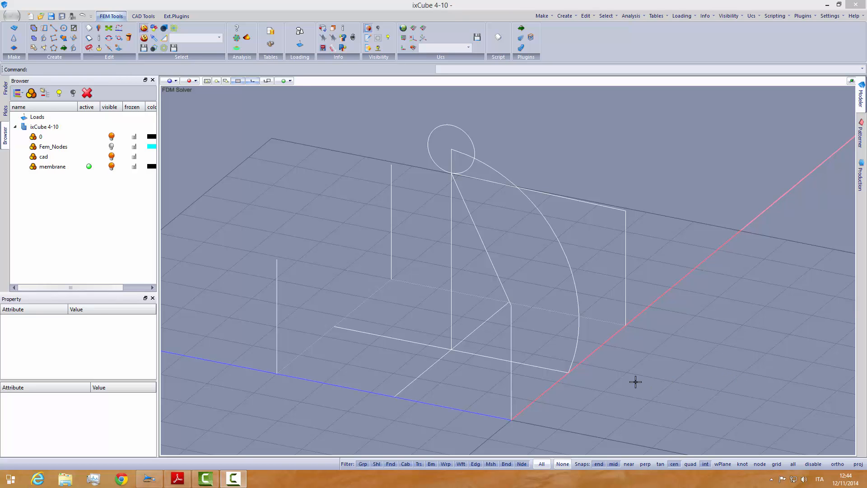
pyautogui.moveTo(635, 381); pyautogui.dragTo(588, 370, button='middle')
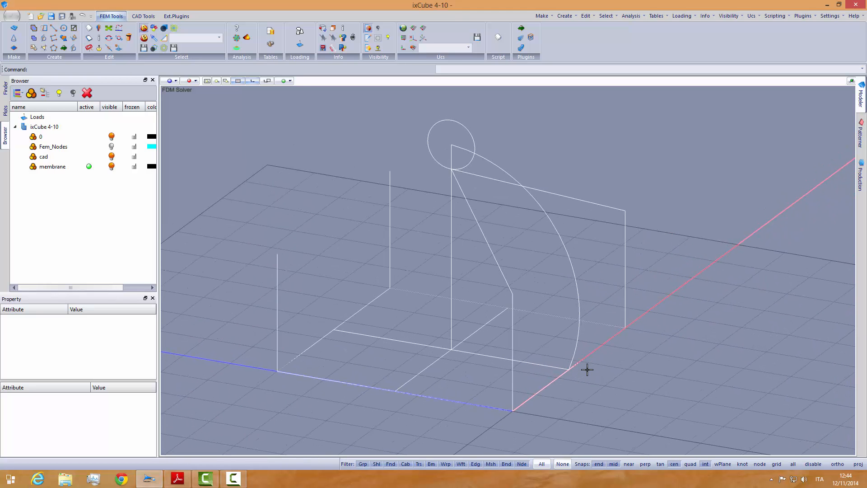
pyautogui.click(53, 170)
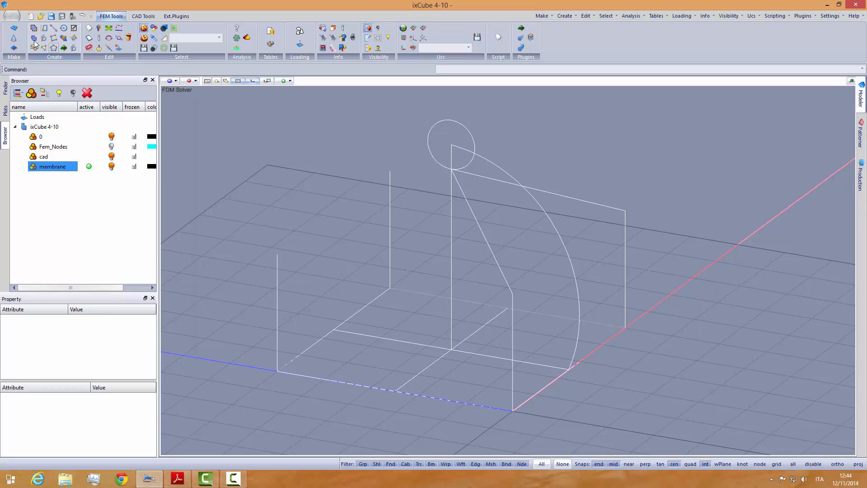
pyautogui.click(14, 40)
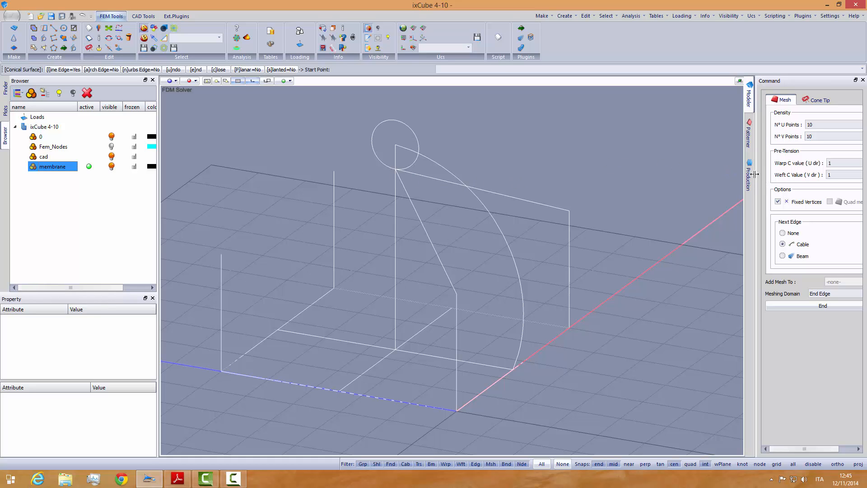
pyautogui.moveTo(756, 175); pyautogui.dragTo(712, 176)
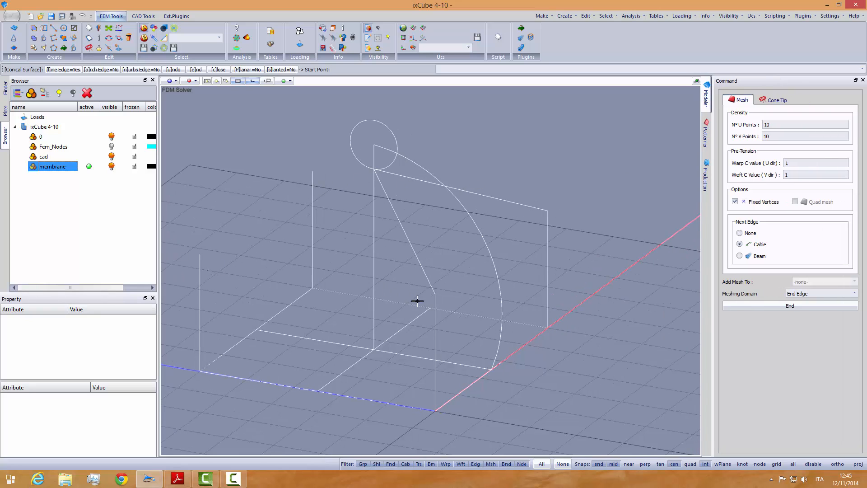
pyautogui.doubleClick(767, 124)
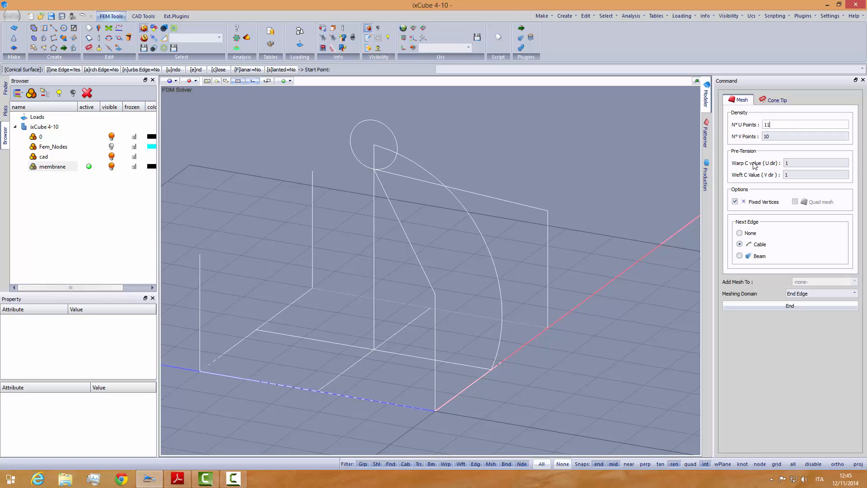
pyautogui.doubleClick(759, 136)
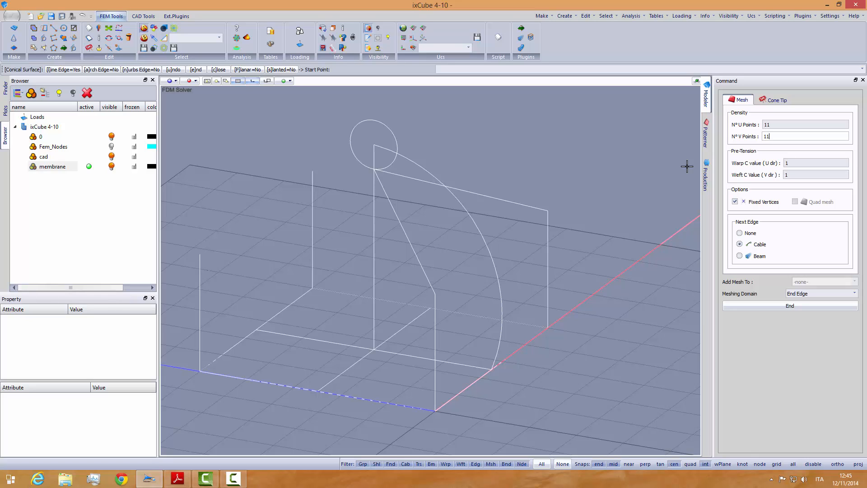
# Step: Outline the conical surface's base as a closed square through the tops of the four corner lines, using cable edges
pyautogui.click(200, 255)
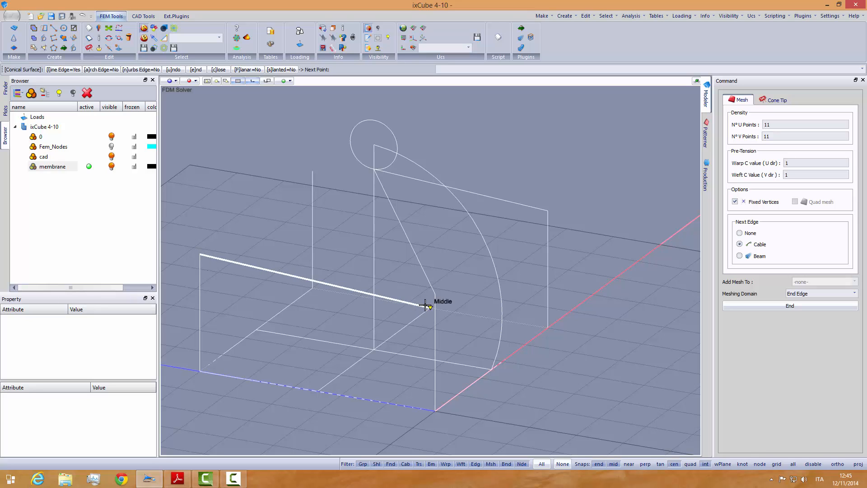
pyautogui.click(435, 294)
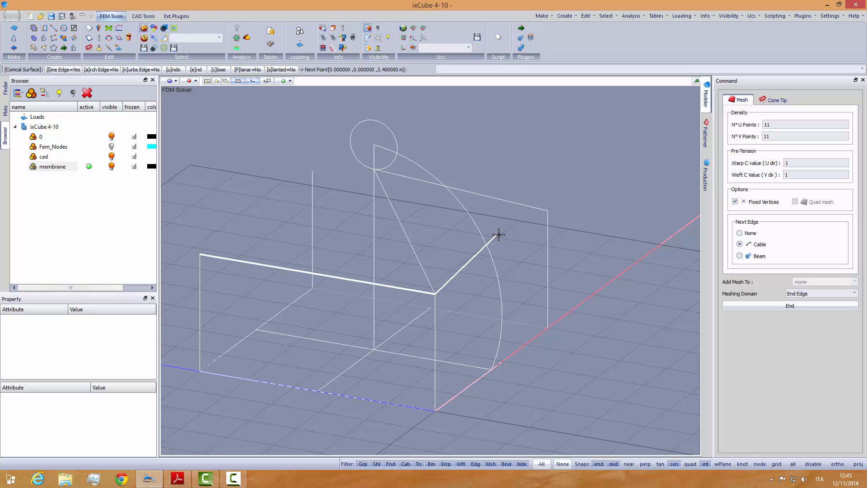
pyautogui.click(547, 212)
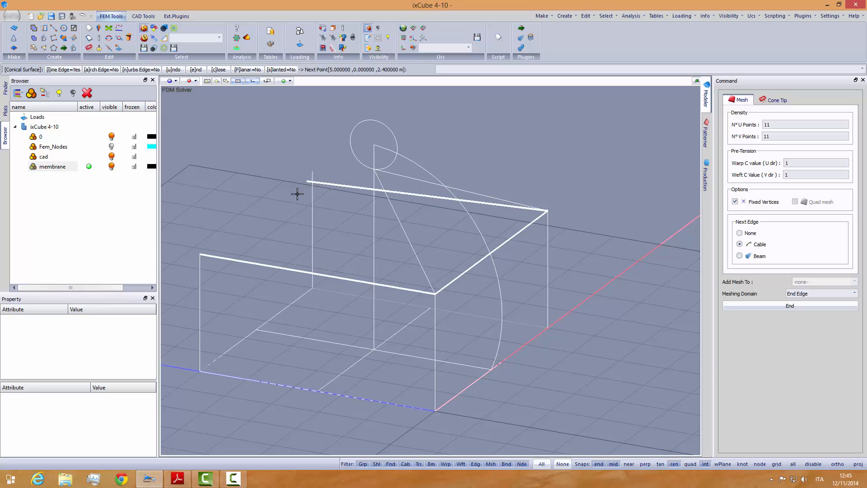
pyautogui.click(313, 171)
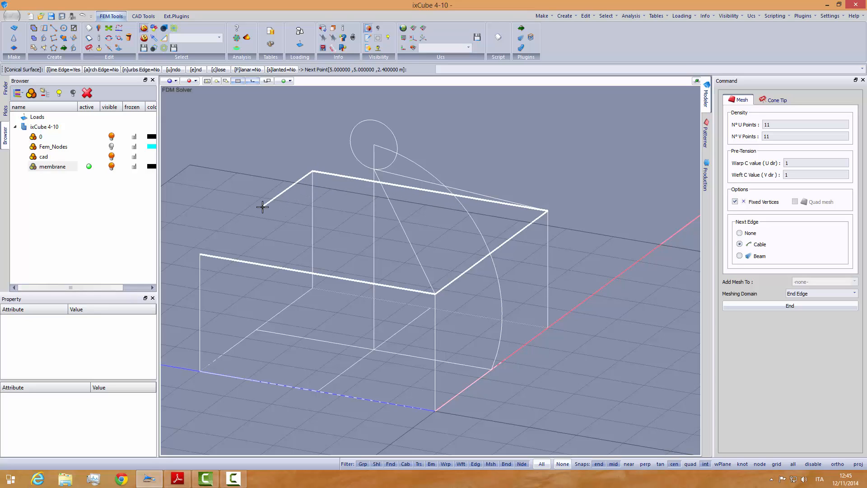
pyautogui.click(200, 255)
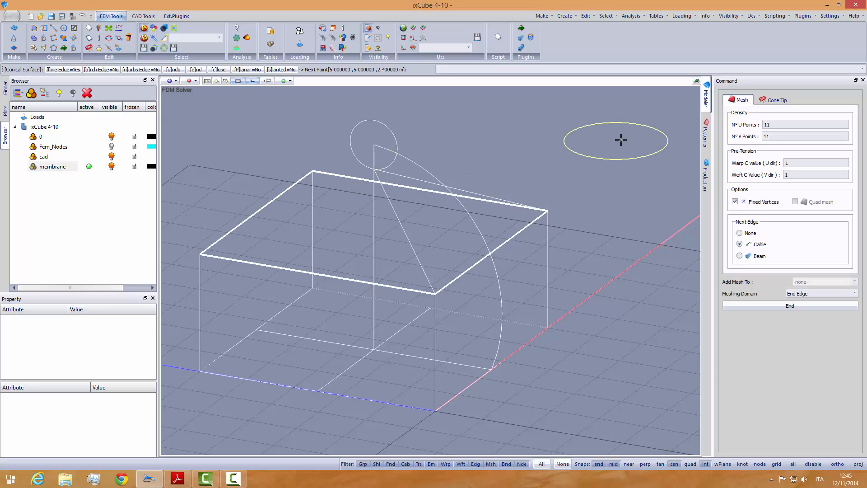
# Step: Set the top ring radius to 0.2, place the cone tip at the circle's lower crossing with the central line, and end the surface
pyautogui.click(774, 100)
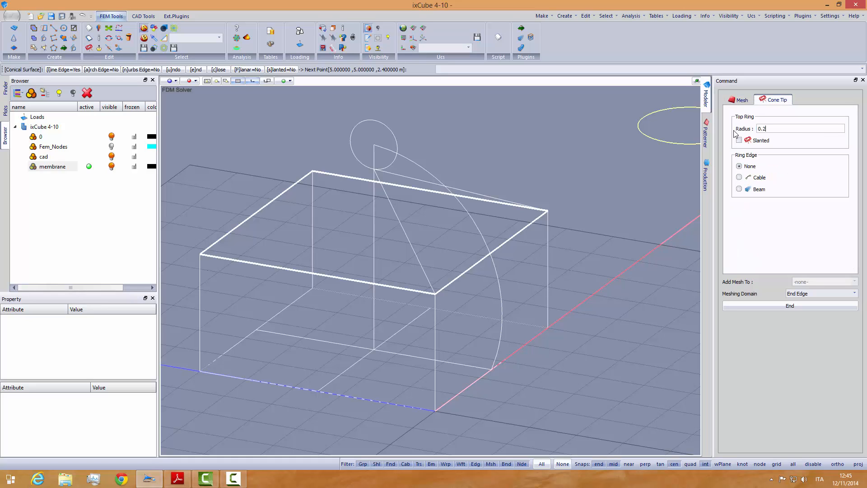
pyautogui.scroll(2, 374, 147)
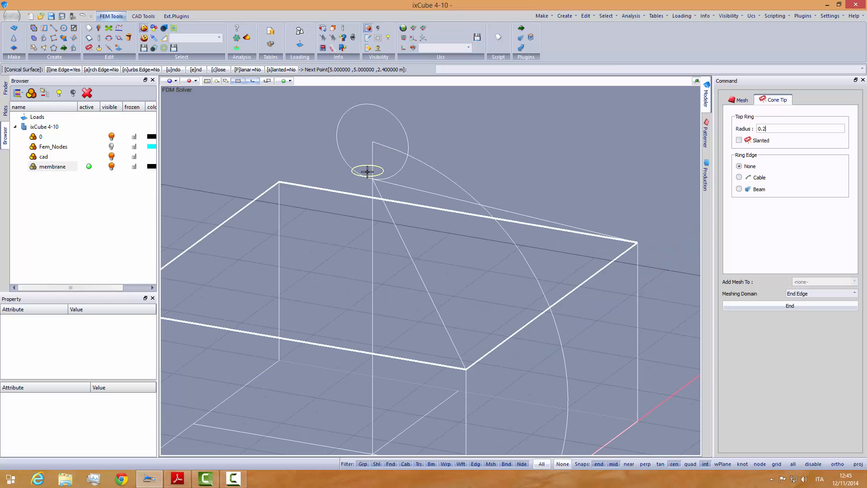
pyautogui.click(369, 174)
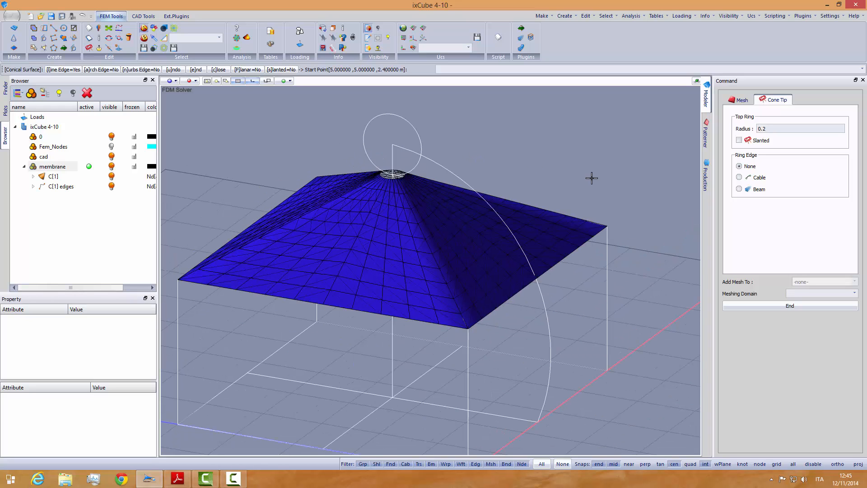
pyautogui.click(768, 307)
pyautogui.moveTo(551, 316); pyautogui.dragTo(495, 297, button='middle')
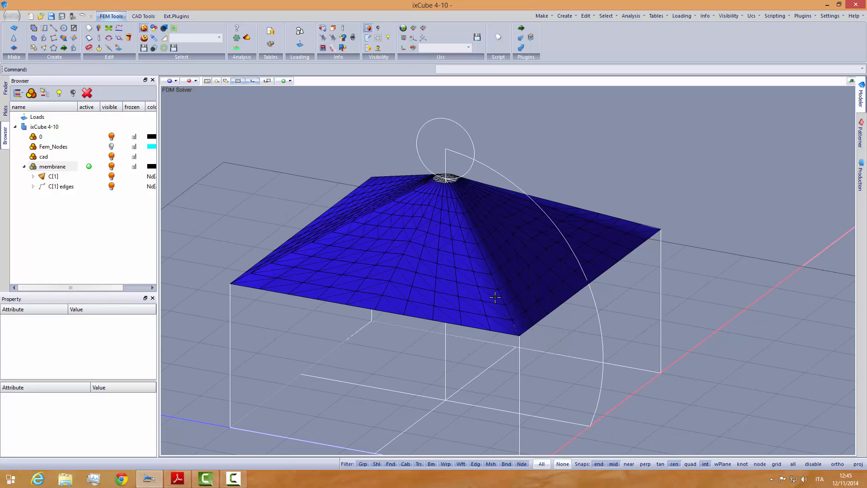
# Step: Examine the conical membrane's mesh and edge cable chains by selecting each in the browser, and inspect the ring opening at the tip
pyautogui.click(34, 177)
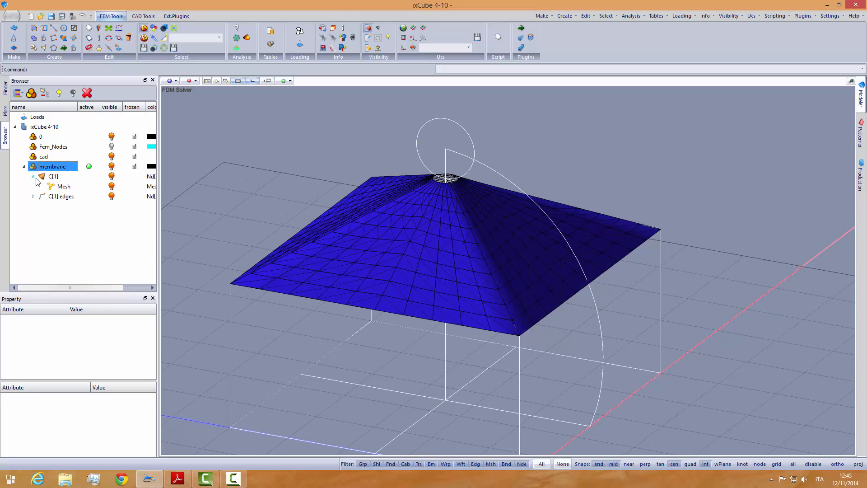
pyautogui.doubleClick(53, 177)
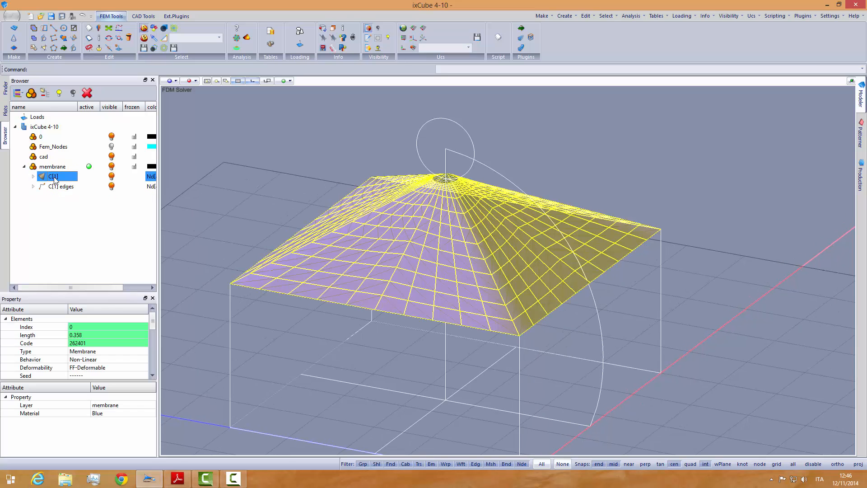
pyautogui.click(199, 214)
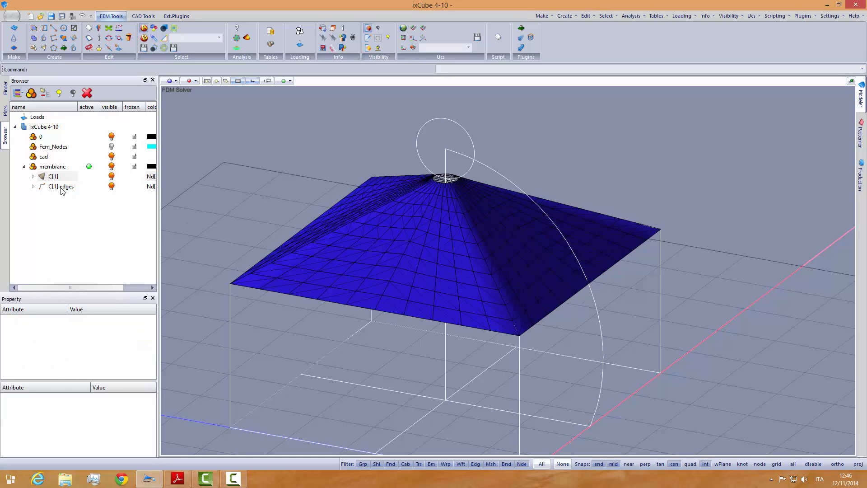
pyautogui.click(61, 187)
pyautogui.click(33, 186)
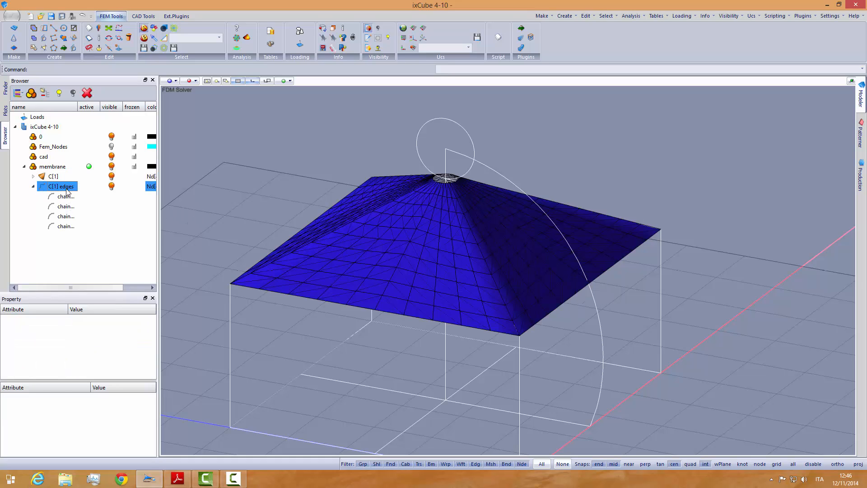
pyautogui.doubleClick(67, 189)
pyautogui.moveTo(293, 282); pyautogui.dragTo(345, 268, button='middle')
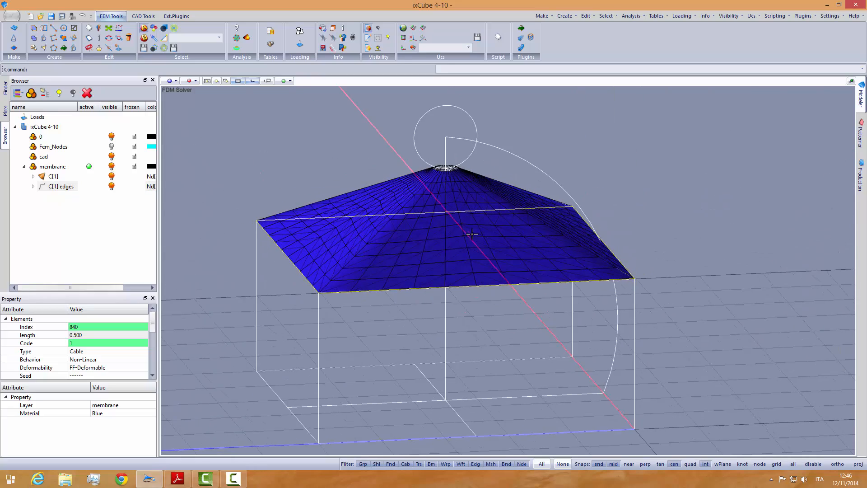
pyautogui.moveTo(472, 234); pyautogui.dragTo(414, 244, button='middle')
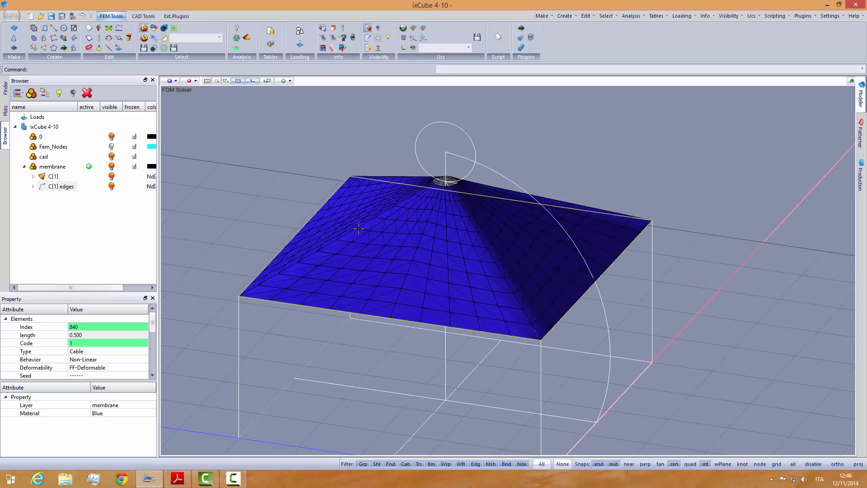
pyautogui.doubleClick(55, 179)
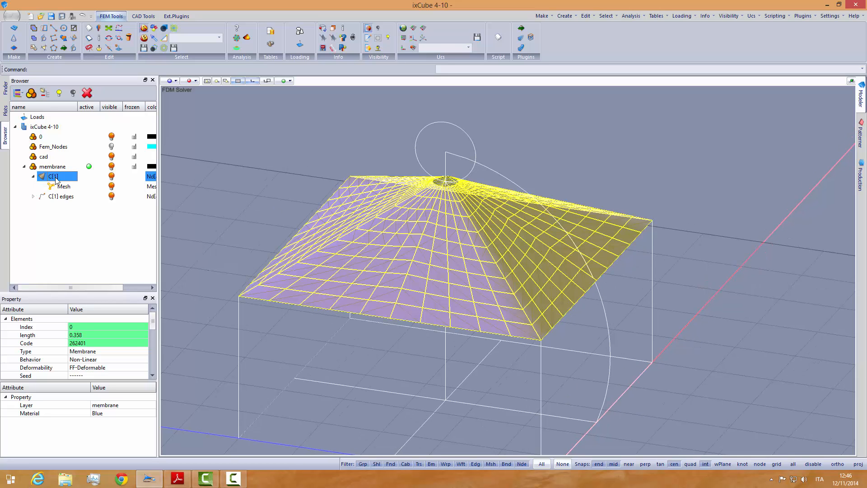
pyautogui.click(98, 216)
pyautogui.click(200, 193)
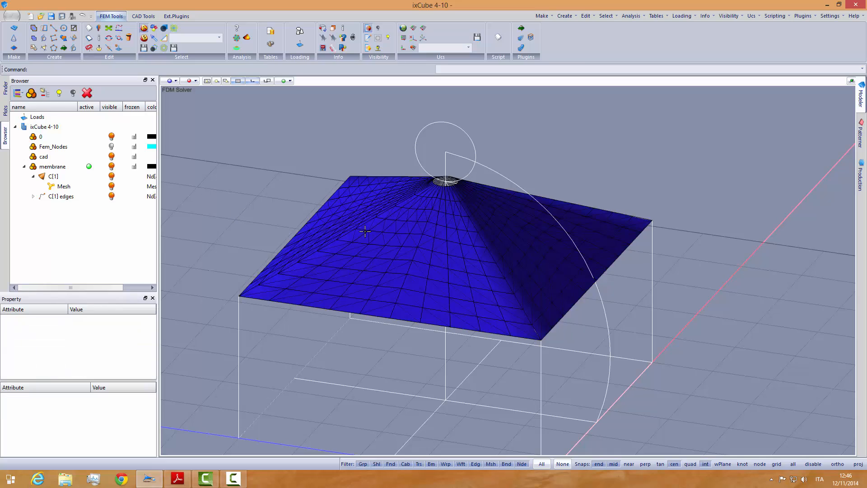
pyautogui.scroll(5, 401, 227)
pyautogui.scroll(5, 450, 221)
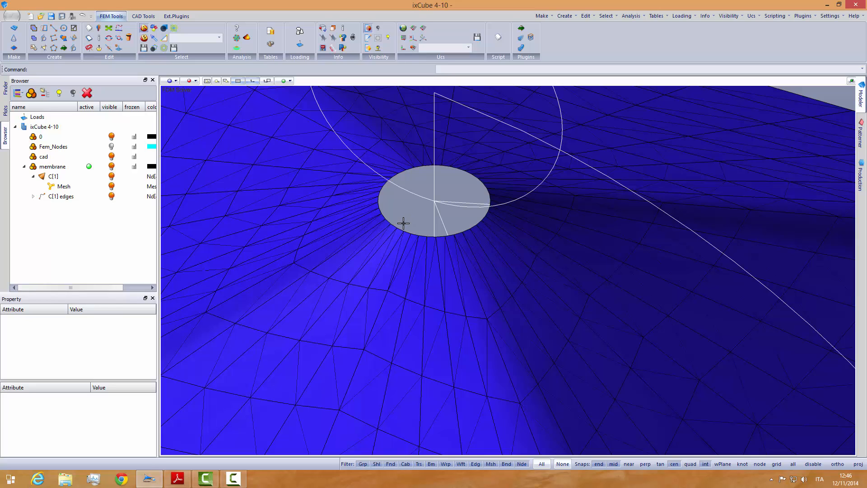
# Step: Turn on the display of the nodes and their restraint symbols on the conical membrane
pyautogui.scroll(-8, 419, 260)
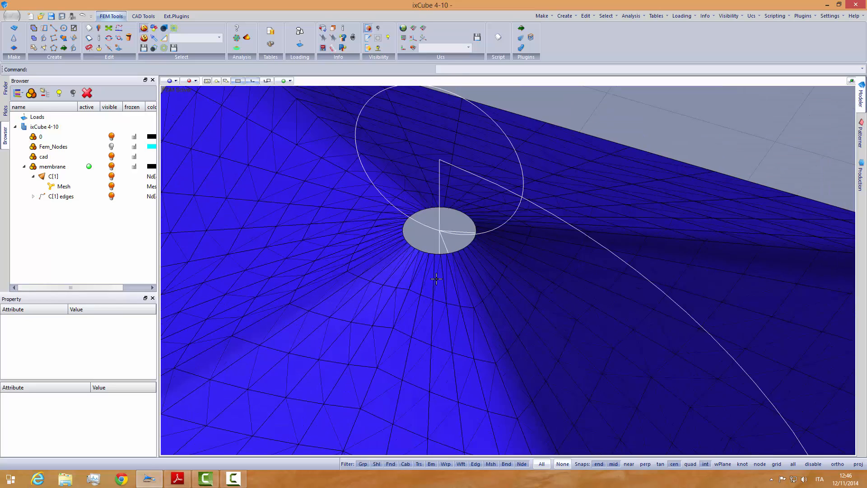
pyautogui.moveTo(450, 263); pyautogui.dragTo(419, 283, button='middle')
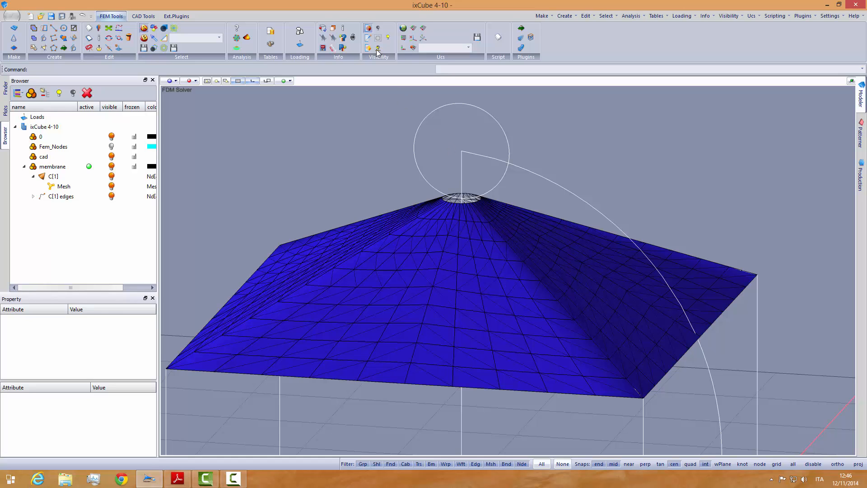
pyautogui.click(369, 29)
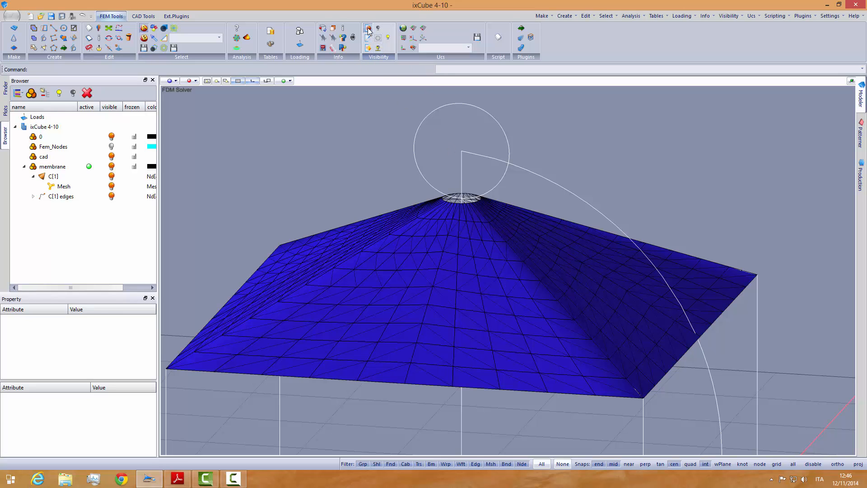
pyautogui.moveTo(438, 220); pyautogui.dragTo(499, 188, button='middle')
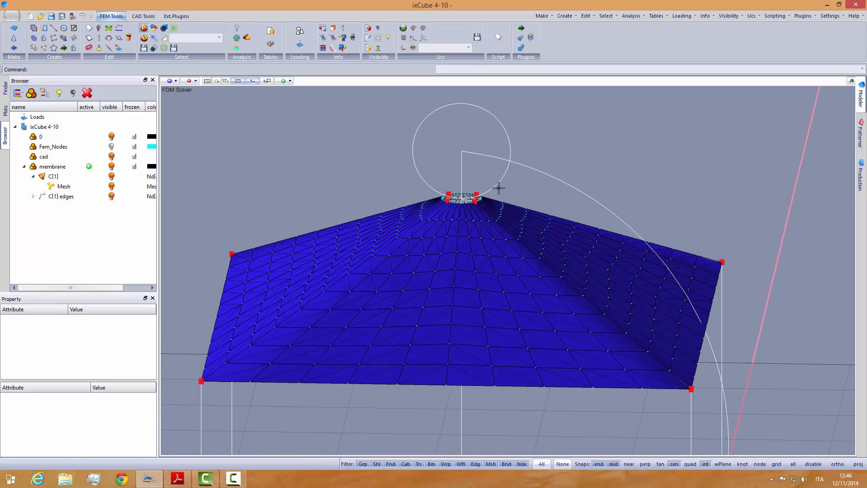
# Step: Examine the node symbols at the membrane's corners, inside the mesh and around the top ring opening
pyautogui.moveTo(333, 268); pyautogui.dragTo(360, 268, button='middle')
pyautogui.scroll(-2, 365, 267)
pyautogui.scroll(5, 254, 261)
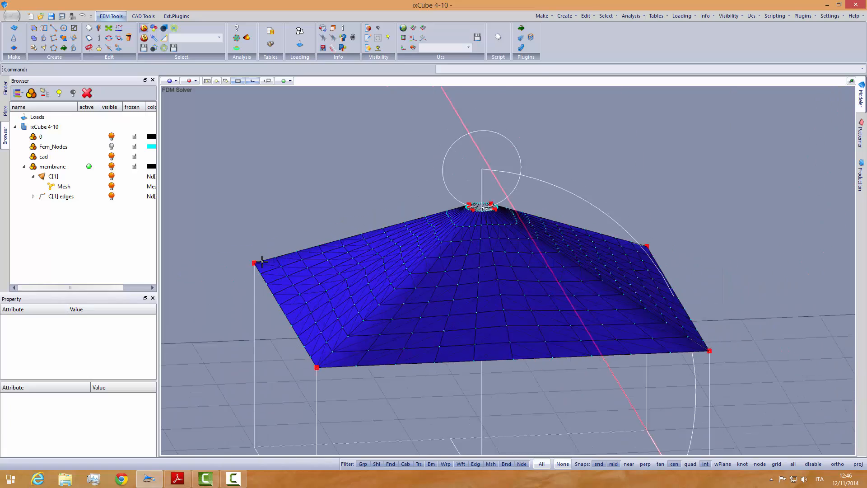
pyautogui.scroll(-4, 254, 260)
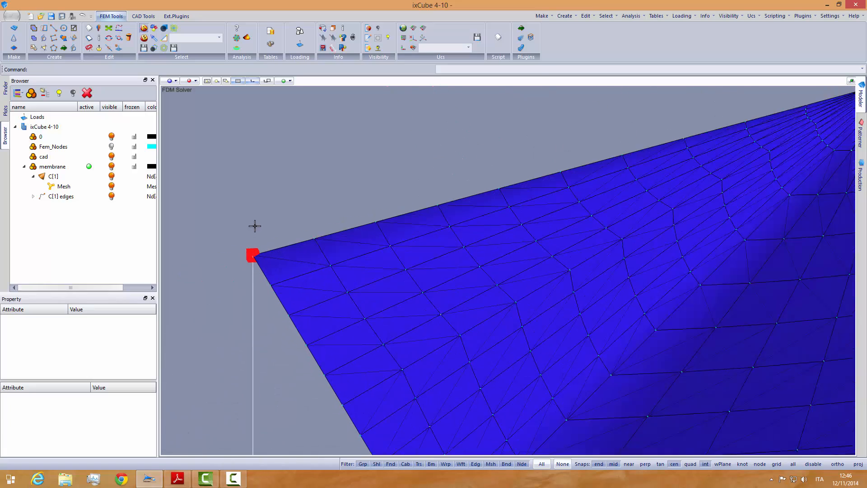
pyautogui.scroll(4, 252, 239)
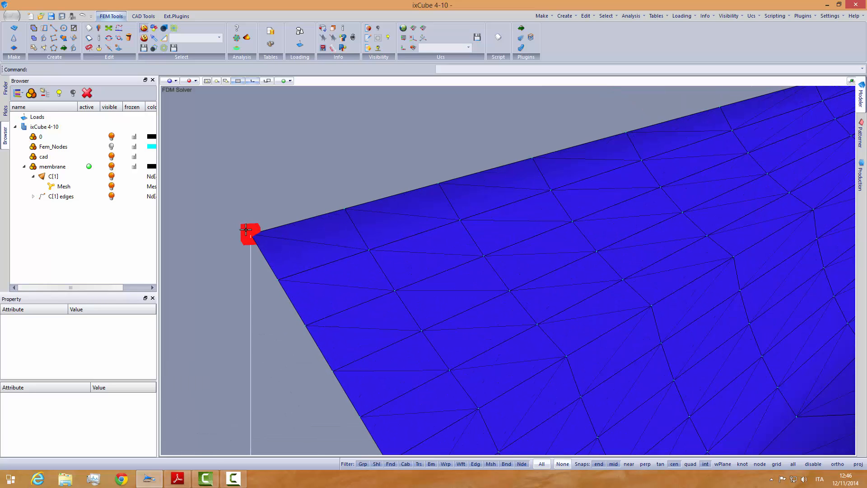
pyautogui.scroll(-5, 252, 200)
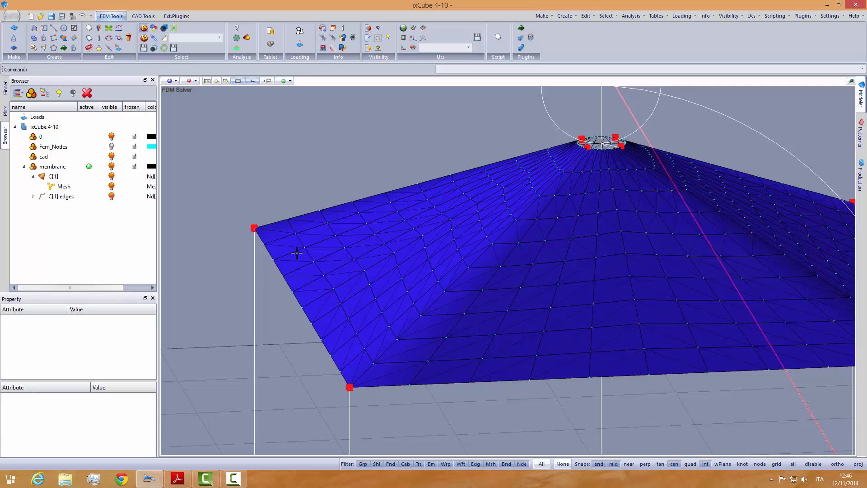
pyautogui.scroll(5, 297, 253)
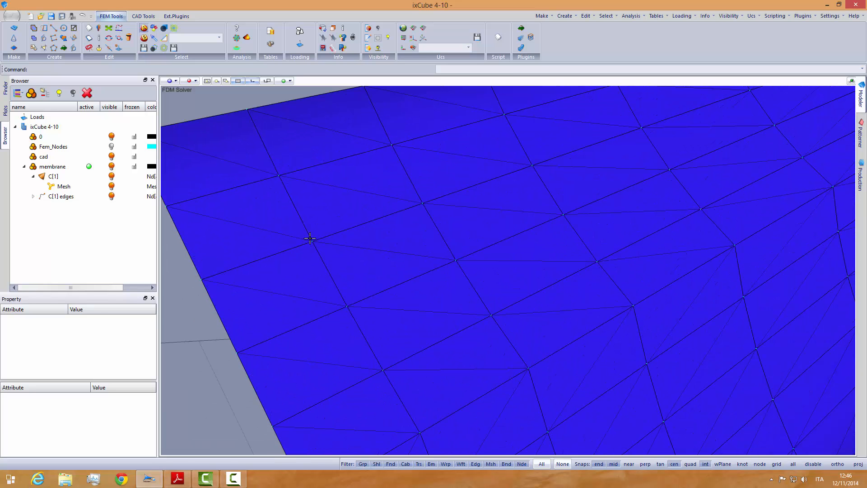
pyautogui.scroll(4, 311, 240)
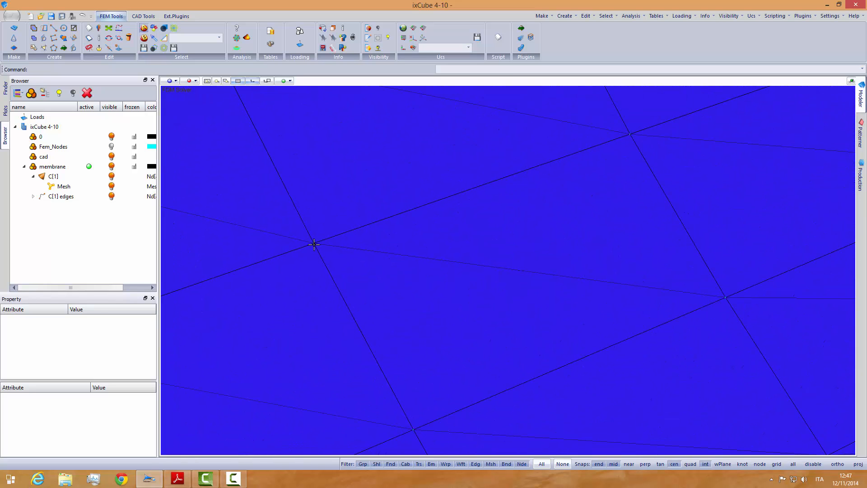
pyautogui.scroll(-8, 304, 250)
pyautogui.moveTo(494, 226); pyautogui.dragTo(519, 236, button='middle')
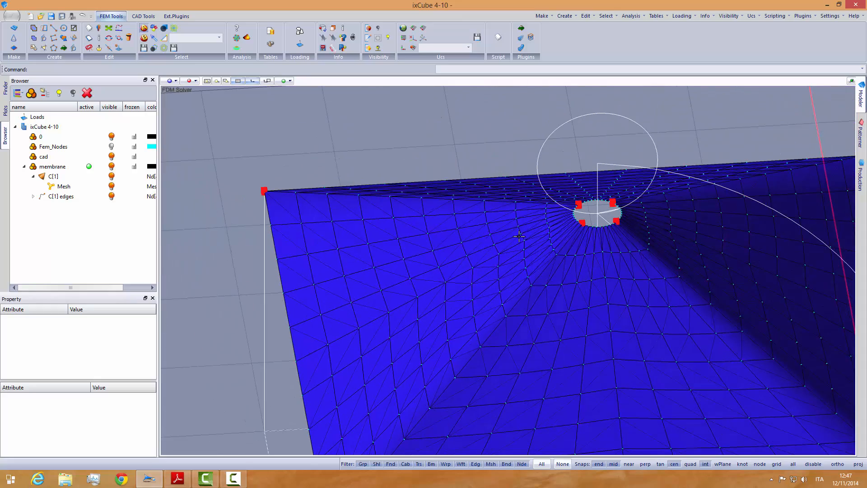
pyautogui.scroll(3, 604, 217)
pyautogui.scroll(-1, 405, 233)
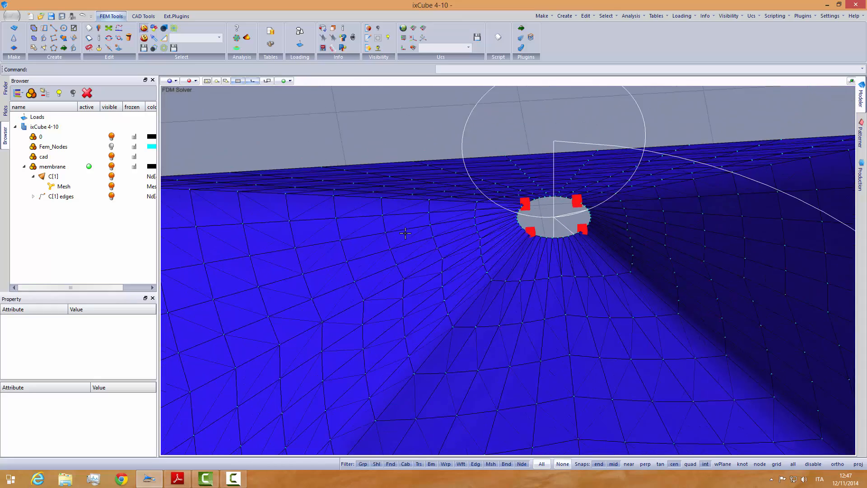
pyautogui.scroll(-2, 405, 233)
pyautogui.moveTo(501, 250); pyautogui.dragTo(502, 244, button='middle')
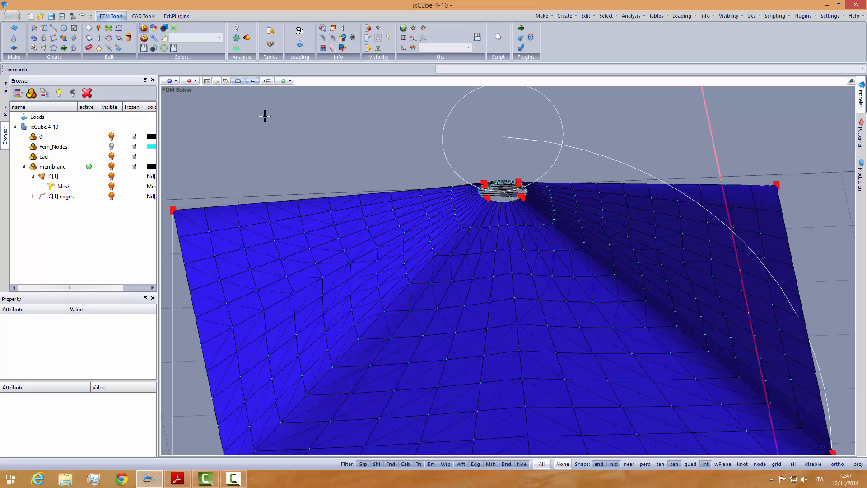
# Step: Select the top ring's nodes in the front view and enlarge the property list to review their STIFF Restraint
pyautogui.click(172, 81)
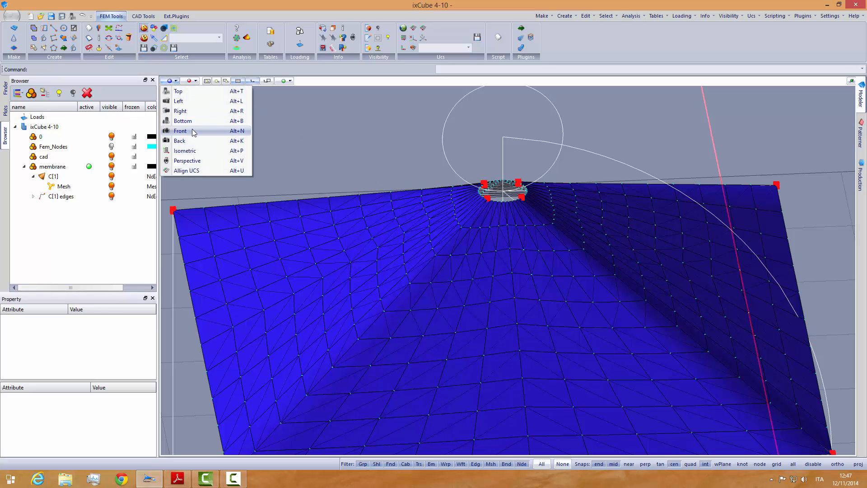
pyautogui.click(185, 130)
pyautogui.scroll(3, 428, 188)
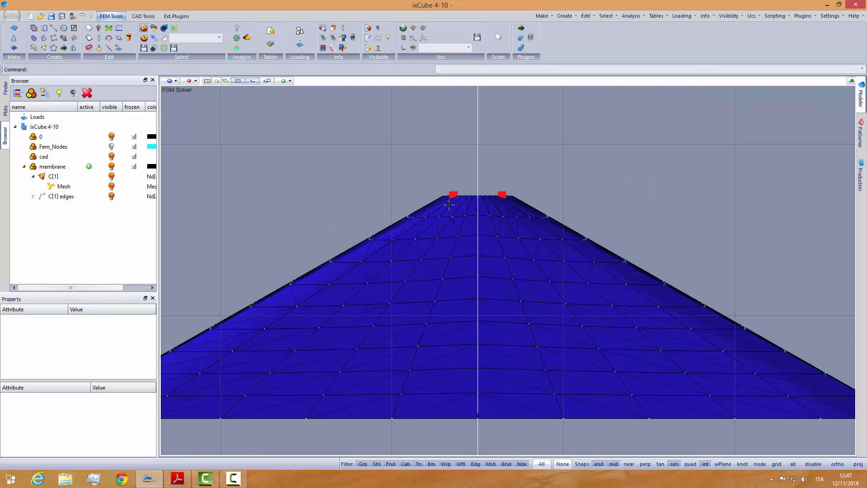
pyautogui.moveTo(427, 184); pyautogui.dragTo(523, 196)
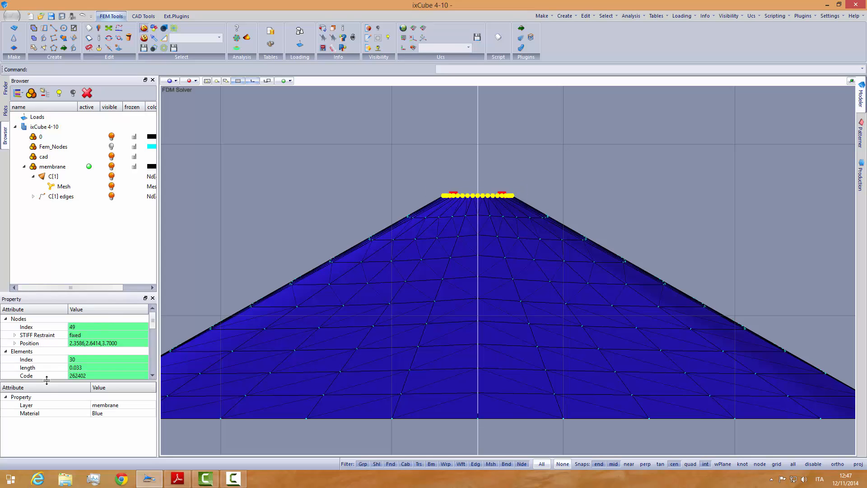
pyautogui.moveTo(47, 380); pyautogui.dragTo(48, 394)
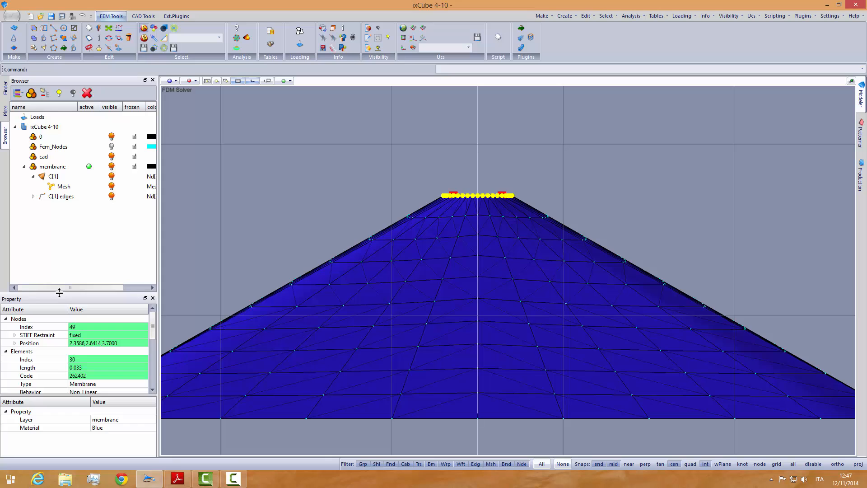
pyautogui.moveTo(60, 294); pyautogui.dragTo(63, 196)
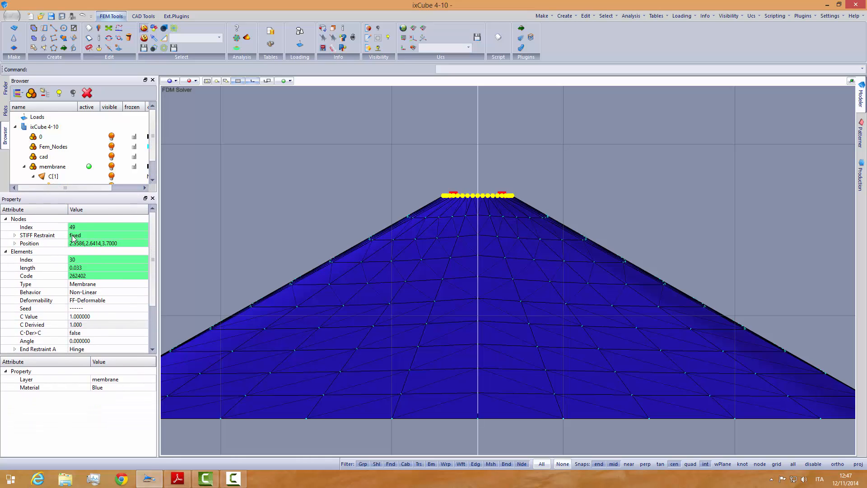
pyautogui.click(73, 237)
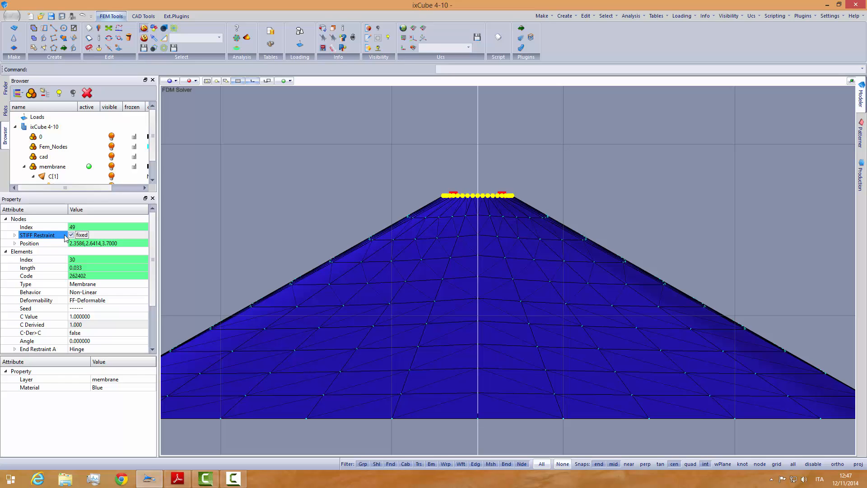
pyautogui.click(58, 227)
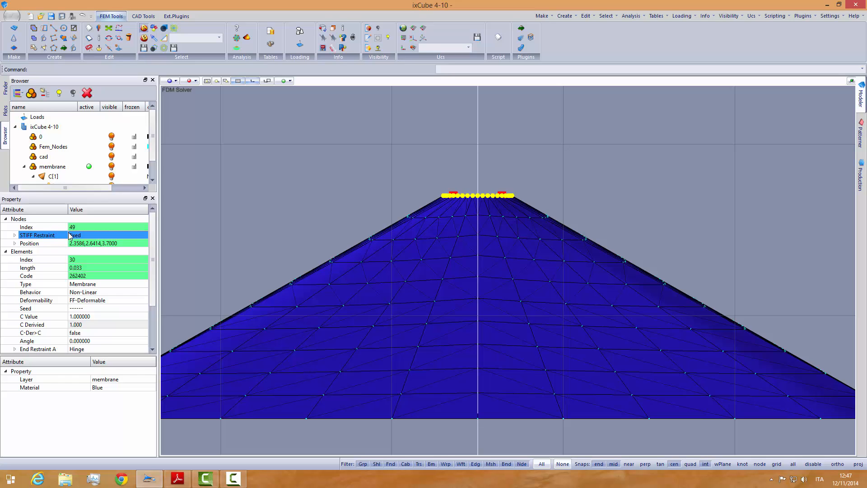
pyautogui.click(271, 204)
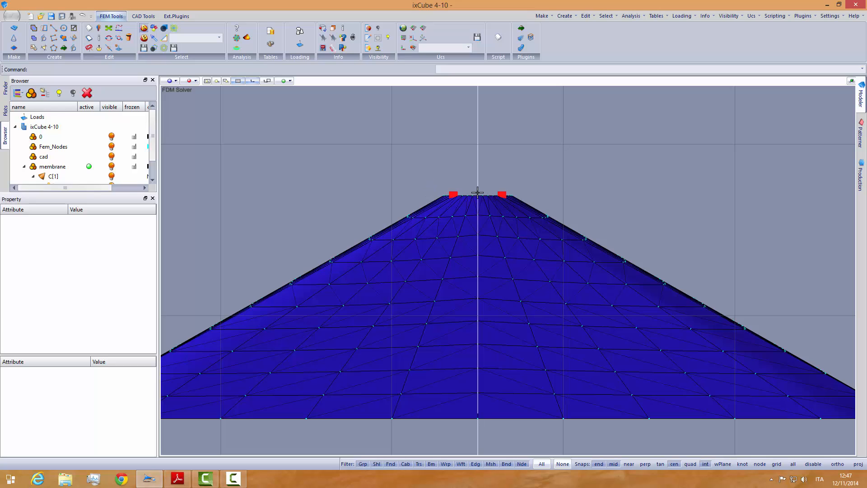
# Step: Fix all top ring nodes by switching their STIFF Restraint to free and back to fixed, and recheck the restraint
pyautogui.moveTo(425, 182); pyautogui.dragTo(522, 199)
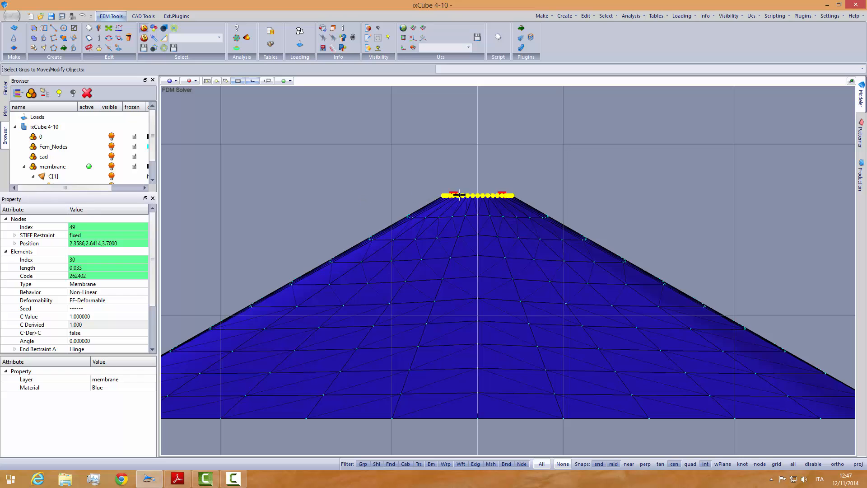
pyautogui.scroll(5, 459, 195)
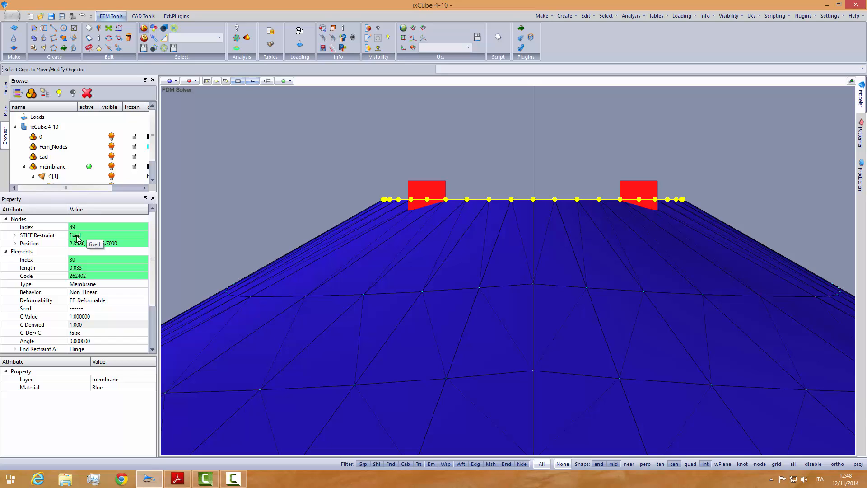
pyautogui.click(14, 235)
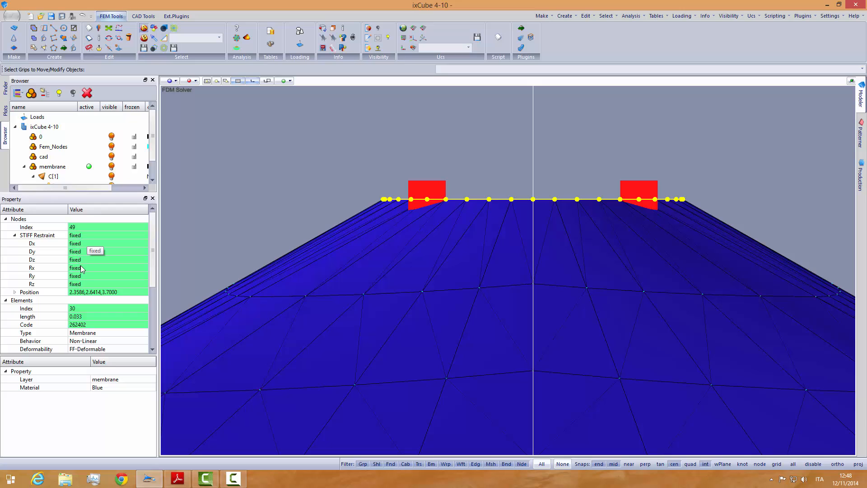
pyautogui.click(74, 236)
pyautogui.click(71, 235)
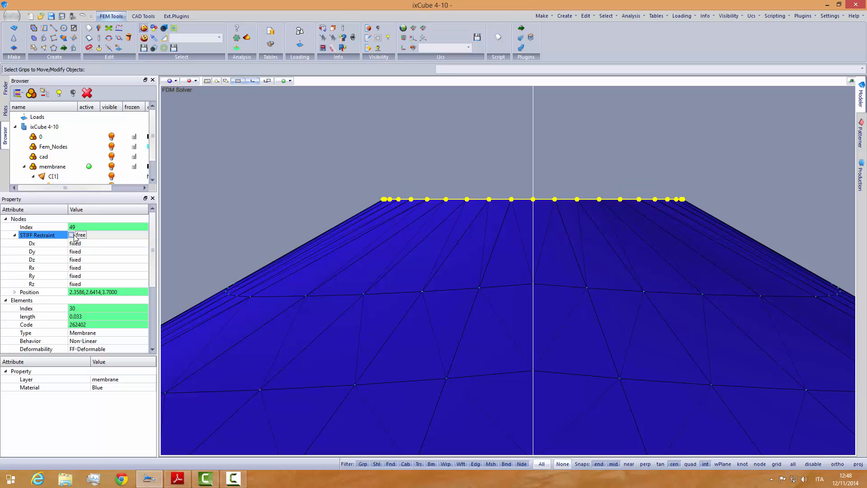
pyautogui.click(71, 234)
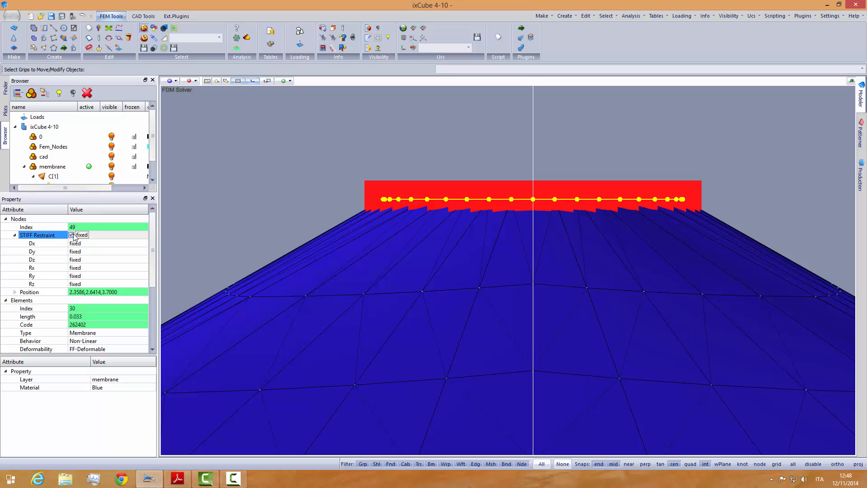
pyautogui.click(223, 232)
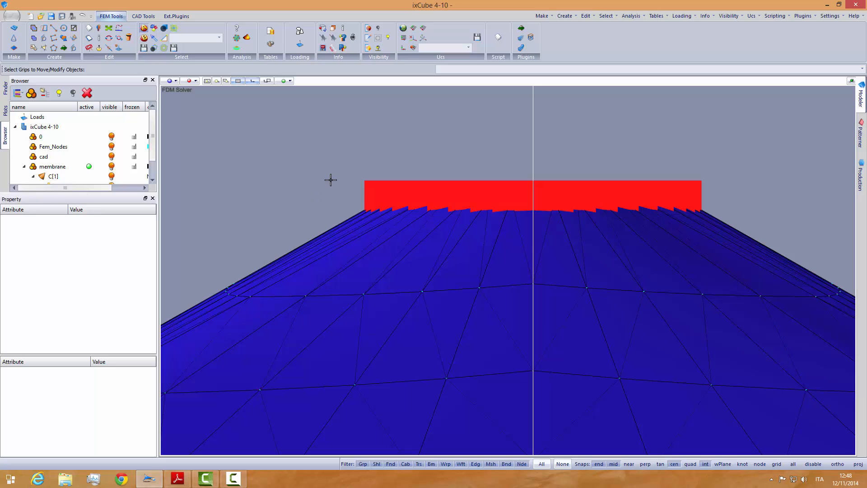
pyautogui.moveTo(330, 176); pyautogui.dragTo(718, 221)
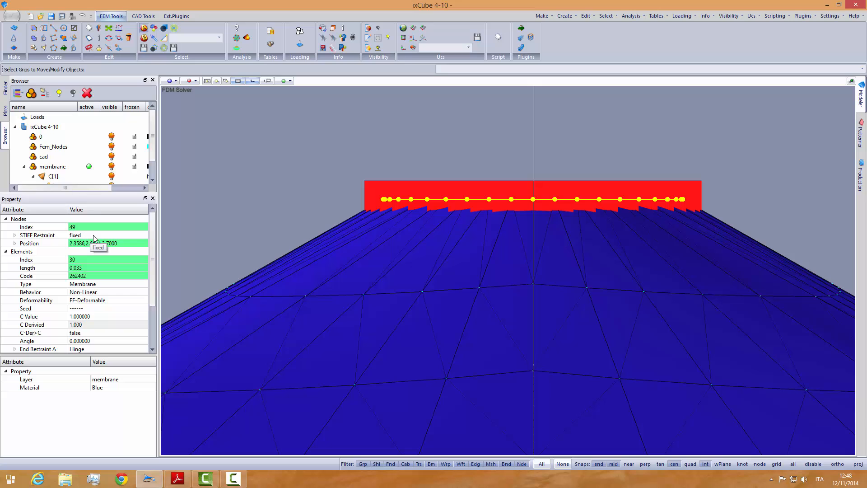
pyautogui.click(298, 175)
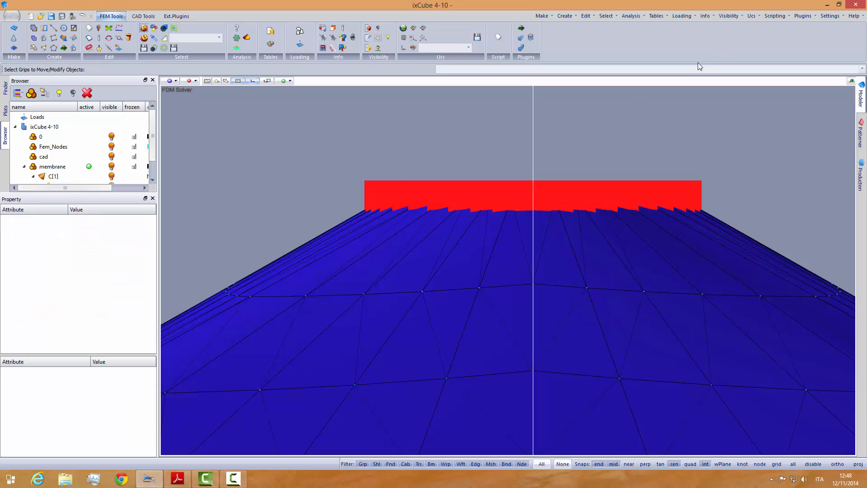
# Step: Reduce the node symbol size in the editor settings
pyautogui.click(830, 16)
pyautogui.click(812, 26)
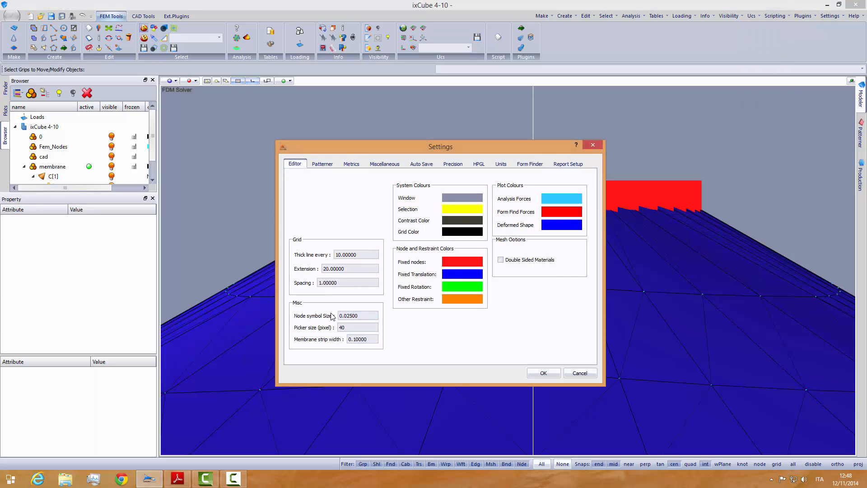
pyautogui.click(346, 315)
pyautogui.moveTo(348, 315); pyautogui.dragTo(384, 318)
pyautogui.press('Return')
pyautogui.scroll(-6, 426, 193)
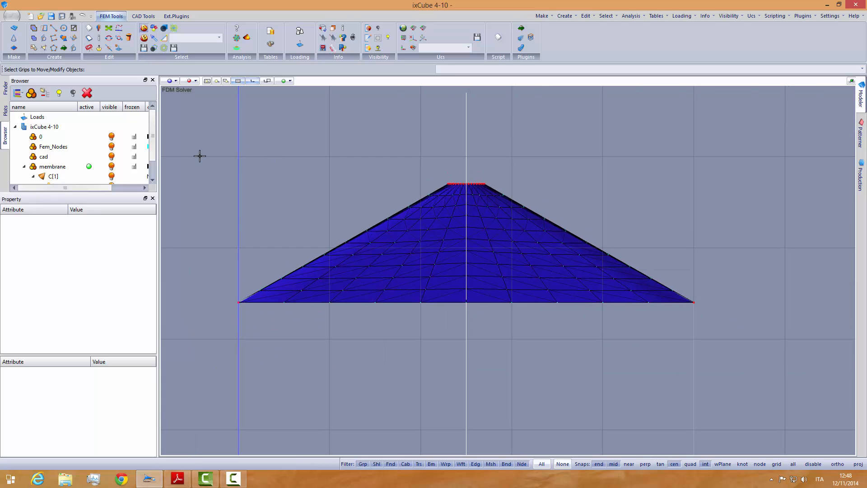
# Step: Assign Artikel 684 as the Seed of all elements of the C[1] membrane, leaving the C Value at 1
pyautogui.moveTo(104, 193); pyautogui.dragTo(104, 238)
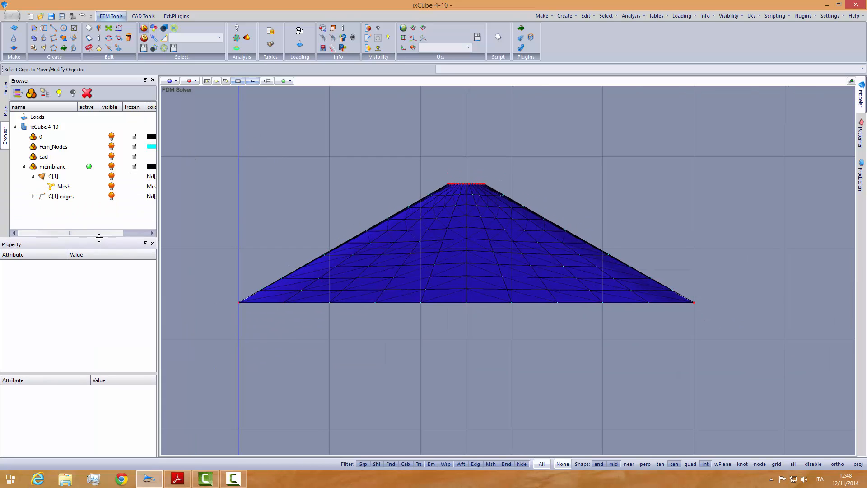
pyautogui.doubleClick(54, 176)
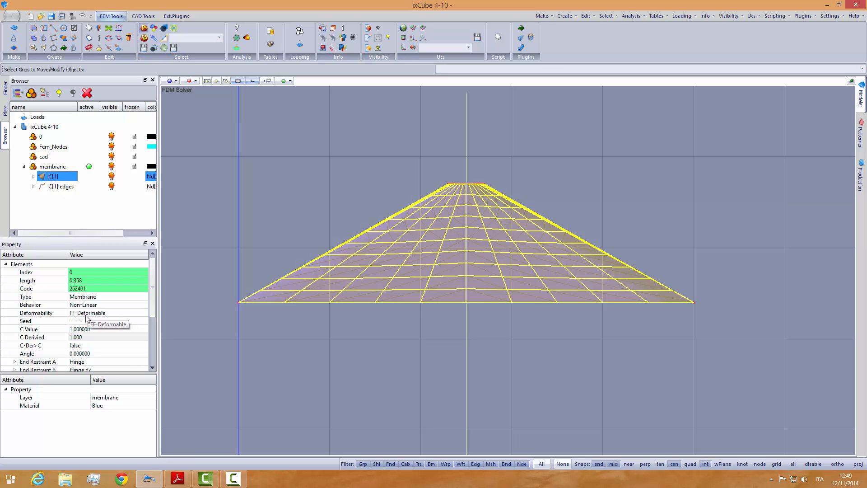
pyautogui.click(145, 322)
pyautogui.click(144, 321)
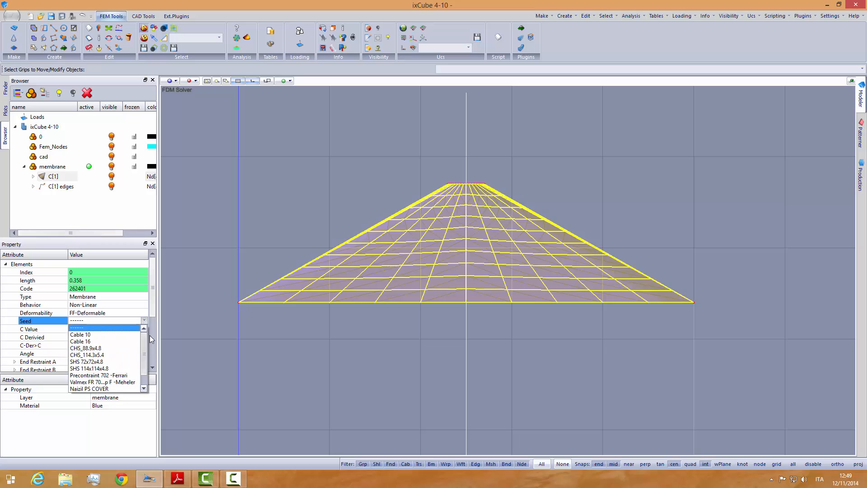
pyautogui.moveTo(145, 338); pyautogui.dragTo(148, 352)
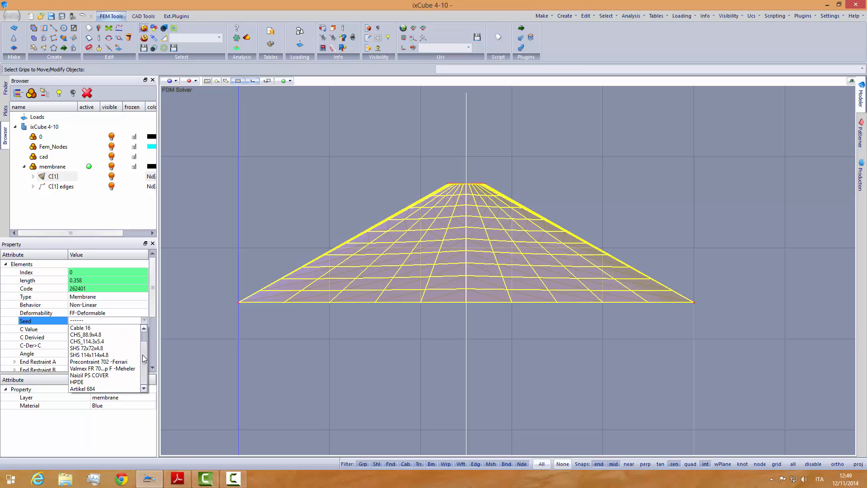
pyautogui.click(89, 389)
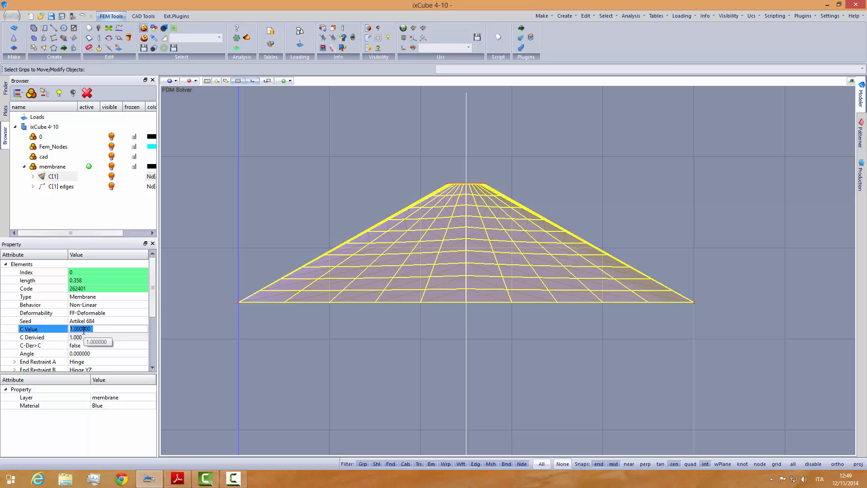
pyautogui.press('Return')
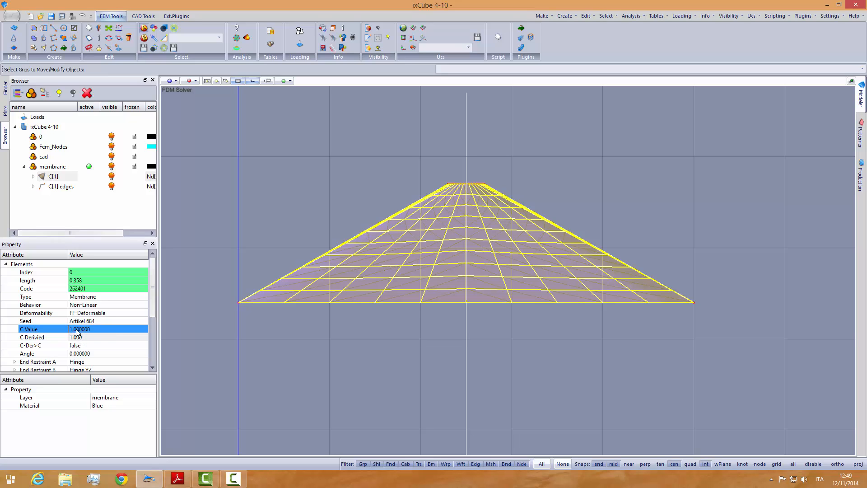
pyautogui.click(241, 253)
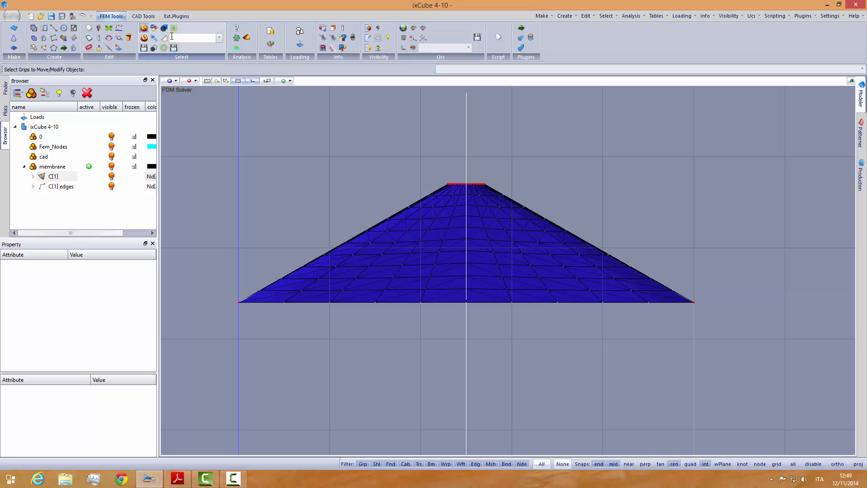
# Step: Select only the membrane's ring-direction elements and set their C Value to 3
pyautogui.click(174, 30)
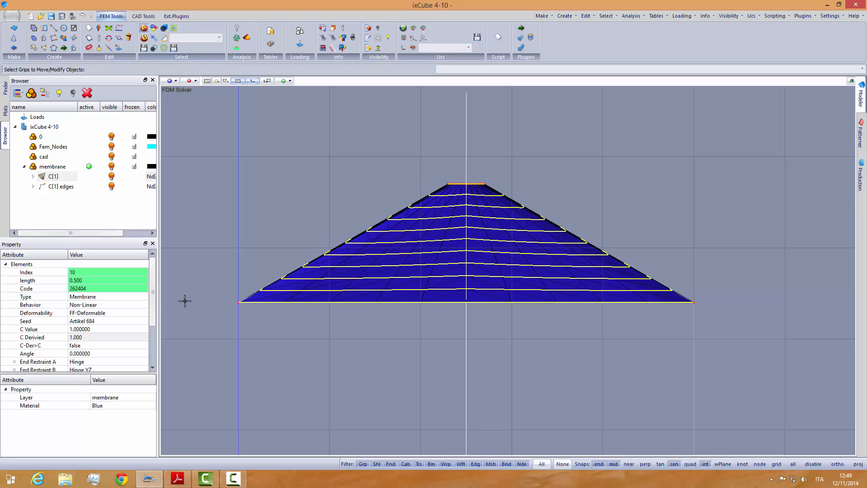
pyautogui.click(106, 330)
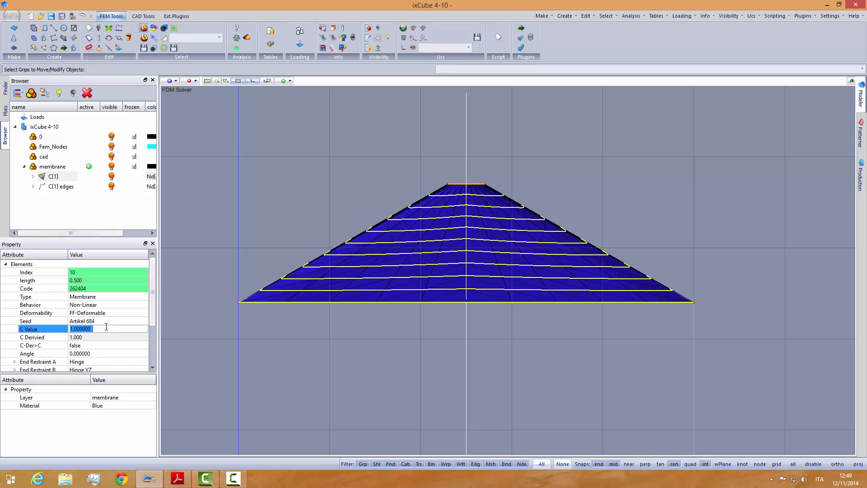
pyautogui.write('3')
pyautogui.click(111, 315)
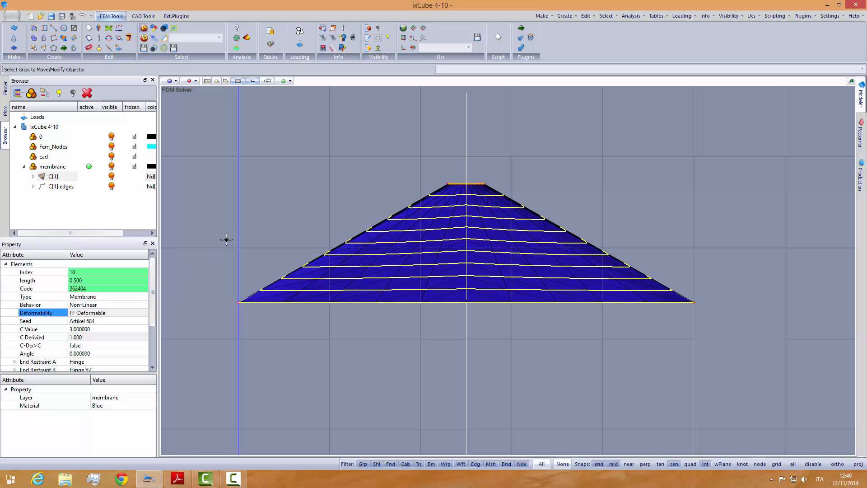
pyautogui.press('Escape')
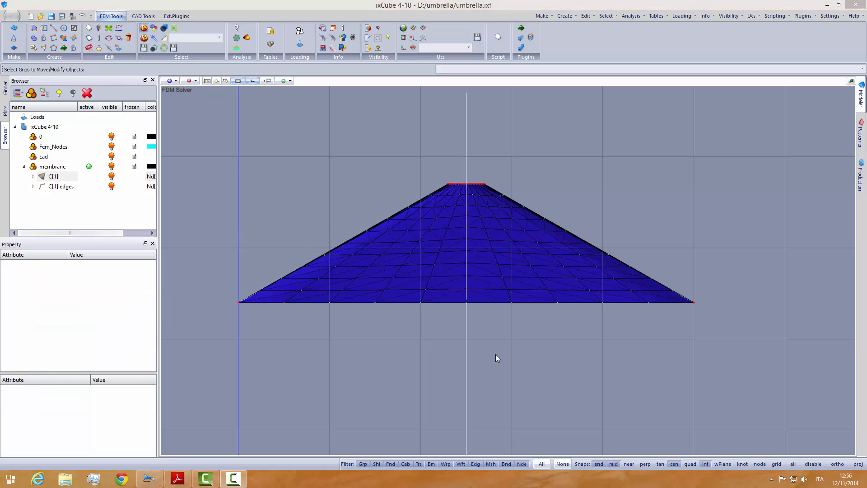
# Step: Run form-finding on the membrane in a 3D view and inspect the curved surface from several angles
pyautogui.moveTo(424, 337); pyautogui.dragTo(421, 345, button='middle')
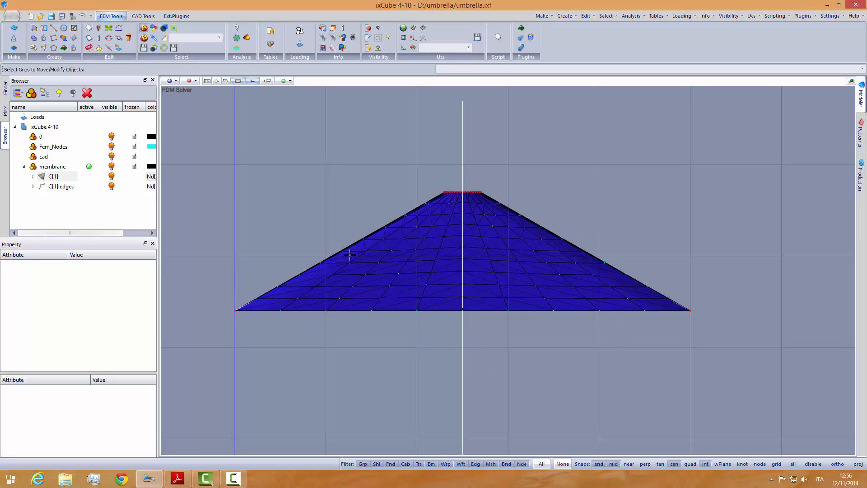
pyautogui.click(174, 81)
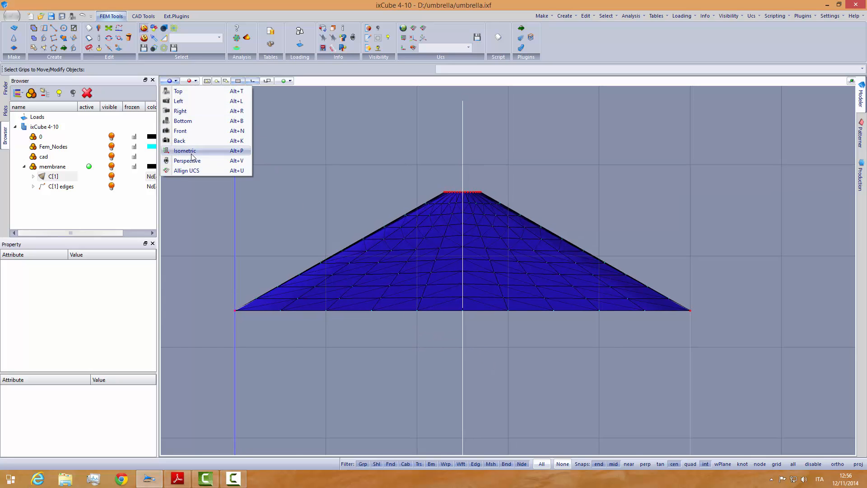
pyautogui.click(195, 156)
pyautogui.moveTo(432, 267); pyautogui.dragTo(430, 258, button='middle')
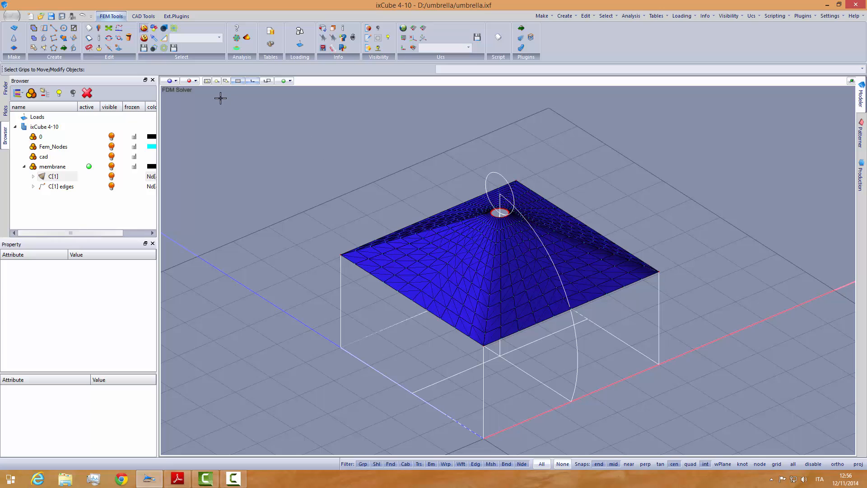
pyautogui.click(237, 39)
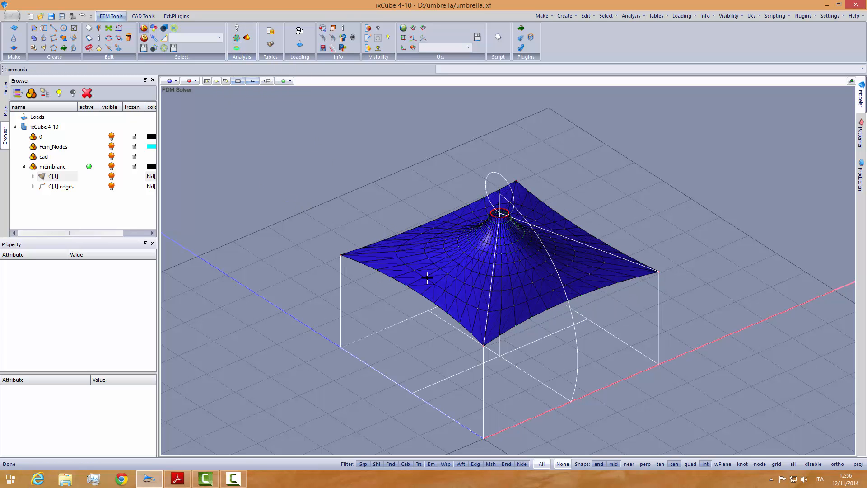
pyautogui.moveTo(442, 288); pyautogui.dragTo(462, 261, button='middle')
pyautogui.scroll(5, 506, 252)
pyautogui.moveTo(414, 281); pyautogui.dragTo(335, 288, button='middle')
pyautogui.scroll(3, 379, 294)
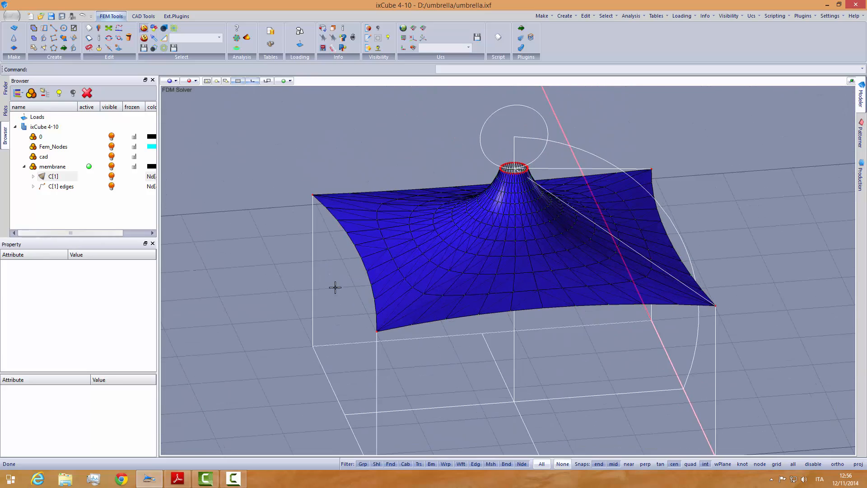
# Step: Enlarge the browser area and turn on the Chain Sag labels in the plot options
pyautogui.moveTo(95, 239); pyautogui.dragTo(96, 284)
pyautogui.moveTo(156, 205); pyautogui.dragTo(199, 203)
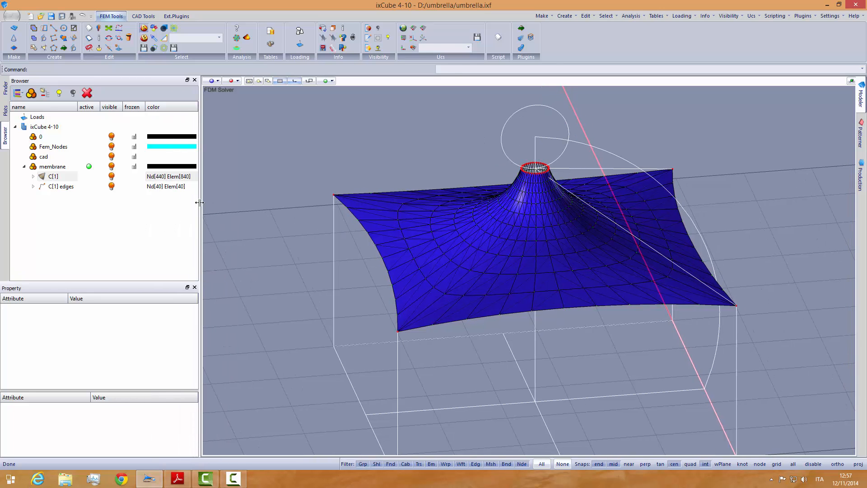
pyautogui.click(5, 111)
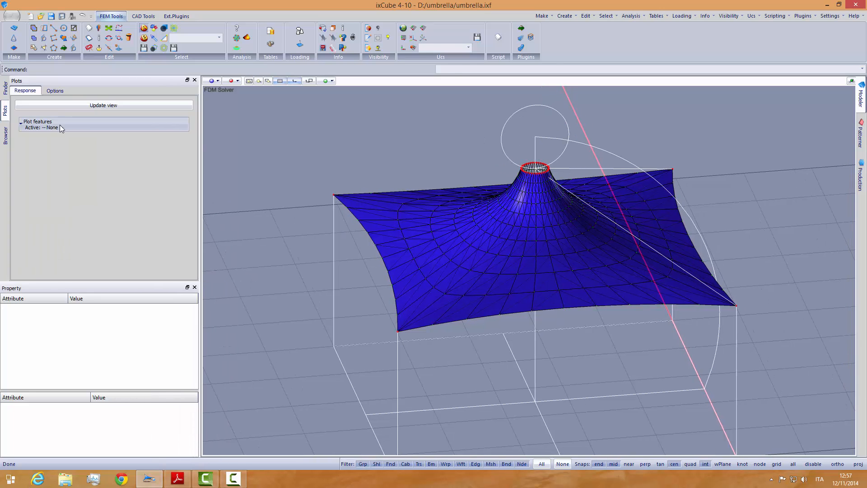
pyautogui.click(53, 91)
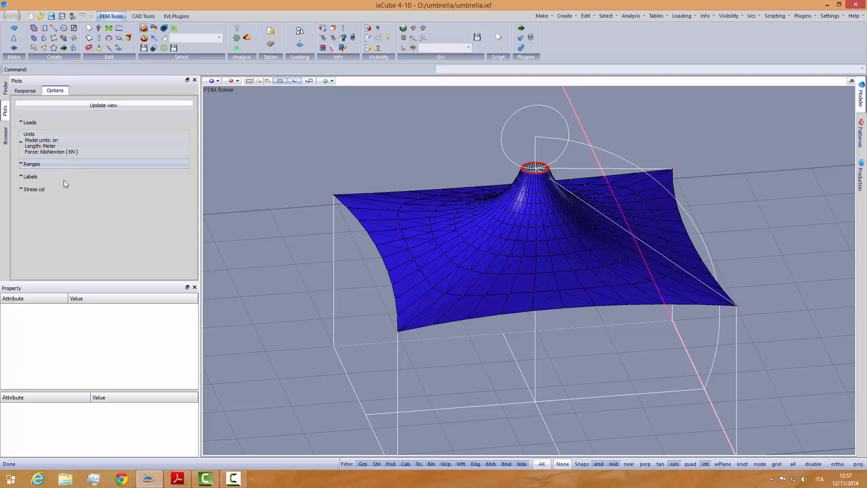
pyautogui.click(47, 177)
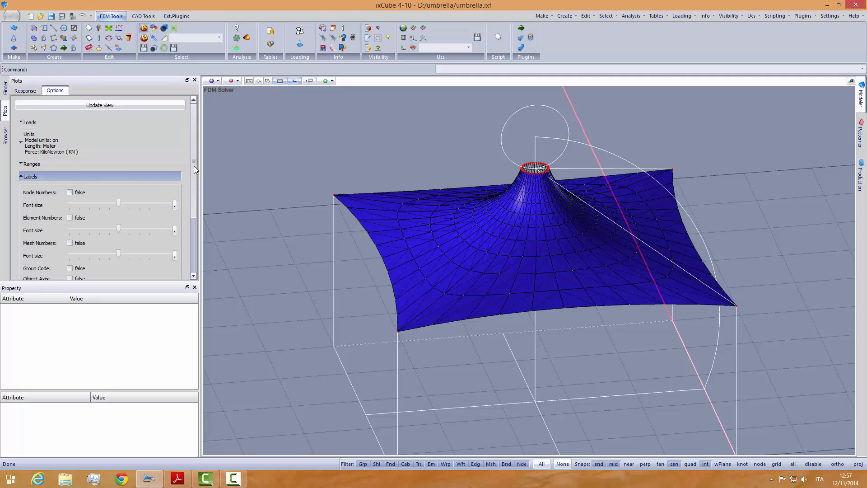
pyautogui.moveTo(193, 166); pyautogui.dragTo(197, 219)
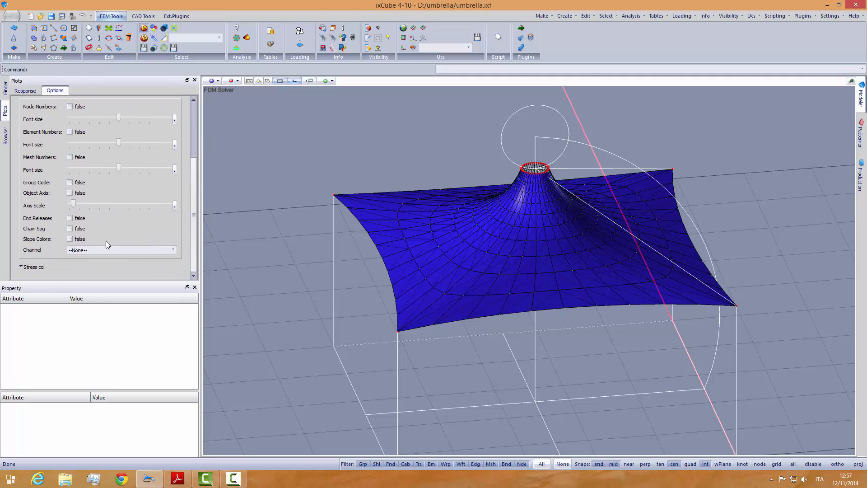
pyautogui.click(70, 232)
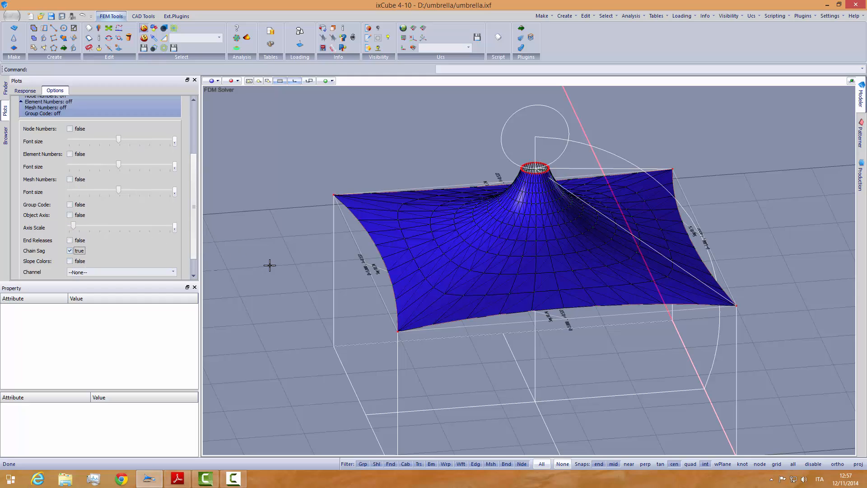
# Step: Examine the chord length and sag labels along the membrane's curved edges, and turn the Chain Sag labels off
pyautogui.moveTo(282, 270); pyautogui.dragTo(317, 290, button='middle')
pyautogui.scroll(5, 380, 316)
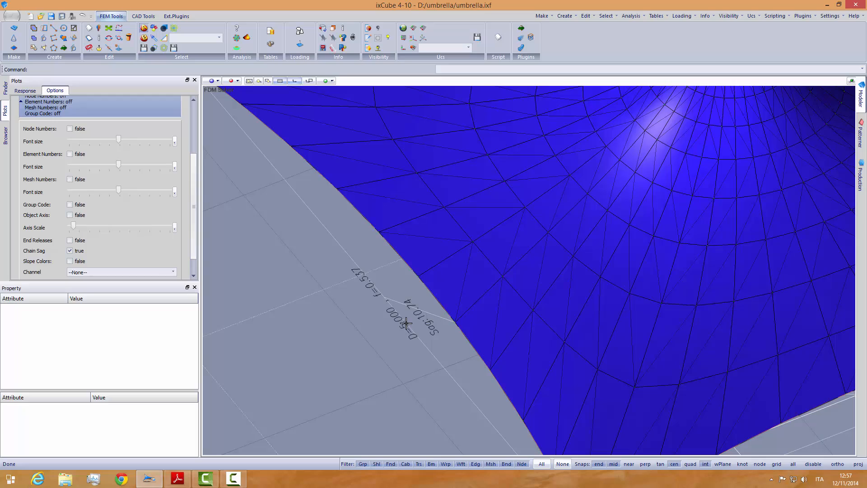
pyautogui.scroll(-1, 427, 326)
pyautogui.moveTo(445, 324); pyautogui.dragTo(380, 335, button='middle')
pyautogui.scroll(-1, 376, 325)
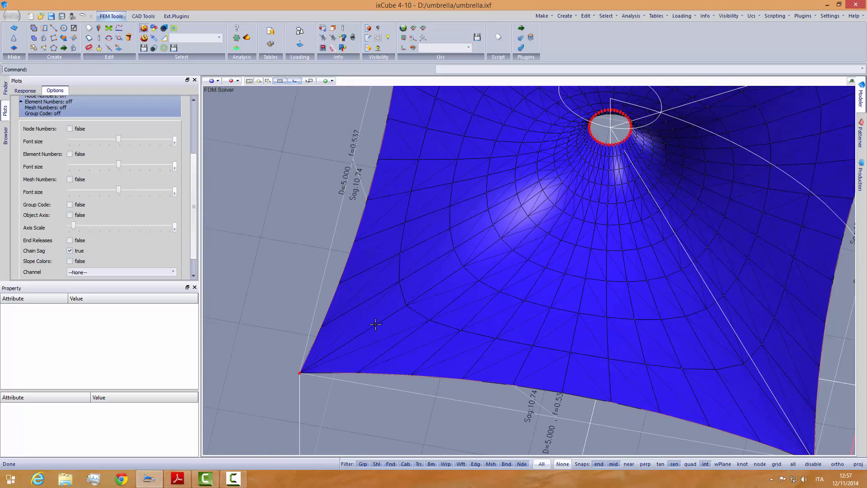
pyautogui.scroll(2, 365, 191)
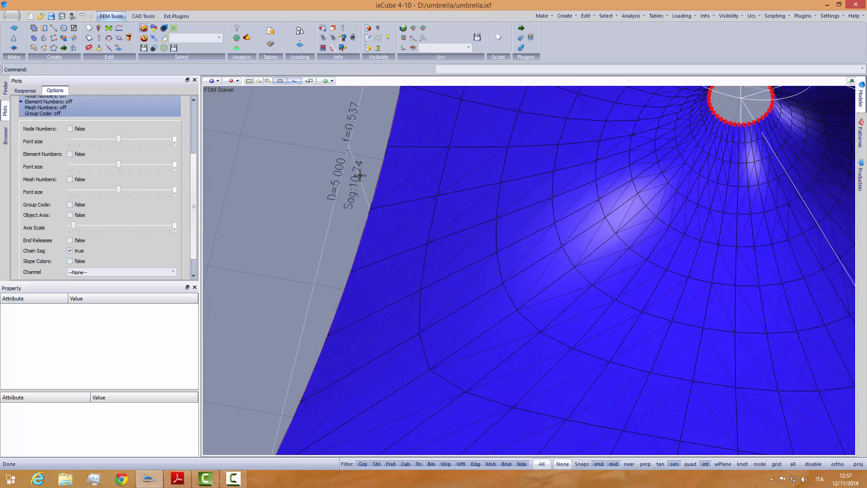
pyautogui.scroll(-3, 339, 176)
pyautogui.moveTo(445, 286); pyautogui.dragTo(398, 277, button='middle')
pyautogui.scroll(5, 411, 282)
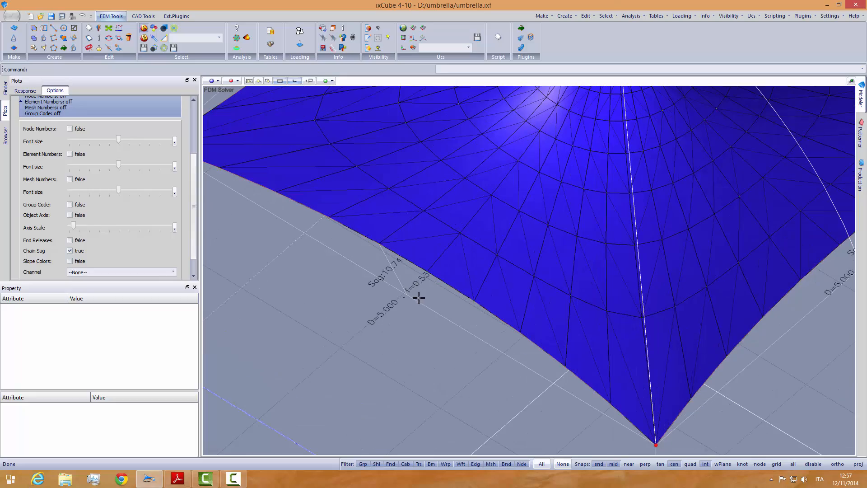
pyautogui.scroll(-6, 397, 274)
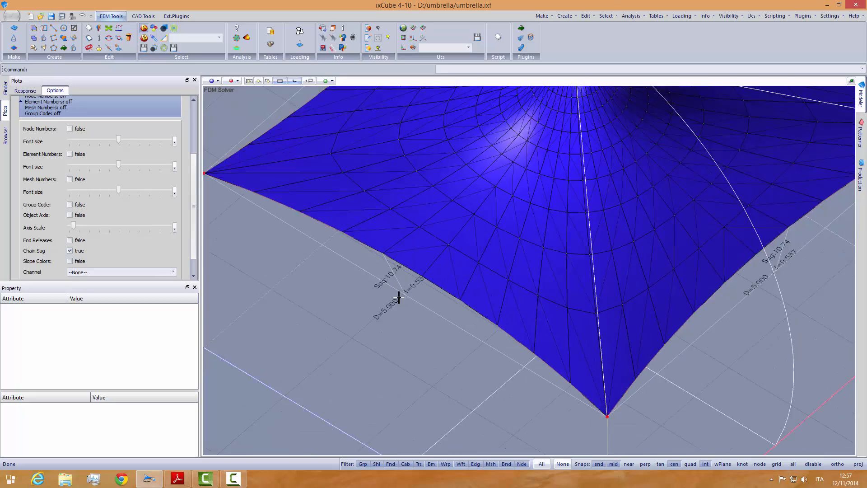
pyautogui.moveTo(508, 273)
pyautogui.mouseDown(button='middle')
pyautogui.moveTo(532, 274)
pyautogui.moveTo(530, 283)
pyautogui.moveTo(486, 275)
pyautogui.moveTo(494, 275)
pyautogui.mouseUp(button='middle')
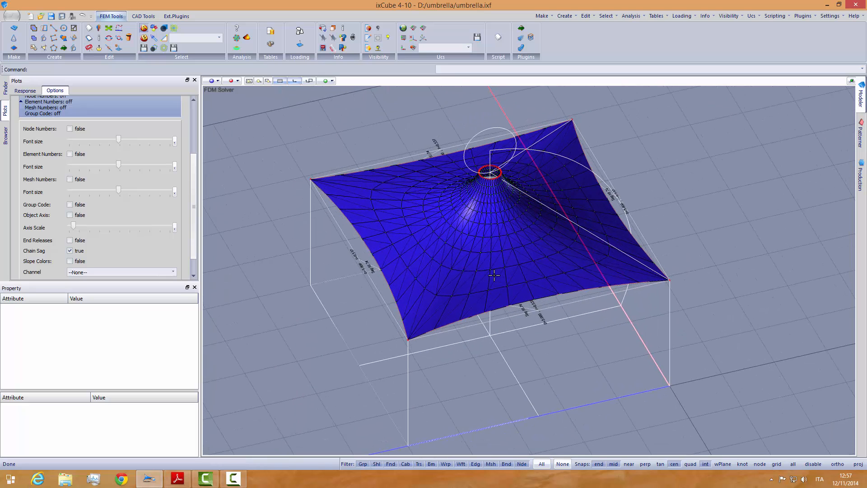
pyautogui.scroll(2, 372, 269)
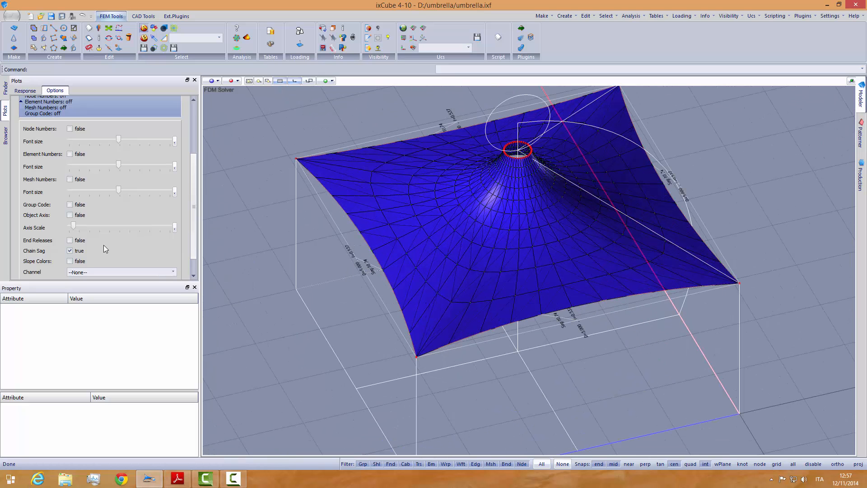
pyautogui.click(70, 251)
pyautogui.moveTo(360, 271); pyautogui.dragTo(393, 271, button='middle')
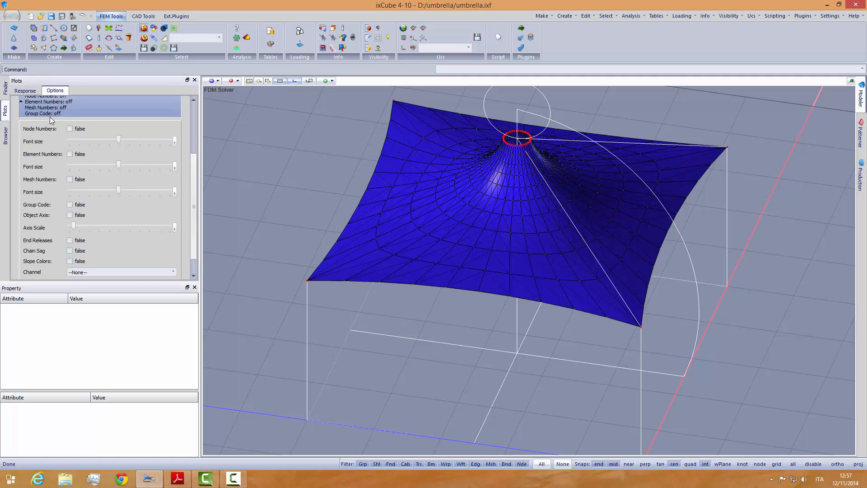
# Step: Plot the membrane's sI stress for the Form-Find result
pyautogui.click(25, 91)
pyautogui.click(114, 172)
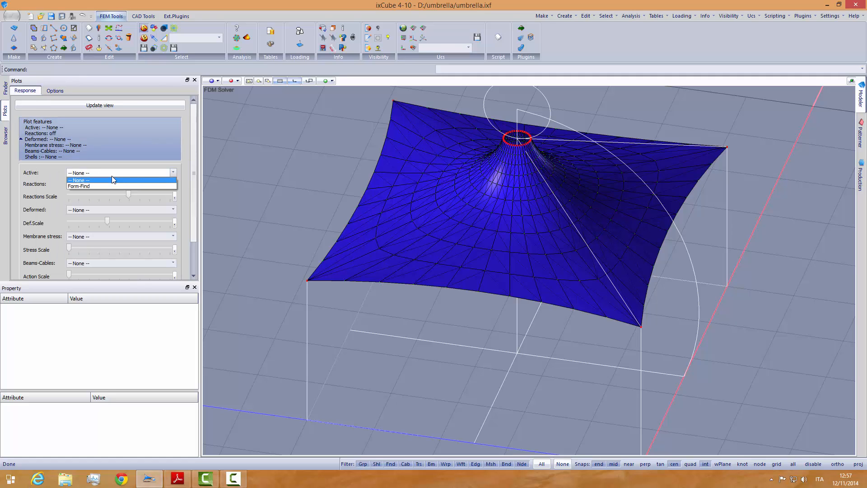
pyautogui.click(101, 183)
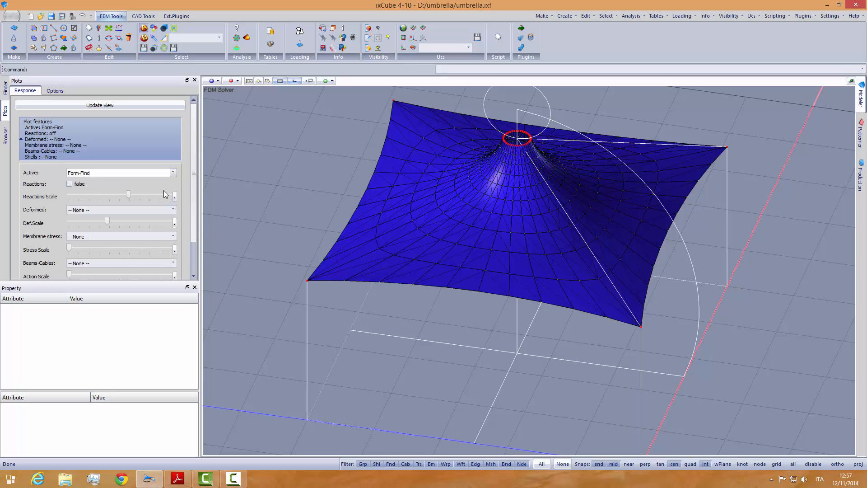
pyautogui.moveTo(192, 181); pyautogui.dragTo(188, 205)
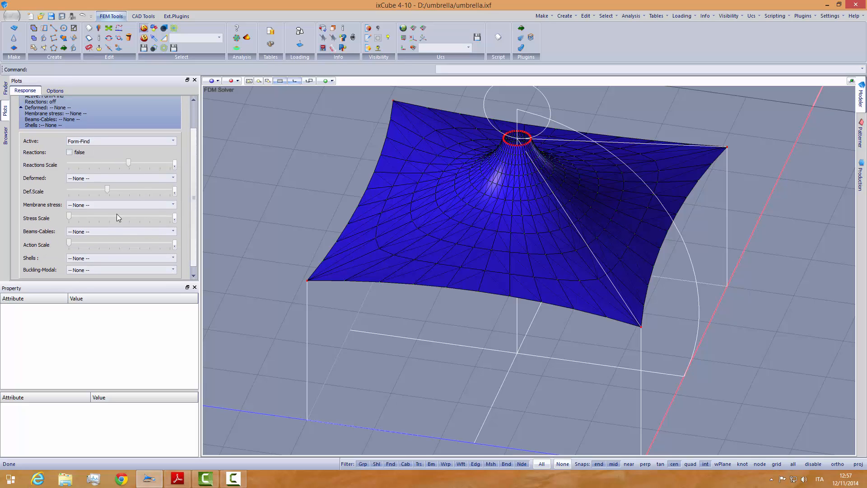
pyautogui.click(98, 206)
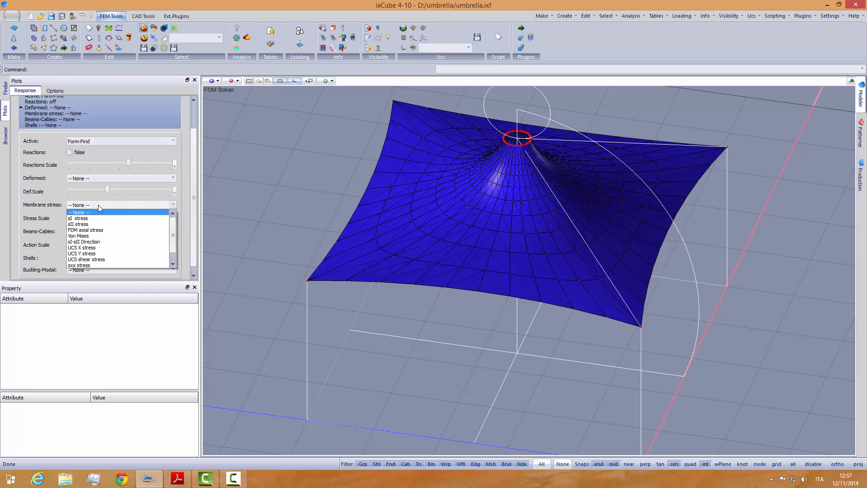
pyautogui.click(96, 218)
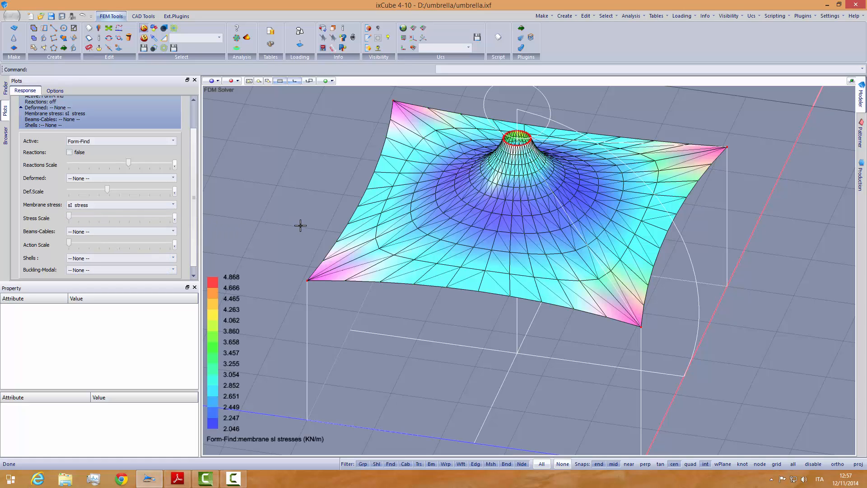
# Step: Turn off the overlaid membrane shading and examine the sI stress colours on the cone and corners from several angles
pyautogui.moveTo(300, 225); pyautogui.dragTo(321, 231, button='middle')
pyautogui.scroll(-1, 378, 227)
pyautogui.scroll(1, 400, 186)
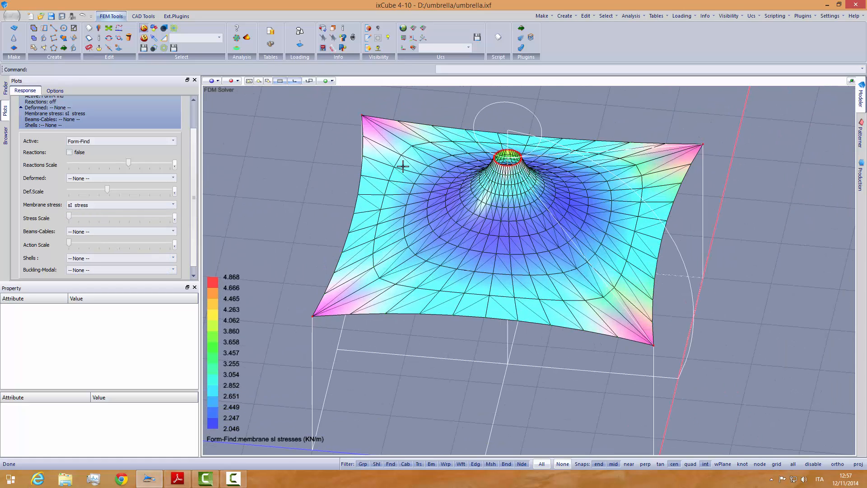
pyautogui.click(369, 48)
pyautogui.scroll(2, 465, 255)
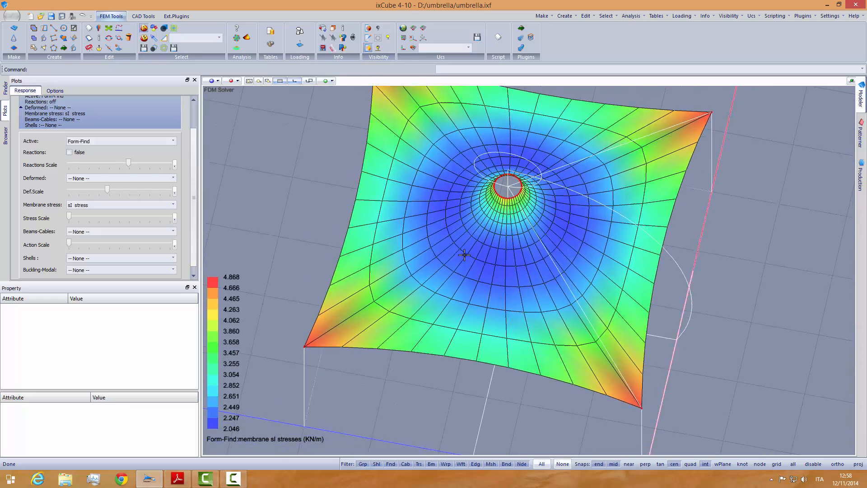
pyautogui.moveTo(465, 256); pyautogui.dragTo(485, 214, button='middle')
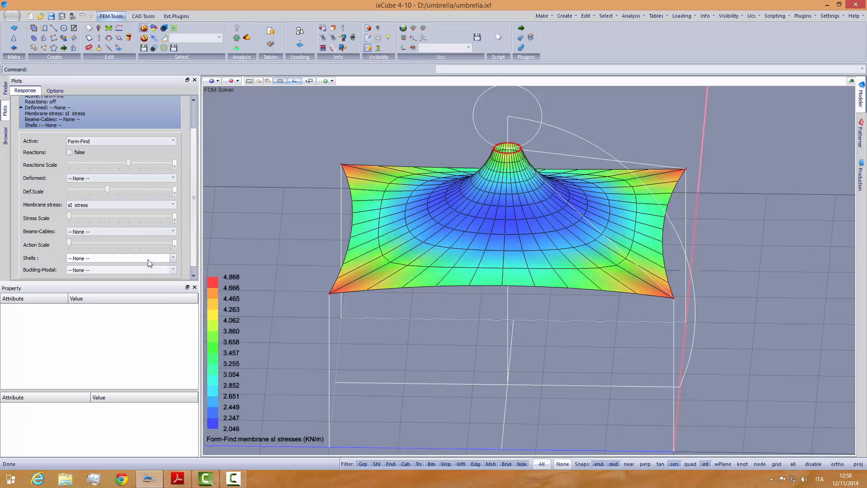
# Step: Plot the membrane's sII stress for the Form-Find result and view it from another angle
pyautogui.click(101, 204)
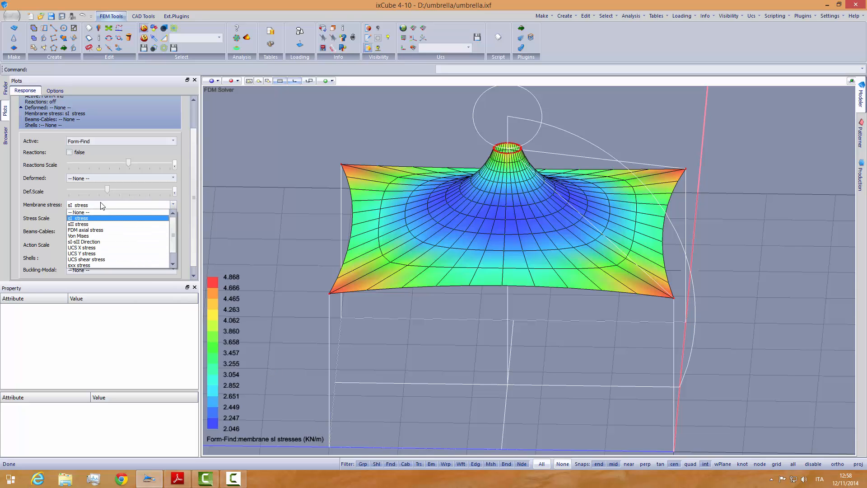
pyautogui.click(80, 224)
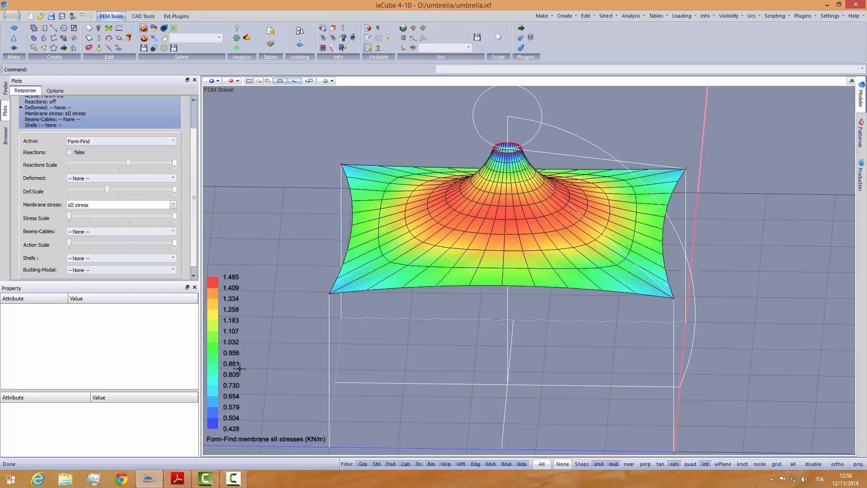
pyautogui.moveTo(465, 226); pyautogui.dragTo(496, 211, button='middle')
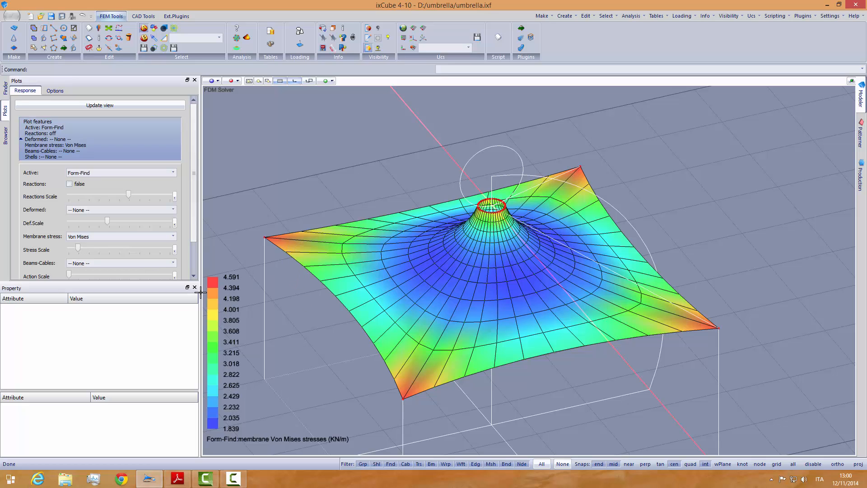
# Step: Switch the membrane stress plot to sI stress, update the view and examine the distribution up close
pyautogui.click(96, 236)
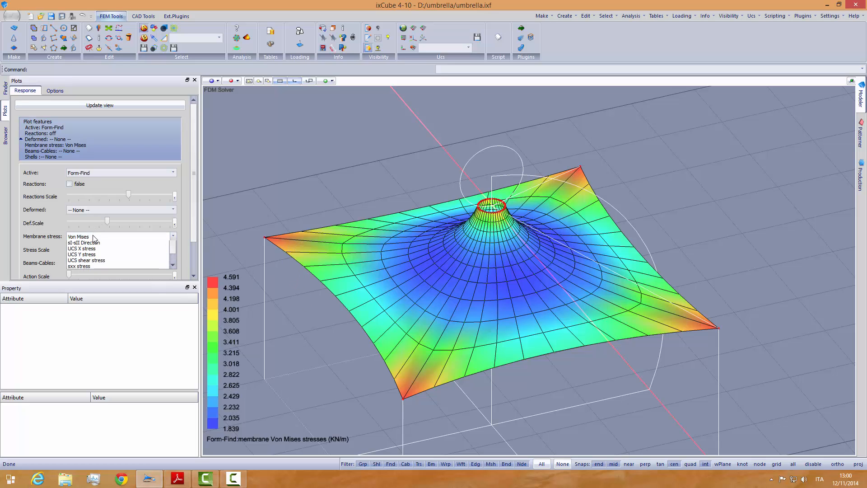
pyautogui.scroll(-2, 95, 253)
pyautogui.click(140, 267)
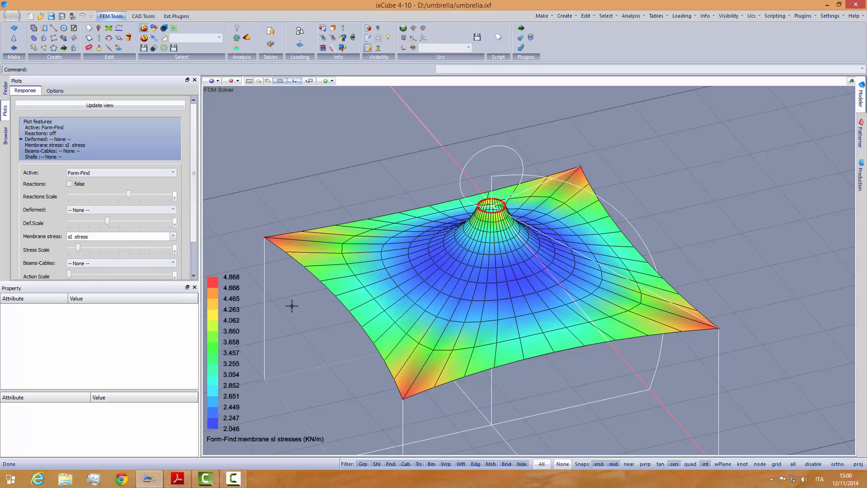
pyautogui.click(145, 105)
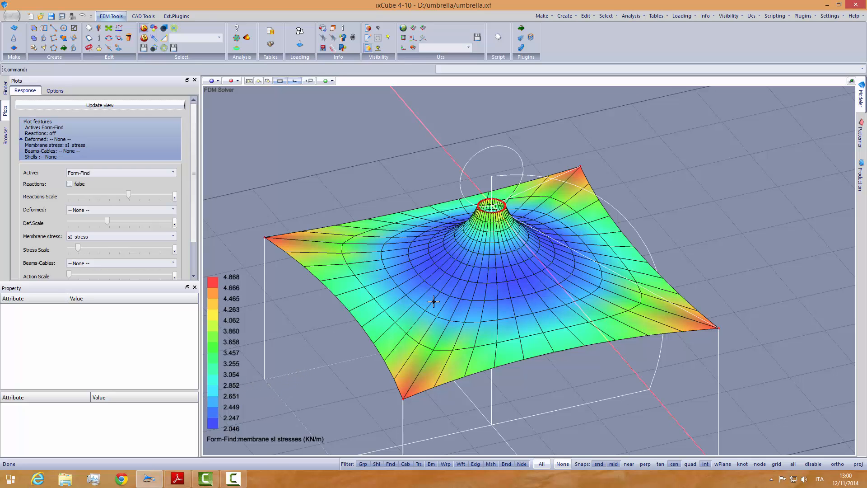
pyautogui.scroll(2, 433, 302)
pyautogui.scroll(1, 464, 280)
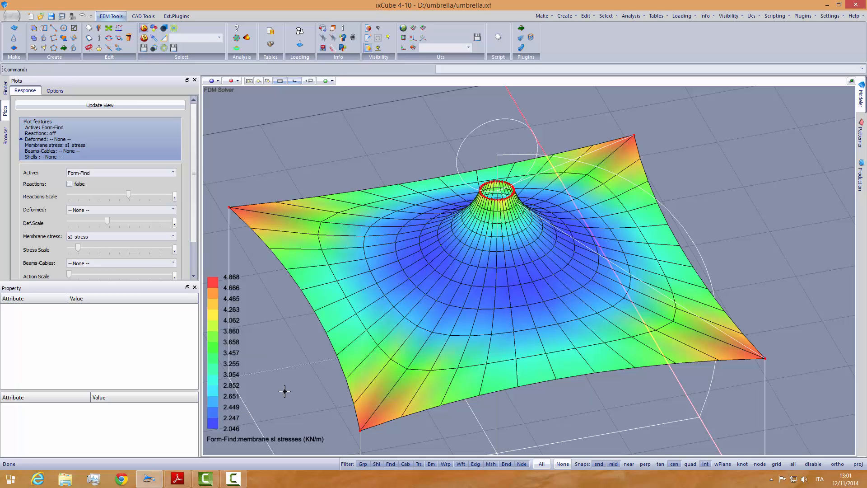
pyautogui.moveTo(321, 371); pyautogui.dragTo(330, 366, button='middle')
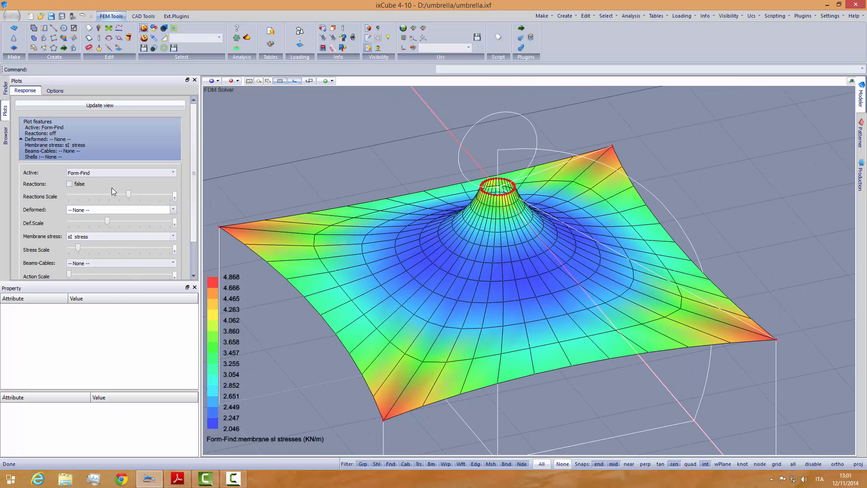
# Step: Turn off the Form-Find plot and multiply the C Value of the C[1] membrane and its edges by 0.5
pyautogui.click(94, 174)
pyautogui.scroll(1, 94, 179)
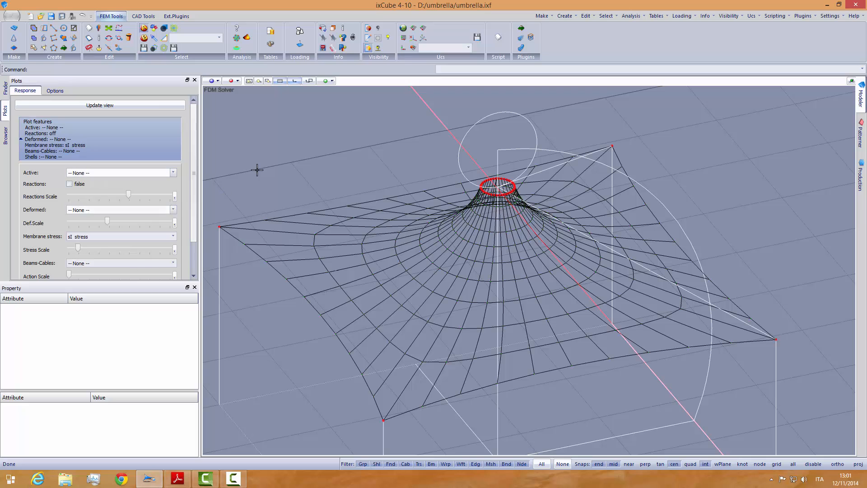
pyautogui.click(5, 136)
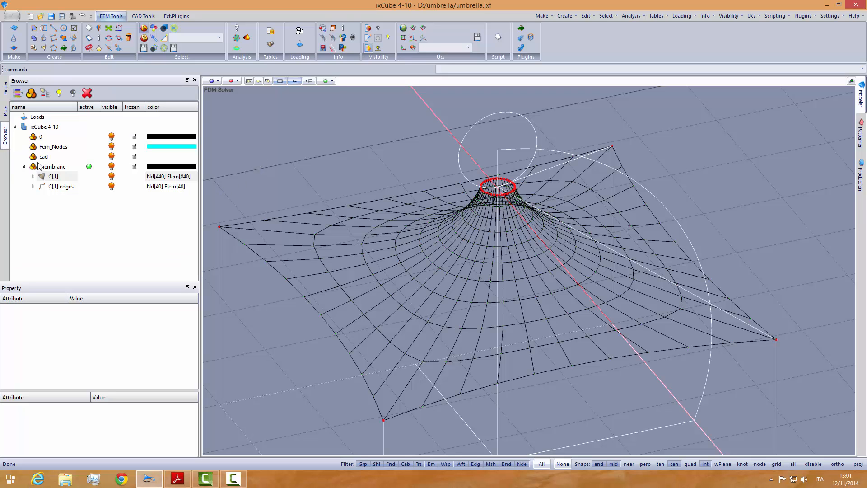
pyautogui.click(56, 176)
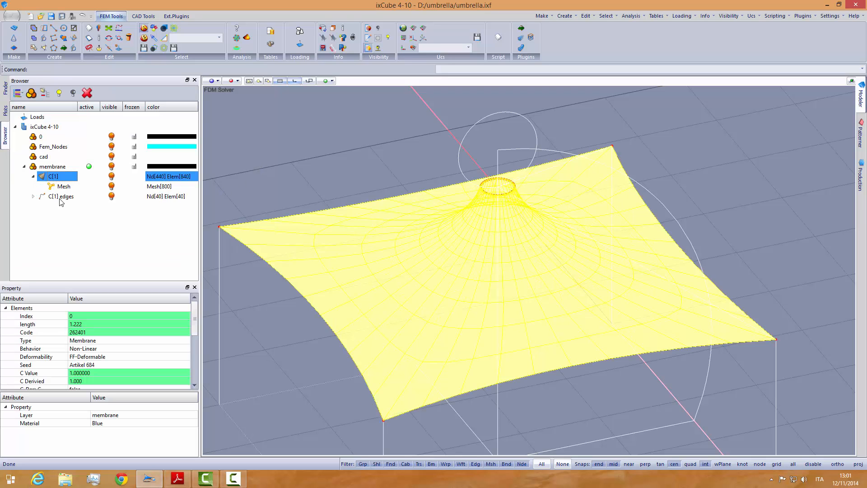
pyautogui.keyDown('ctrl'); pyautogui.click(61, 197); pyautogui.keyUp('ctrl')
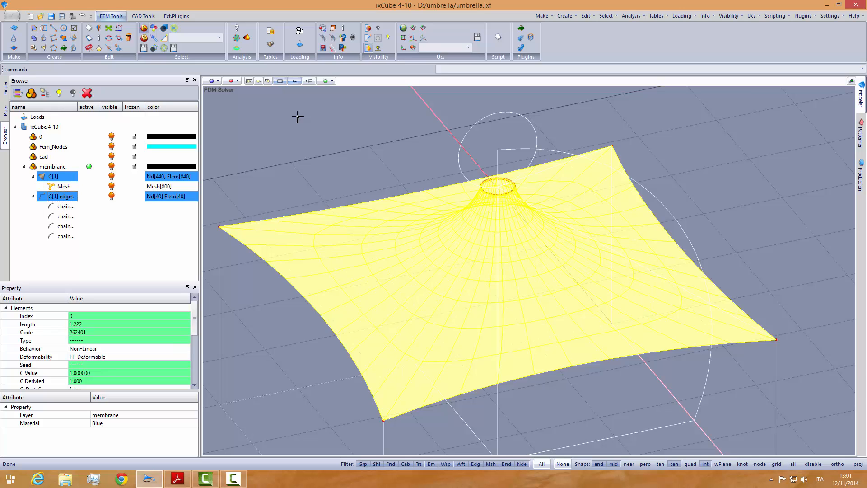
pyautogui.click(586, 16)
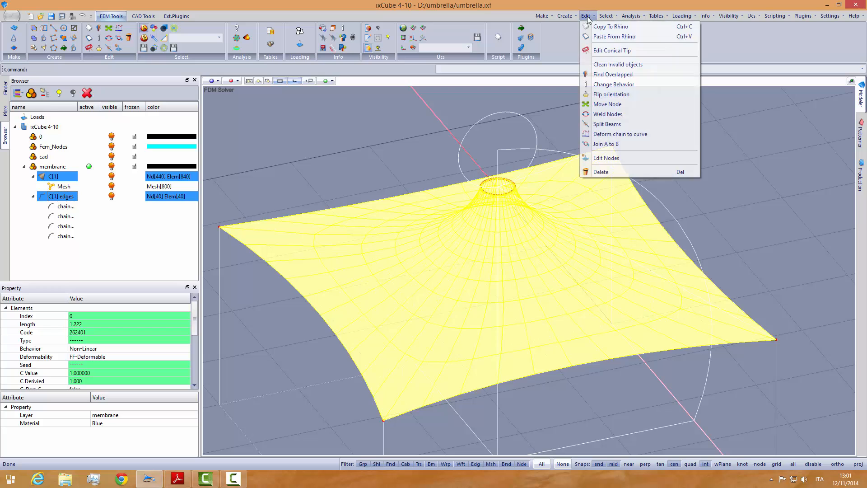
pyautogui.click(613, 84)
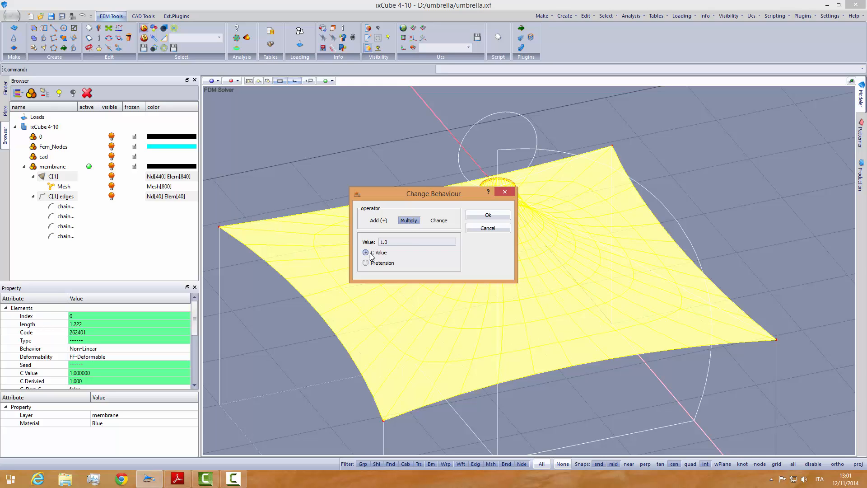
pyautogui.click(391, 242)
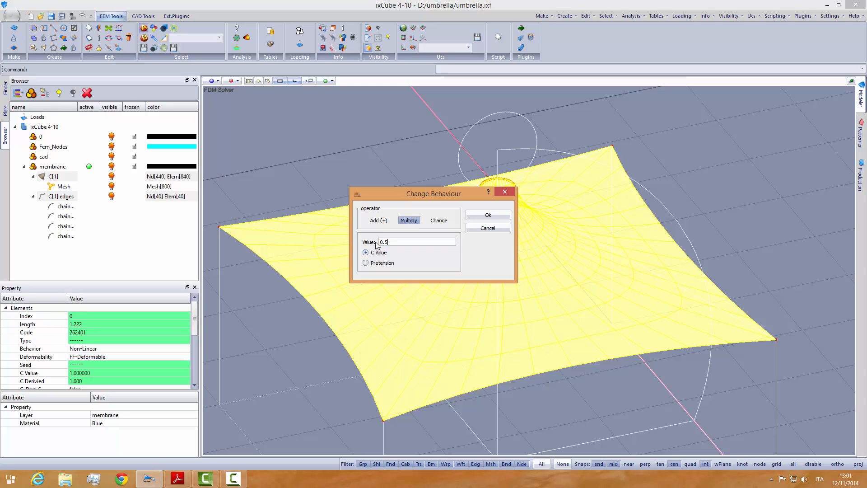
pyautogui.click(488, 215)
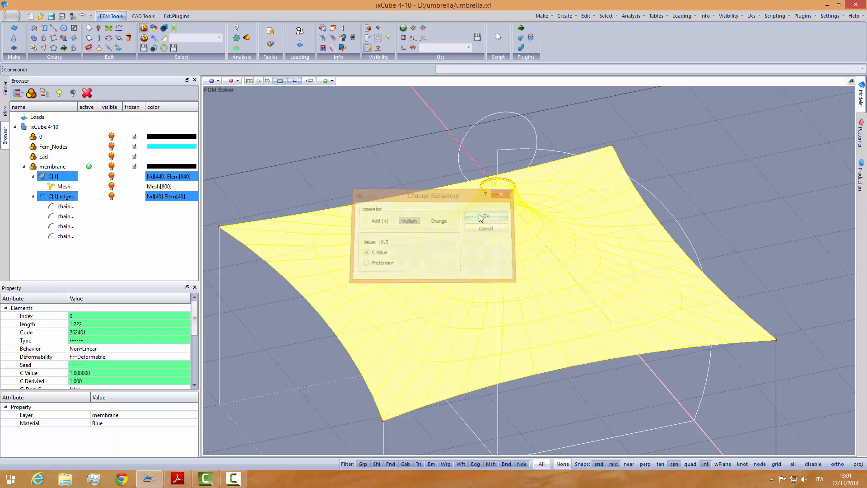
pyautogui.click(323, 145)
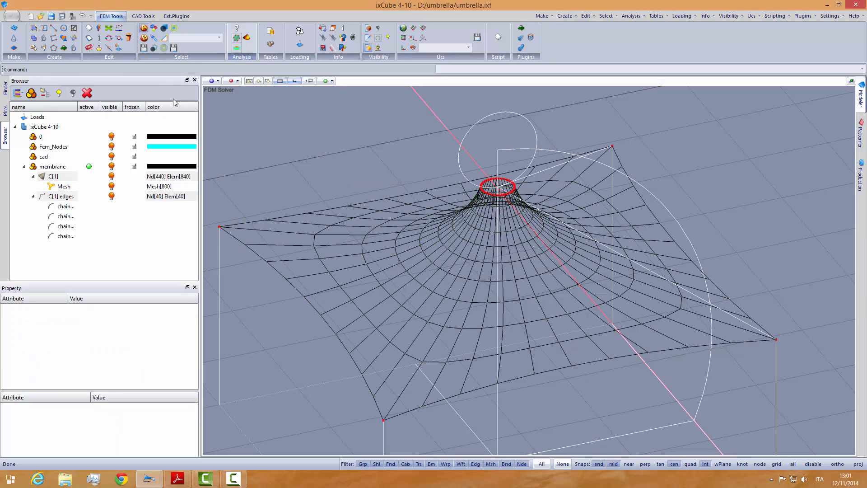
# Step: Turn off the Form-Find result plot and hide the FEM nodes around the membrane's top ring
pyautogui.click(5, 111)
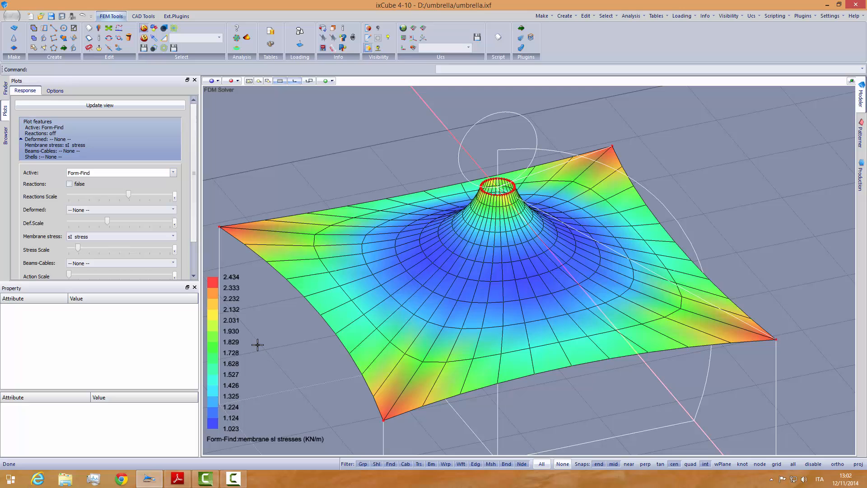
pyautogui.click(85, 172)
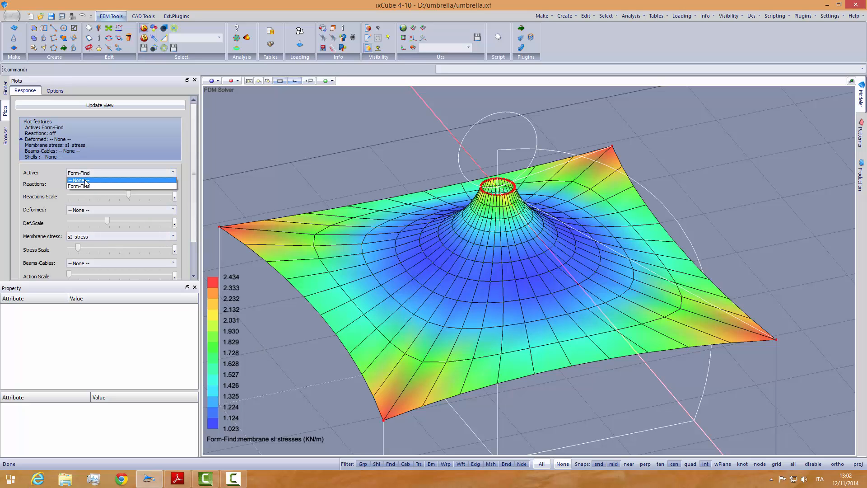
pyautogui.click(86, 182)
pyautogui.moveTo(445, 336); pyautogui.dragTo(422, 351, button='middle')
pyautogui.scroll(3, 458, 224)
pyautogui.scroll(2, 457, 224)
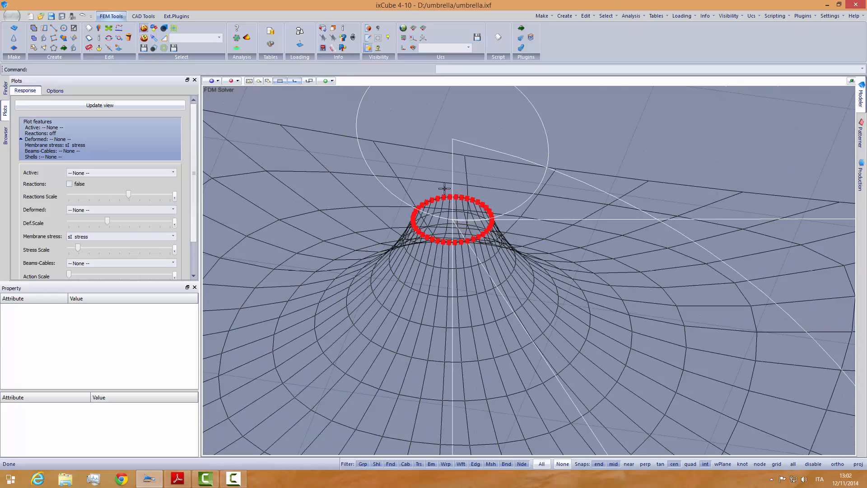
pyautogui.click(368, 29)
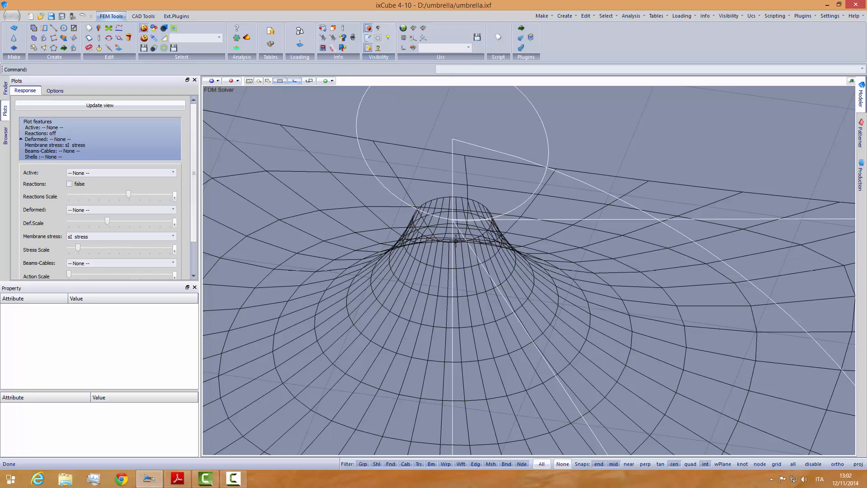
pyautogui.moveTo(452, 244); pyautogui.dragTo(431, 258, button='middle')
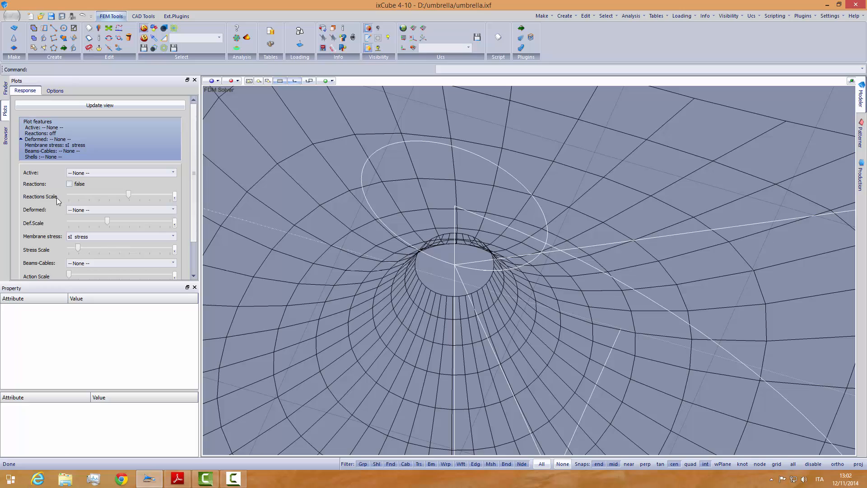
# Step: Make the C[1] edges group the active one in the membrane layer
pyautogui.click(6, 137)
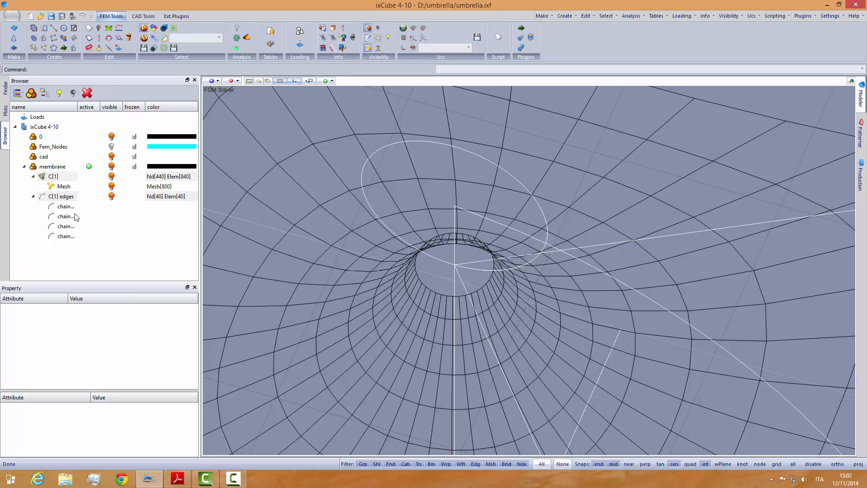
pyautogui.click(90, 195)
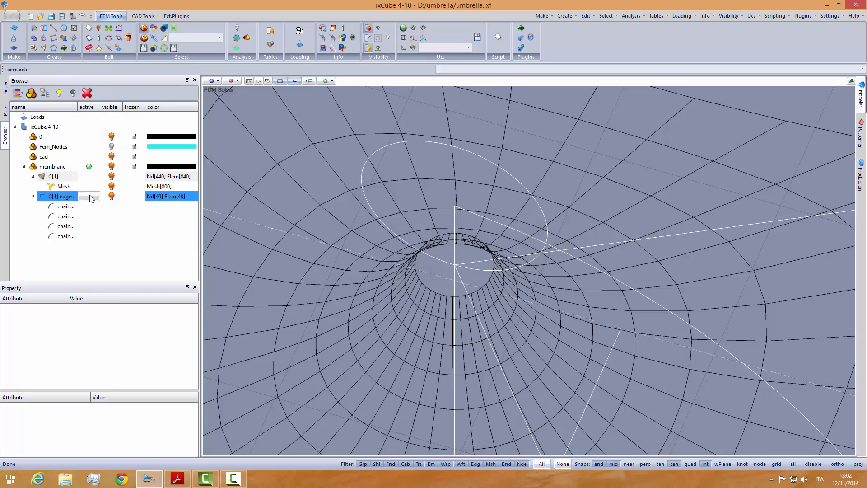
pyautogui.click(90, 208)
pyautogui.click(61, 198)
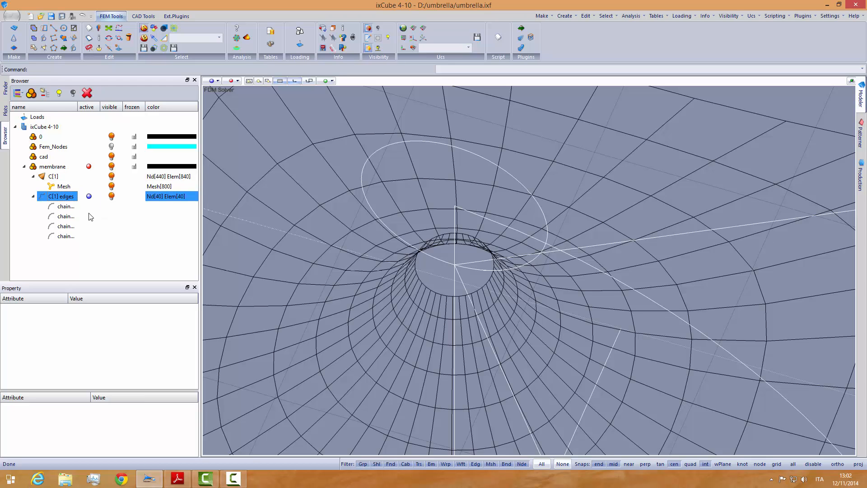
# Step: Select the whole chain of edge elements around the membrane's top ring with Select Chain
pyautogui.scroll(3, 433, 287)
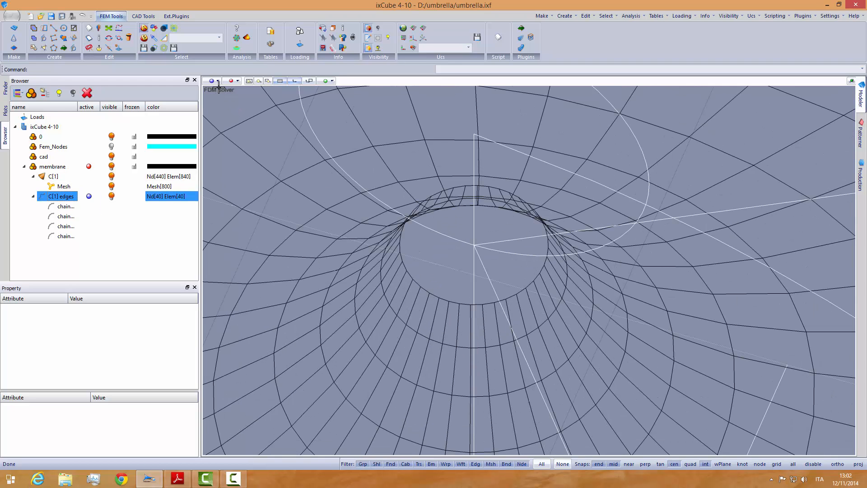
pyautogui.click(165, 38)
pyautogui.scroll(6, 431, 289)
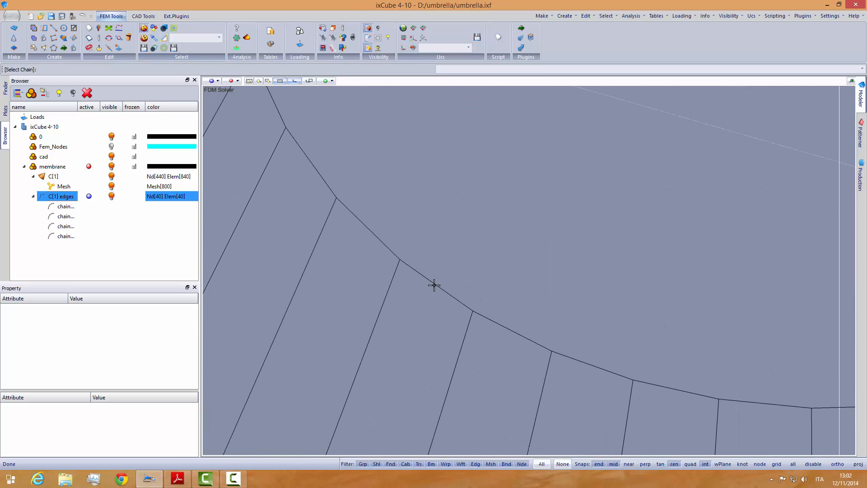
pyautogui.click(435, 285)
pyautogui.scroll(-5, 351, 271)
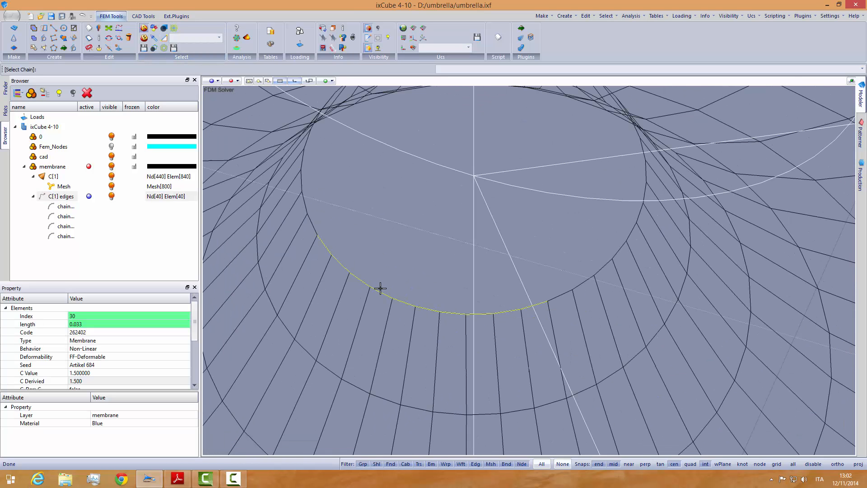
pyautogui.scroll(5, 565, 296)
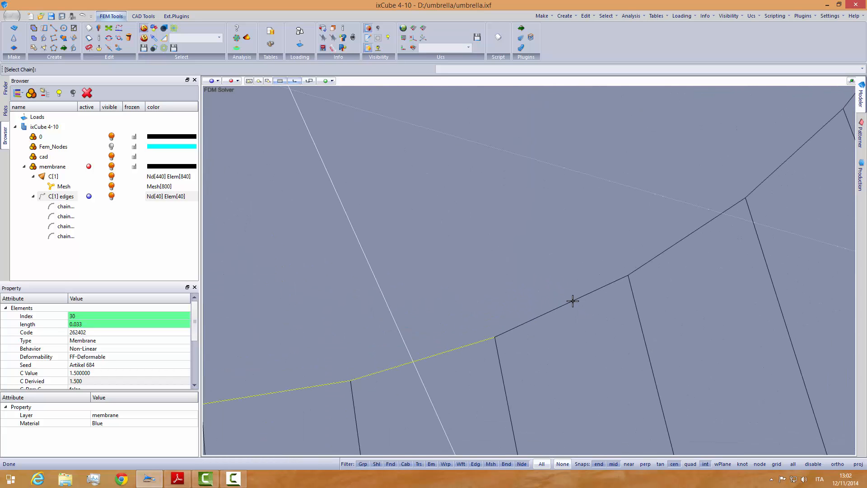
pyautogui.scroll(-6, 573, 301)
pyautogui.scroll(2, 564, 206)
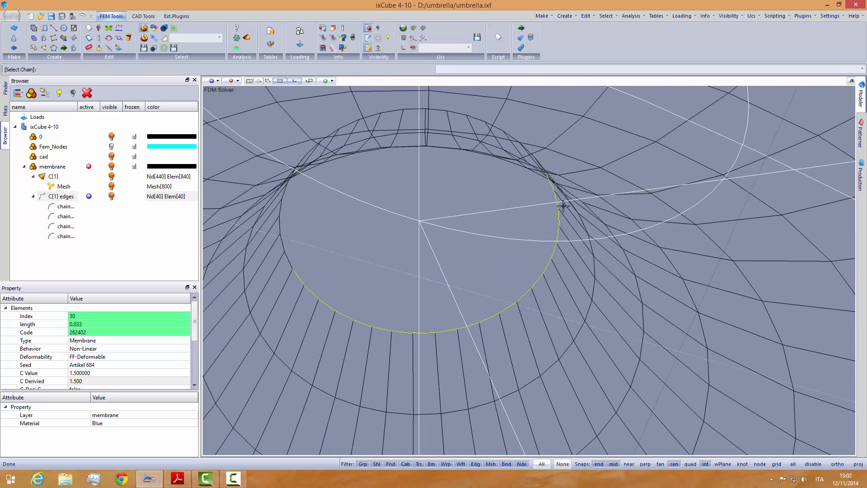
pyautogui.scroll(-5, 451, 245)
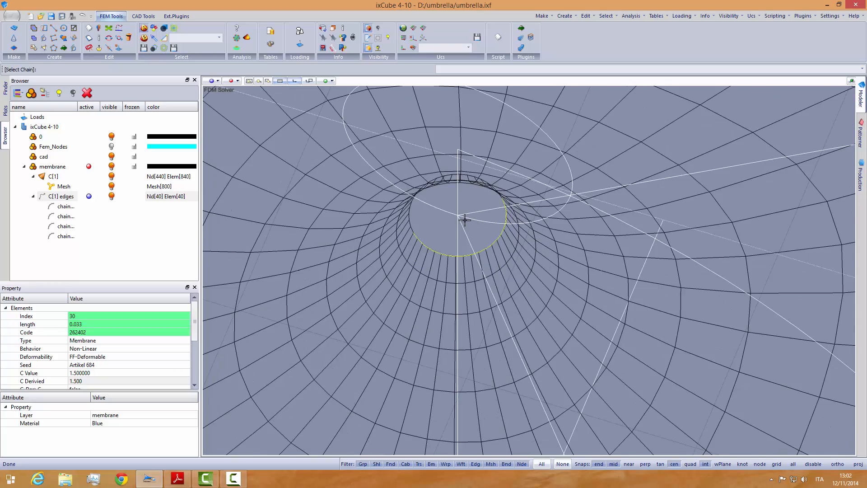
pyautogui.scroll(-3, 497, 310)
pyautogui.scroll(7, 497, 310)
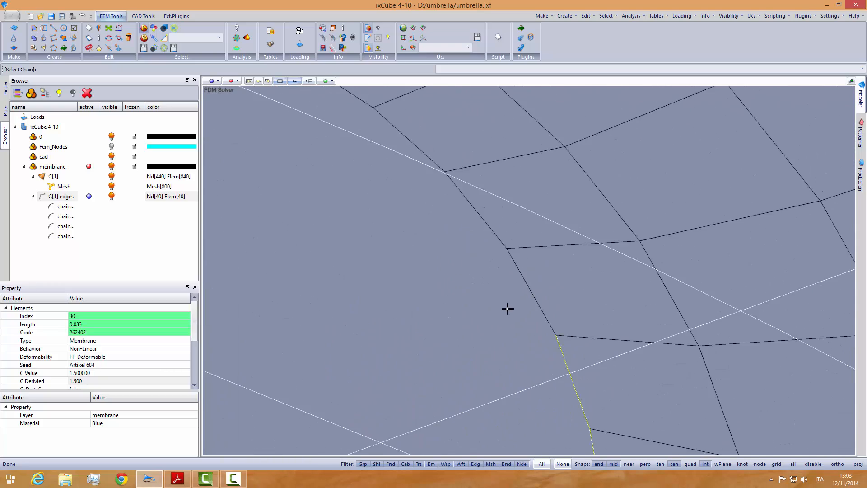
pyautogui.scroll(3, 508, 309)
pyautogui.scroll(-8, 597, 232)
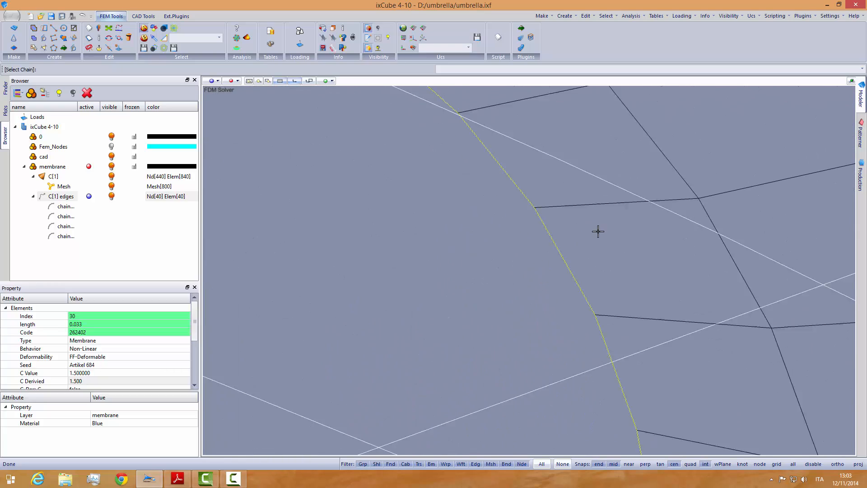
pyautogui.scroll(5, 380, 186)
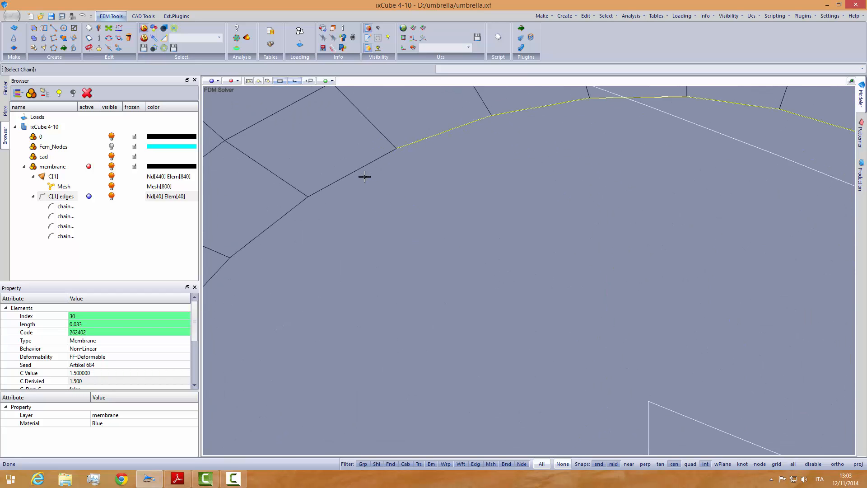
pyautogui.scroll(-7, 361, 158)
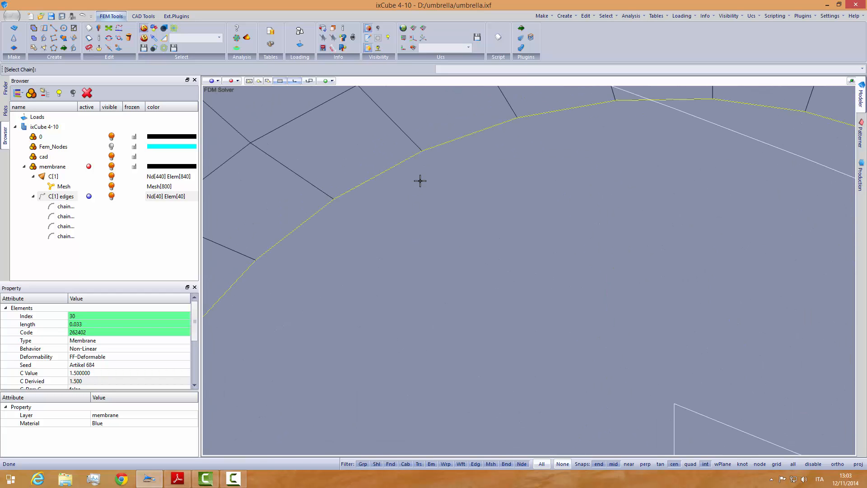
pyautogui.moveTo(437, 258)
pyautogui.mouseDown(button='middle')
pyautogui.moveTo(441, 254)
pyautogui.moveTo(441, 271)
pyautogui.moveTo(451, 255)
pyautogui.mouseUp(button='middle')
pyautogui.scroll(3, 456, 218)
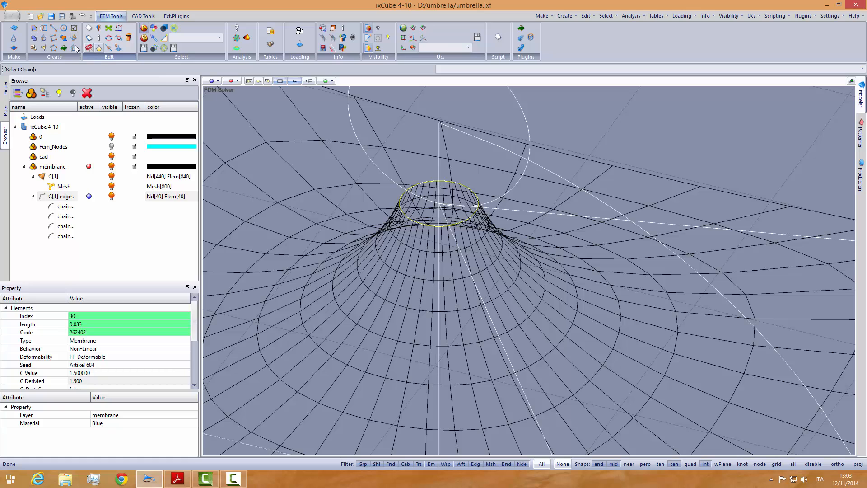
# Step: Create an edge chain in the C[1] edges group from the selected top ring elements and select the new chain
pyautogui.click(45, 28)
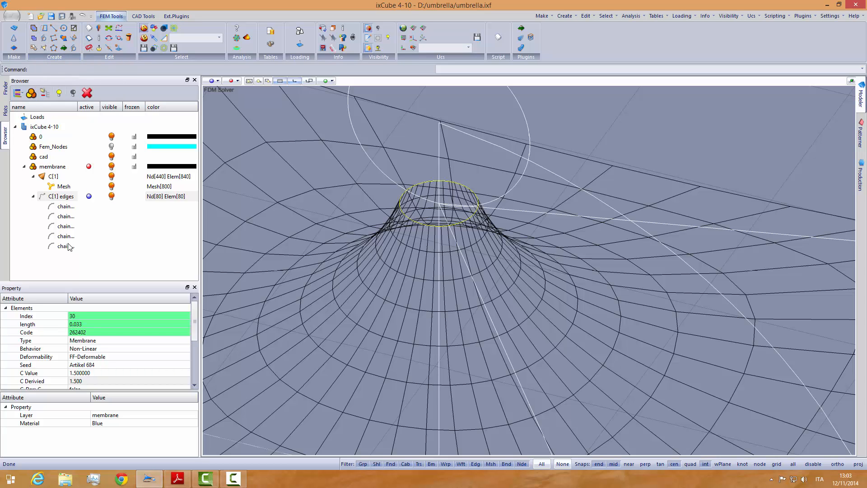
pyautogui.click(263, 166)
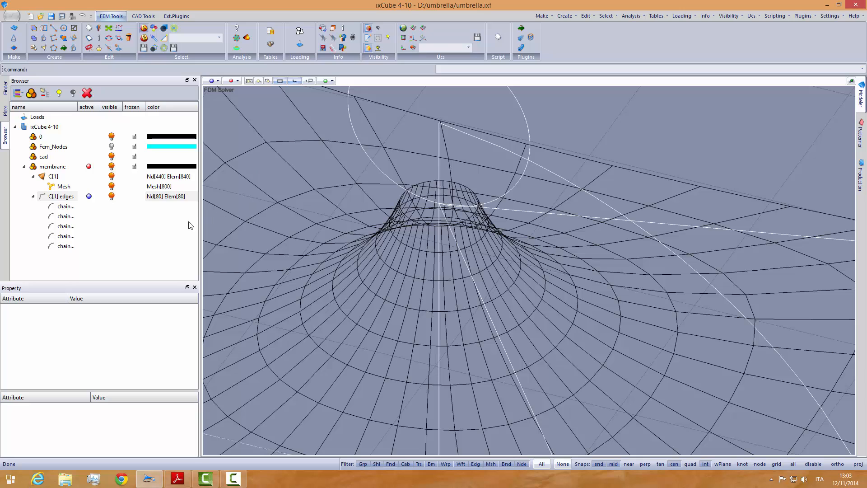
pyautogui.click(68, 248)
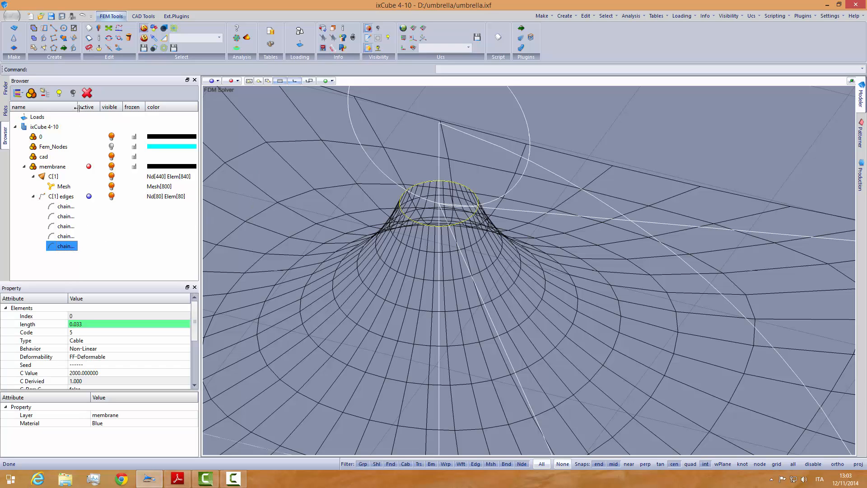
# Step: Widen the Browser's name column and rename the top ring's chain[5] to ring
pyautogui.moveTo(78, 108); pyautogui.dragTo(95, 111)
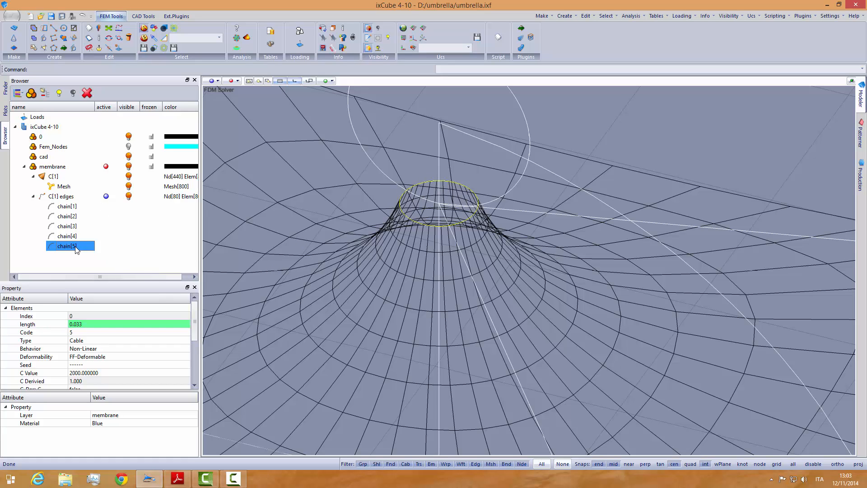
pyautogui.click(76, 249)
pyautogui.write('ring')
pyautogui.click(83, 258)
pyautogui.click(72, 249)
# Step: Set the ring elements' Type to Beam, Behavior to Linear and Deformability to Stiff-Deformable
pyautogui.moveTo(94, 279); pyautogui.dragTo(94, 240)
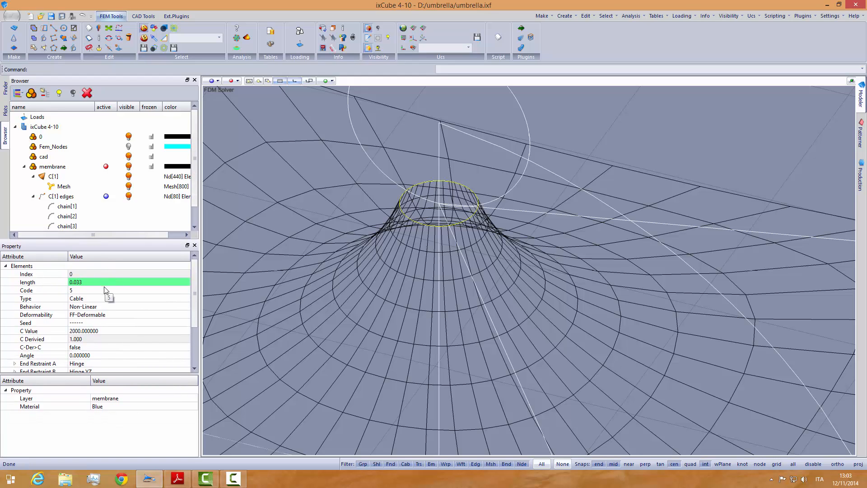
pyautogui.click(91, 298)
pyautogui.click(92, 300)
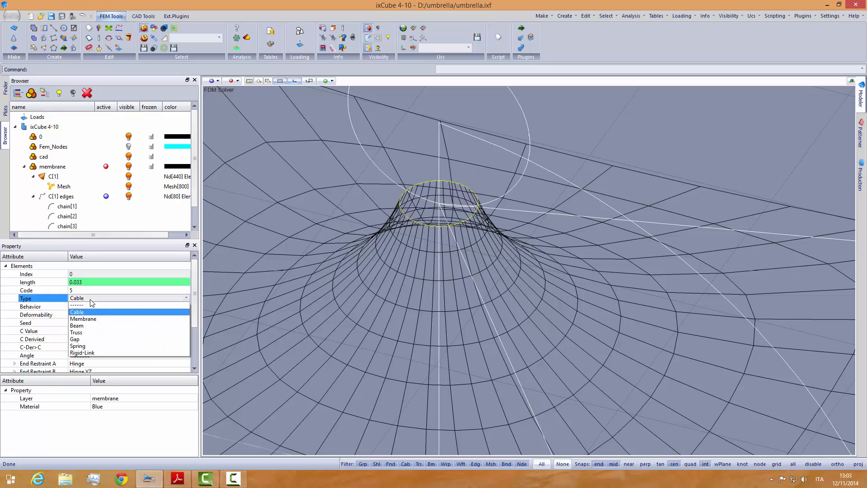
pyautogui.click(88, 316)
pyautogui.click(93, 307)
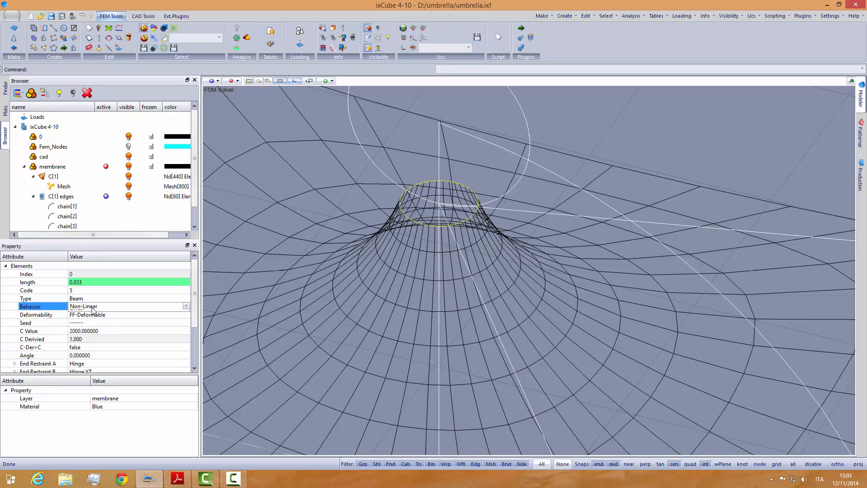
pyautogui.click(93, 307)
pyautogui.click(89, 327)
pyautogui.click(93, 314)
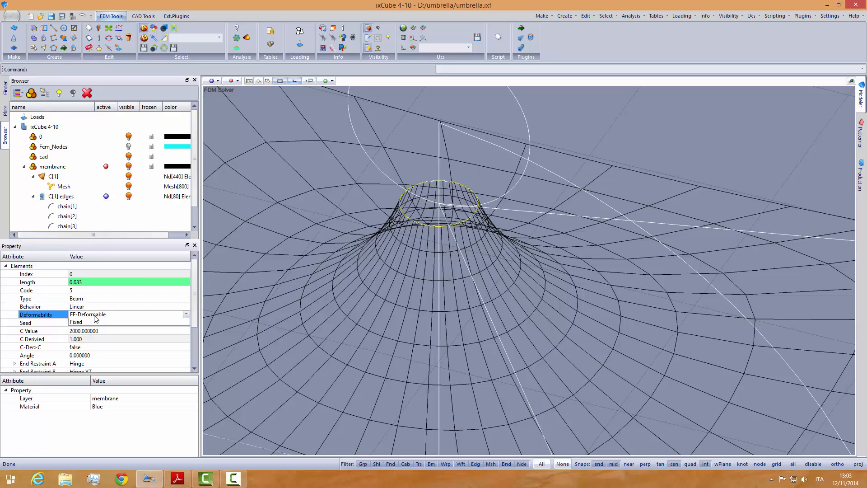
pyautogui.click(93, 315)
pyautogui.click(94, 336)
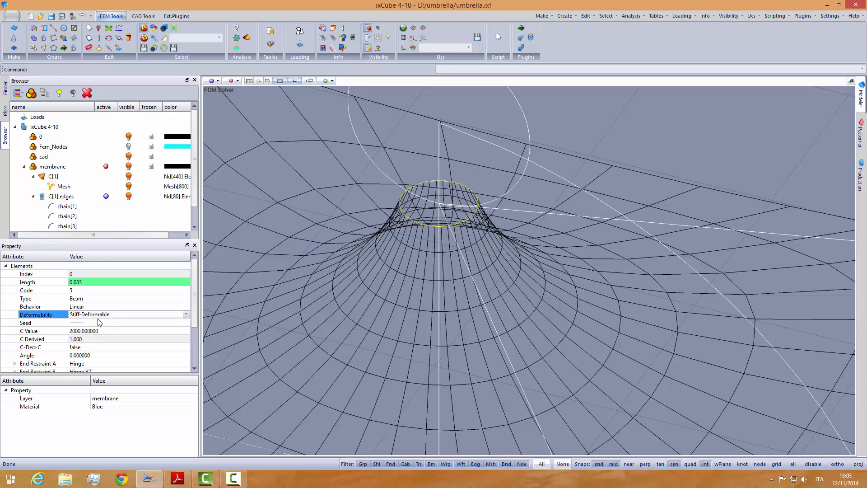
# Step: Review the ring's Seed options, open the property definitions and search the profile library for chs to pick CHS_60.3x2.9
pyautogui.click(98, 323)
pyautogui.click(98, 322)
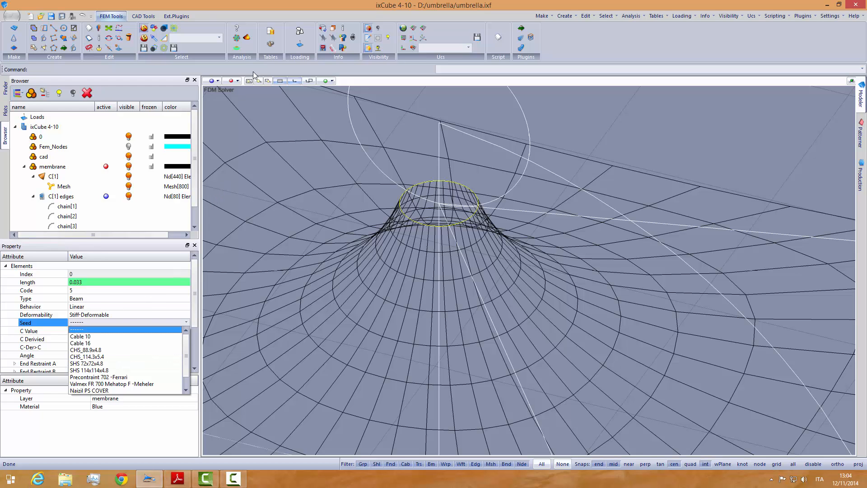
pyautogui.click(274, 42)
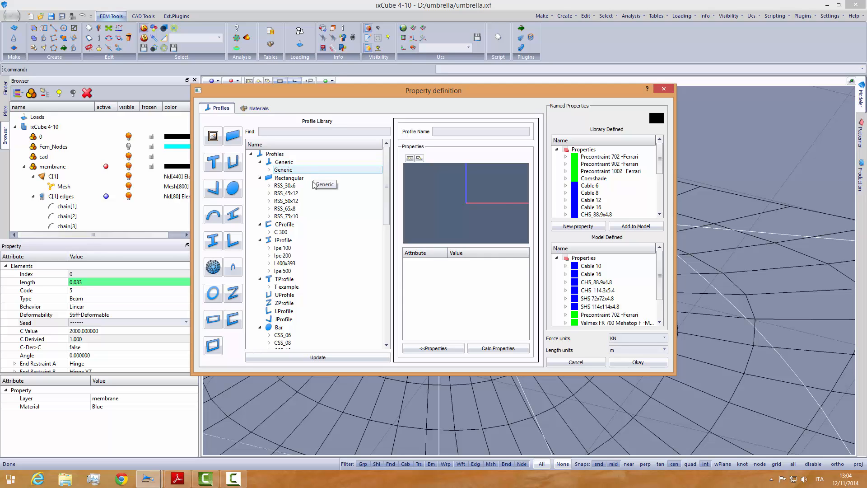
pyautogui.click(313, 193)
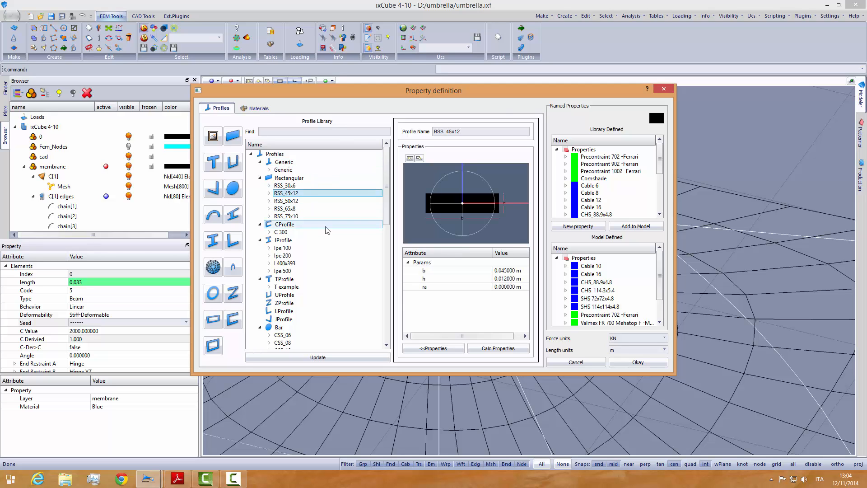
pyautogui.click(269, 131)
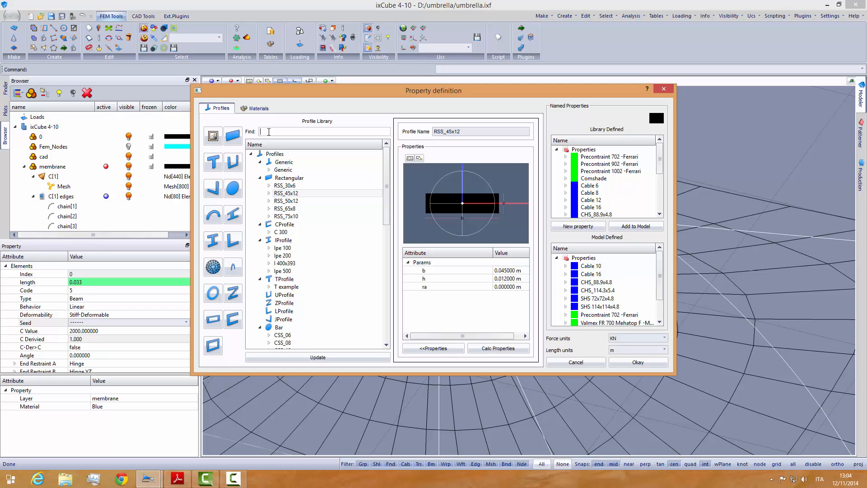
pyautogui.write('chs')
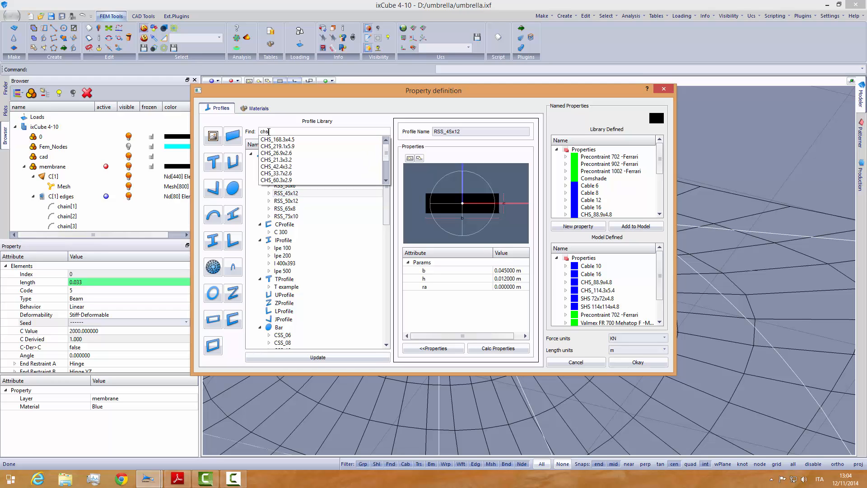
pyautogui.click(276, 180)
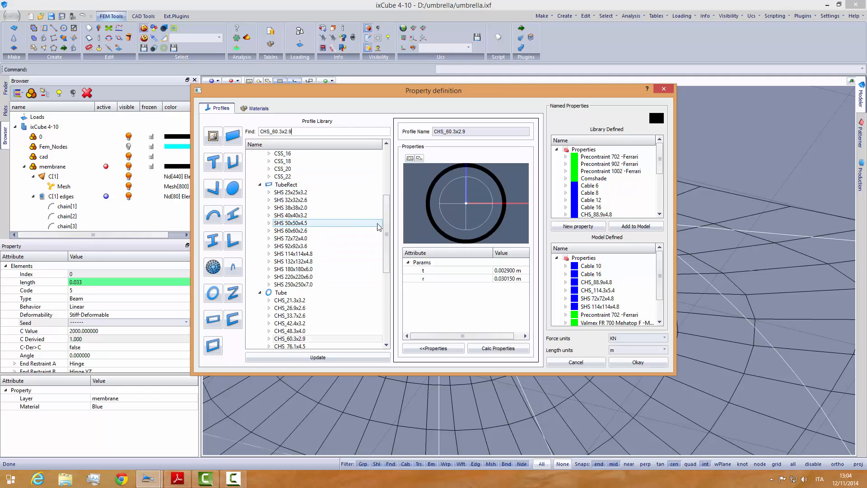
# Step: Add a new library property based on the CHS_60.3x2.9 tube profile
pyautogui.scroll(-2, 390, 232)
pyautogui.scroll(-2, 391, 232)
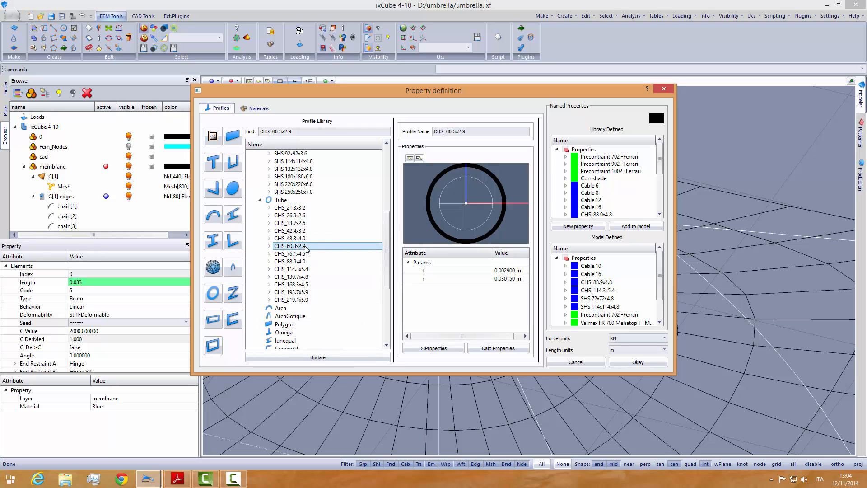
pyautogui.rightClick(306, 249)
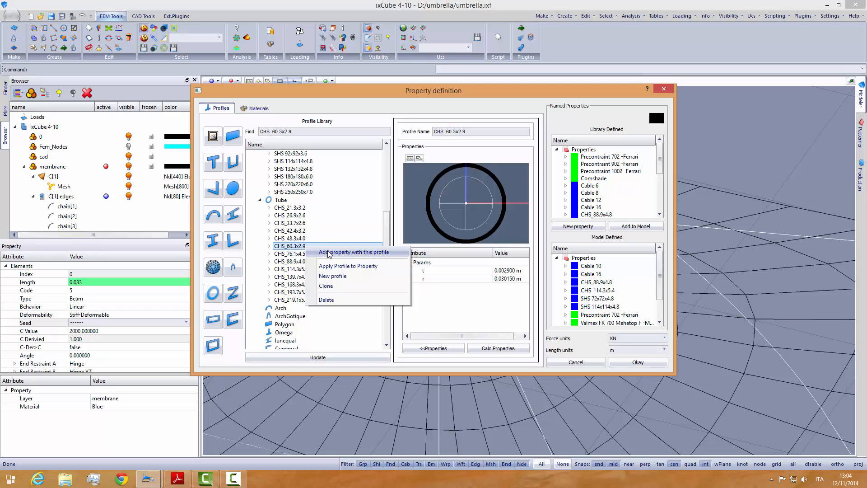
pyautogui.click(329, 253)
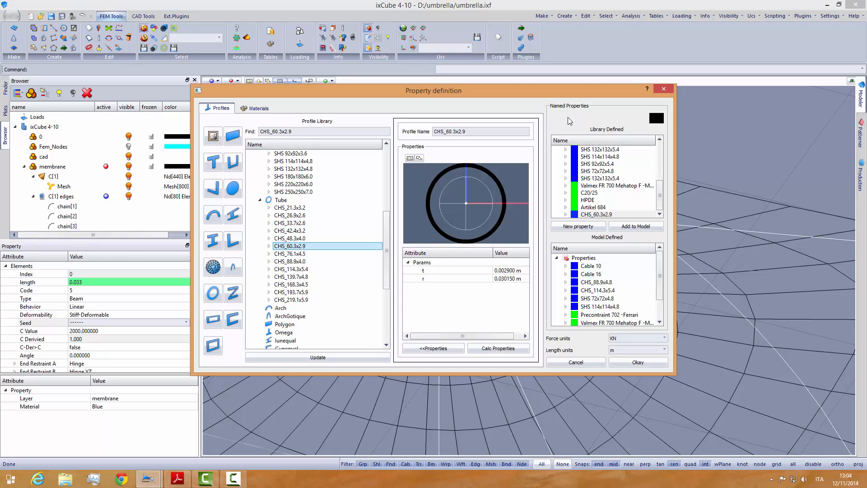
# Step: Apply the S275 steel material to the CHS_60.3x2.9 library property, filling its undefined material entry
pyautogui.click(597, 214)
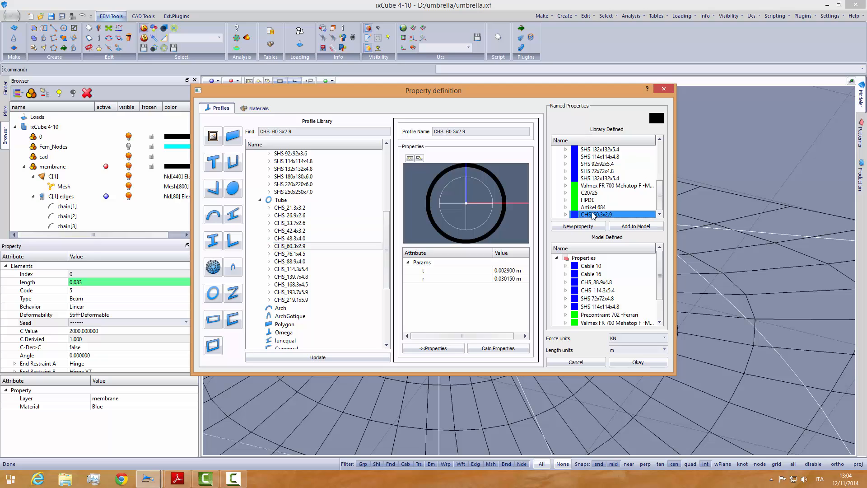
pyautogui.click(565, 215)
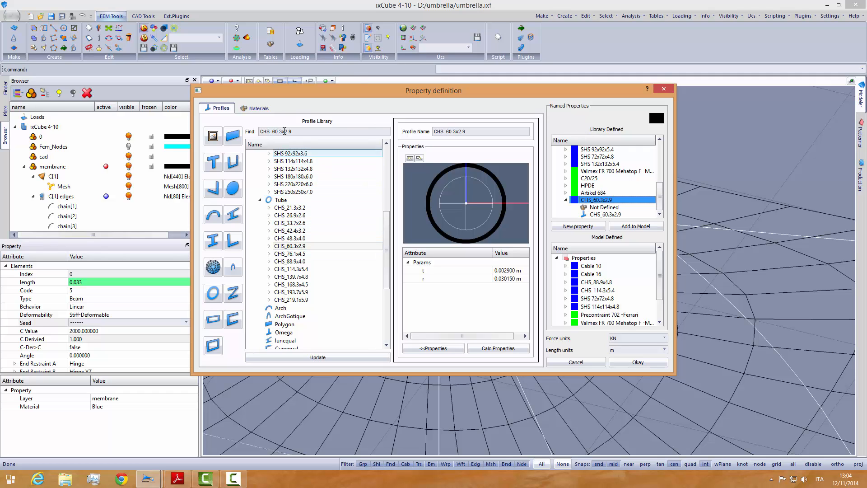
pyautogui.click(258, 109)
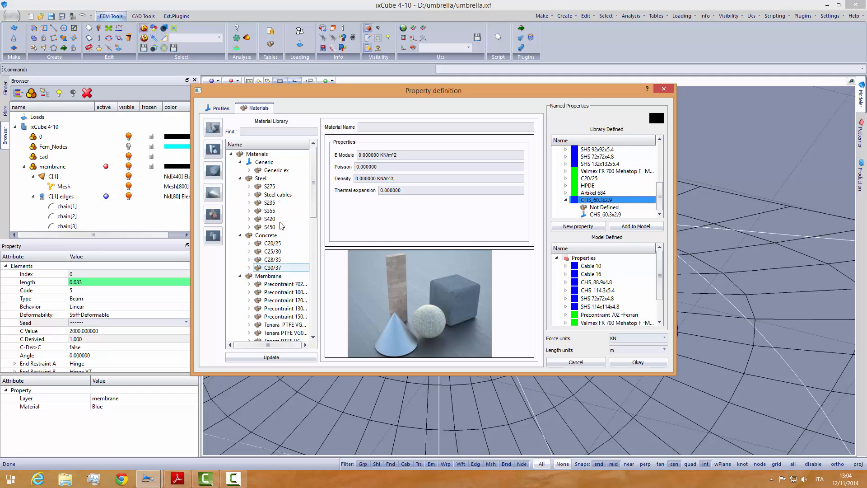
pyautogui.click(218, 107)
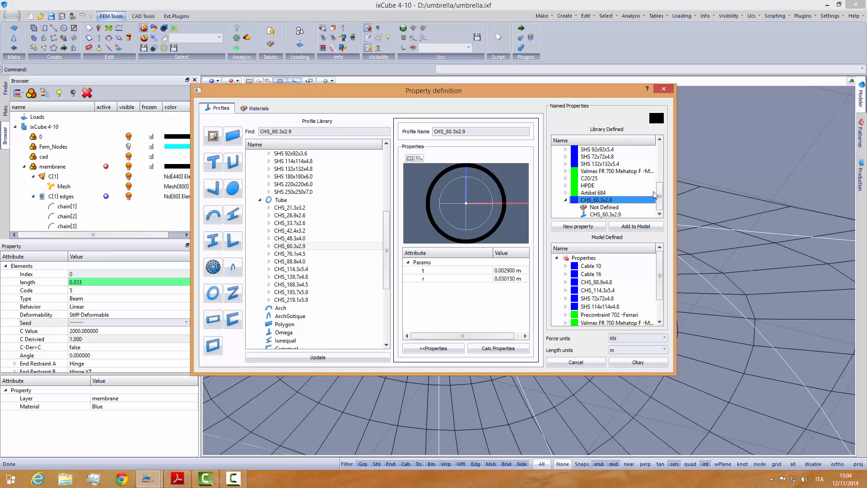
pyautogui.click(602, 208)
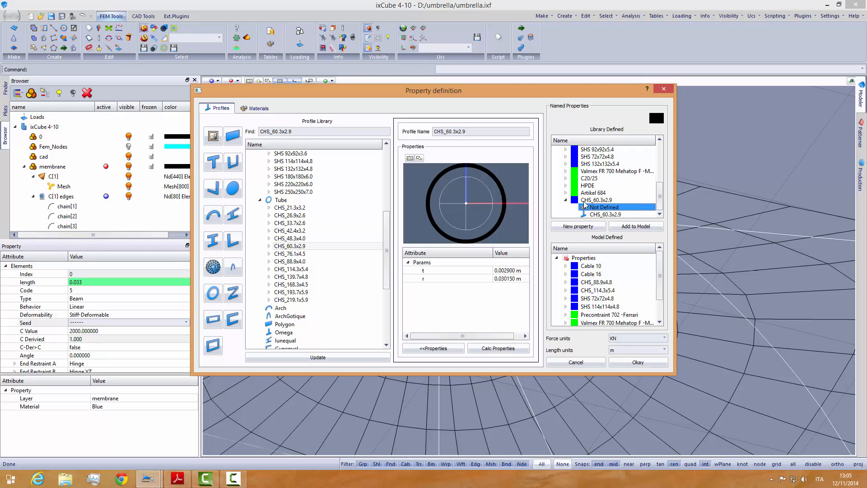
pyautogui.click(591, 201)
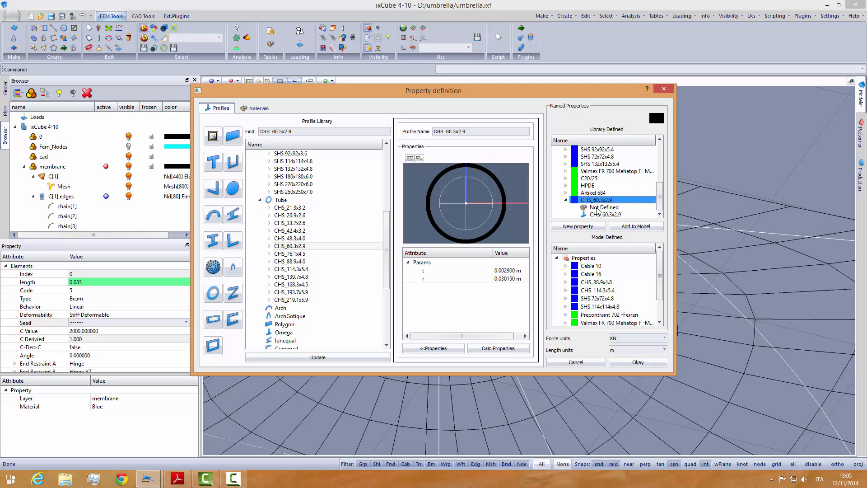
pyautogui.click(597, 208)
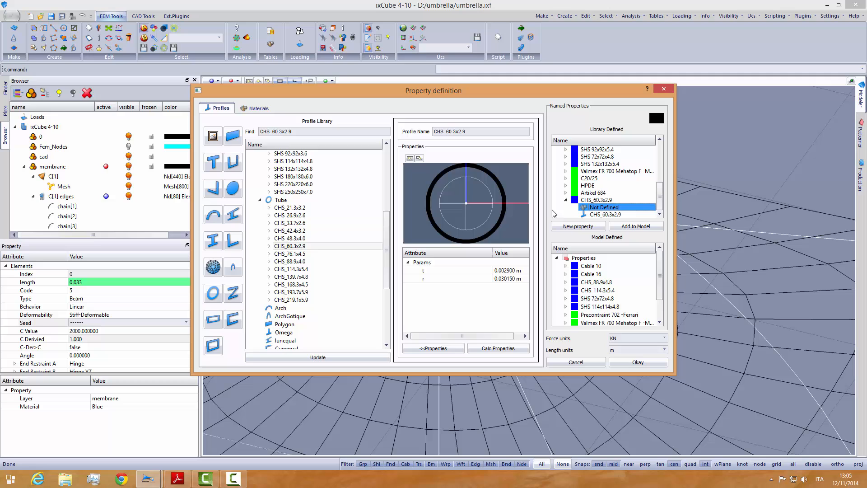
pyautogui.click(259, 109)
pyautogui.click(269, 187)
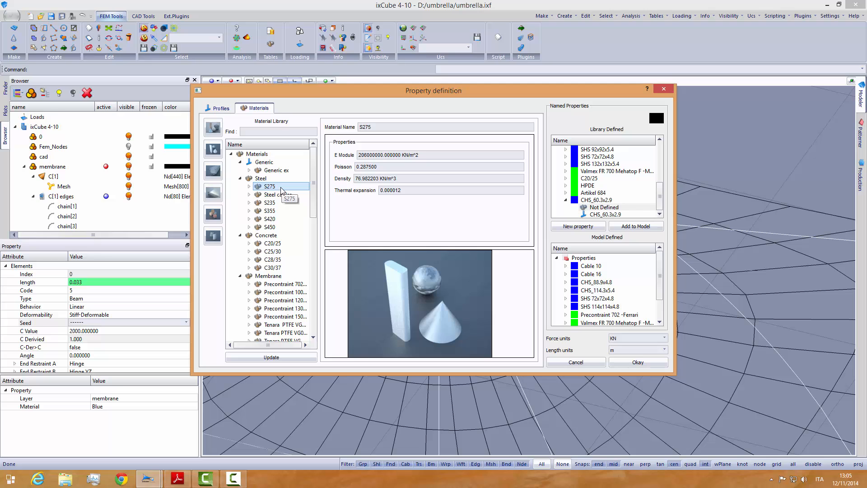
pyautogui.rightClick(281, 188)
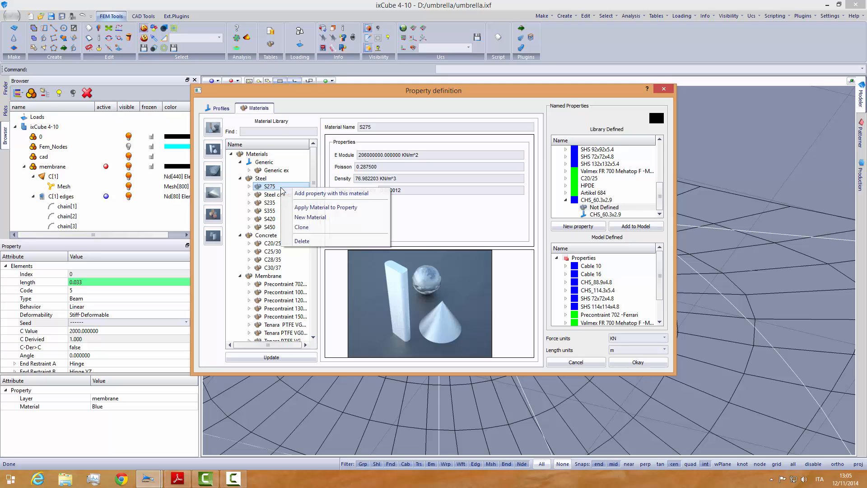
pyautogui.click(319, 208)
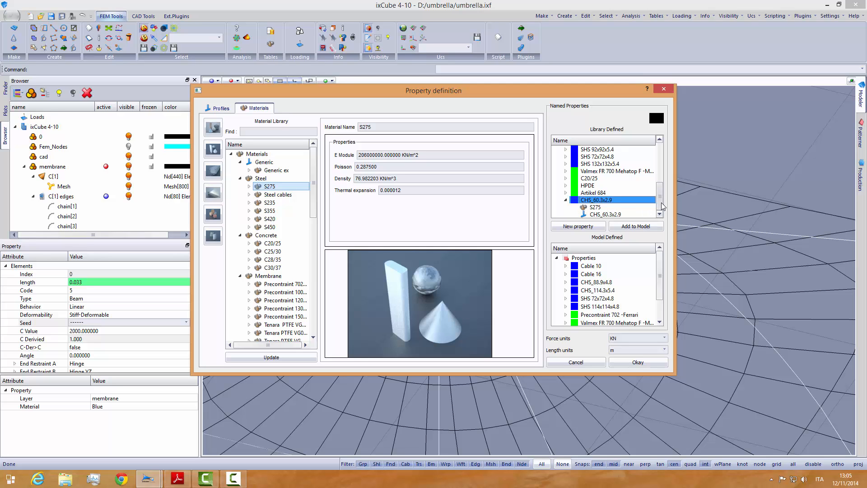
# Step: Rename the CHS_60.3x2.9 library property after both its profile and its material
pyautogui.rightClick(593, 202)
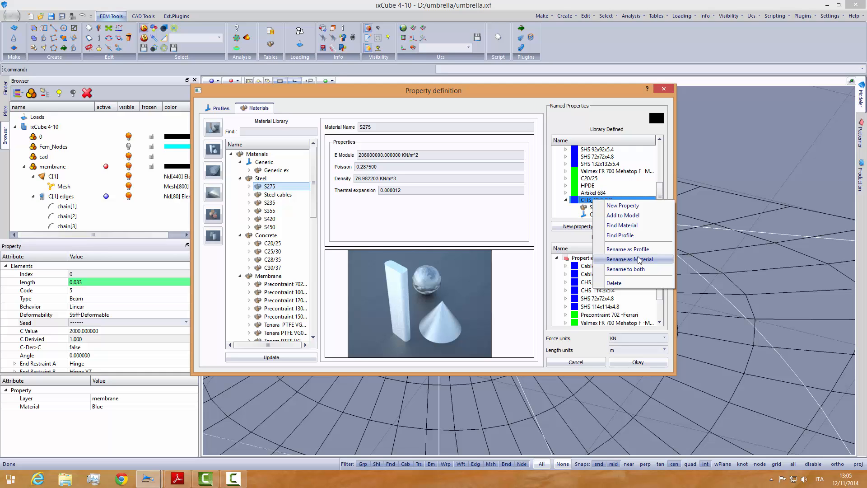
pyautogui.click(626, 270)
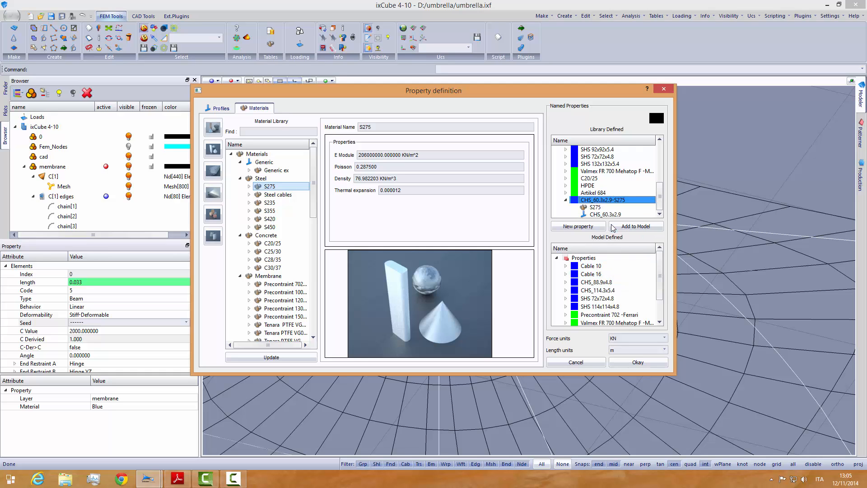
pyautogui.click(566, 200)
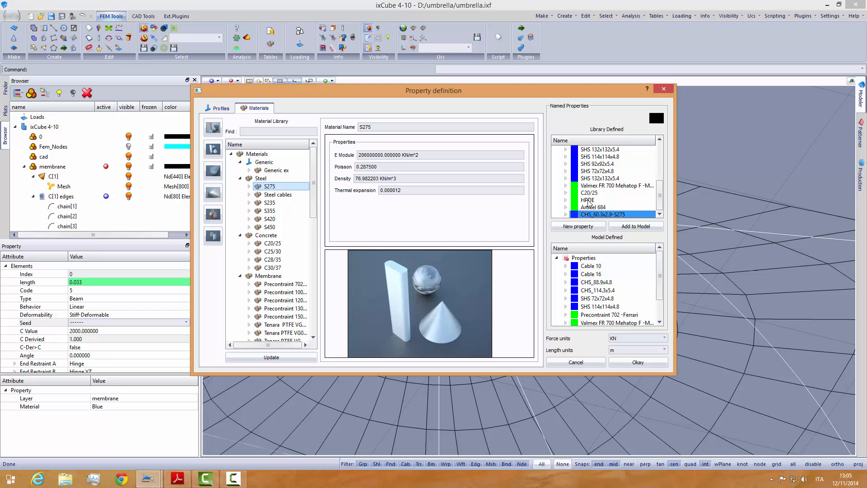
pyautogui.click(588, 201)
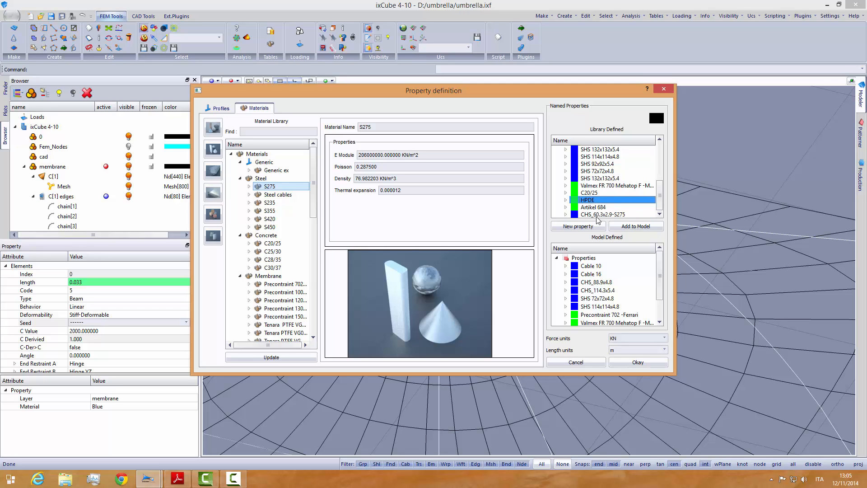
# Step: Add the CHS_60.3x2.9-S275 library property to the model and accept the property definitions
pyautogui.click(621, 215)
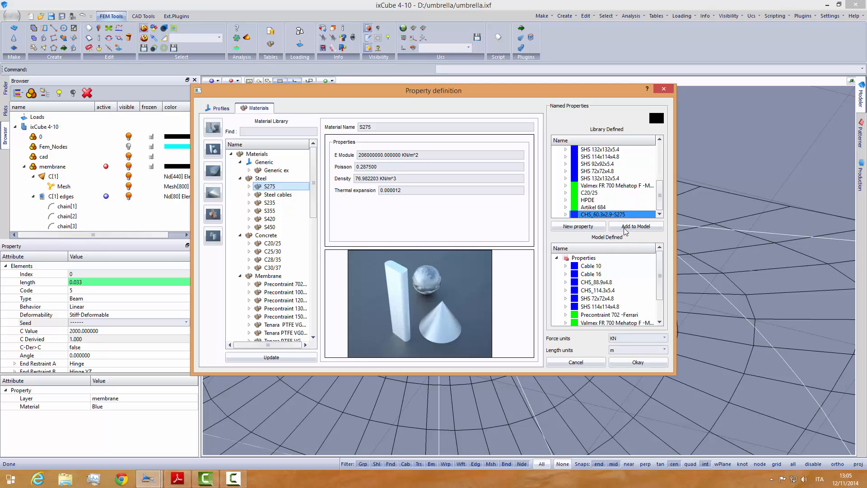
pyautogui.click(628, 226)
pyautogui.scroll(-2, 661, 268)
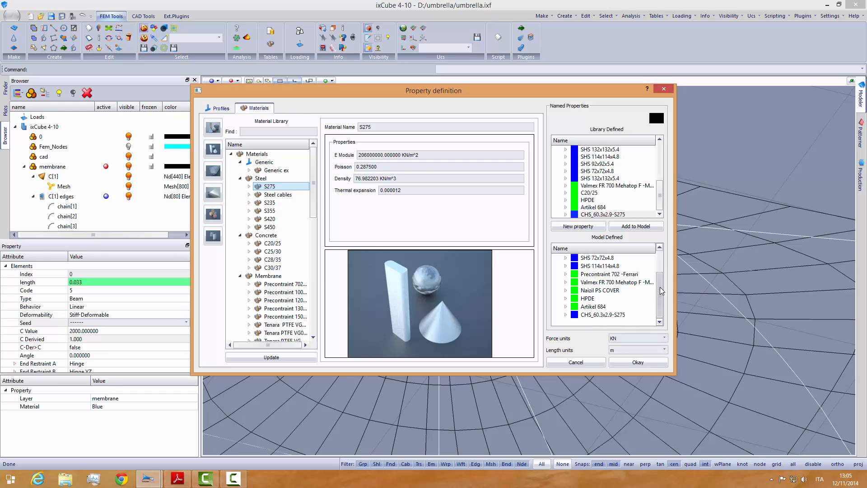
pyautogui.click(638, 362)
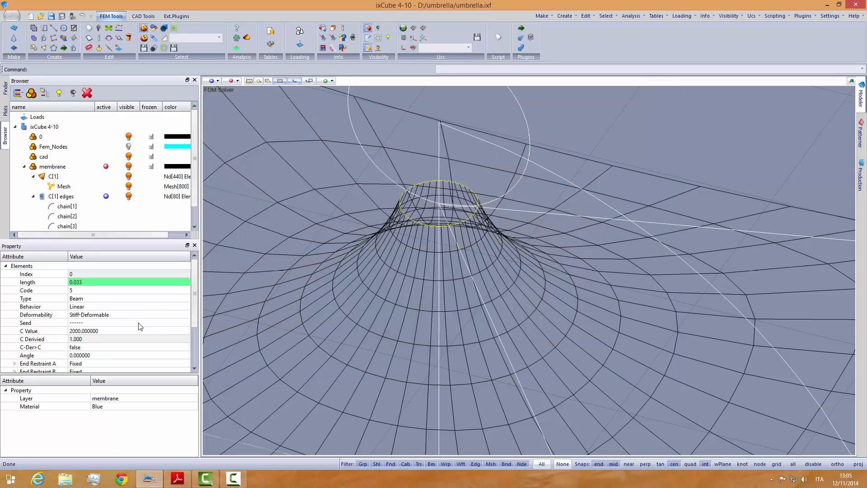
# Step: Set the Seed of the selected ring elements to CHS_60.3x2.9-S275
pyautogui.click(138, 322)
pyautogui.click(187, 323)
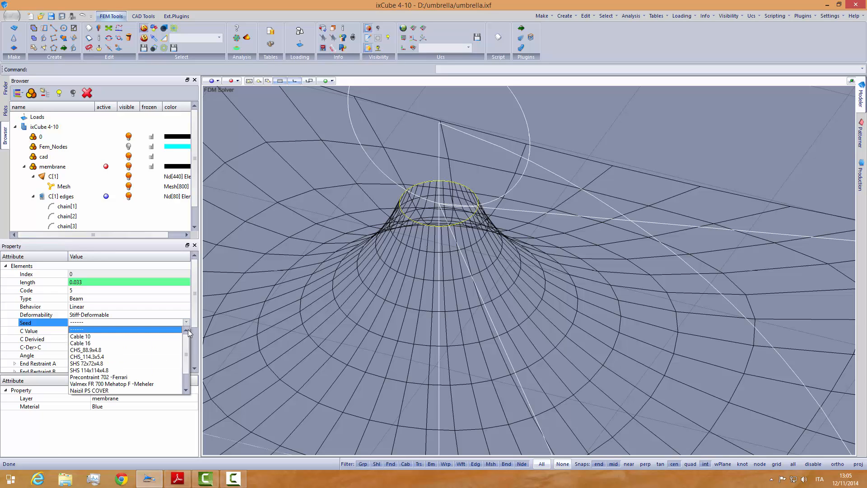
pyautogui.moveTo(188, 342); pyautogui.dragTo(188, 364)
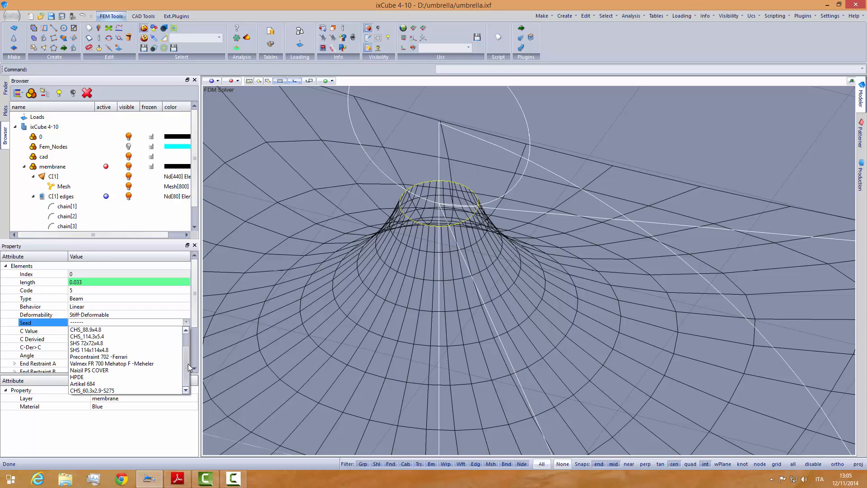
pyautogui.click(91, 391)
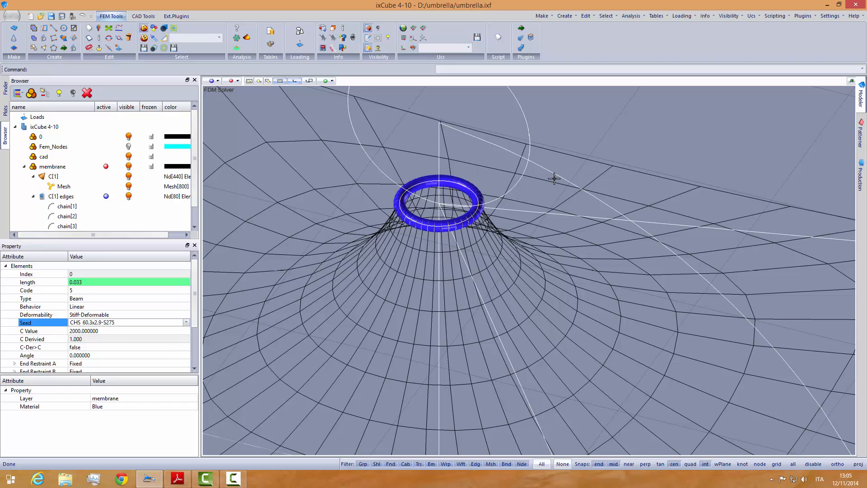
# Step: Deselect the ring and turn off its solid profile display, leaving only the wireframe of the elements
pyautogui.click(509, 216)
pyautogui.scroll(-2, 459, 229)
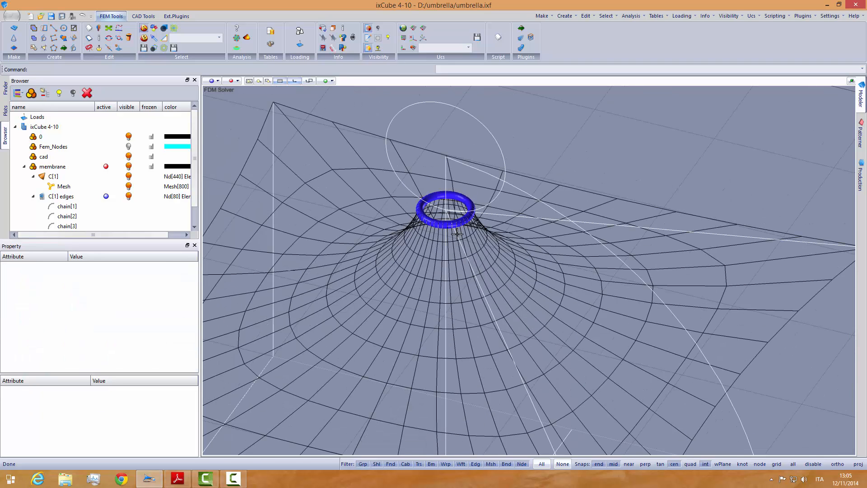
pyautogui.moveTo(418, 274)
pyautogui.mouseDown(button='middle')
pyautogui.moveTo(437, 225)
pyautogui.moveTo(447, 222)
pyautogui.moveTo(428, 266)
pyautogui.mouseUp(button='middle')
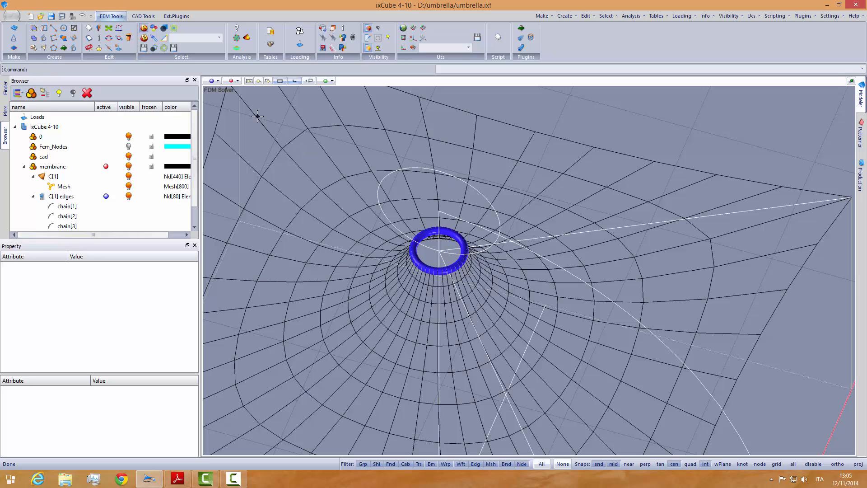
pyautogui.click(232, 82)
pyautogui.click(248, 92)
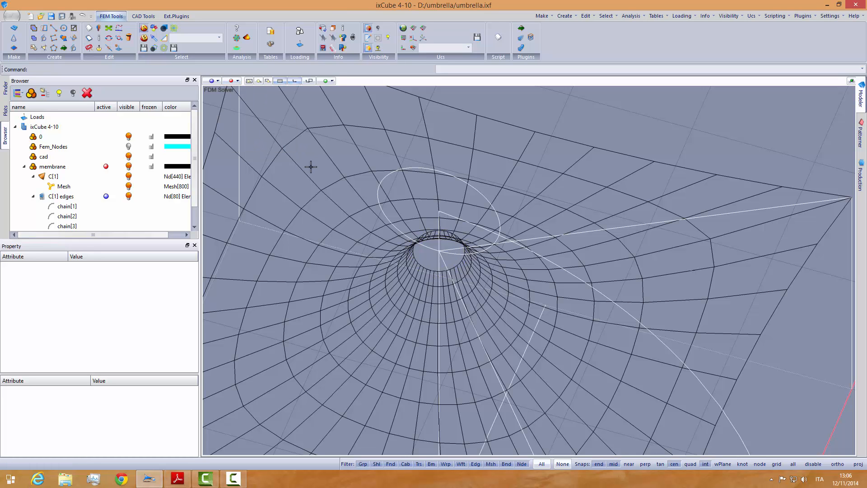
pyautogui.moveTo(391, 245); pyautogui.dragTo(425, 262, button='middle')
pyautogui.scroll(4, 425, 262)
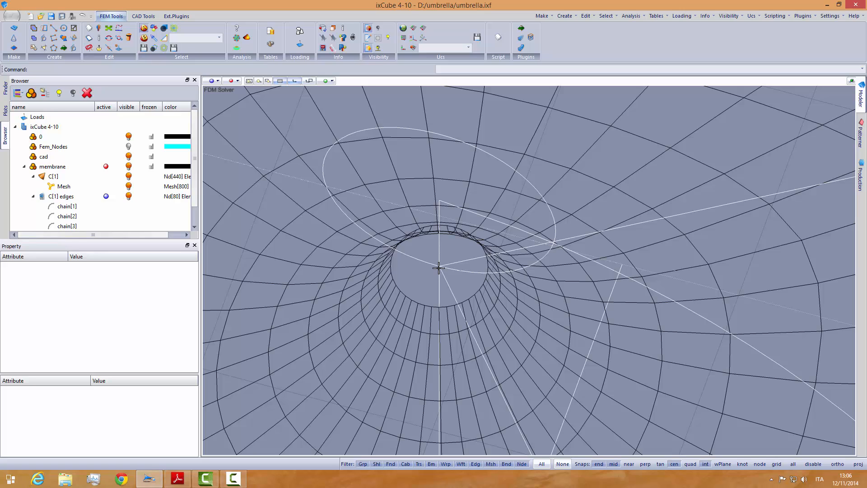
# Step: Add a FEM-2D group to the membrane layer, make it the active group and enlarge the Browser
pyautogui.click(33, 197)
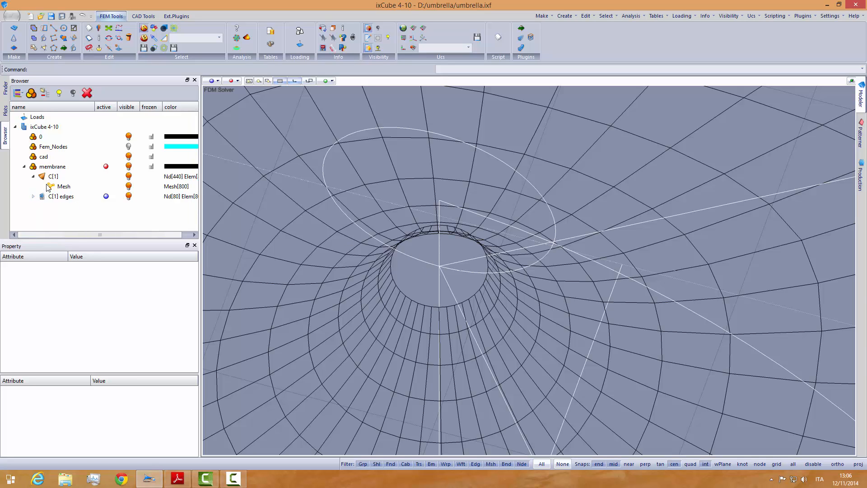
pyautogui.click(45, 93)
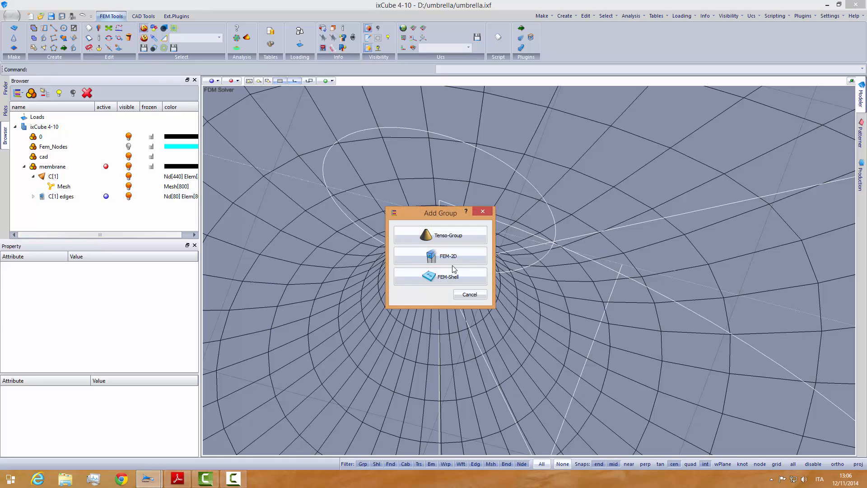
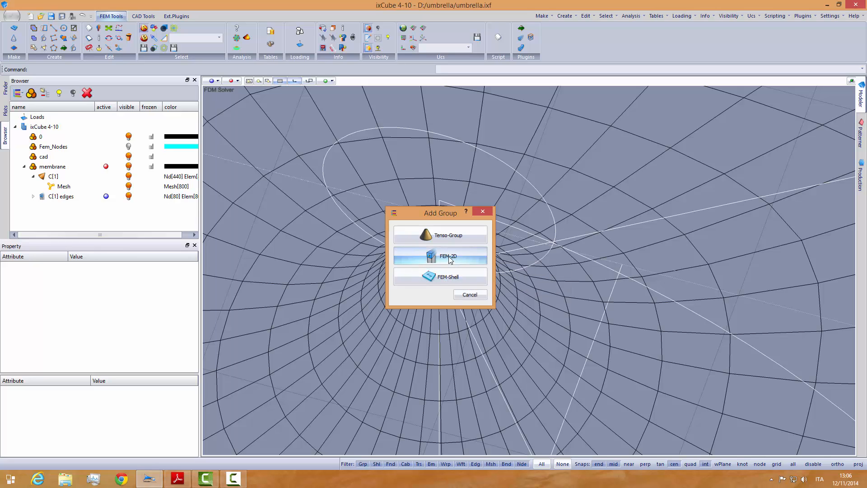
pyautogui.click(449, 257)
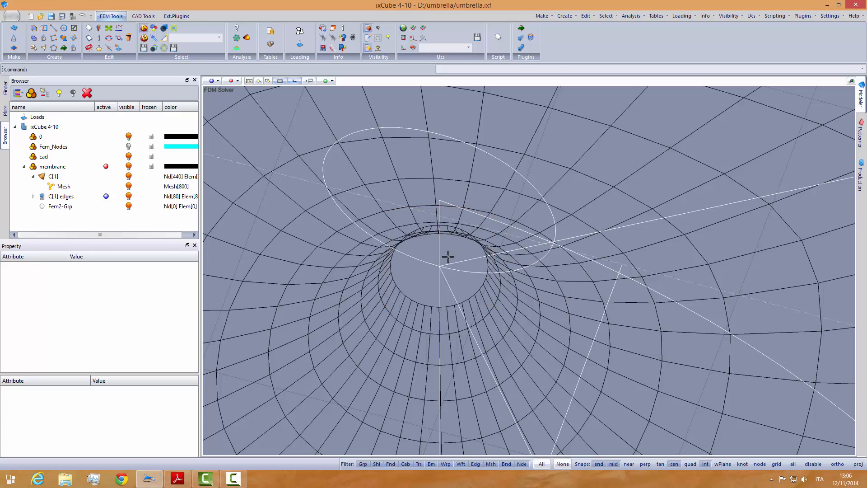
pyautogui.click(69, 209)
pyautogui.click(106, 206)
pyautogui.moveTo(89, 242); pyautogui.dragTo(89, 265)
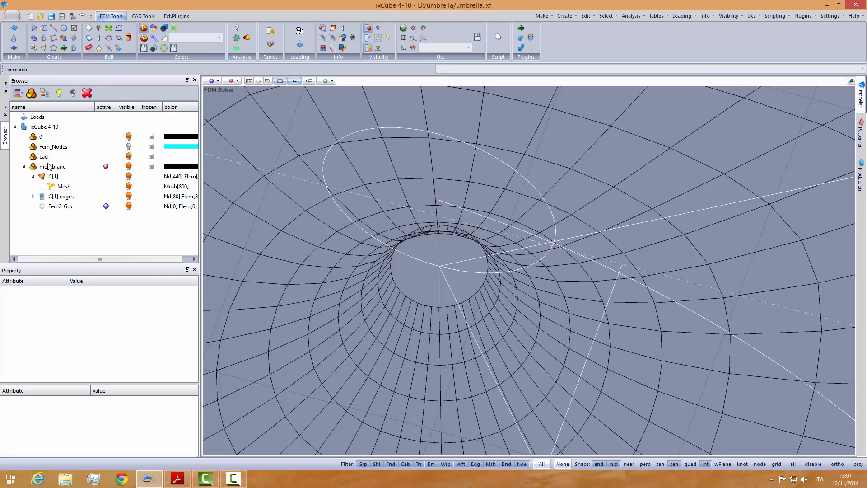
# Step: Examine how the groups are organised inside the membrane layer and which CAD tools are available
pyautogui.click(25, 167)
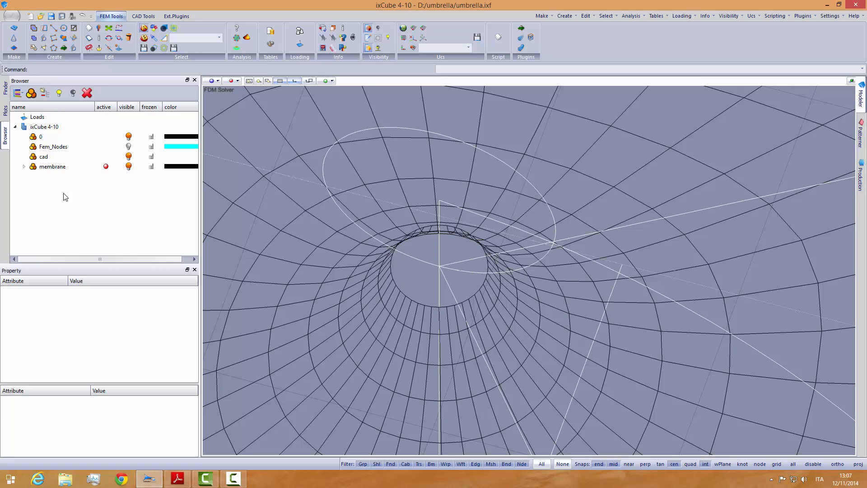
pyautogui.click(25, 167)
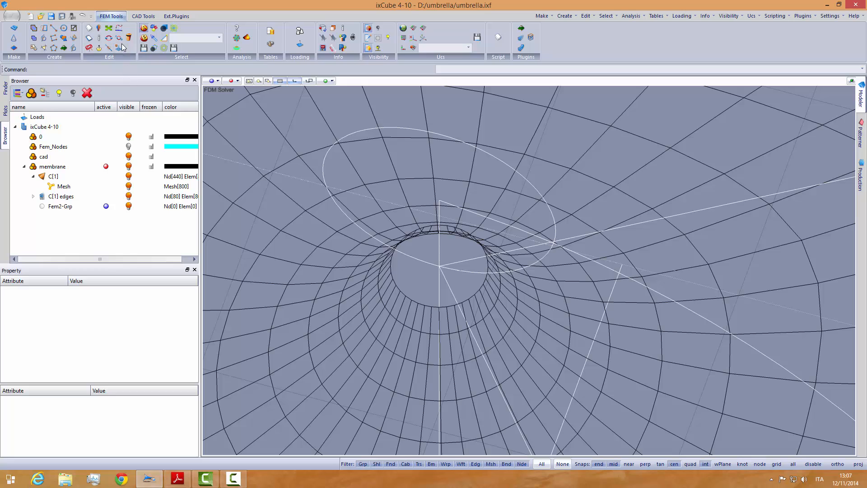
pyautogui.click(144, 16)
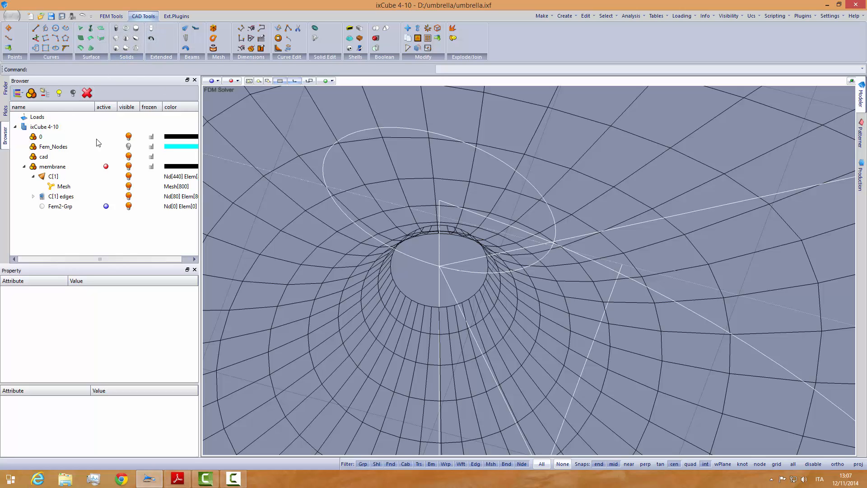
pyautogui.click(25, 166)
pyautogui.click(51, 169)
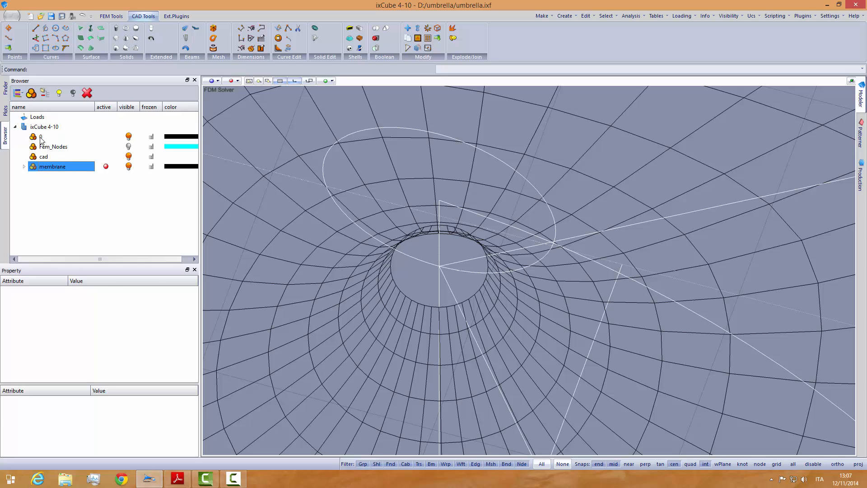
pyautogui.click(54, 184)
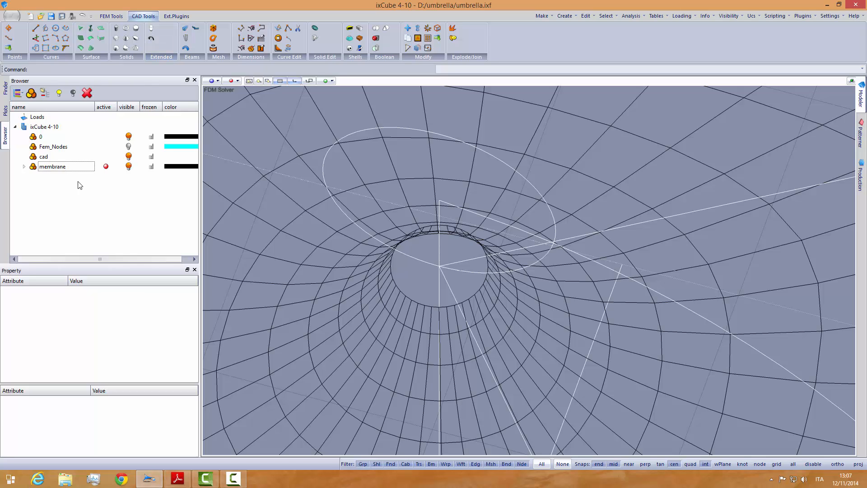
pyautogui.click(51, 169)
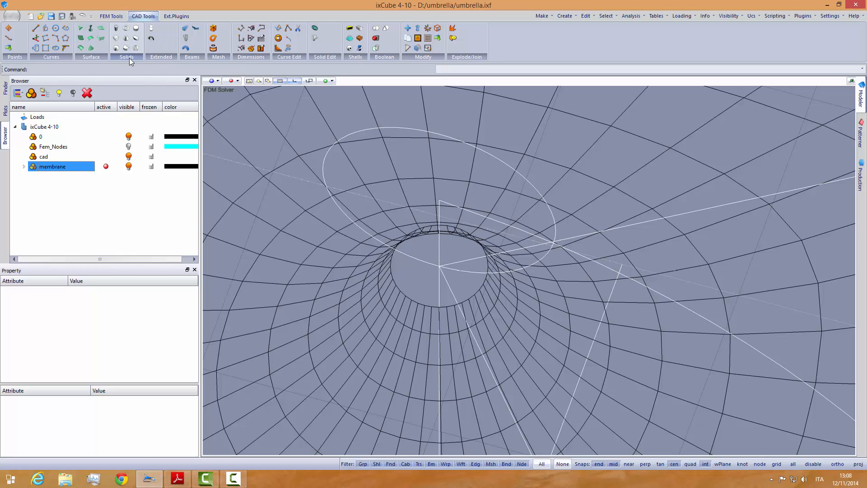
# Step: Expand the membrane layer and examine its C[1], C[1] edges and Fem2-Grp groups
pyautogui.click(111, 16)
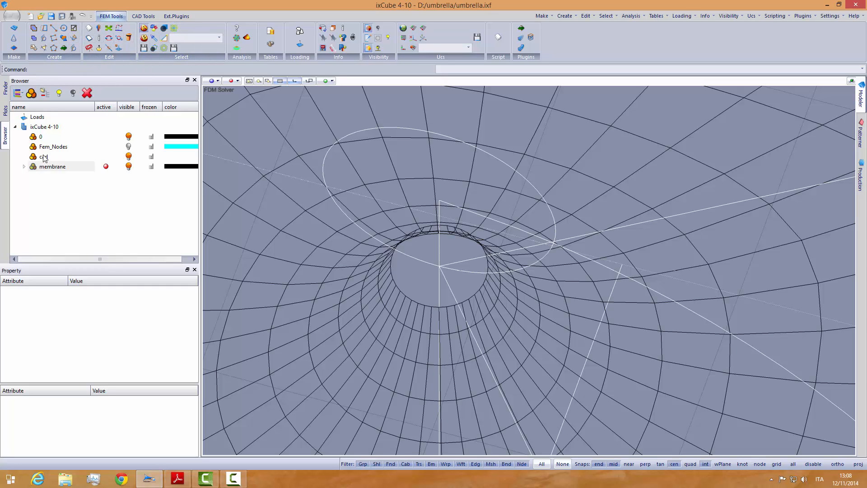
pyautogui.click(24, 167)
pyautogui.click(33, 177)
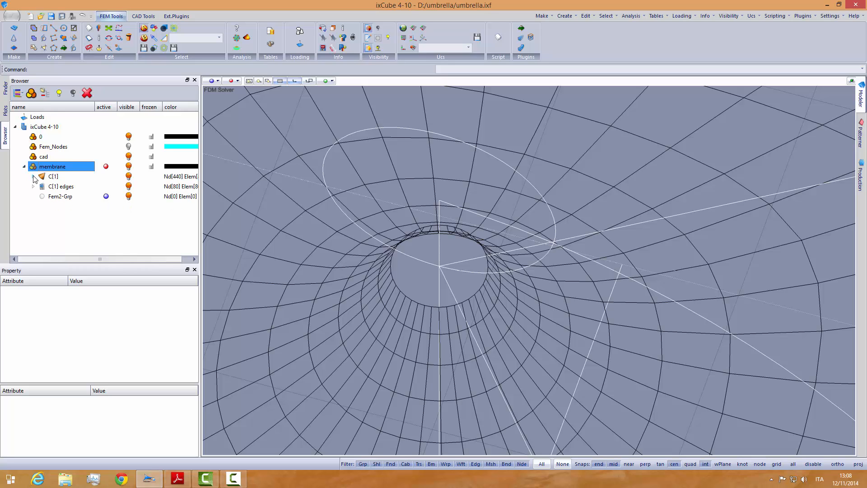
pyautogui.press('Down')
pyautogui.press('Down')
pyautogui.press('Down')
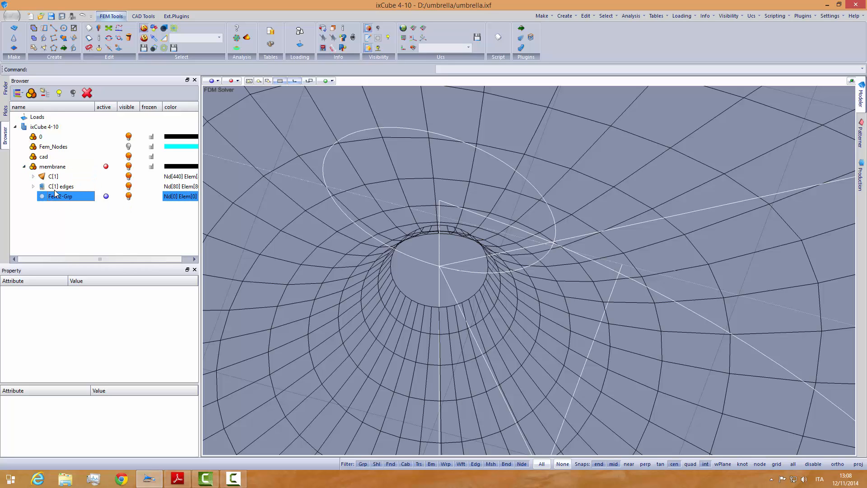
pyautogui.press('Up')
pyautogui.click(54, 177)
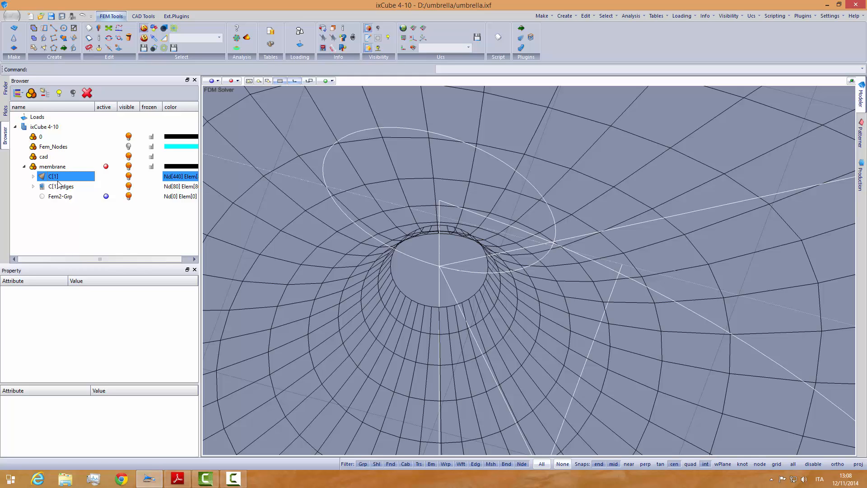
pyautogui.click(69, 208)
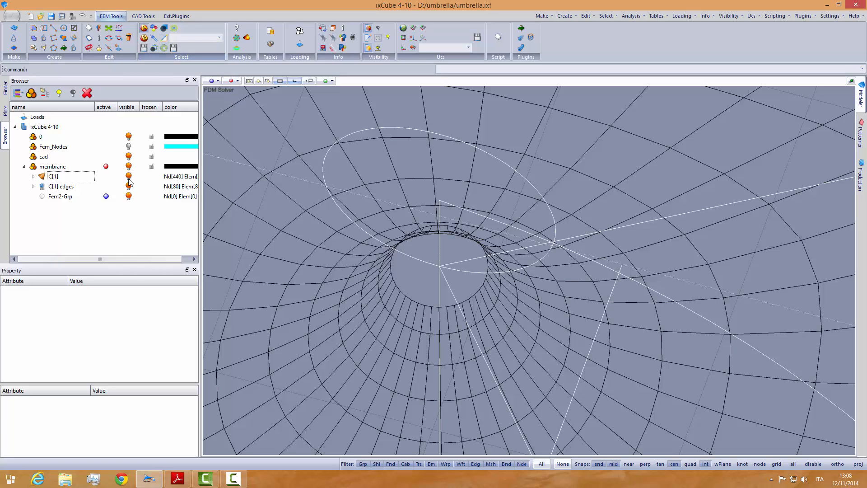
pyautogui.click(61, 200)
pyautogui.click(62, 211)
# Step: Draw a FEM line in Fem2-Grp from the intersection at the top ring's centre to a node on the ring
pyautogui.click(53, 27)
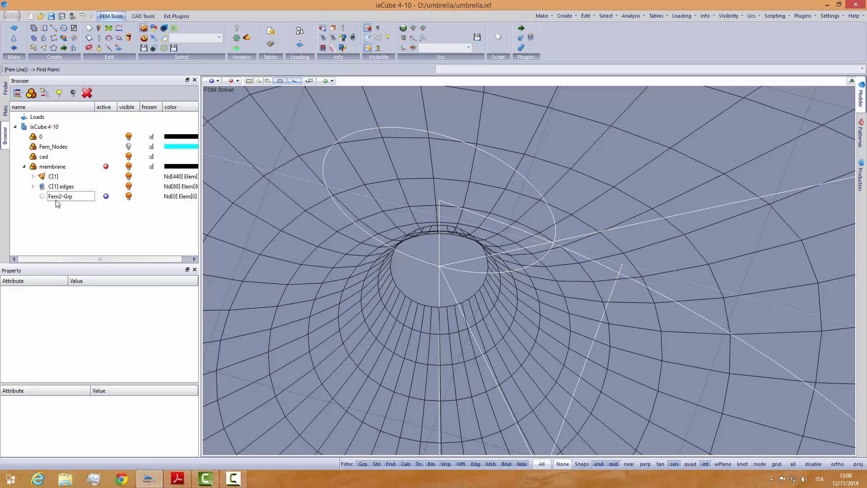
pyautogui.scroll(2, 422, 272)
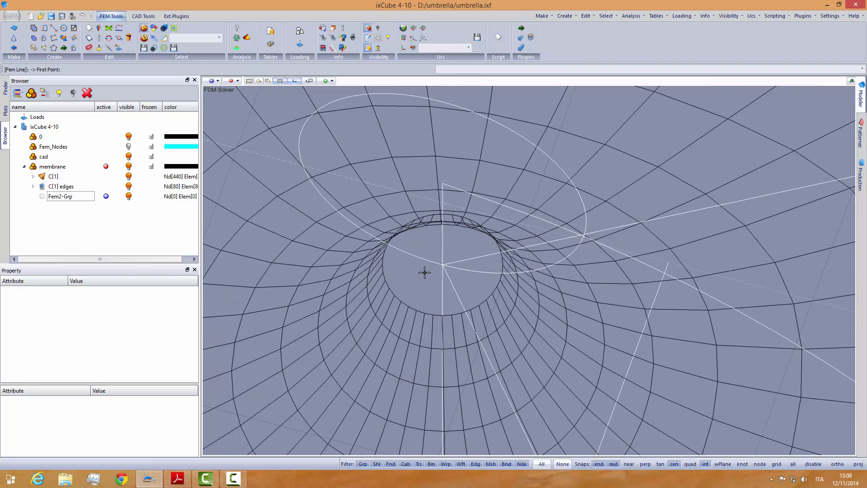
pyautogui.scroll(1, 437, 276)
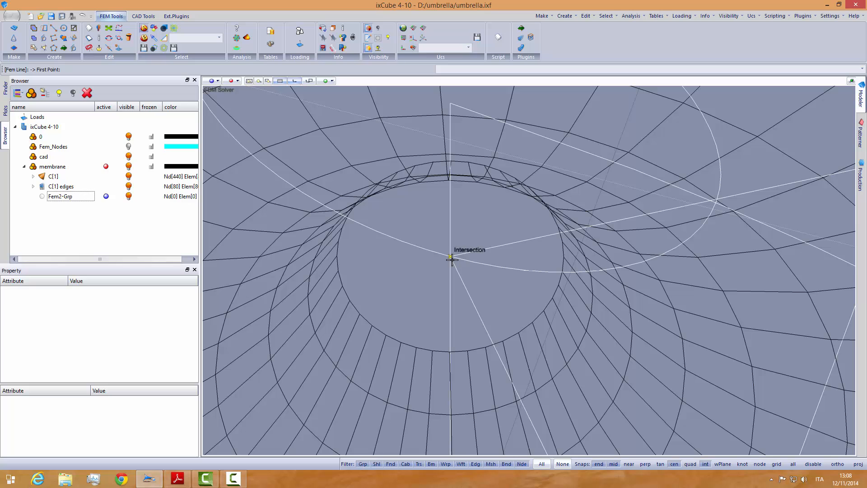
pyautogui.click(452, 258)
pyautogui.scroll(2, 357, 261)
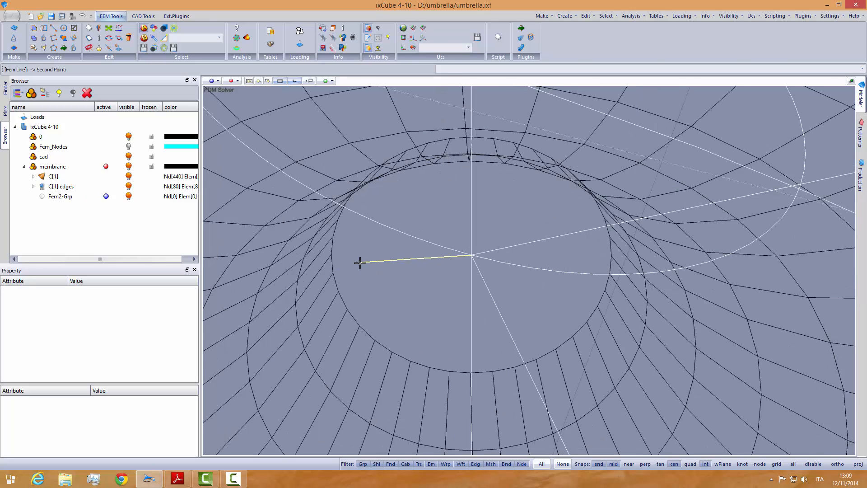
pyautogui.click(325, 254)
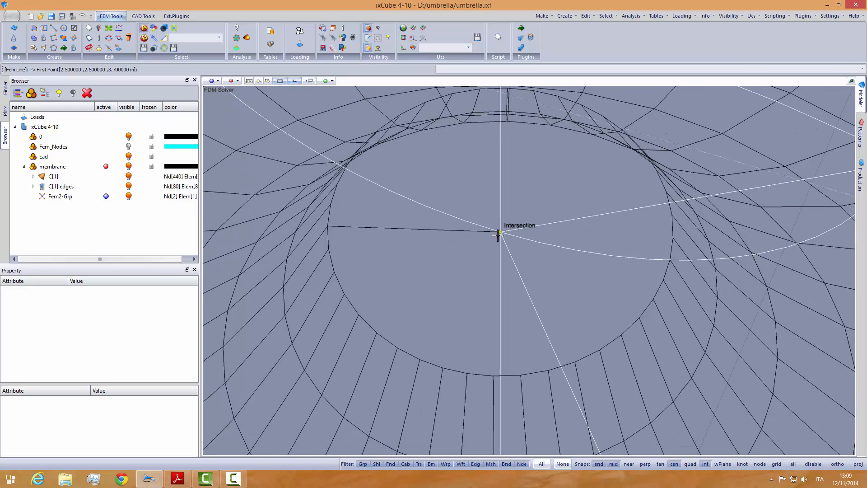
# Step: Draw two more FEM lines from the ring's centre to ring nodes, roughly a quarter turn and a half turn from the first spoke
pyautogui.click(499, 233)
pyautogui.click(493, 375)
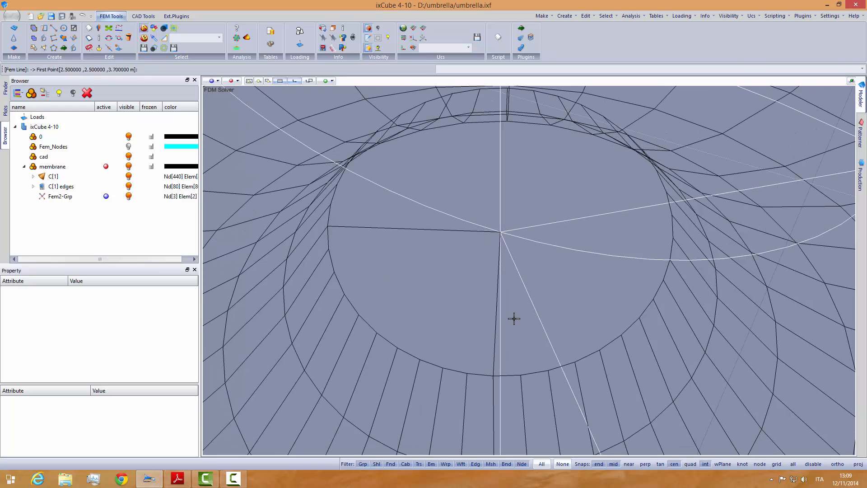
pyautogui.click(500, 232)
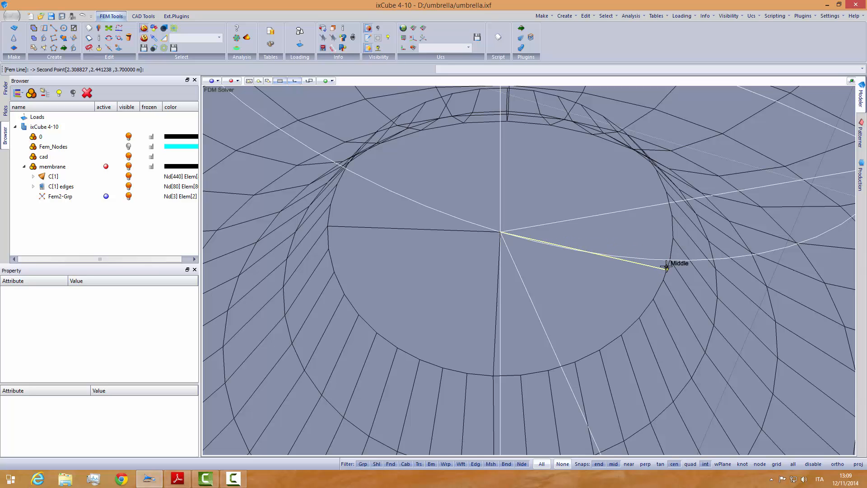
pyautogui.scroll(2, 669, 266)
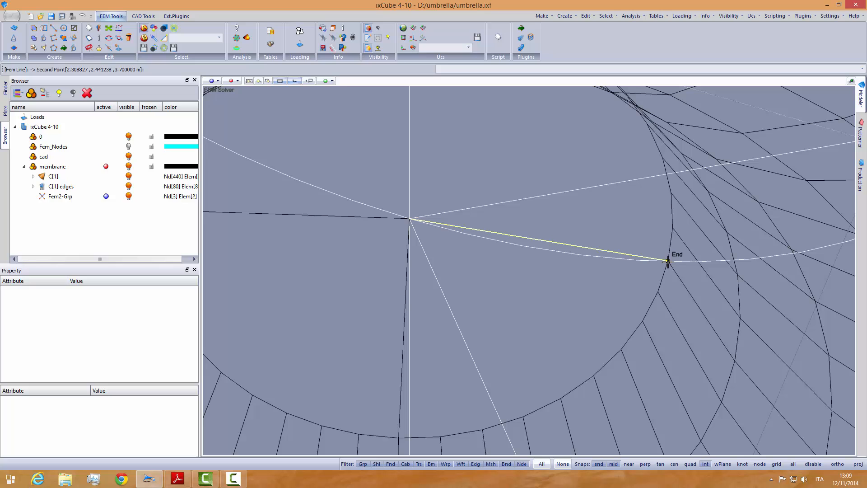
# Step: Draw the last two FEM lines from the centre of the top ring to nodes on its edge, completing a four-spoke cross
pyautogui.click(673, 228)
pyautogui.scroll(-2, 482, 234)
pyautogui.scroll(2, 450, 241)
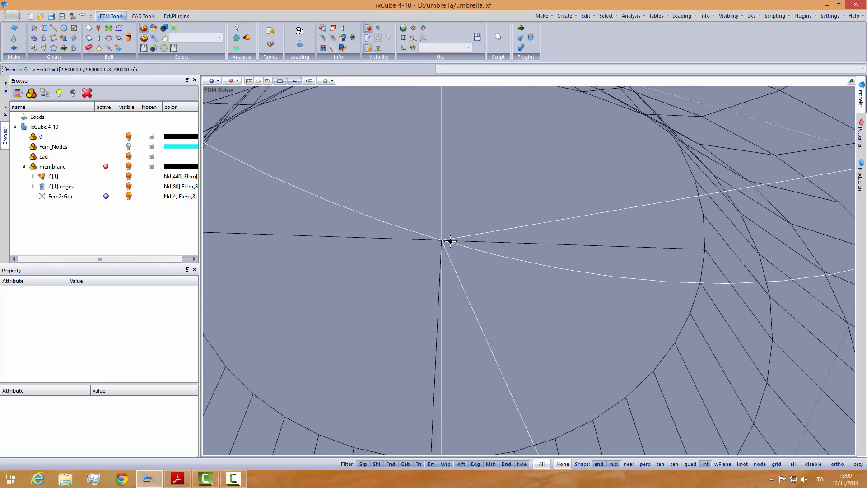
pyautogui.click(443, 240)
pyautogui.scroll(-2, 471, 294)
pyautogui.moveTo(470, 294)
pyautogui.mouseDown(button='middle')
pyautogui.moveTo(448, 309)
pyautogui.moveTo(457, 305)
pyautogui.mouseUp(button='middle')
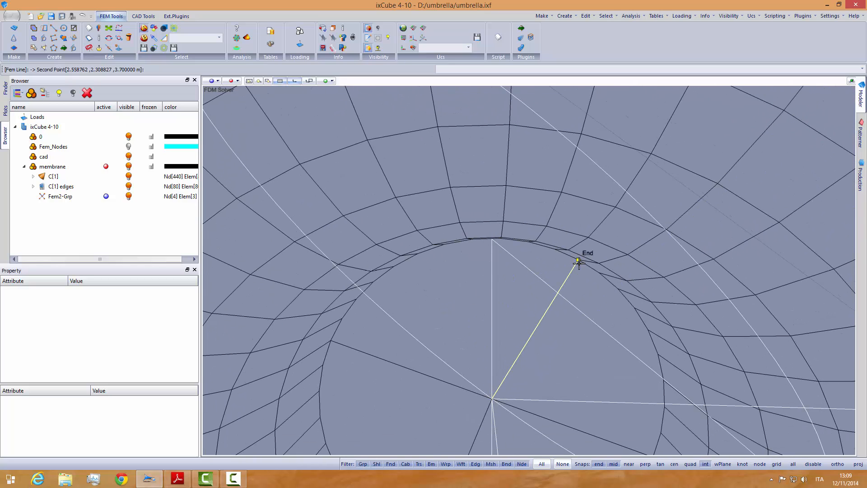
pyautogui.click(556, 254)
pyautogui.scroll(-2, 519, 260)
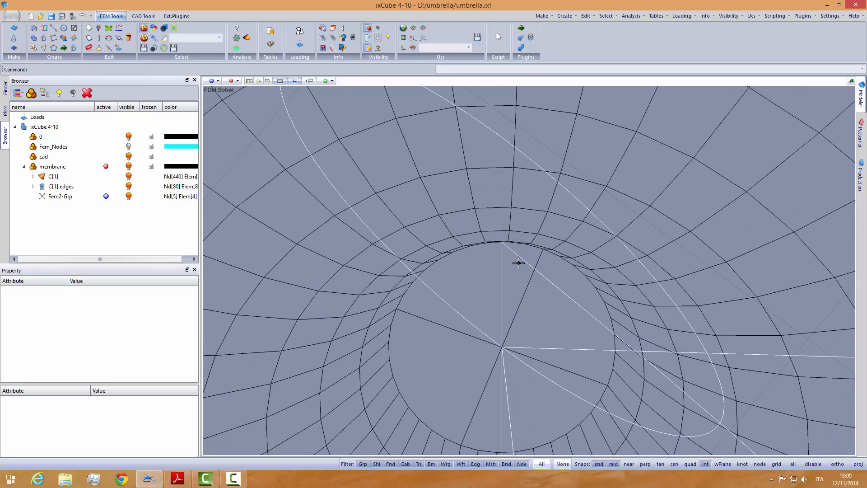
pyautogui.moveTo(518, 263); pyautogui.dragTo(473, 294, button='middle')
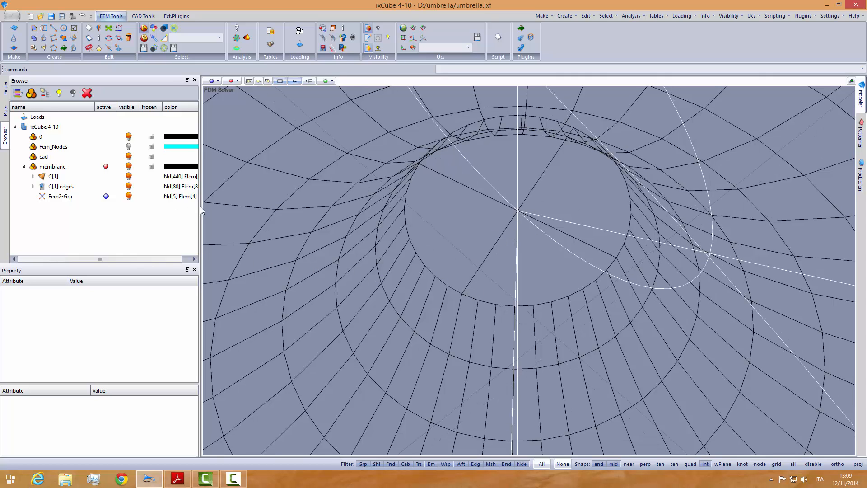
# Step: Set the Fem2-Grp spoke elements to type Beam, behavior Linear and deformability Stiff-Deformable
pyautogui.moveTo(200, 207); pyautogui.dragTo(219, 206)
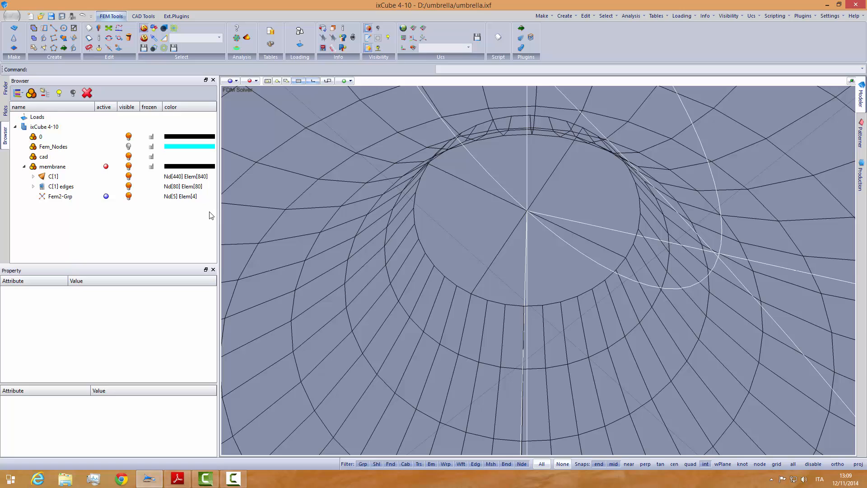
pyautogui.click(63, 197)
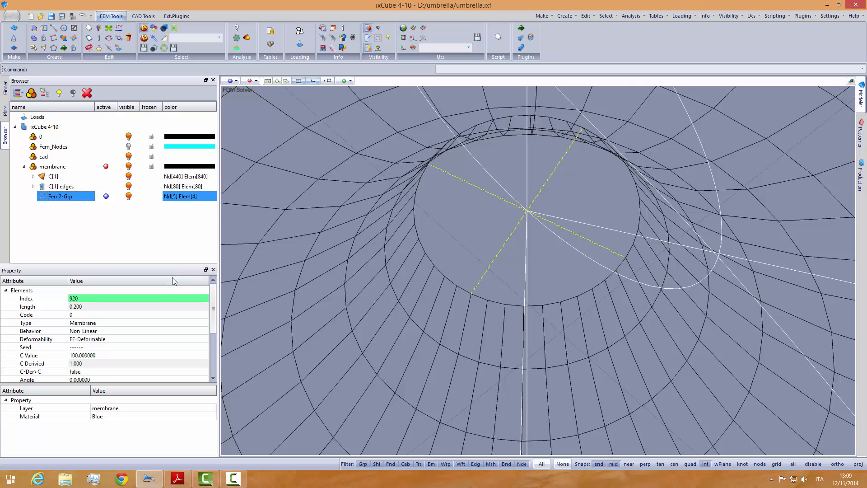
pyautogui.click(109, 324)
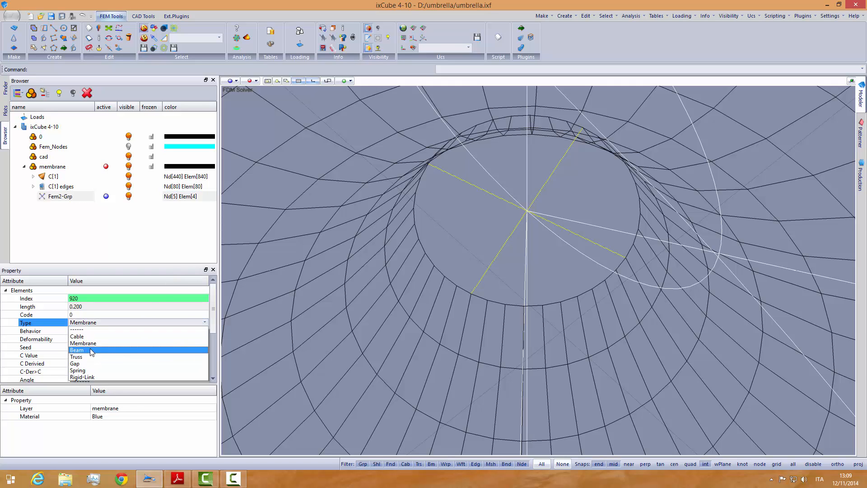
pyautogui.click(93, 351)
pyautogui.click(99, 331)
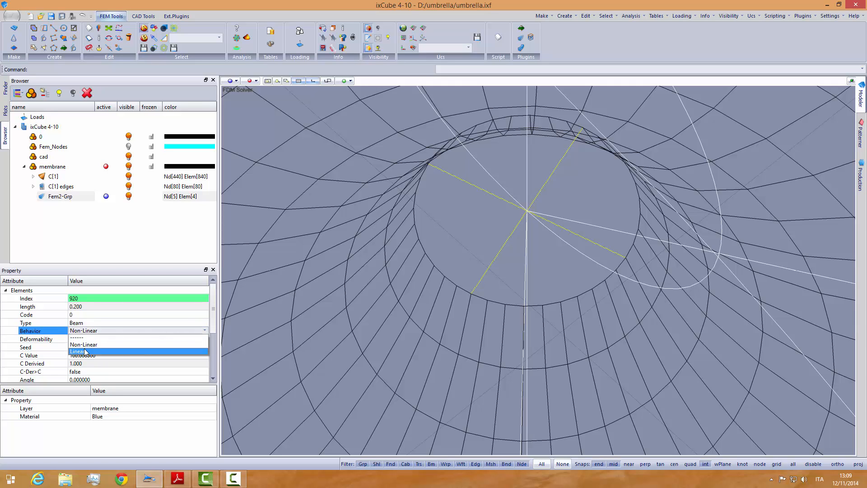
pyautogui.click(85, 352)
pyautogui.click(93, 340)
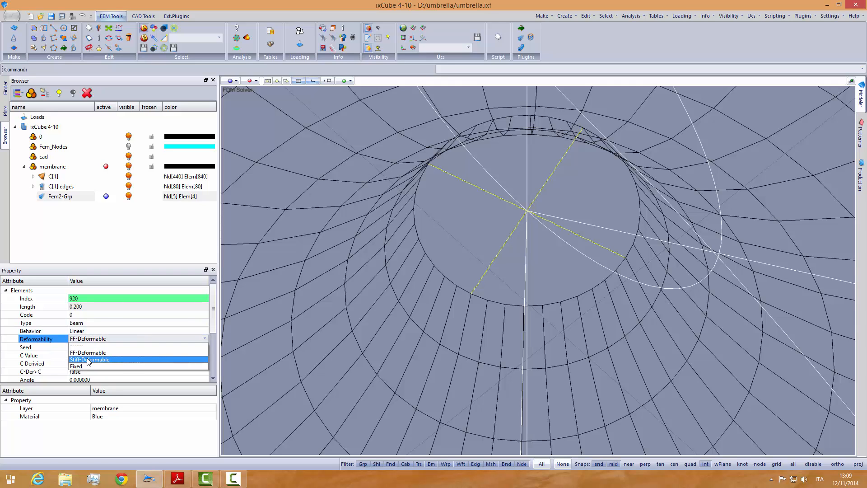
pyautogui.click(97, 353)
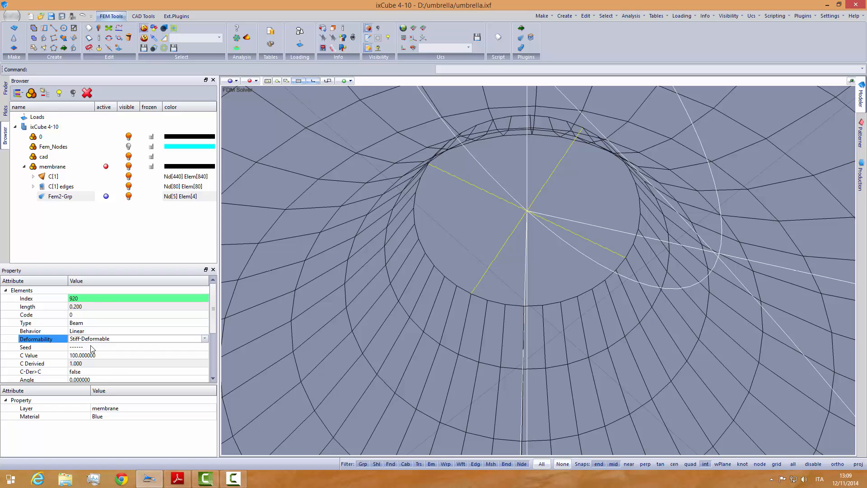
# Step: Assign the CHS_60.3x2.9-S275 seed to the Fem2-Grp spoke elements
pyautogui.click(92, 348)
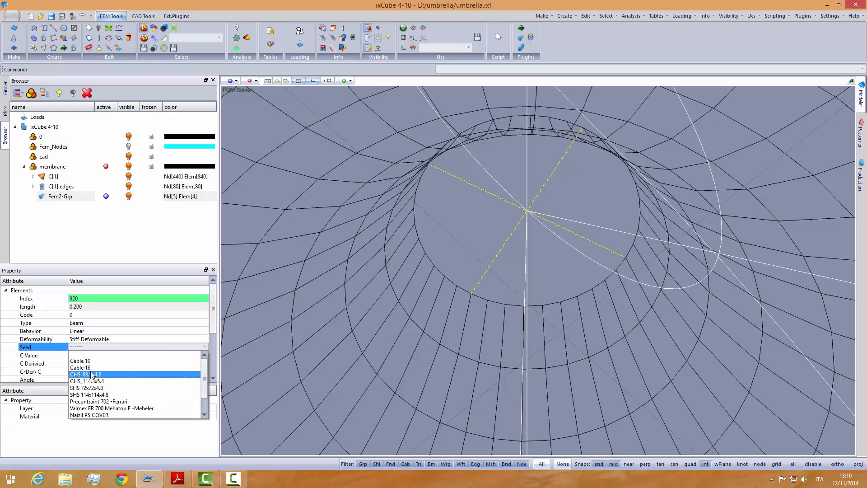
pyautogui.scroll(-1, 96, 388)
pyautogui.click(103, 415)
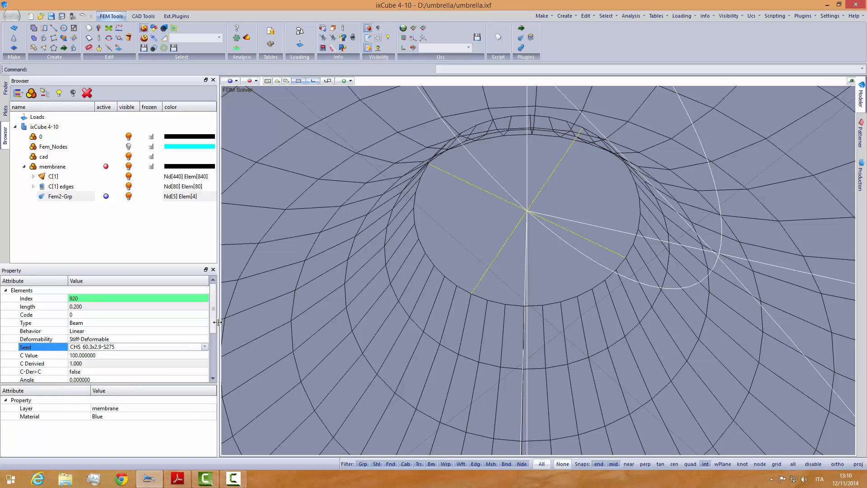
# Step: Switch the model display to Shaded and inspect the tubular ring and spokes at the cone's peak
pyautogui.click(252, 83)
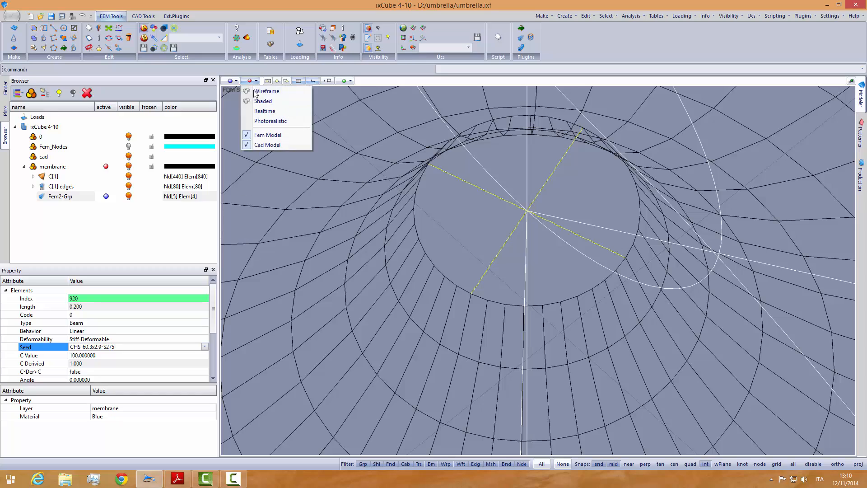
pyautogui.click(271, 99)
pyautogui.scroll(-3, 393, 252)
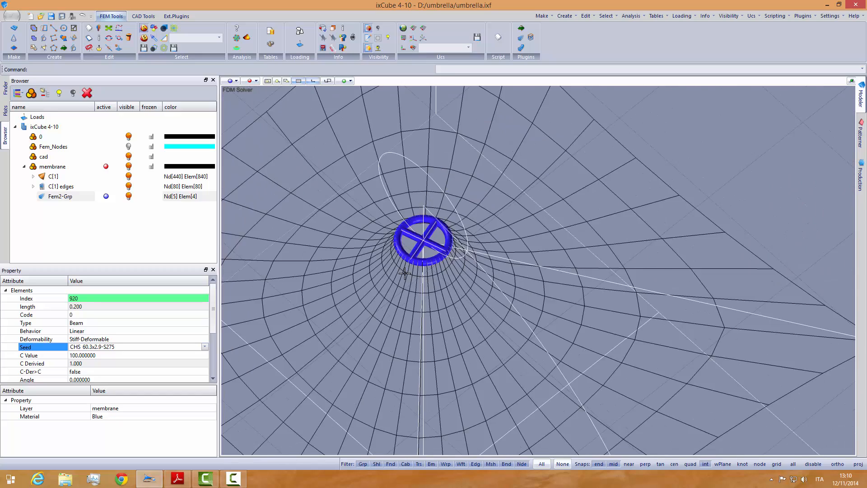
pyautogui.moveTo(405, 271); pyautogui.dragTo(379, 266, button='middle')
pyautogui.scroll(-2, 382, 269)
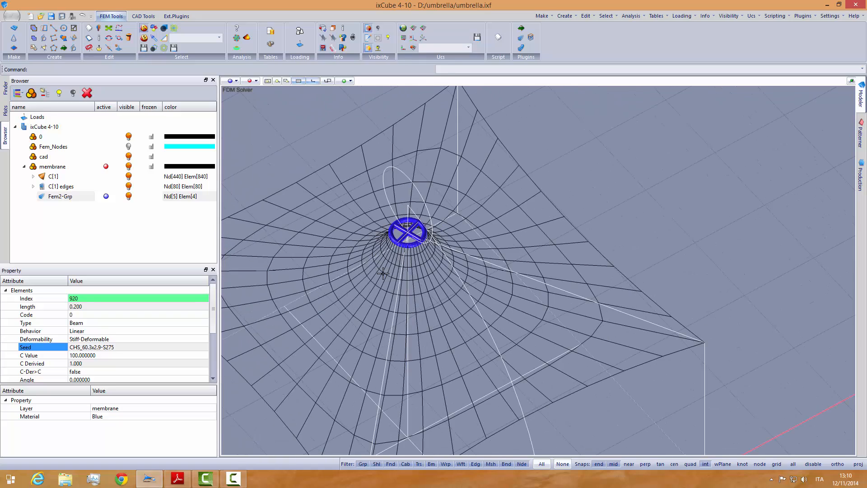
pyautogui.scroll(2, 406, 242)
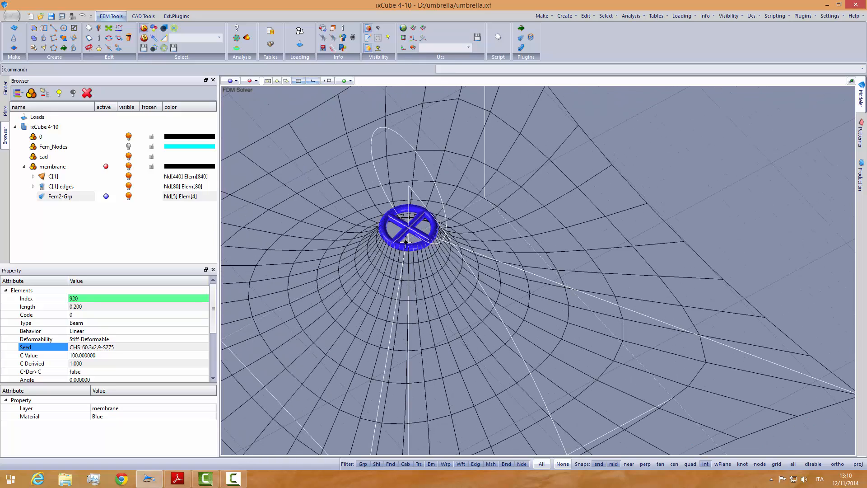
pyautogui.scroll(1, 406, 242)
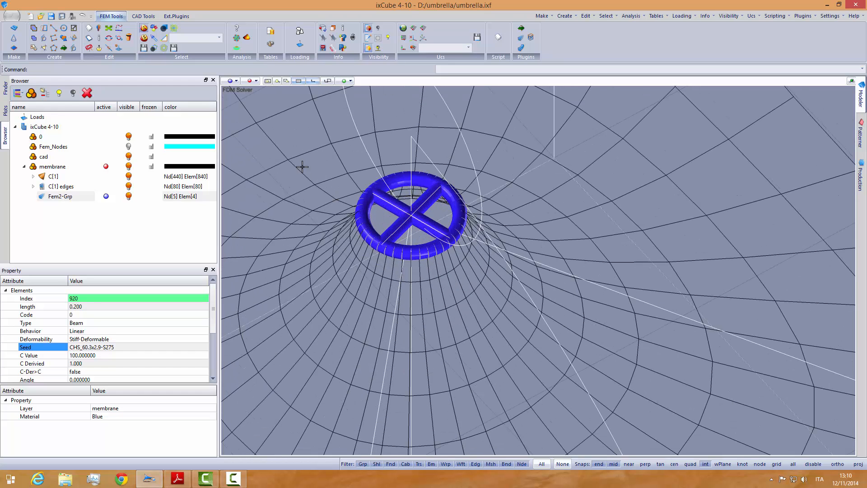
# Step: Create a library property from the Tube profile CHS_48.3x4.0 in the property definitions
pyautogui.click(271, 32)
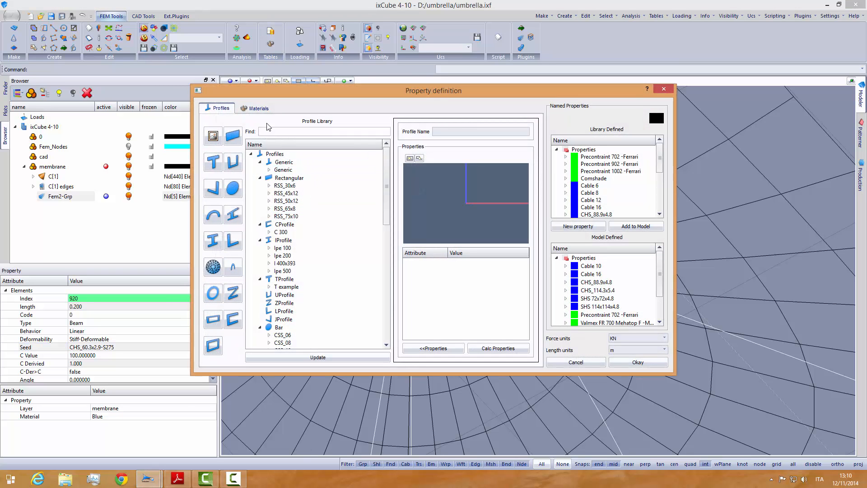
pyautogui.scroll(-9, 330, 230)
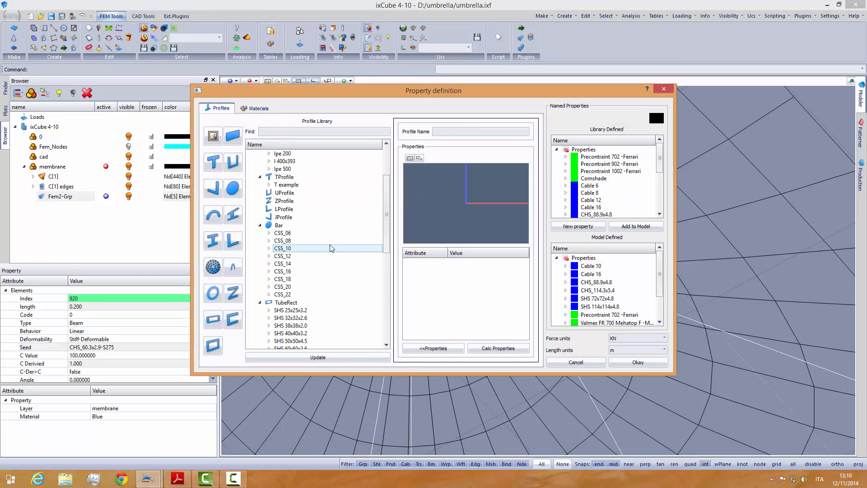
pyautogui.scroll(-5, 330, 245)
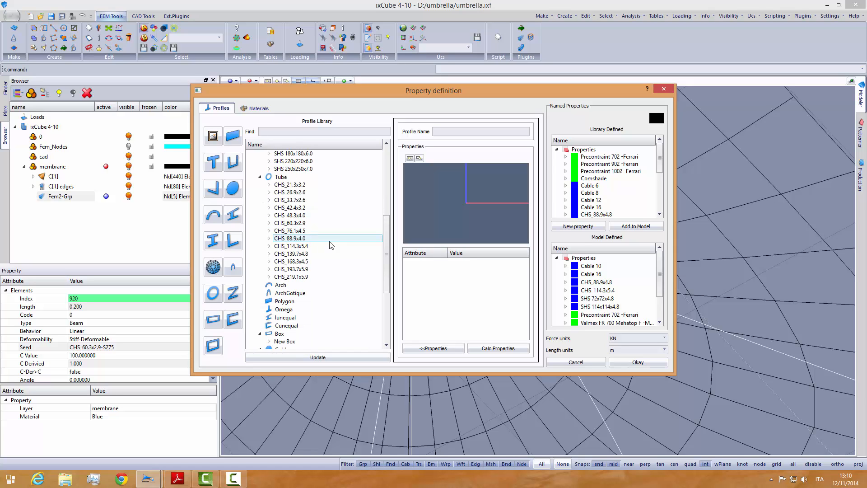
pyautogui.click(296, 216)
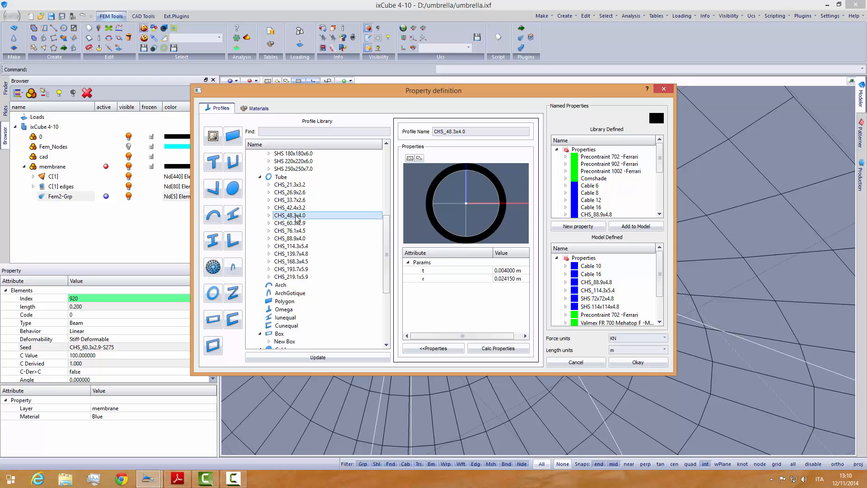
pyautogui.rightClick(296, 217)
pyautogui.click(323, 221)
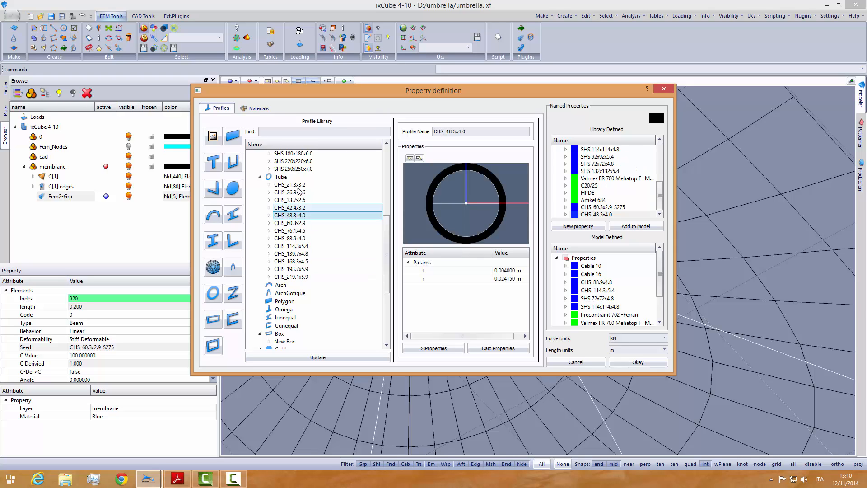
# Step: Apply steel S275 to the CHS_48.3x4.0 property, add it to the model and accept the property definitions
pyautogui.click(255, 109)
pyautogui.click(269, 186)
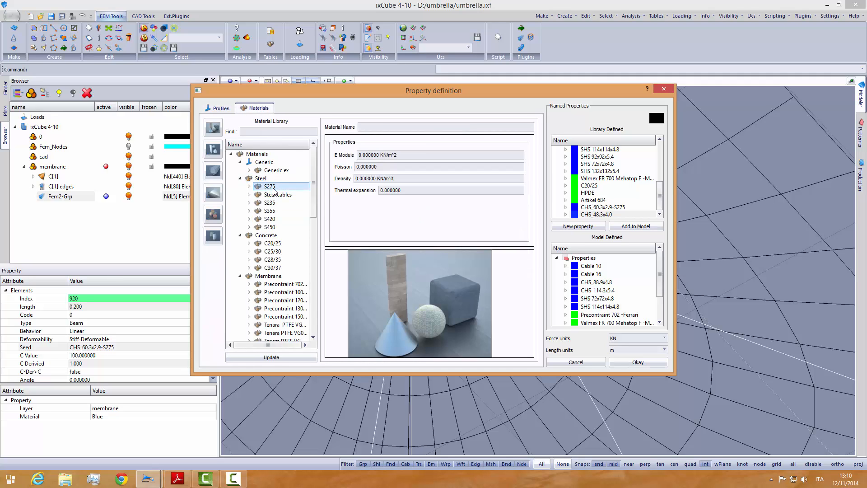
pyautogui.rightClick(274, 191)
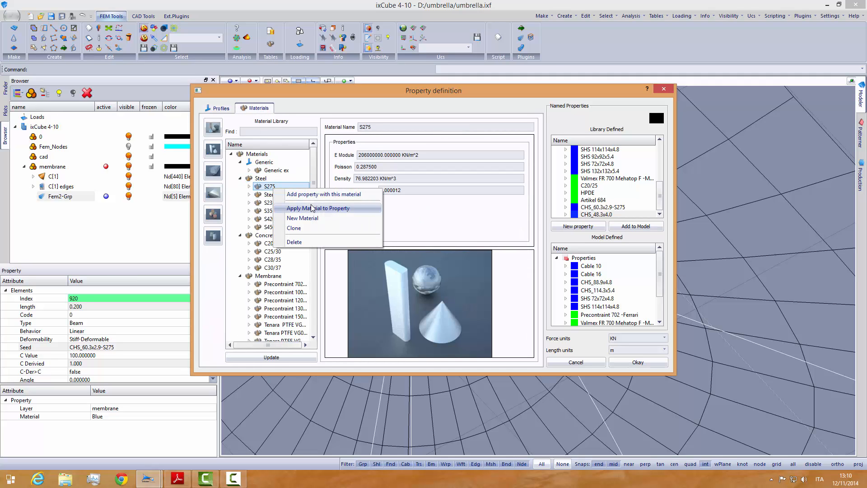
pyautogui.click(312, 208)
pyautogui.click(632, 228)
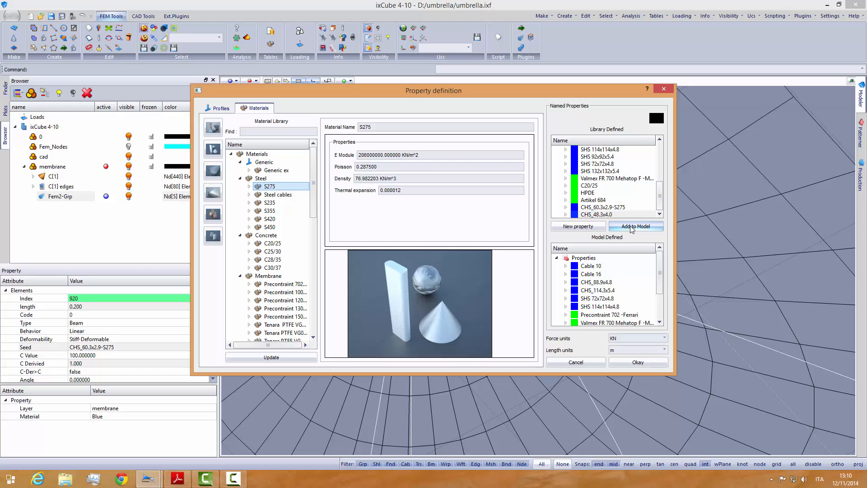
pyautogui.scroll(-2, 659, 294)
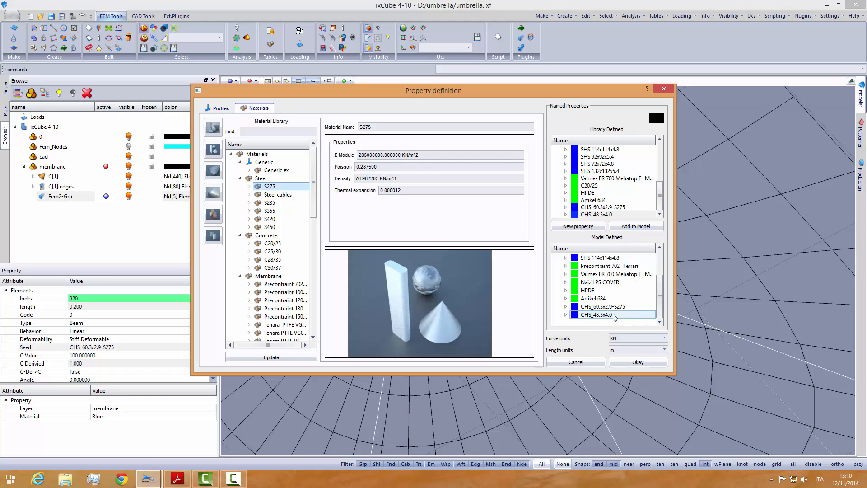
pyautogui.click(639, 361)
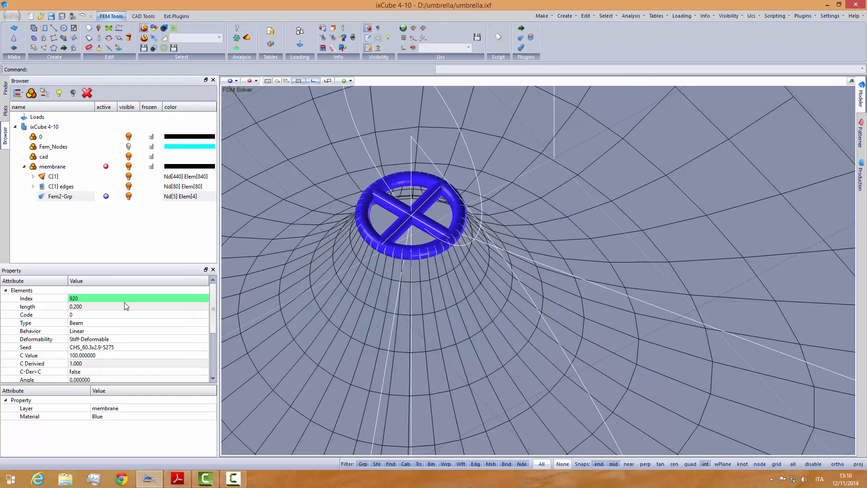
# Step: Change the seed of the Fem2-Grp spokes to CHS_48.3x4.0 and inspect the thinner cross inside the ring
pyautogui.click(65, 197)
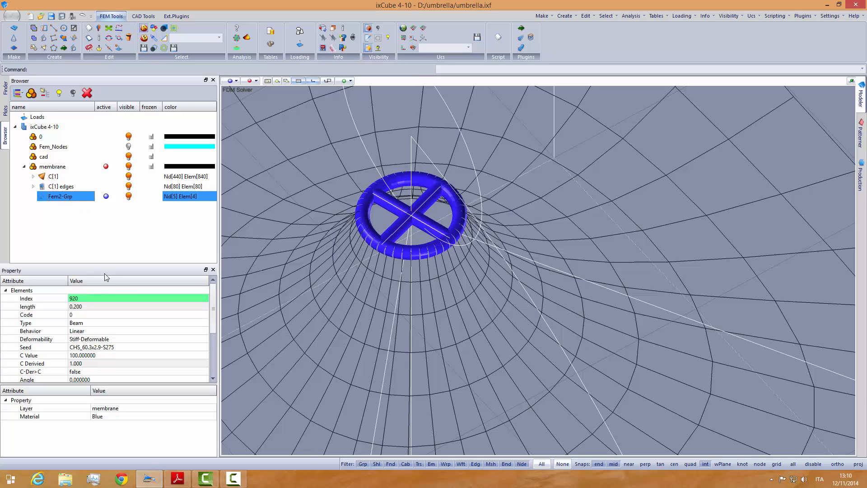
pyautogui.click(201, 348)
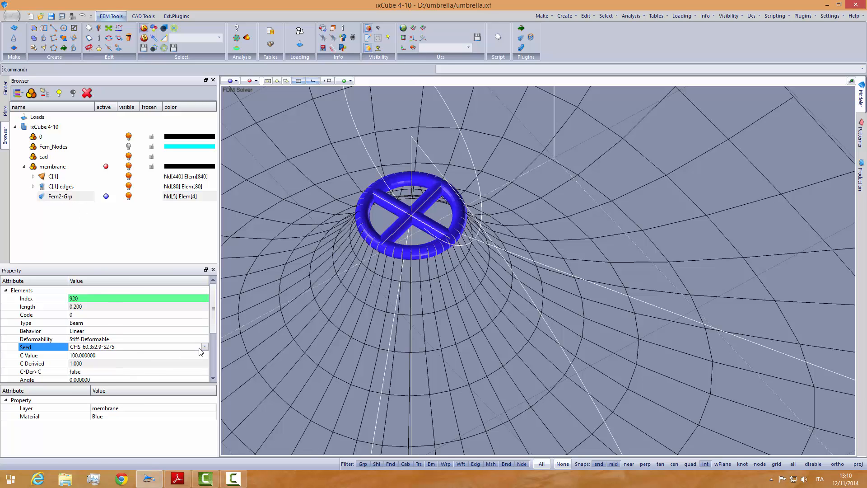
pyautogui.click(205, 347)
pyautogui.scroll(3, 194, 393)
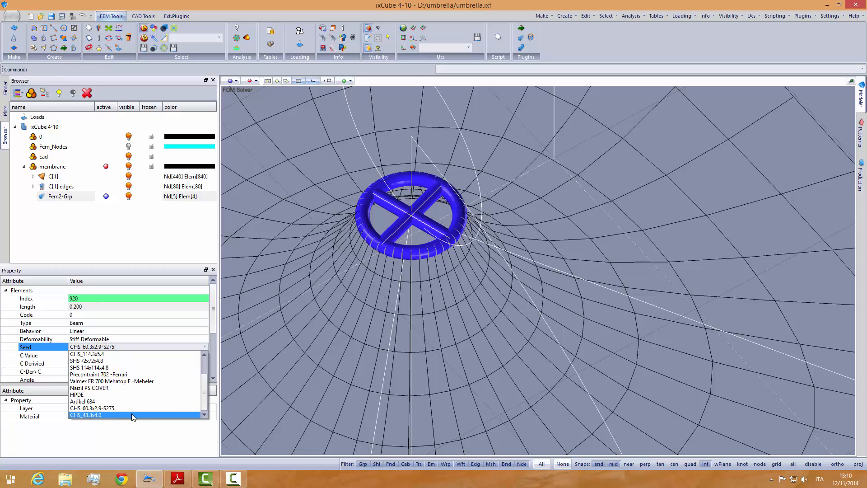
pyautogui.click(131, 413)
pyautogui.scroll(-3, 376, 259)
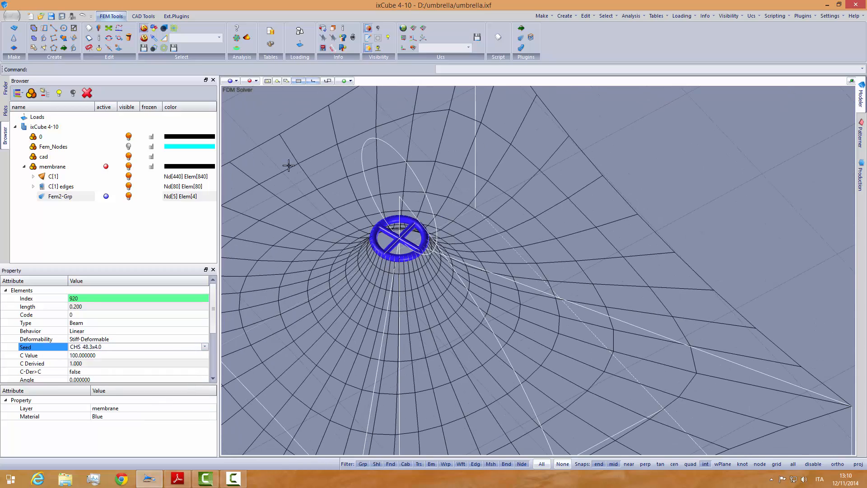
pyautogui.click(267, 125)
pyautogui.moveTo(380, 238); pyautogui.dragTo(415, 226, button='middle')
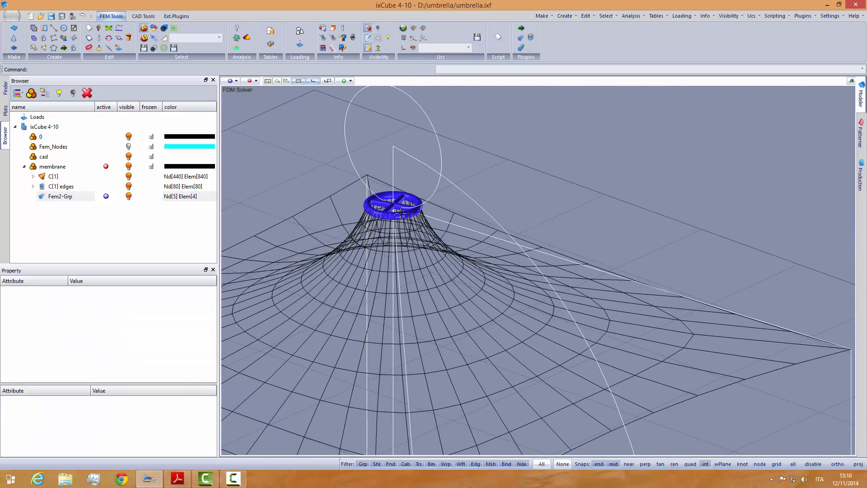
pyautogui.scroll(4, 393, 209)
pyautogui.scroll(-1, 393, 209)
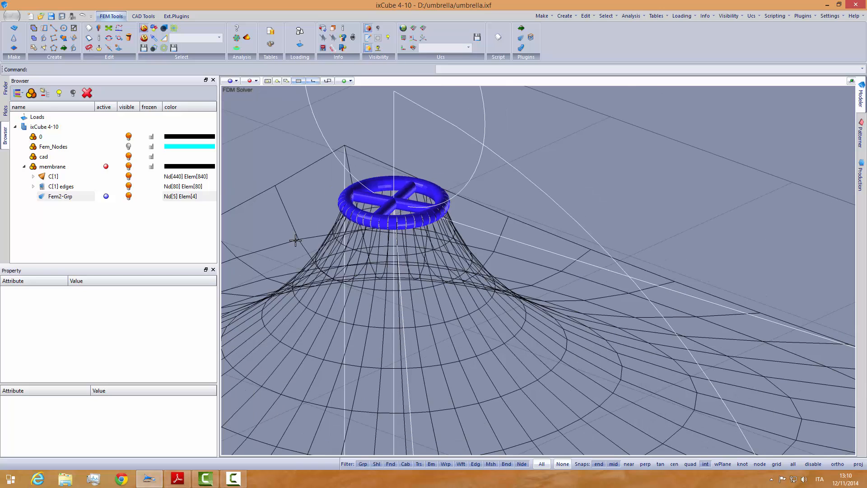
# Step: Change the seed of the membrane's ring[5] edge elements to the CHS 48.3x4.0 profile
pyautogui.click(34, 186)
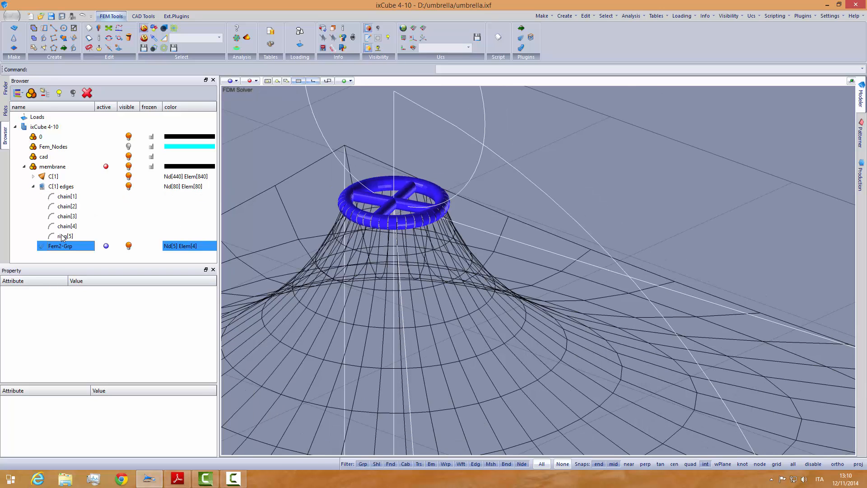
pyautogui.click(63, 237)
pyautogui.click(98, 350)
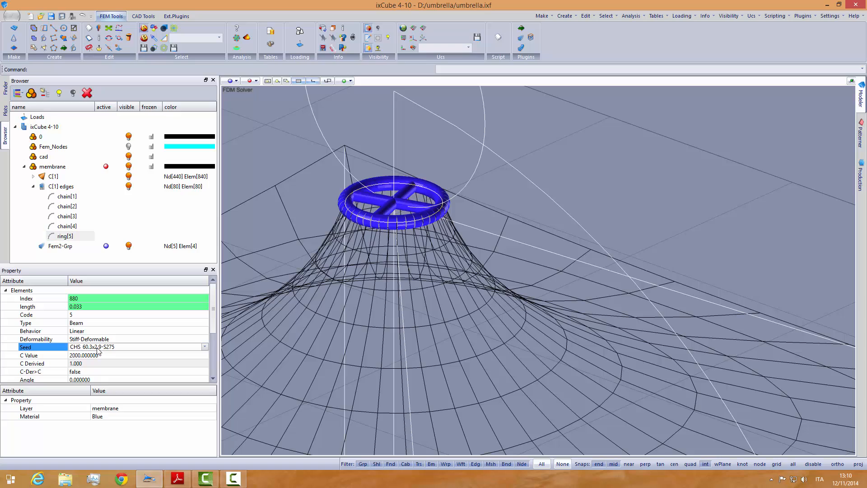
pyautogui.click(98, 351)
pyautogui.click(114, 410)
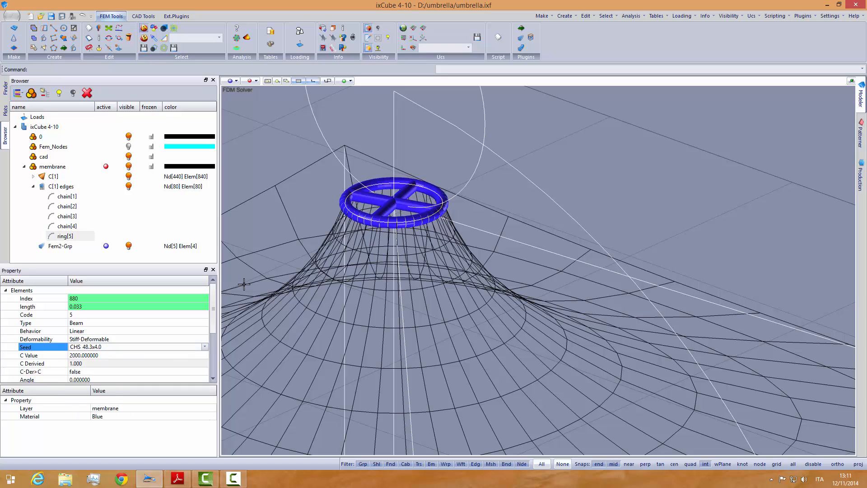
pyautogui.press('Escape')
pyautogui.scroll(-2, 409, 232)
pyautogui.moveTo(395, 254); pyautogui.dragTo(373, 271, button='middle')
pyautogui.scroll(3, 406, 239)
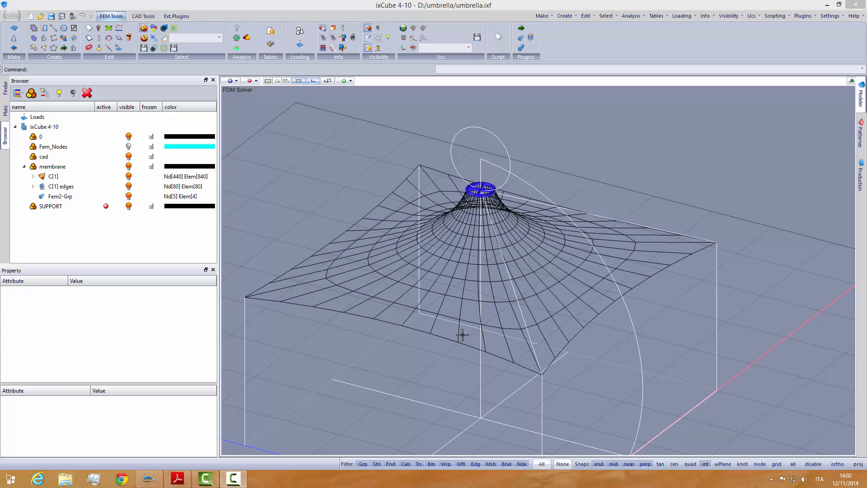
# Step: Draw two diagonal lines on the SUPPORT layer, each joining opposite corners of the membrane
pyautogui.moveTo(461, 330)
pyautogui.mouseDown(button='middle')
pyautogui.moveTo(476, 304)
pyautogui.moveTo(462, 319)
pyautogui.mouseUp(button='middle')
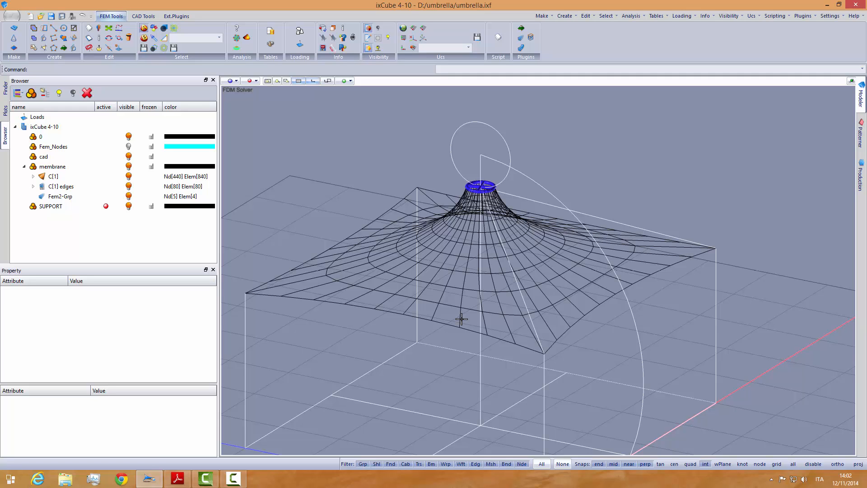
pyautogui.click(58, 210)
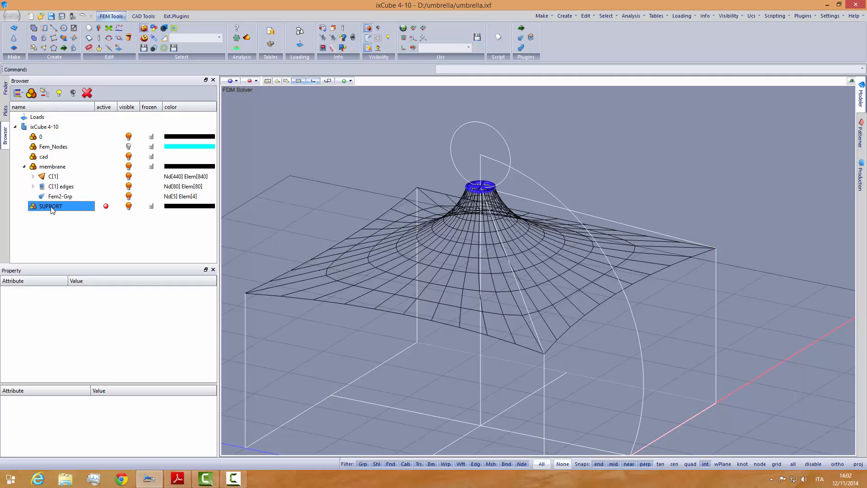
pyautogui.click(143, 16)
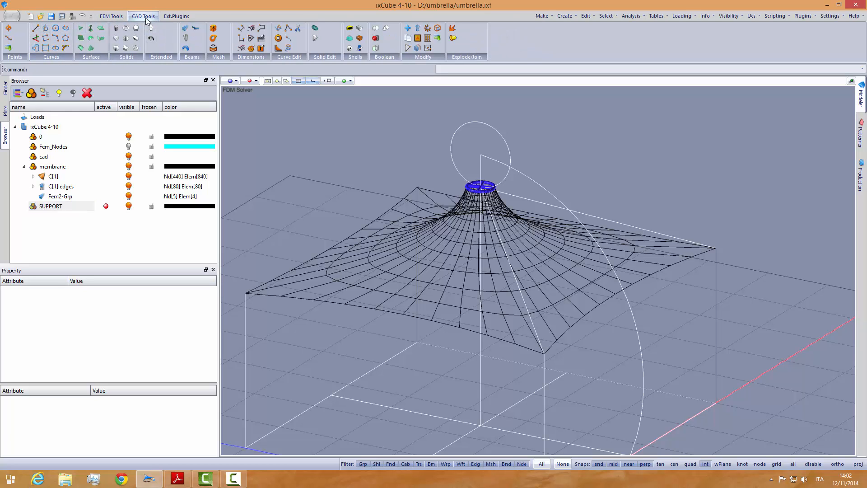
pyautogui.click(36, 28)
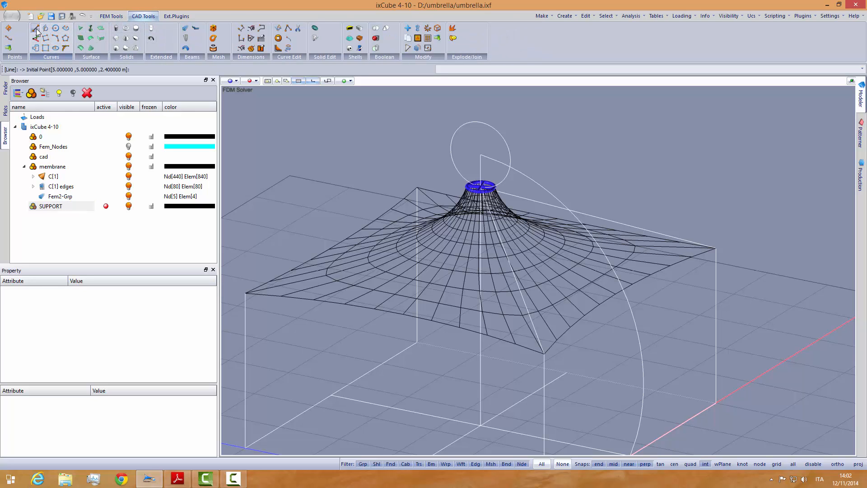
pyautogui.click(246, 293)
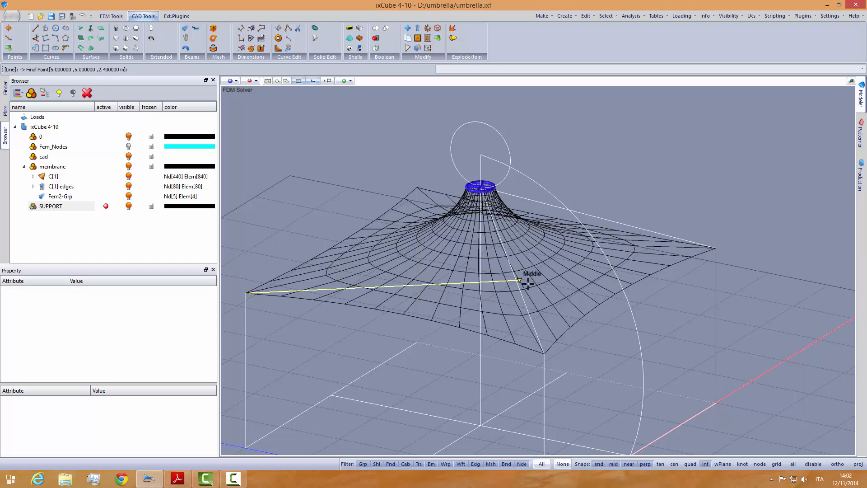
pyautogui.click(716, 248)
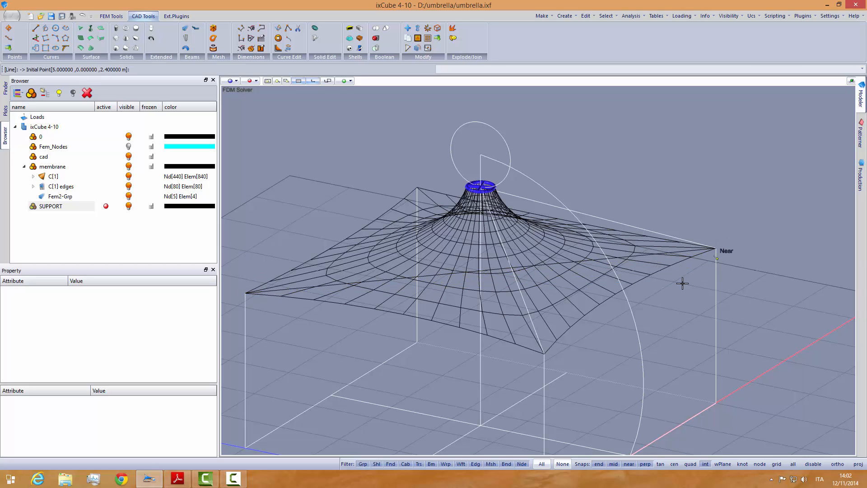
pyautogui.click(417, 188)
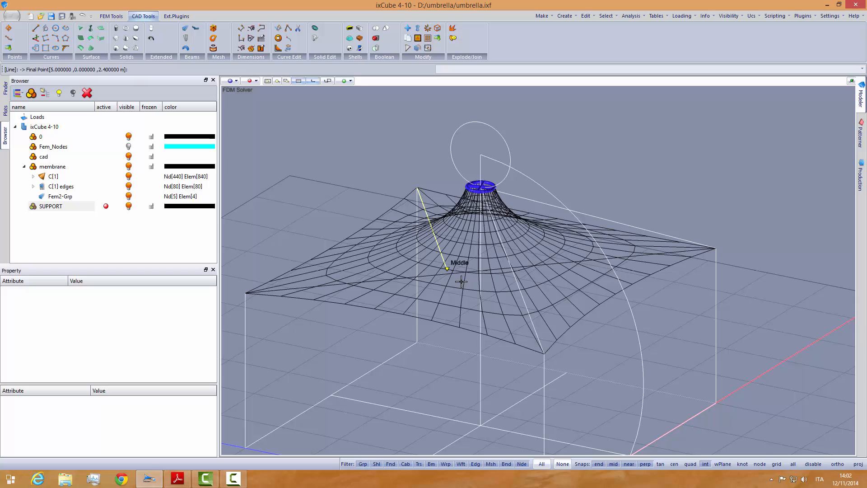
pyautogui.click(543, 354)
pyautogui.moveTo(523, 371)
pyautogui.mouseDown(button='middle')
pyautogui.moveTo(448, 364)
pyautogui.moveTo(484, 350)
pyautogui.moveTo(456, 367)
pyautogui.mouseUp(button='middle')
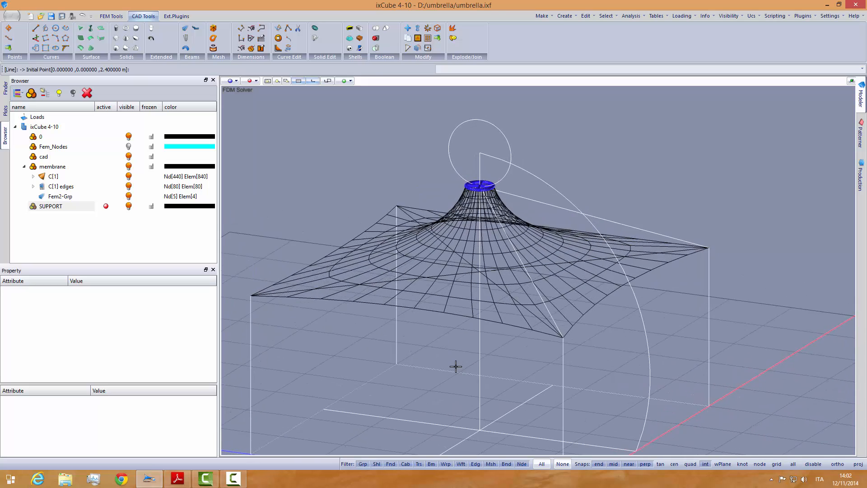
pyautogui.press('Escape')
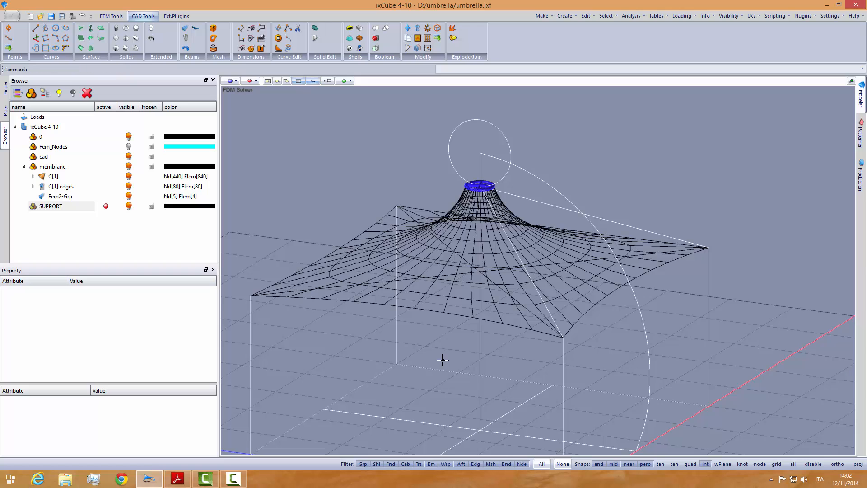
# Step: Set a vertical two-point UCS through two diagonally opposite membrane corners and view the model square to its plane
pyautogui.click(752, 16)
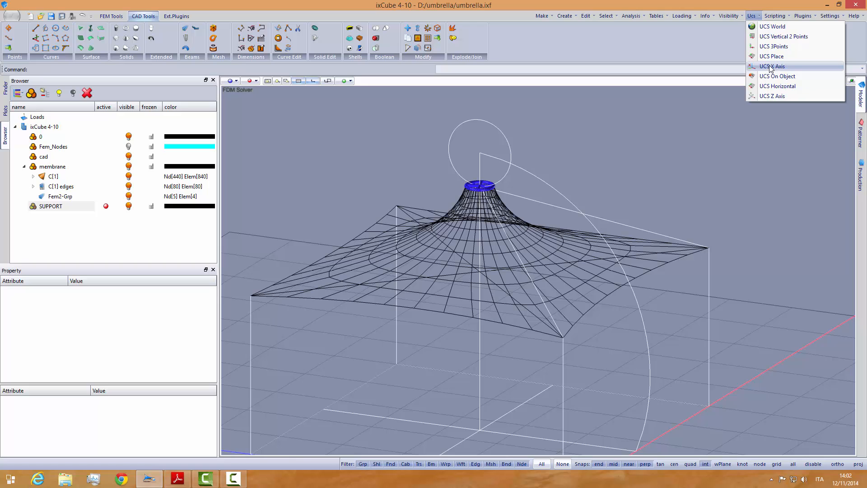
pyautogui.click(773, 36)
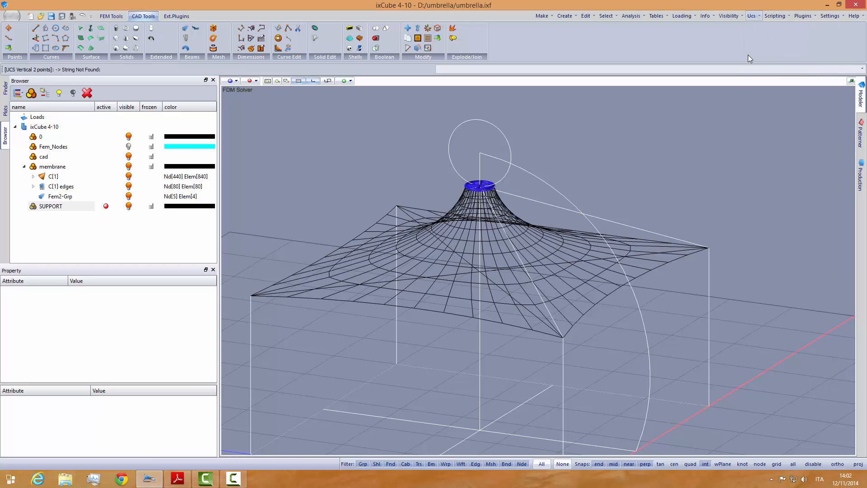
pyautogui.click(251, 296)
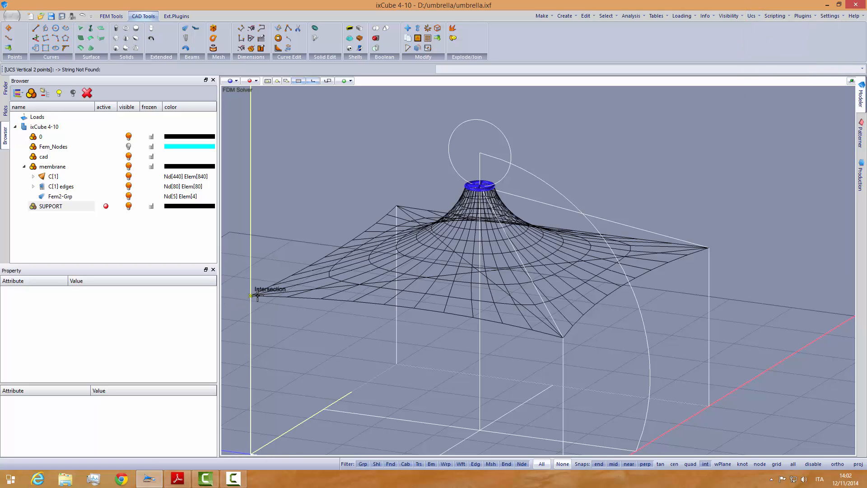
pyautogui.click(711, 247)
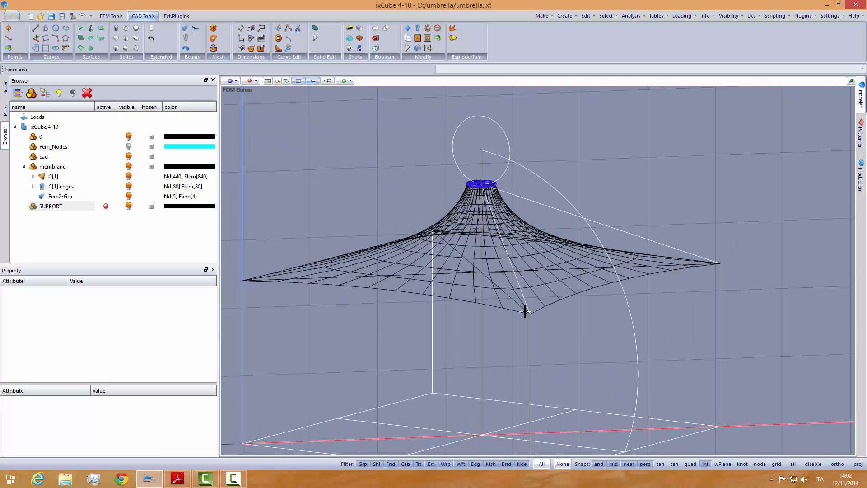
pyautogui.click(328, 81)
pyautogui.moveTo(478, 283)
pyautogui.mouseDown(button='middle')
pyautogui.moveTo(430, 286)
pyautogui.moveTo(487, 284)
pyautogui.mouseUp(button='middle')
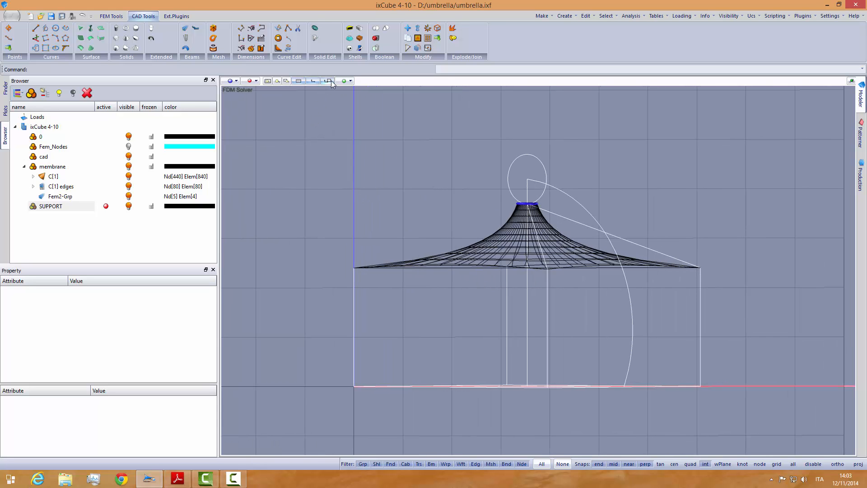
pyautogui.scroll(2, 531, 266)
pyautogui.scroll(-1, 508, 276)
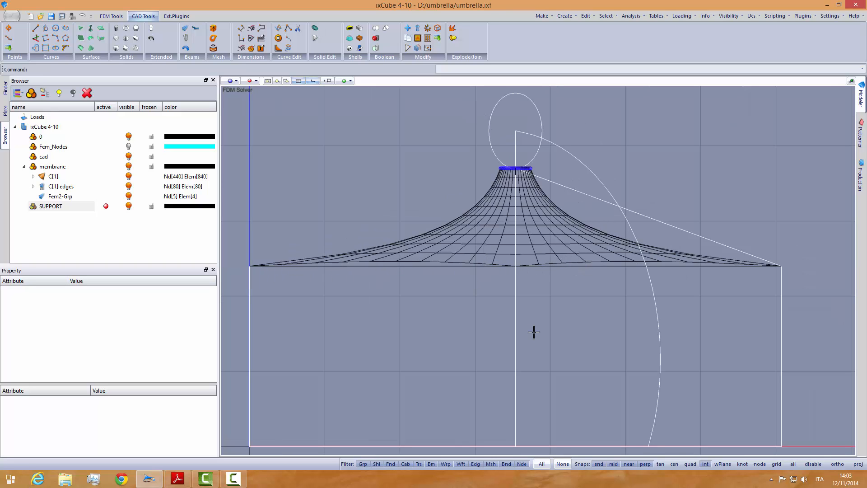
# Step: Set the SUPPORT layer's colour to Cyan
pyautogui.click(195, 206)
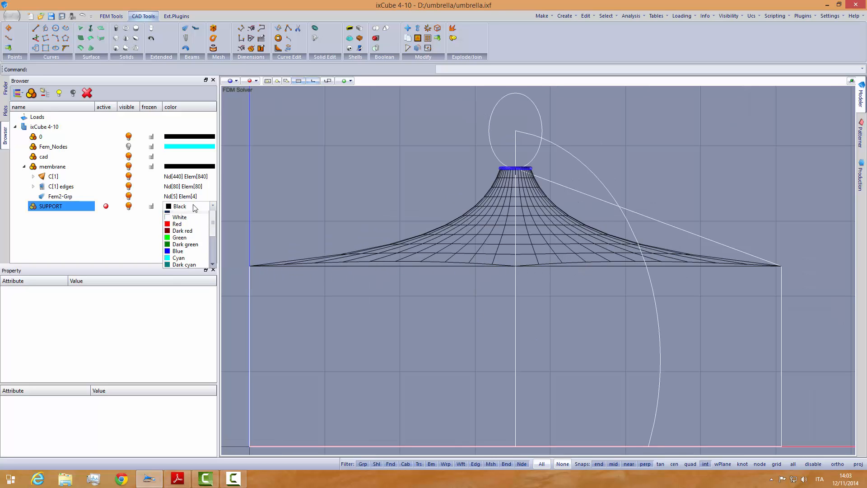
pyautogui.click(189, 277)
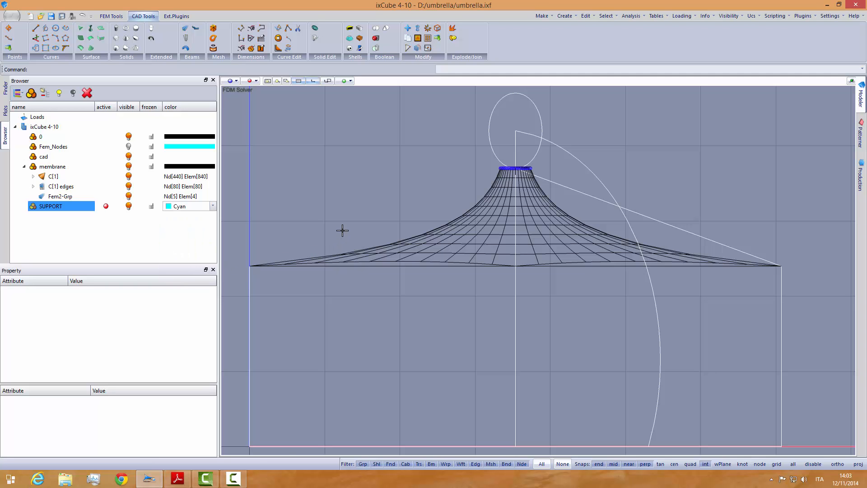
pyautogui.moveTo(341, 231)
pyautogui.mouseDown(button='middle')
pyautogui.moveTo(339, 246)
pyautogui.moveTo(341, 238)
pyautogui.moveTo(347, 246)
pyautogui.mouseUp(button='middle')
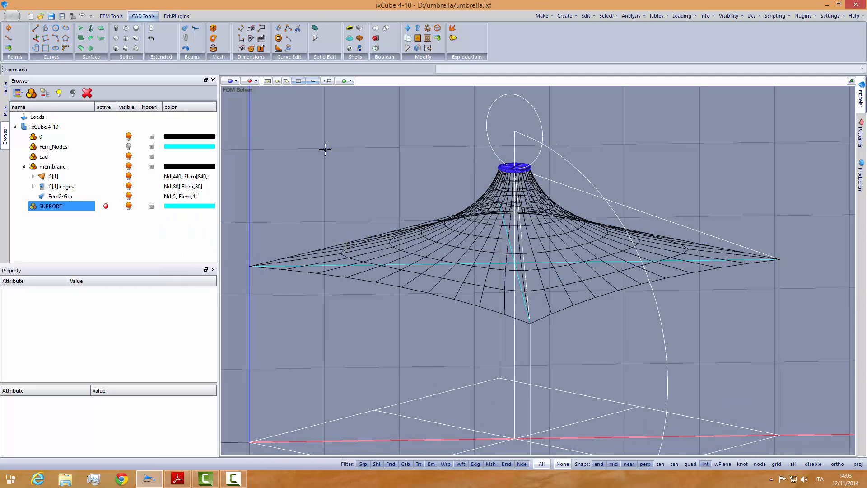
# Step: Return to the view square to the UCS plane and enable the projection snap option
pyautogui.click(329, 80)
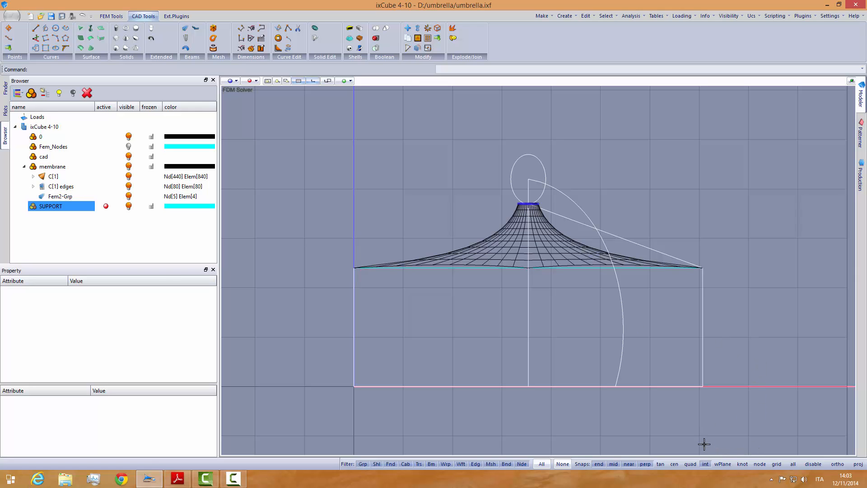
pyautogui.click(858, 464)
pyautogui.scroll(3, 543, 260)
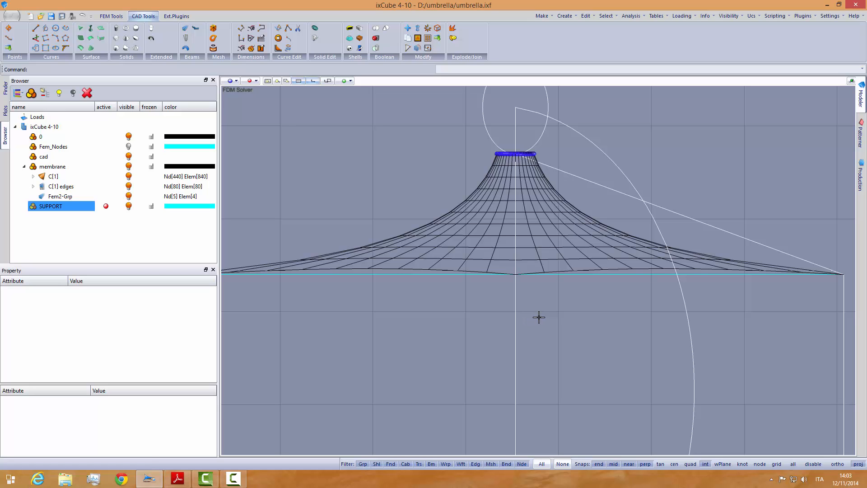
pyautogui.scroll(-1, 549, 318)
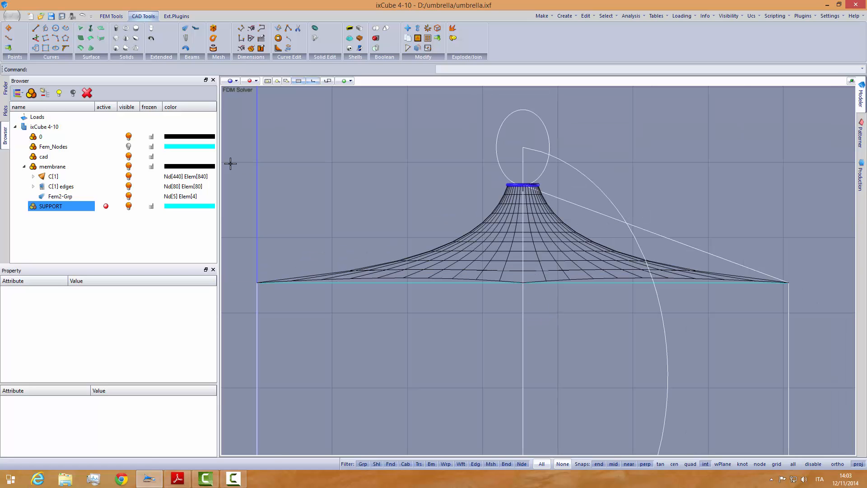
# Step: Draw a sloping line from a membrane corner up to the central axis, ending at a height of about 2.78 m
pyautogui.click(36, 29)
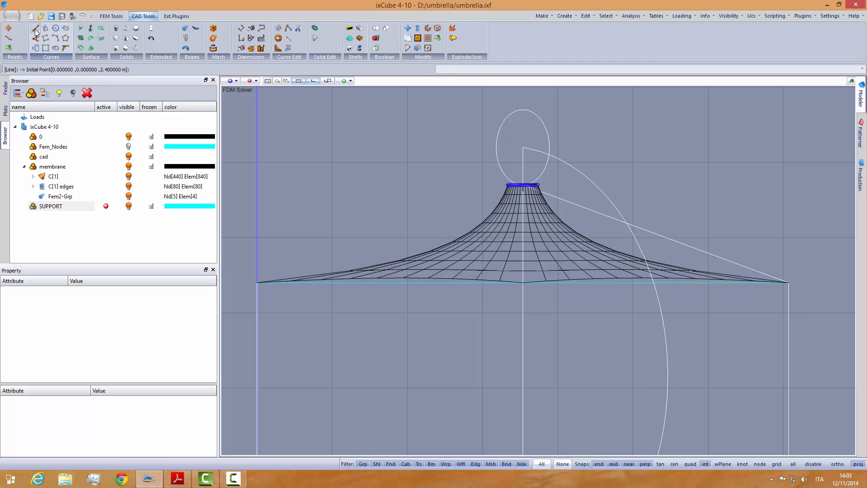
pyautogui.scroll(2, 264, 288)
pyautogui.scroll(1, 264, 287)
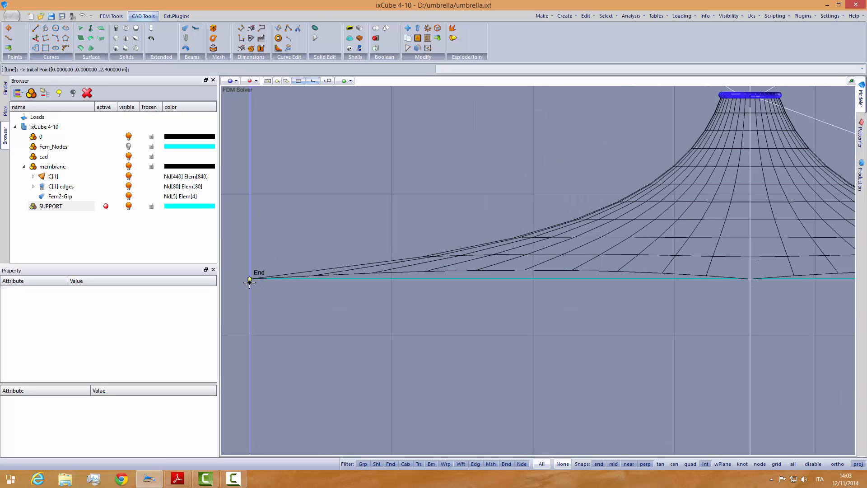
pyautogui.click(250, 280)
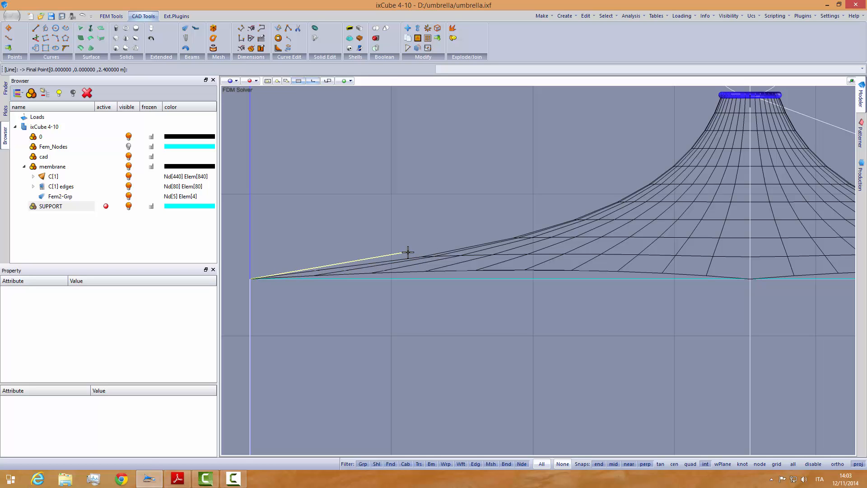
pyautogui.click(750, 226)
pyautogui.scroll(-3, 486, 249)
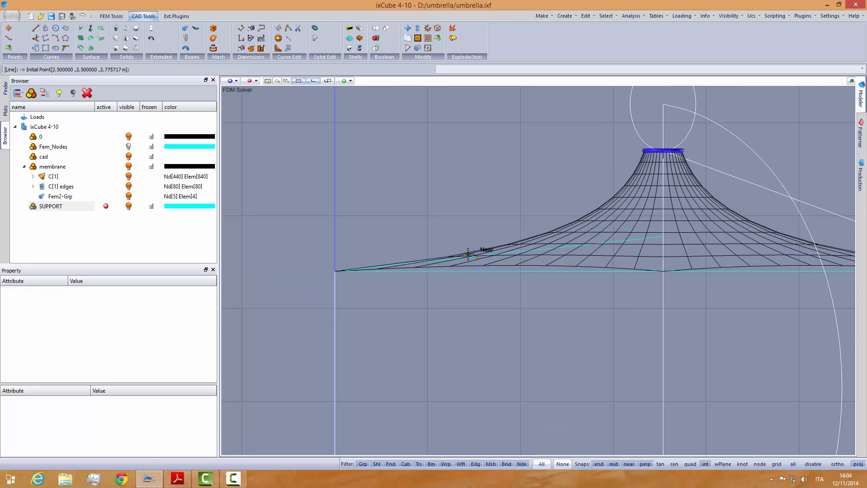
# Step: Switch to a 3D view and hide the cad layer and the C[1] membrane mesh to expose the support lines
pyautogui.click(234, 81)
pyautogui.click(248, 161)
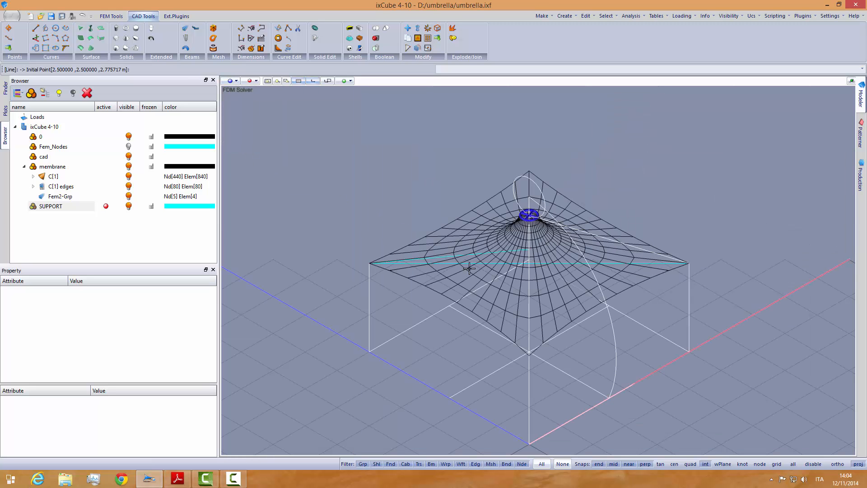
pyautogui.scroll(5, 487, 278)
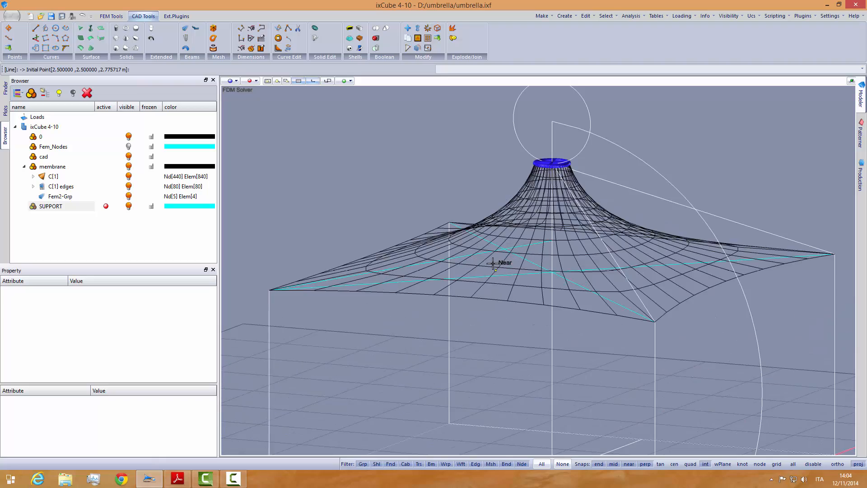
pyautogui.moveTo(458, 256); pyautogui.dragTo(466, 270, button='middle')
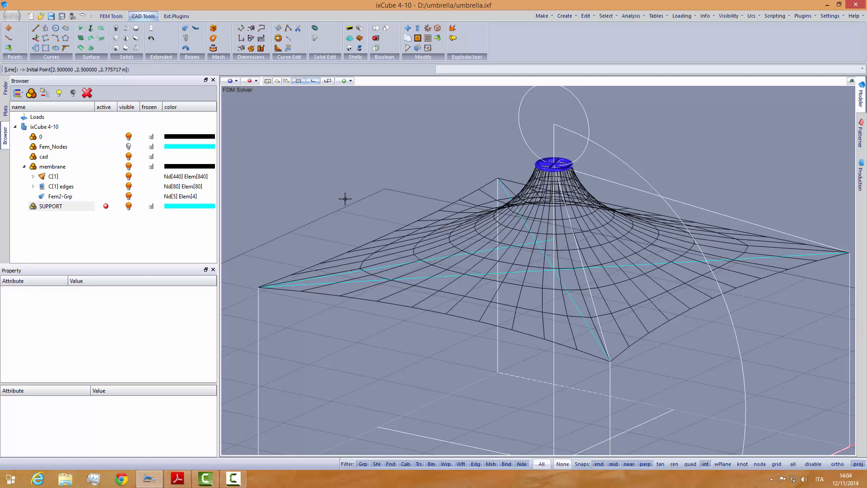
pyautogui.click(129, 156)
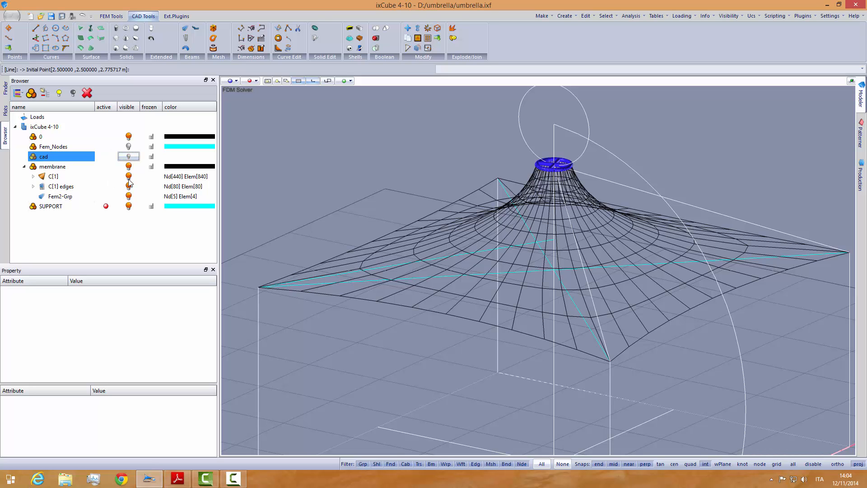
pyautogui.click(129, 177)
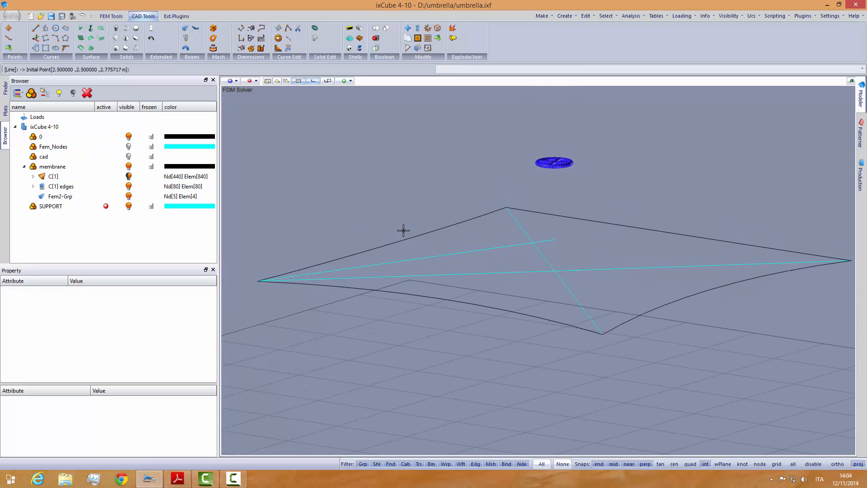
pyautogui.moveTo(404, 230); pyautogui.dragTo(405, 235, button='middle')
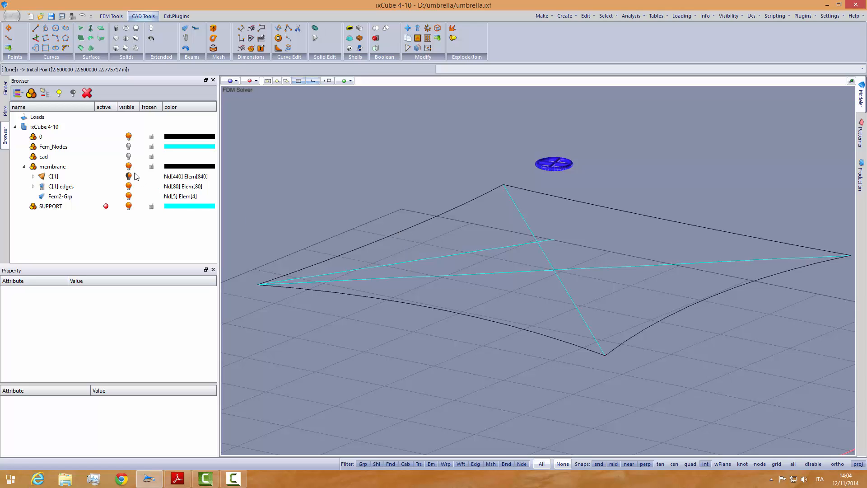
# Step: Show the cad layer, hide the membrane layer and toggle the near snap
pyautogui.click(129, 157)
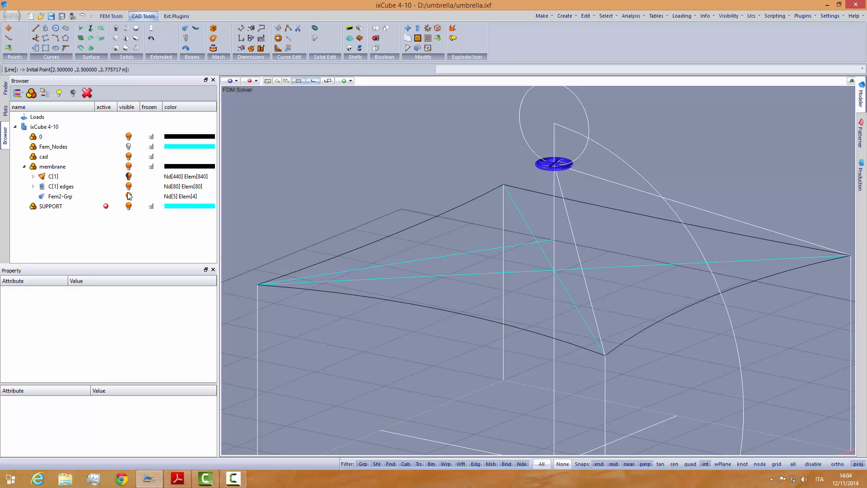
pyautogui.click(128, 167)
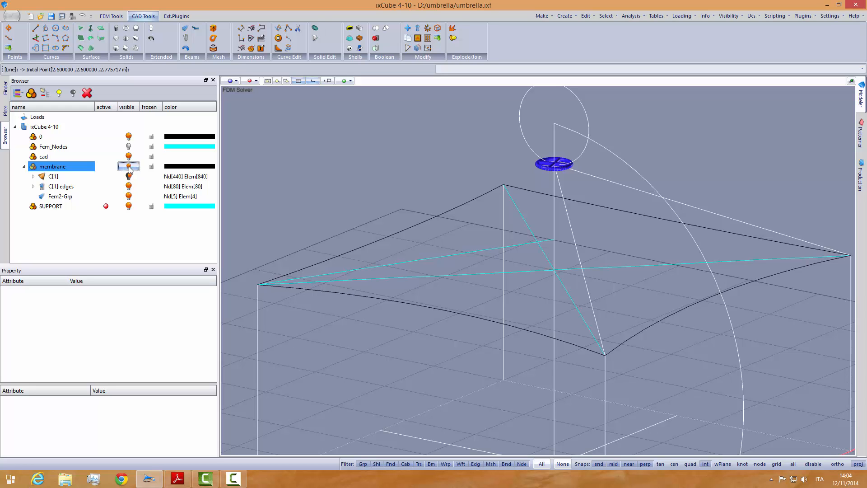
pyautogui.moveTo(406, 238); pyautogui.dragTo(420, 234, button='middle')
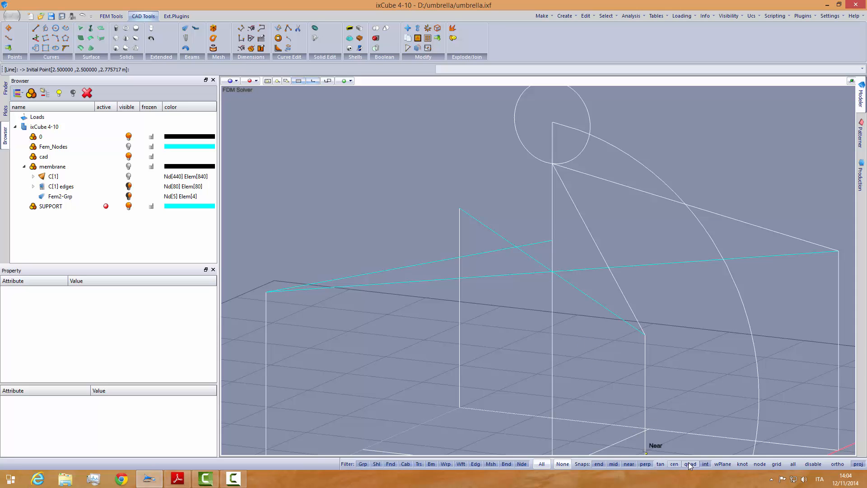
pyautogui.click(628, 465)
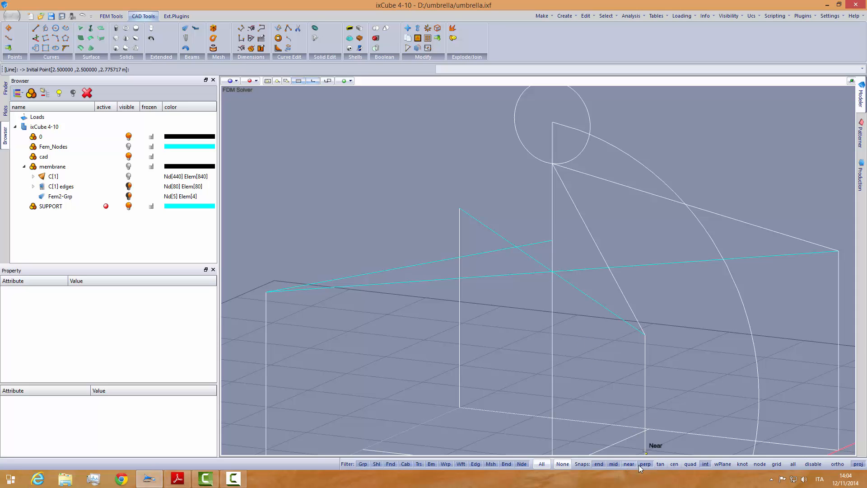
pyautogui.click(552, 240)
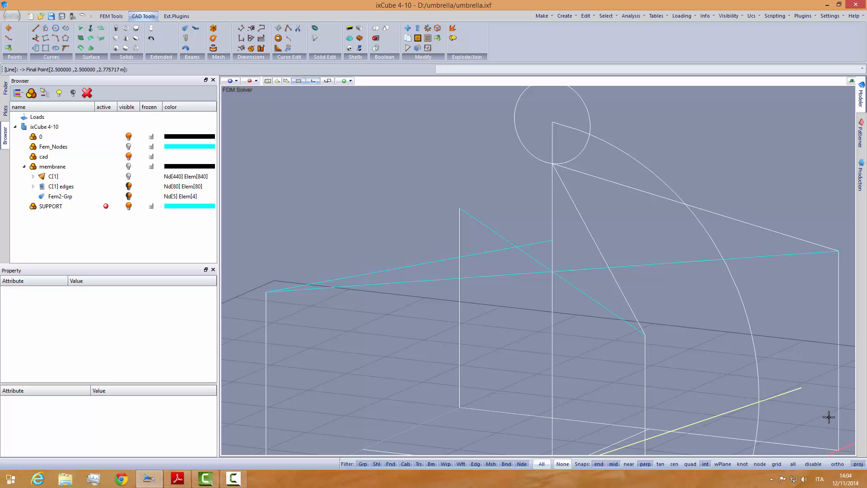
pyautogui.click(688, 374)
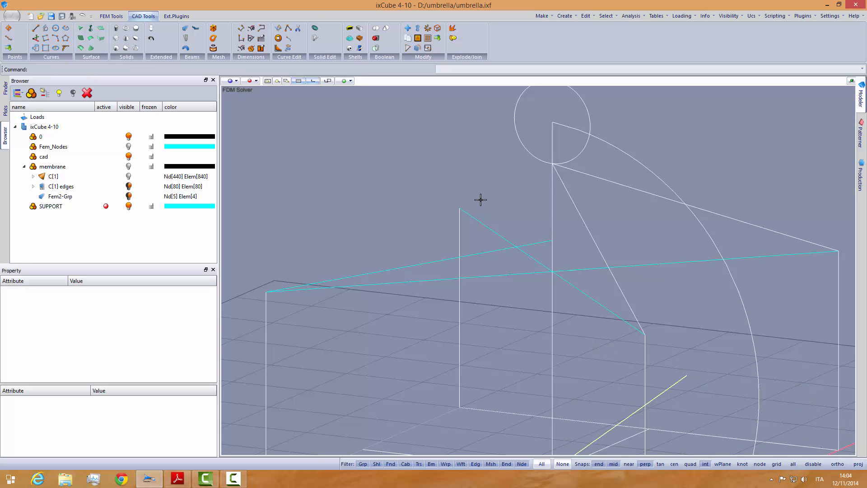
pyautogui.press('Return')
# Step: Draw support lines from the upper point on the central axis to the three remaining corners
pyautogui.click(558, 244)
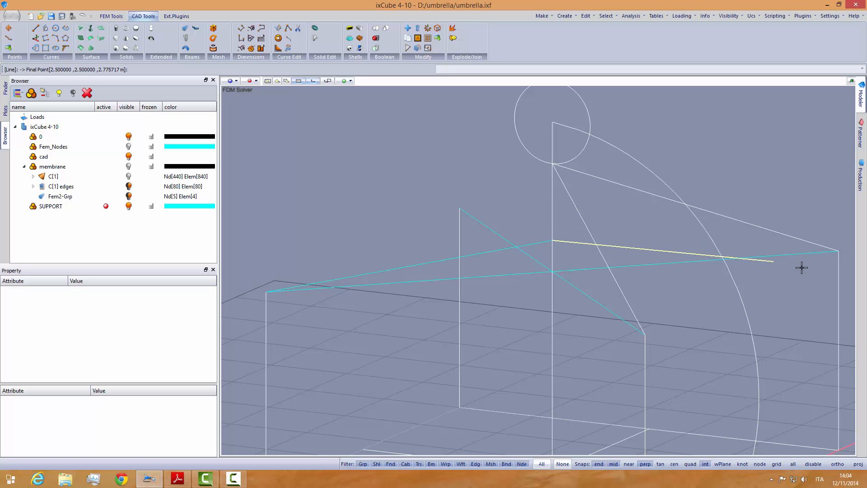
pyautogui.click(838, 250)
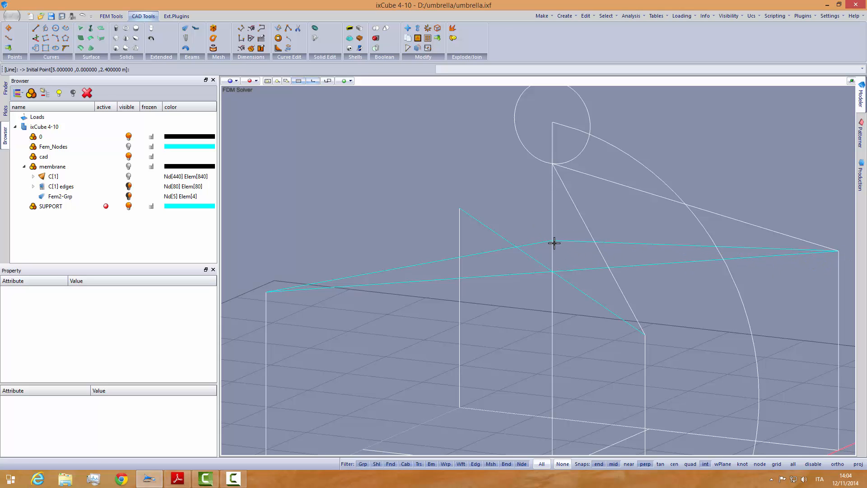
pyautogui.click(555, 243)
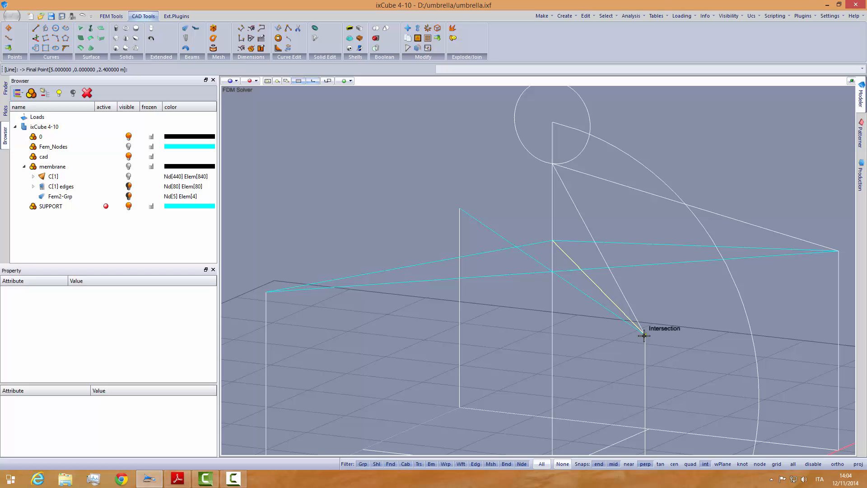
pyautogui.click(461, 209)
pyautogui.press('Escape')
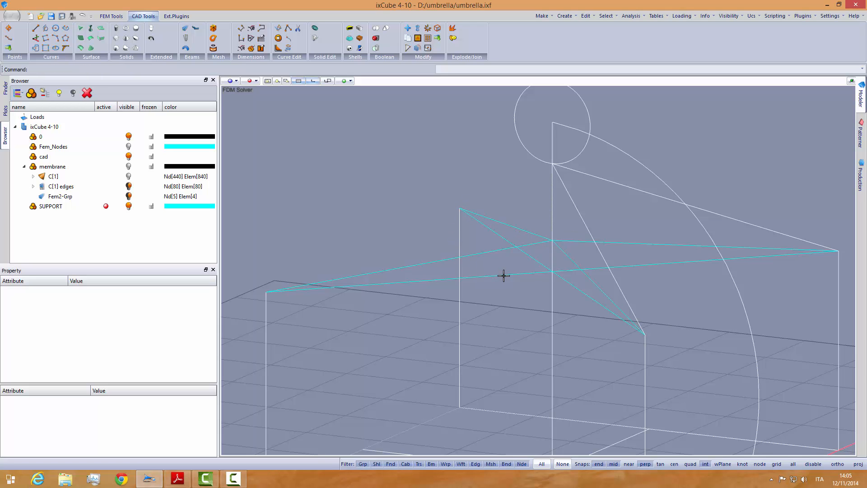
# Step: Shorten both full diagonals by moving one end point of each to their crossing on the central axis
pyautogui.click(504, 275)
pyautogui.click(267, 293)
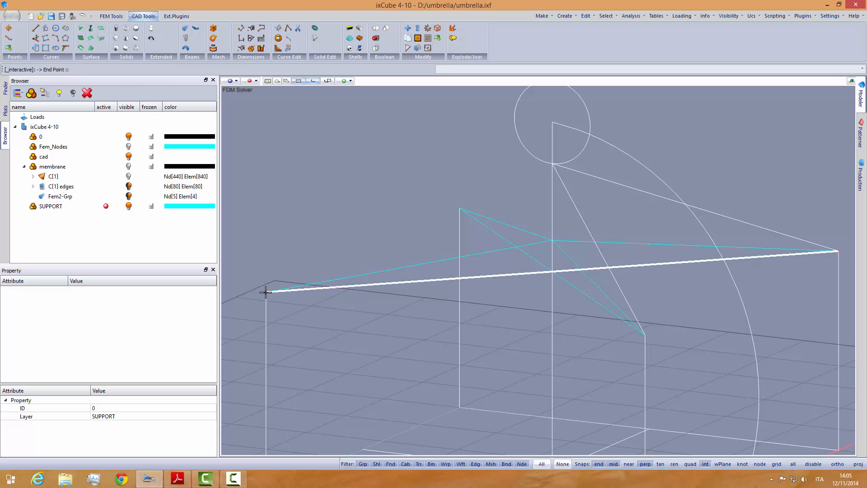
pyautogui.click(553, 271)
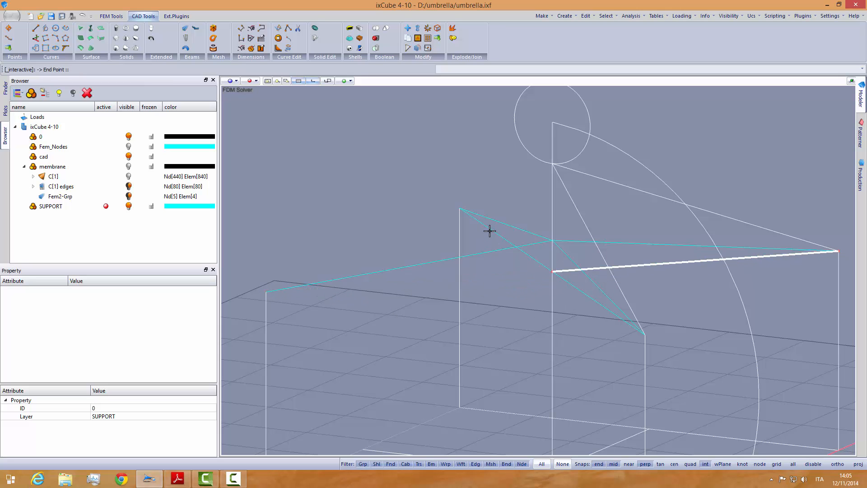
pyautogui.click(490, 229)
pyautogui.click(459, 208)
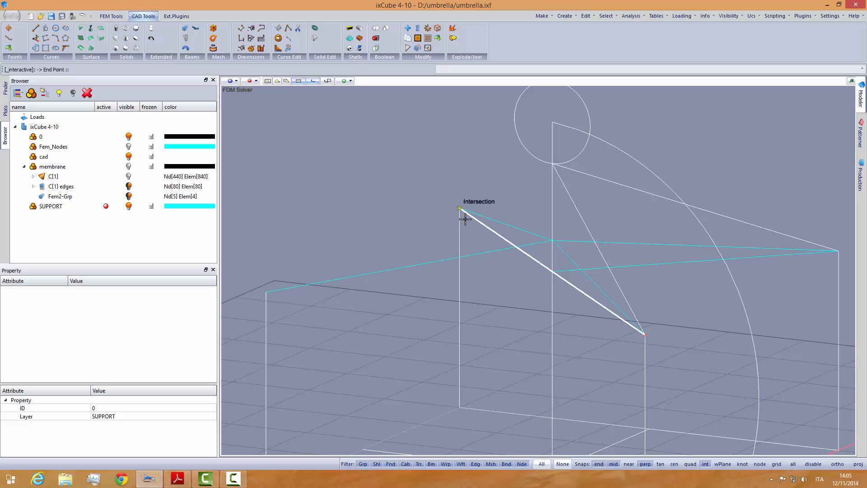
pyautogui.click(553, 271)
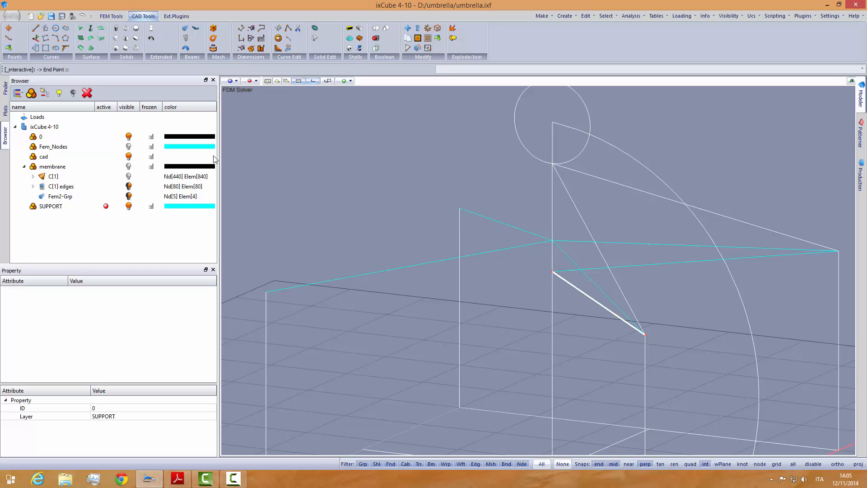
# Step: Draw lines from the diagonals' crossing to the two corners where the shortened diagonals no longer reach
pyautogui.click(35, 28)
pyautogui.click(553, 274)
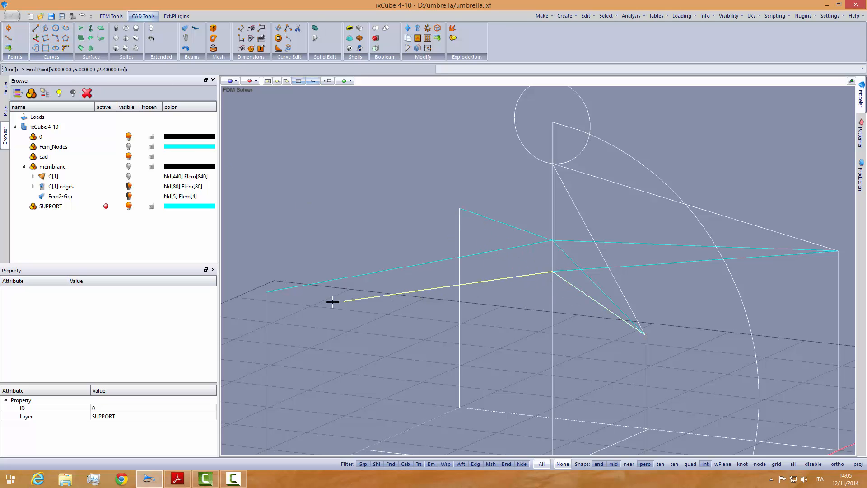
pyautogui.click(266, 293)
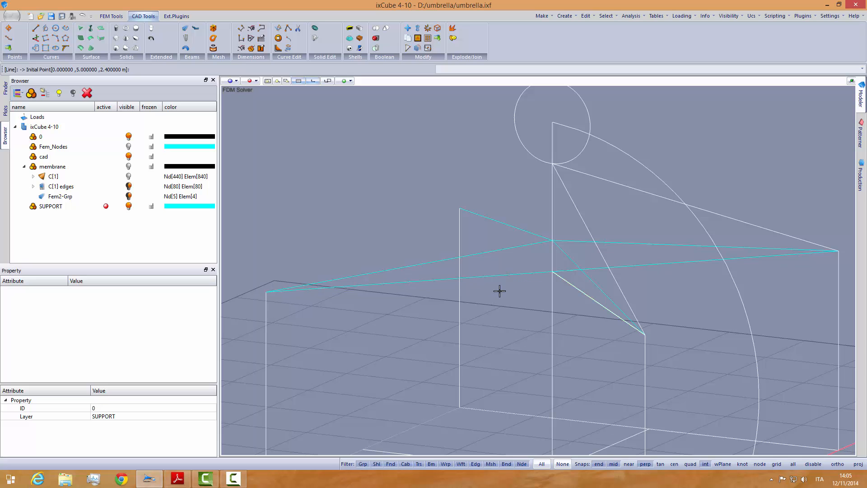
pyautogui.click(552, 271)
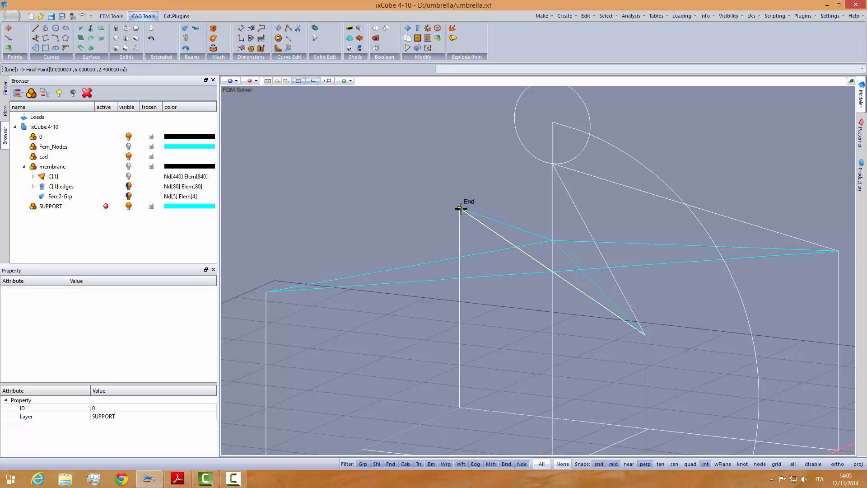
pyautogui.click(464, 203)
# Step: Draw the central mast as consecutive vertical lines from the diagonals' crossing to heights of about 2.78 m, 3.7 m and 4.2 m
pyautogui.scroll(2, 571, 226)
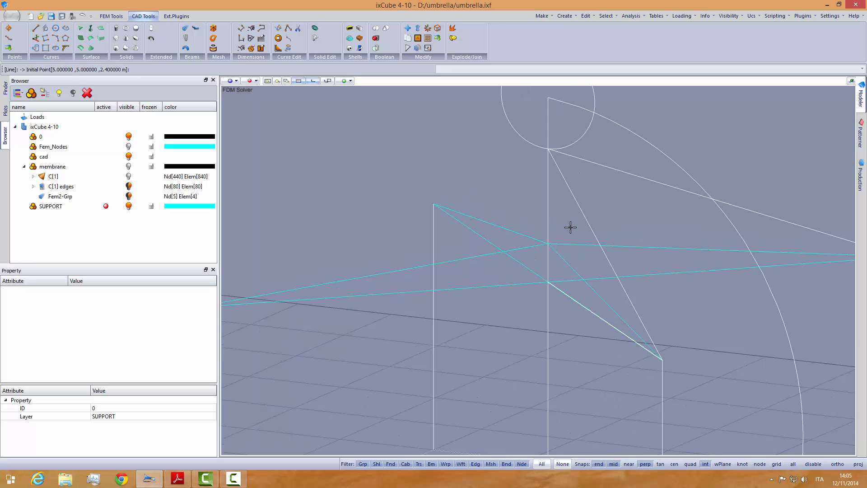
pyautogui.click(548, 282)
pyautogui.click(549, 245)
pyautogui.click(547, 244)
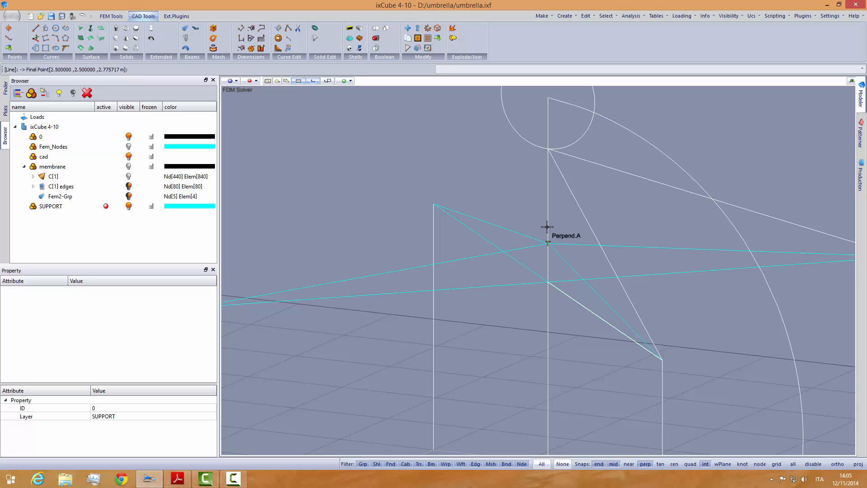
pyautogui.scroll(1, 553, 154)
pyautogui.click(545, 144)
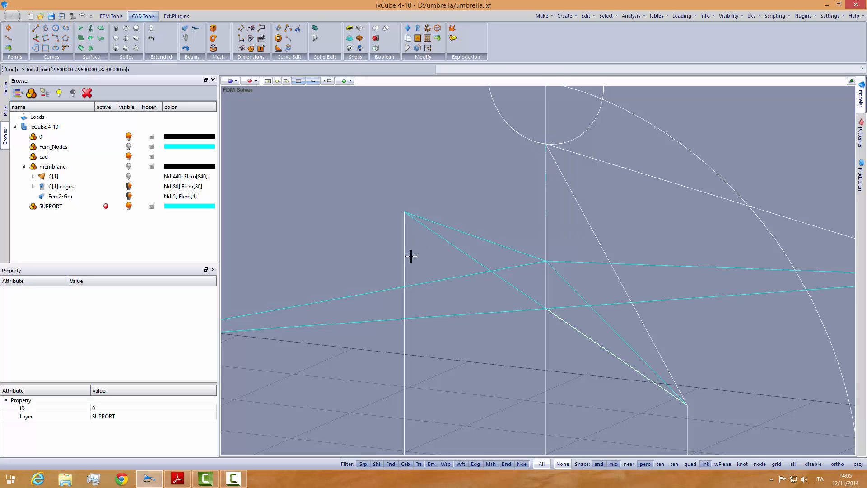
pyautogui.scroll(-1, 413, 255)
pyautogui.scroll(1, 524, 161)
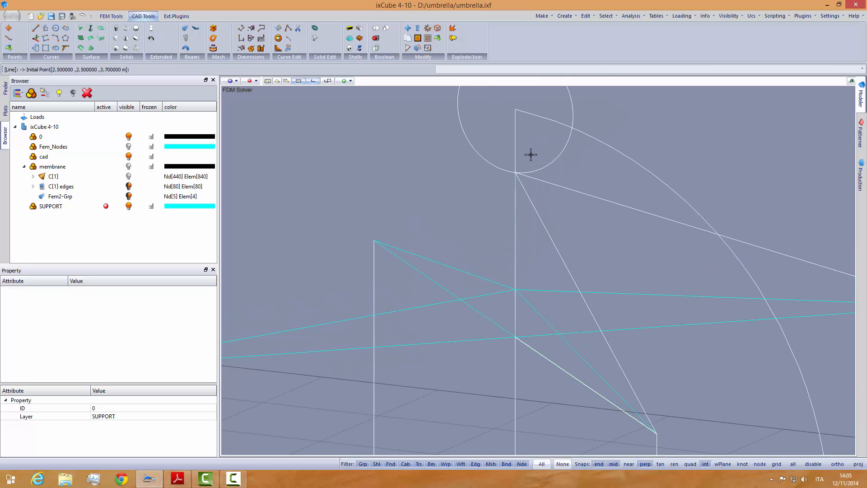
pyautogui.click(515, 171)
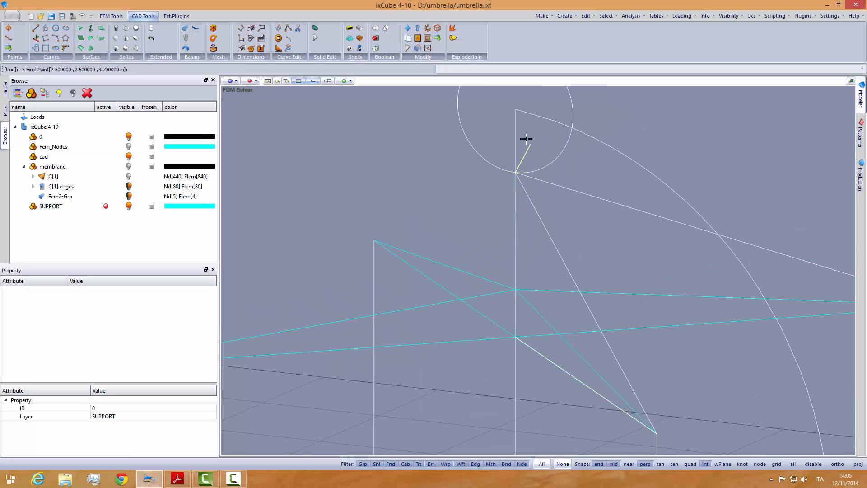
pyautogui.click(516, 110)
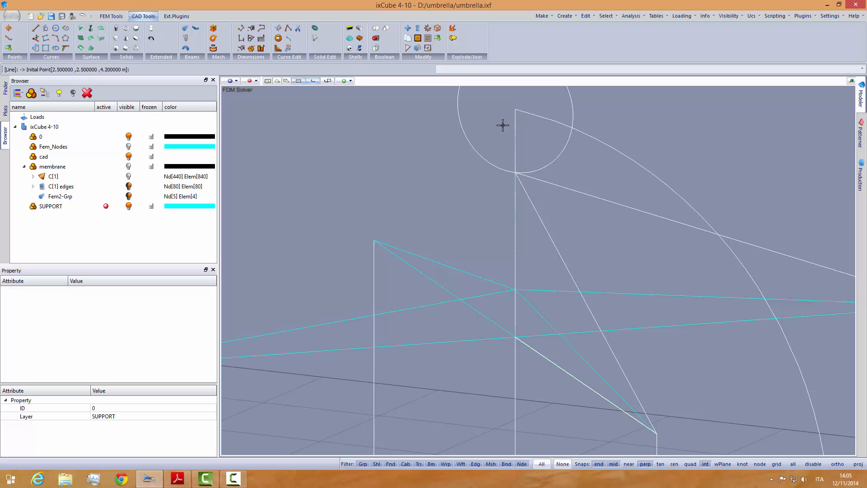
# Step: Hide the cad layer, leave the line command and clear the selection to show only the support lines
pyautogui.click(129, 157)
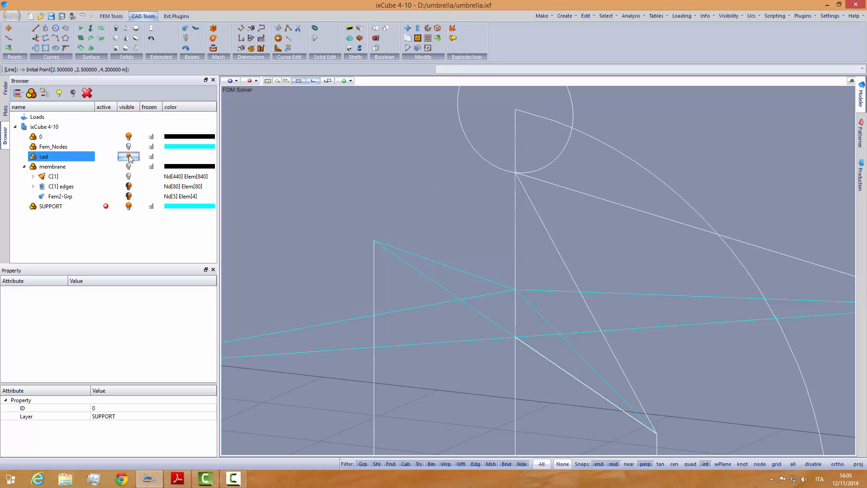
pyautogui.click(361, 166)
pyautogui.scroll(-2, 444, 174)
pyautogui.press('Escape')
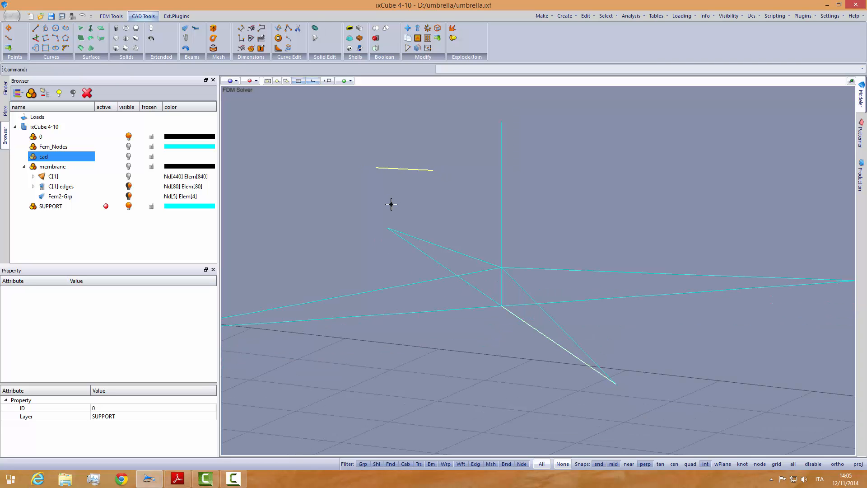
pyautogui.moveTo(391, 205); pyautogui.dragTo(411, 199, button='middle')
pyautogui.press('Escape')
pyautogui.scroll(-2, 516, 343)
pyautogui.moveTo(489, 347)
pyautogui.mouseDown(button='middle')
pyautogui.moveTo(468, 332)
pyautogui.moveTo(485, 353)
pyautogui.mouseUp(button='middle')
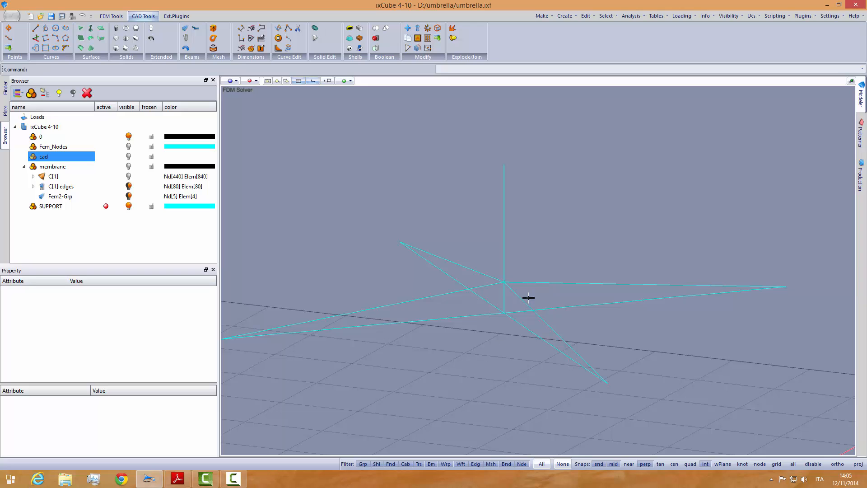
# Step: Check which layer the middle segment of the central mast is on and inspect the support lines
pyautogui.click(488, 212)
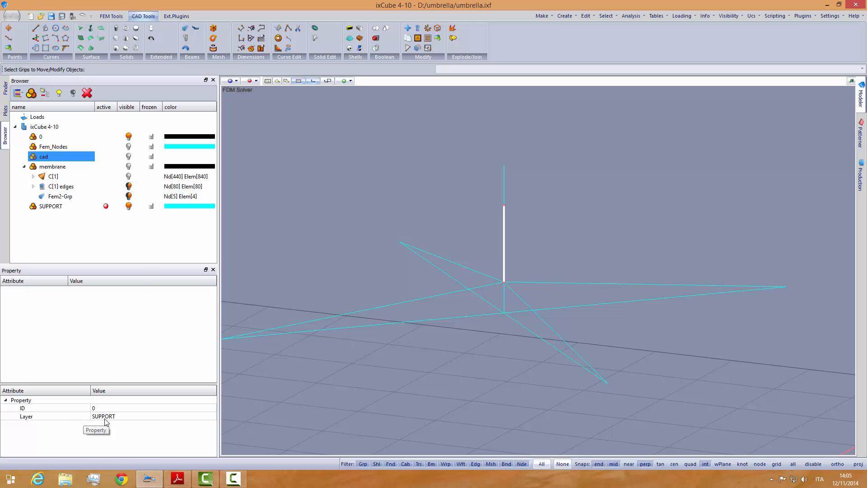
pyautogui.click(388, 210)
pyautogui.moveTo(490, 200); pyautogui.dragTo(459, 316, button='right')
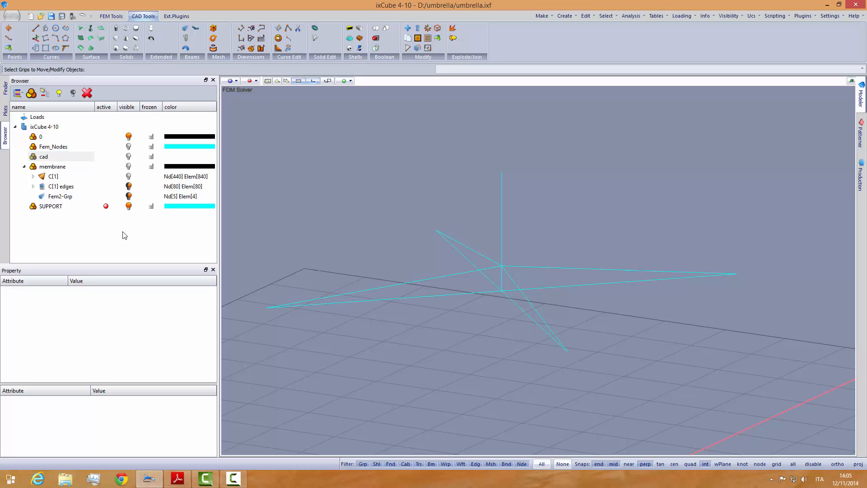
# Step: Create a new layer named fem_support
pyautogui.click(25, 167)
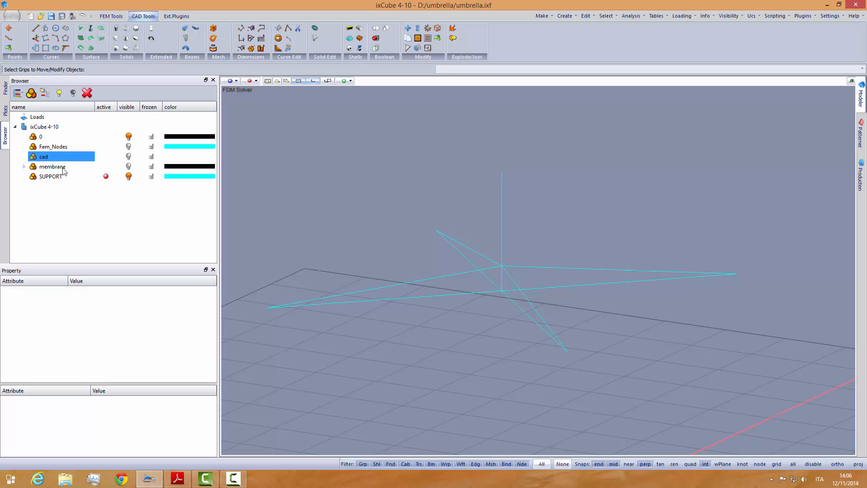
pyautogui.click(31, 93)
pyautogui.click(50, 187)
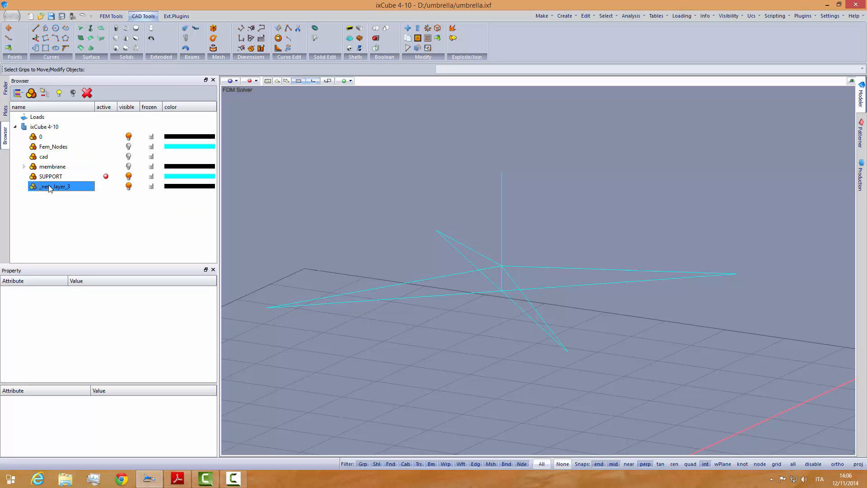
pyautogui.press('F2')
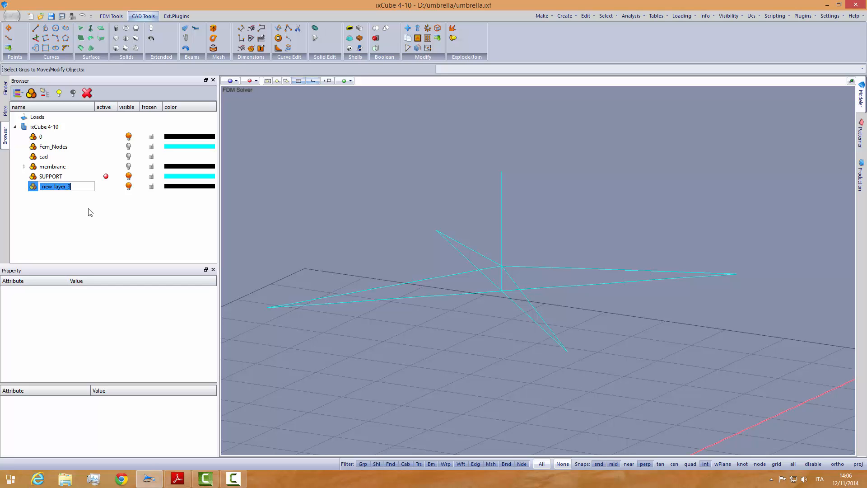
pyautogui.write('fem_SUPPORT')
pyautogui.click(89, 209)
pyautogui.click(70, 188)
pyautogui.press('F2')
pyautogui.press('End')
pyautogui.press('Return')
# Step: Make the fem_support layer active and add a FEM-2D group to it
pyautogui.click(106, 186)
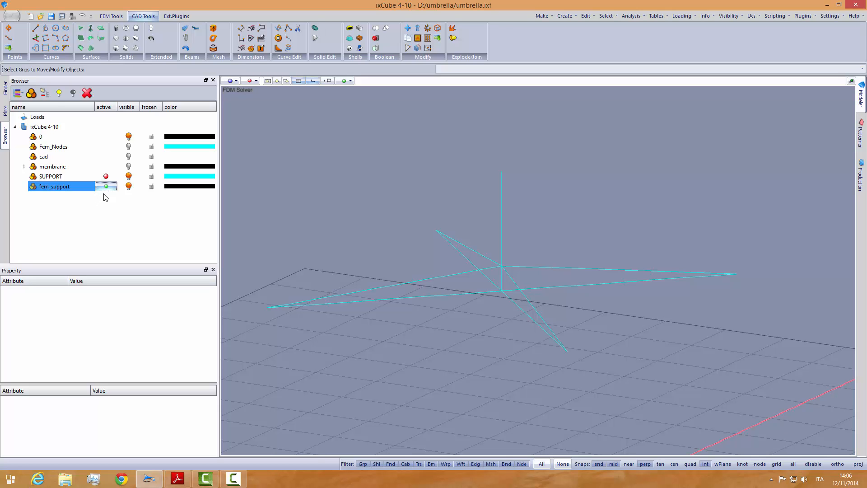
pyautogui.click(45, 94)
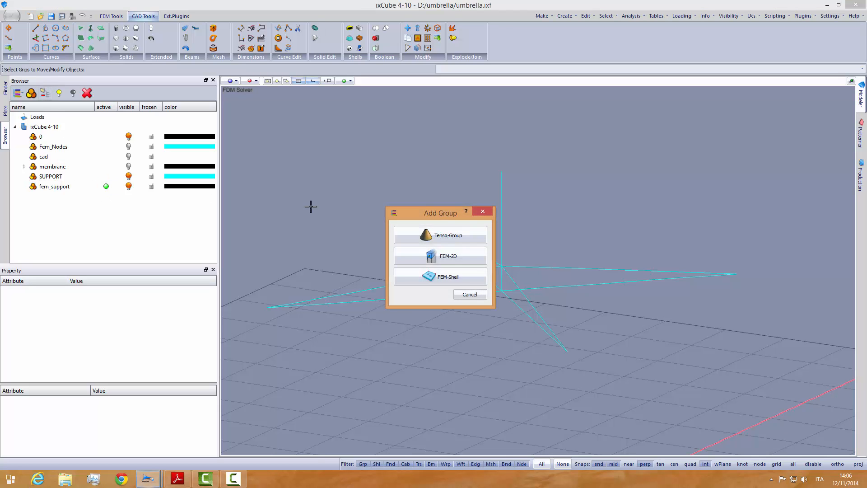
pyautogui.click(458, 258)
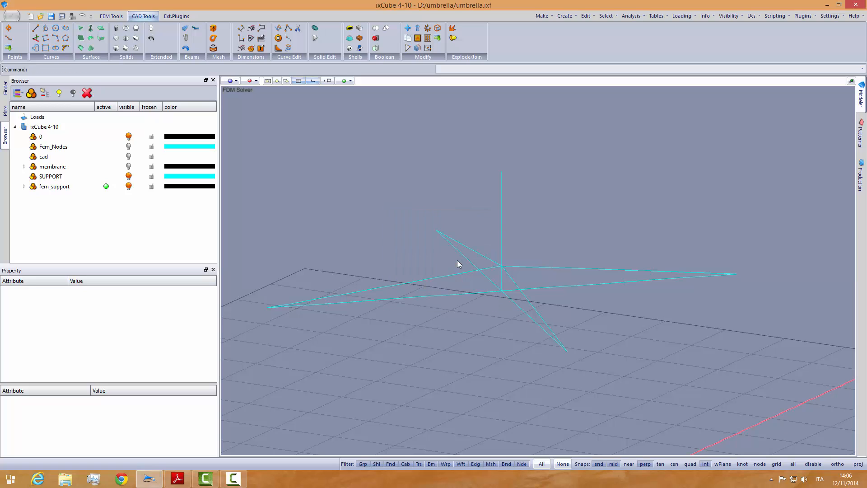
pyautogui.click(24, 186)
pyautogui.click(55, 197)
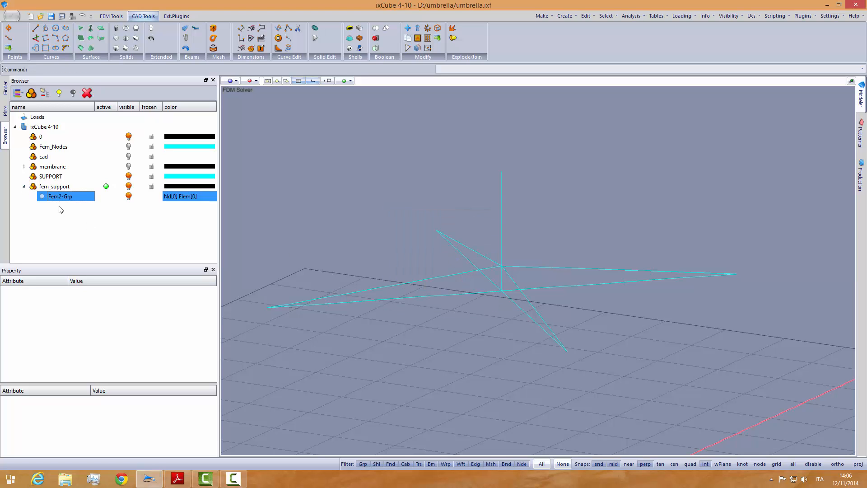
# Step: Make the Fem2-Grp under fem_support active and generate its elements from all support lines, keeping the default mesh options
pyautogui.click(103, 196)
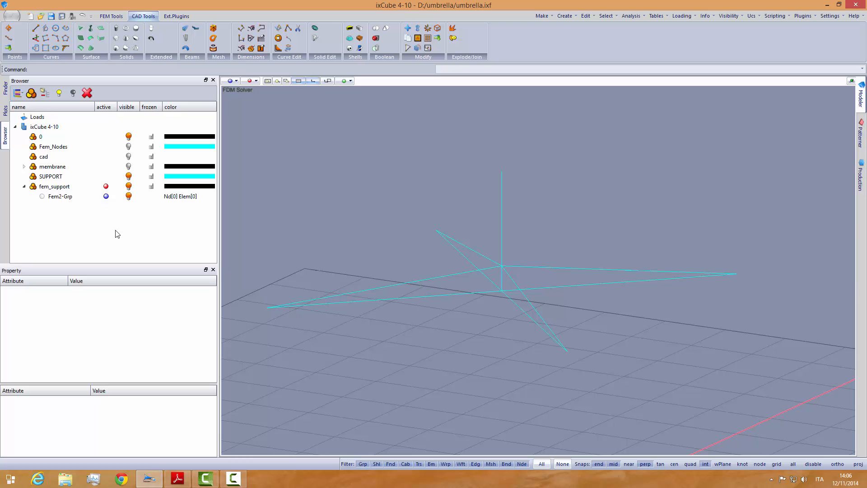
pyautogui.moveTo(265, 156); pyautogui.dragTo(768, 380)
pyautogui.moveTo(520, 389)
pyautogui.mouseDown(button='middle')
pyautogui.moveTo(453, 372)
pyautogui.moveTo(505, 385)
pyautogui.mouseUp(button='middle')
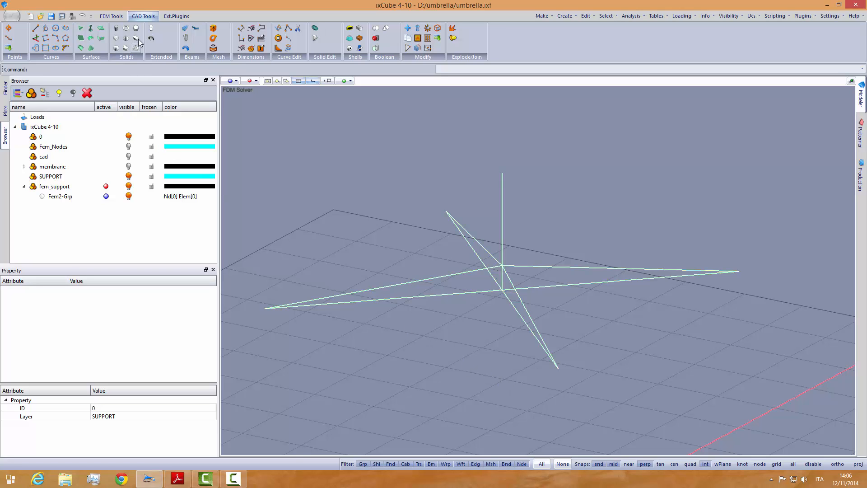
pyautogui.click(111, 15)
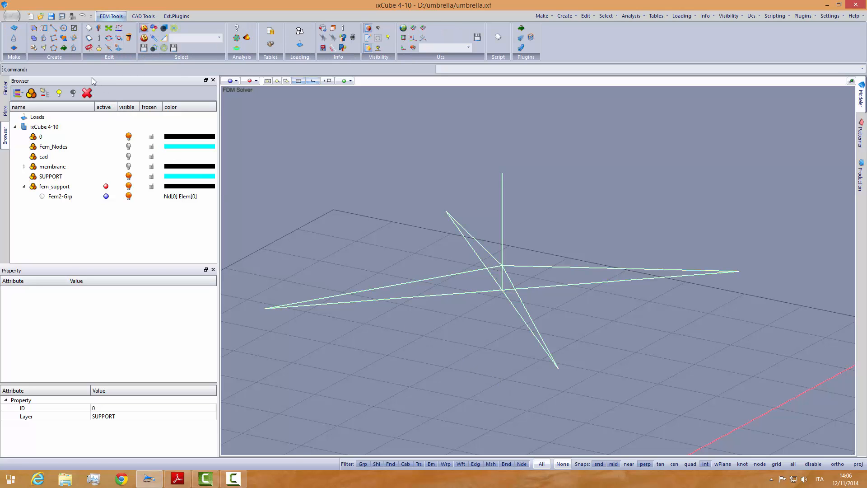
pyautogui.click(34, 48)
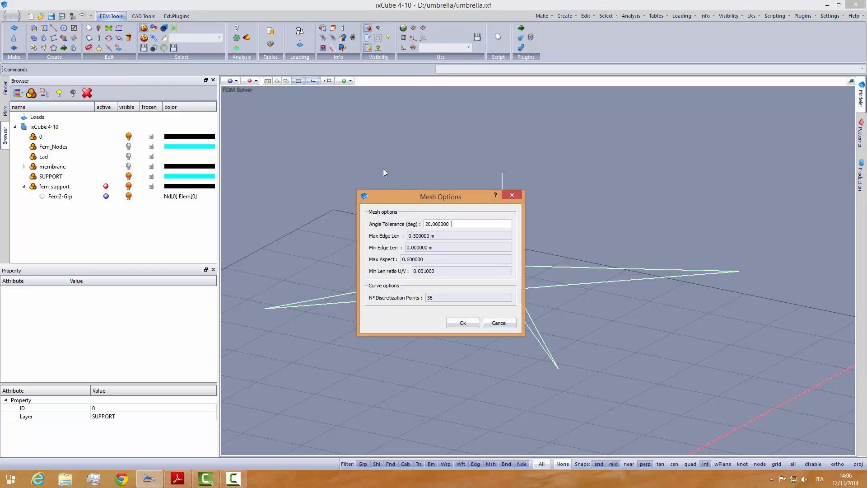
pyautogui.moveTo(417, 197); pyautogui.dragTo(660, 119)
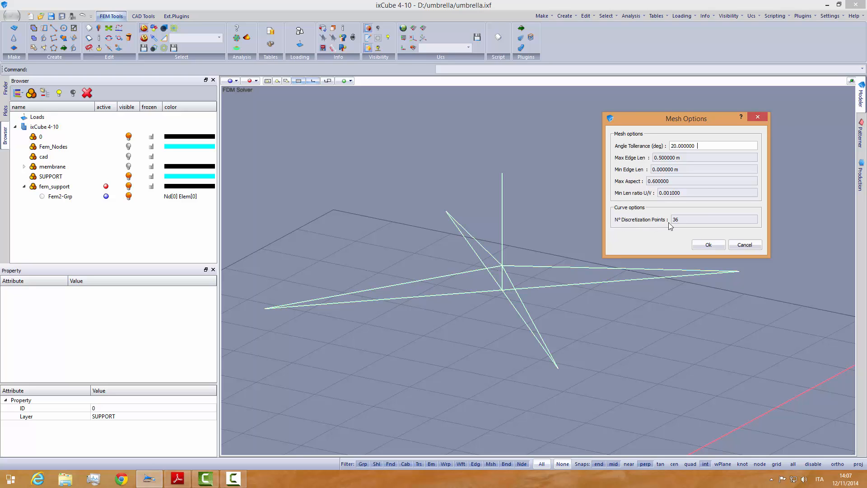
pyautogui.click(682, 220)
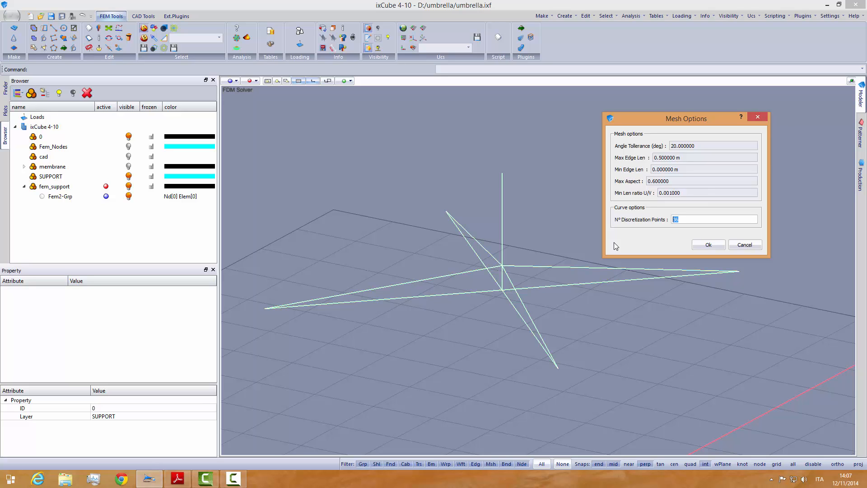
pyautogui.click(698, 242)
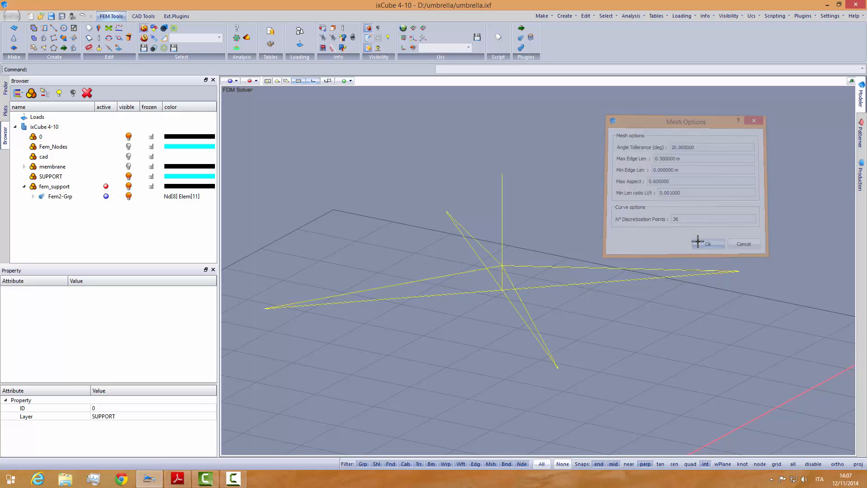
pyautogui.press('Escape')
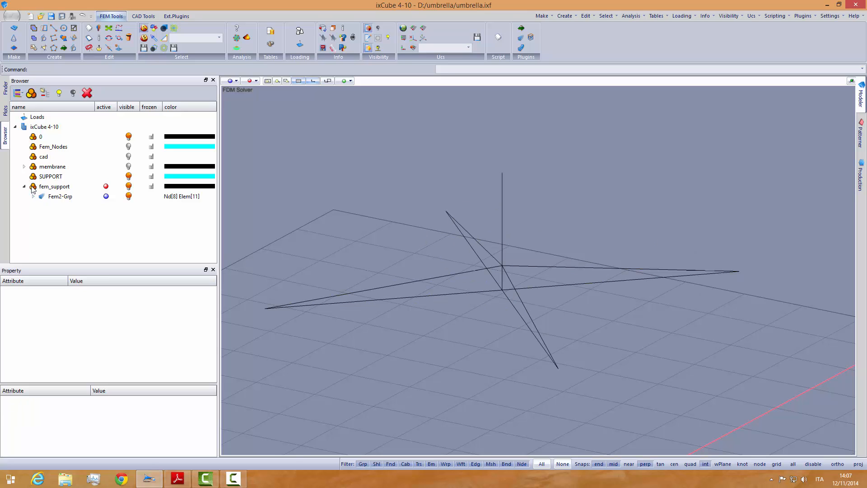
# Step: Hide the SUPPORT layer and check the properties of one of the new beam elements
pyautogui.click(129, 177)
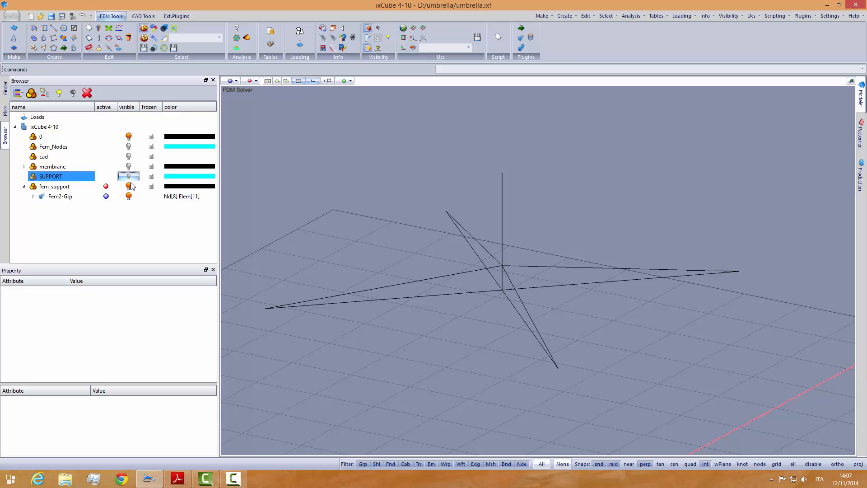
pyautogui.click(467, 271)
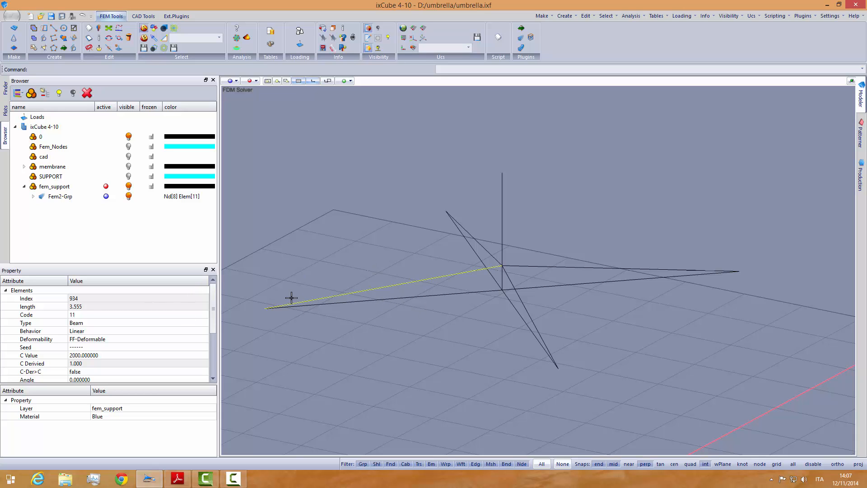
pyautogui.click(59, 198)
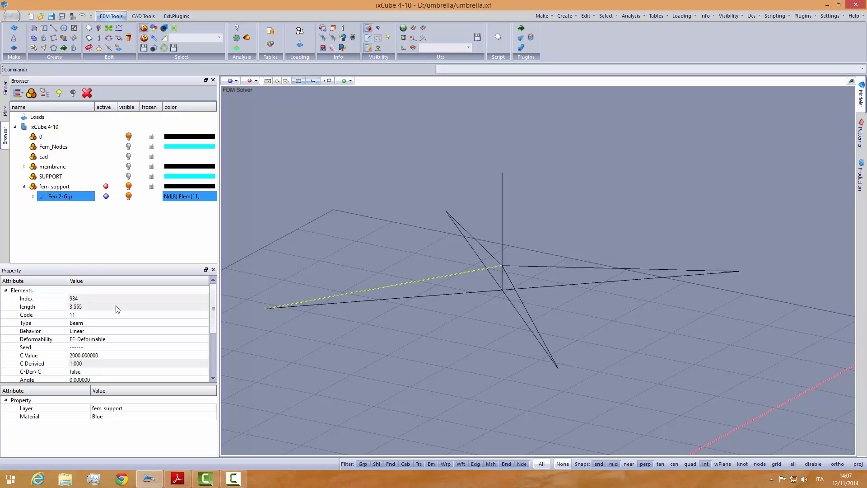
# Step: Set the deformability of all support beams to Stiff-Deformable and assign them the CHS_48.3x4.0 seed
pyautogui.click(300, 219)
pyautogui.moveTo(266, 148); pyautogui.dragTo(756, 384)
pyautogui.moveTo(466, 346); pyautogui.dragTo(391, 275)
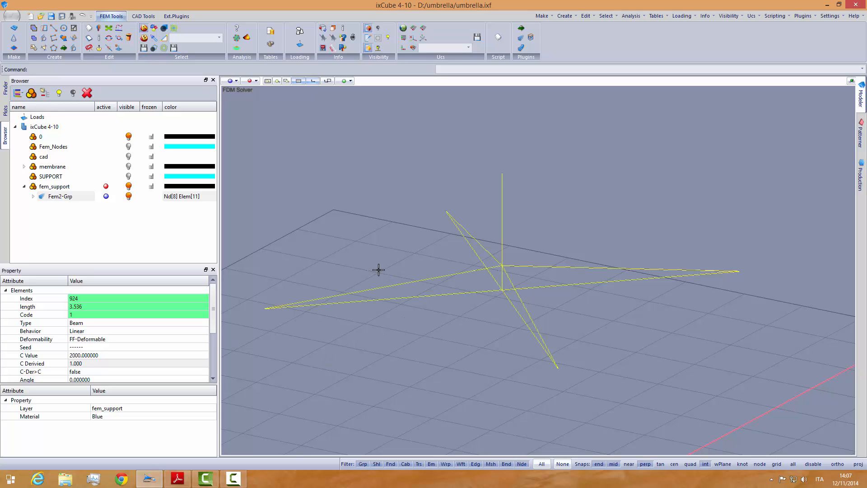
pyautogui.click(76, 340)
pyautogui.click(86, 360)
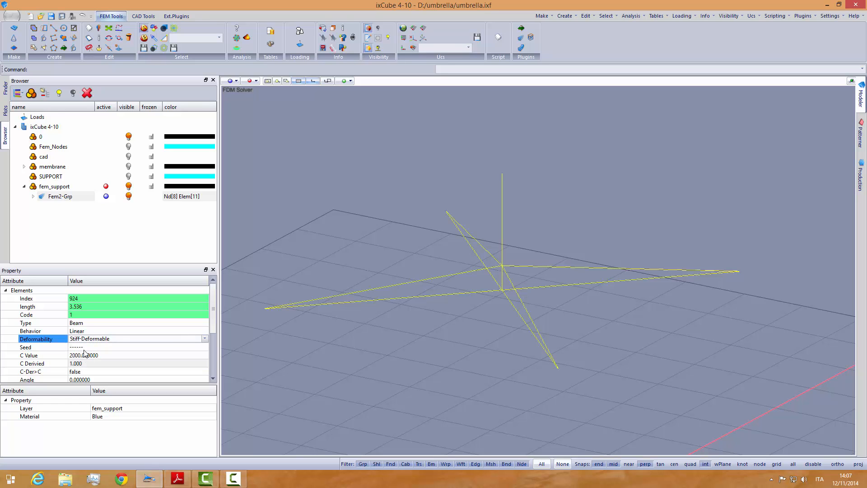
pyautogui.click(90, 347)
pyautogui.click(117, 346)
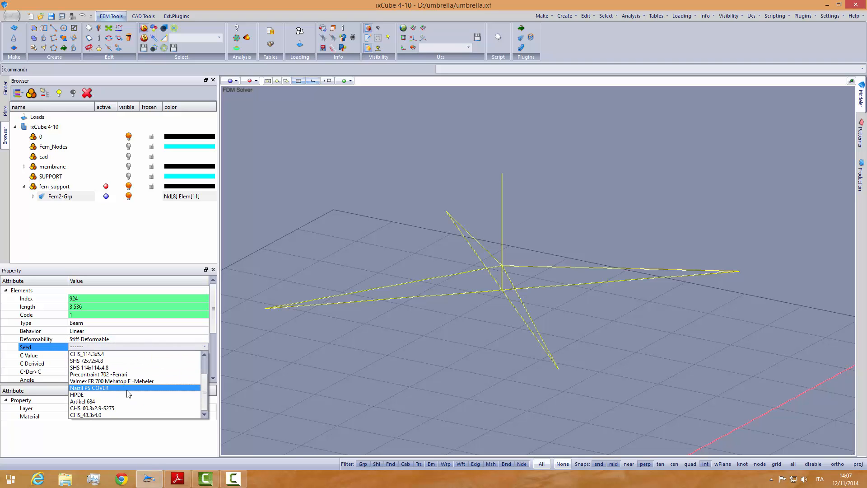
pyautogui.click(113, 414)
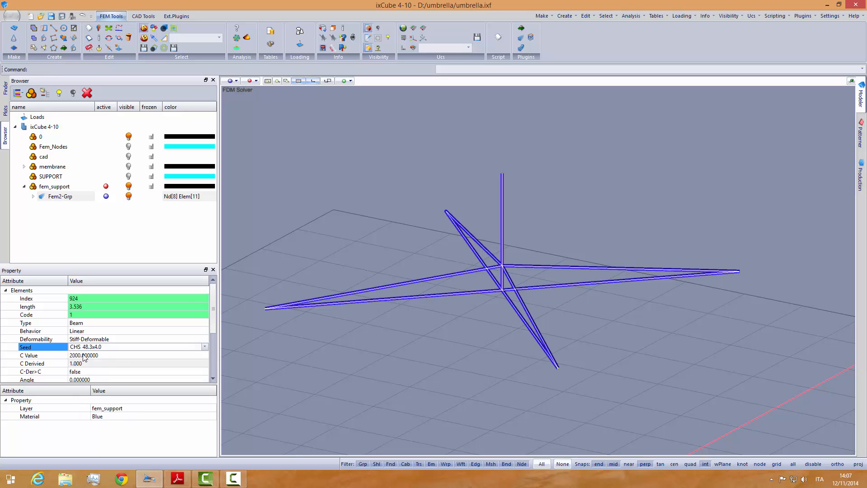
pyautogui.click(116, 356)
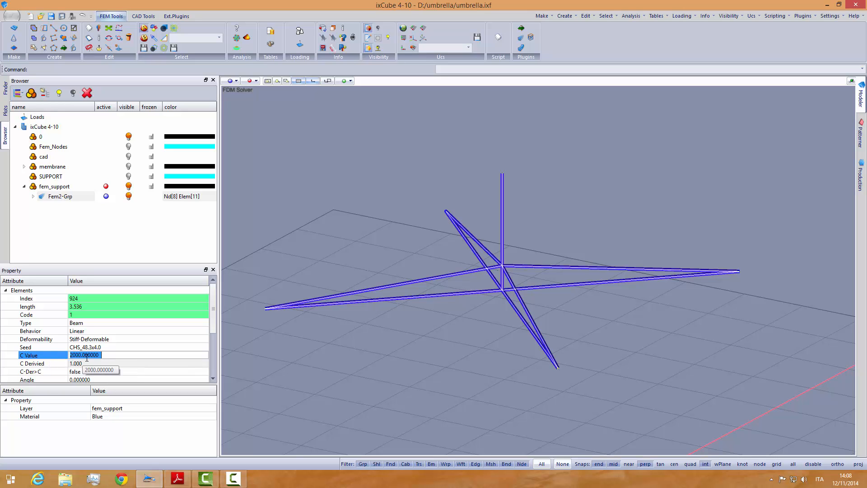
pyautogui.click(364, 248)
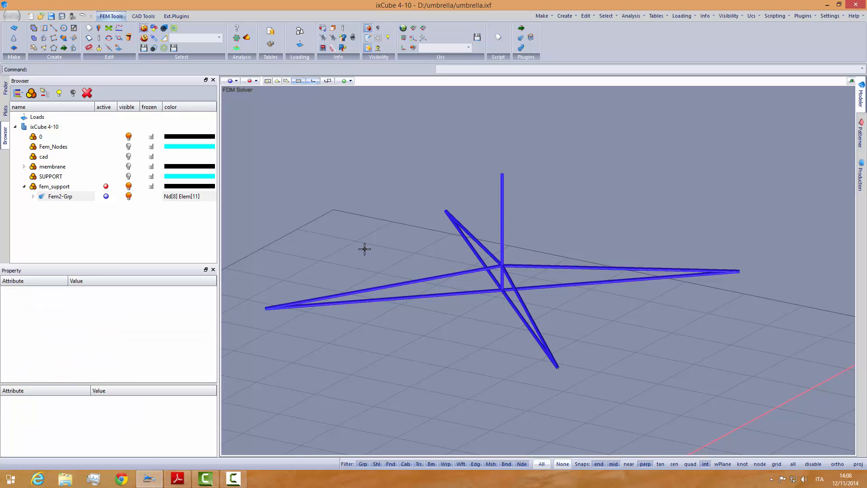
# Step: Assign the Plastic Blue material to all beams of the support structure
pyautogui.moveTo(430, 338); pyautogui.dragTo(459, 341, button='middle')
pyautogui.click(474, 263)
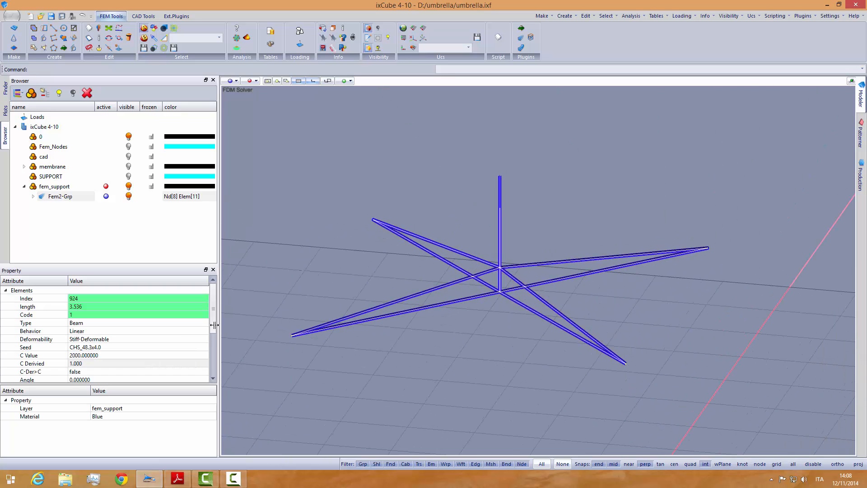
pyautogui.click(126, 417)
pyautogui.click(126, 417)
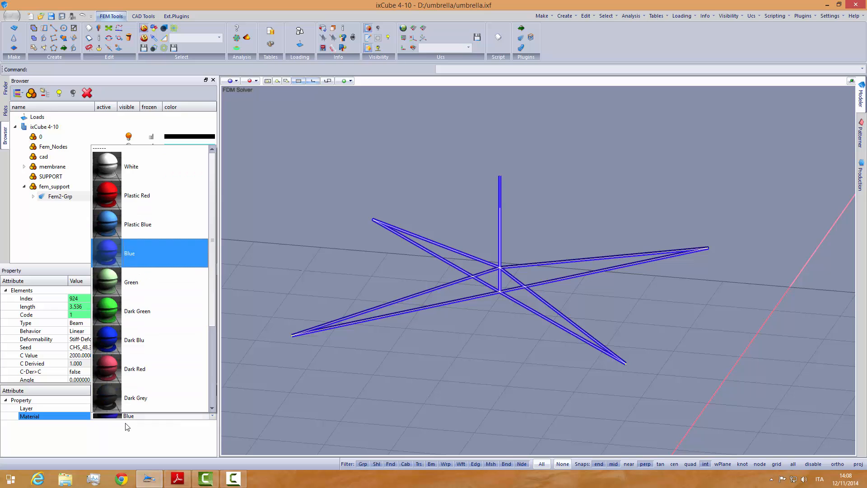
pyautogui.click(130, 221)
pyautogui.click(324, 248)
pyautogui.moveTo(325, 247); pyautogui.dragTo(386, 327, button='middle')
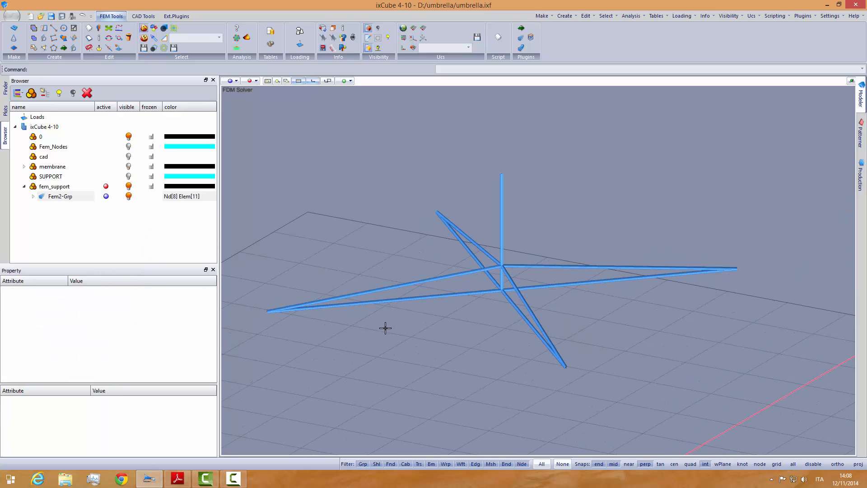
# Step: Show the membrane layer and its C[1] group as a shaded mesh together with the support beams
pyautogui.click(24, 167)
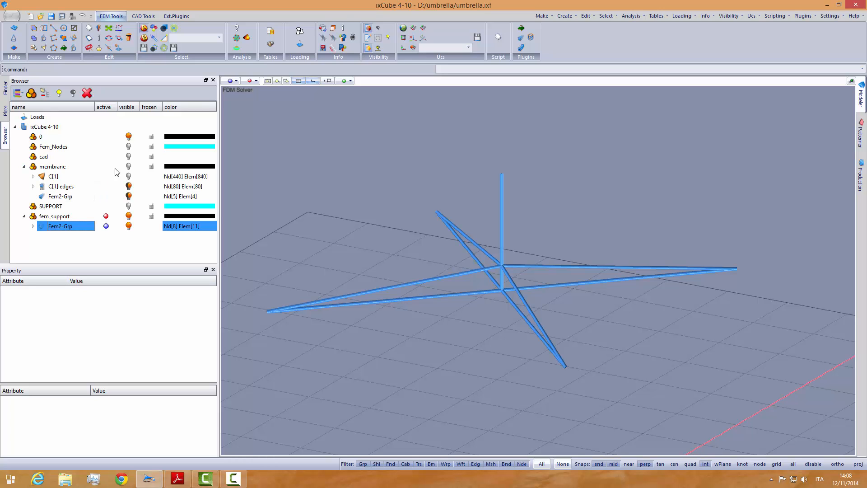
pyautogui.click(129, 167)
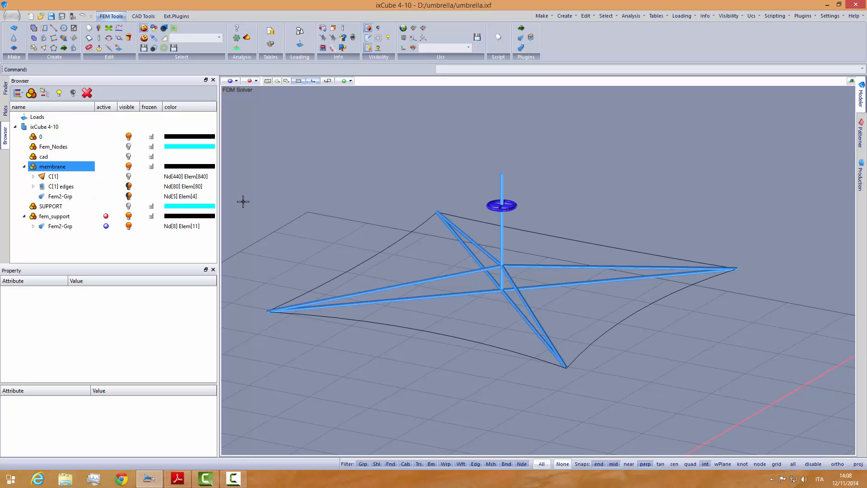
pyautogui.click(129, 176)
pyautogui.scroll(-2, 376, 233)
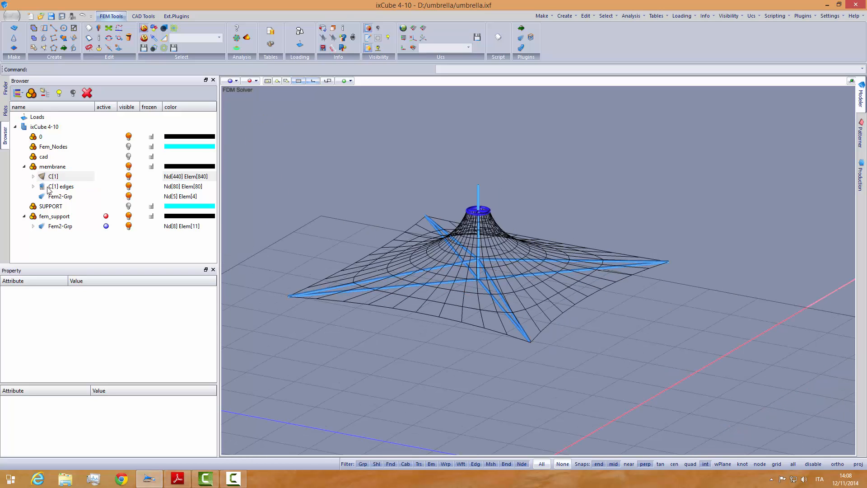
pyautogui.click(35, 177)
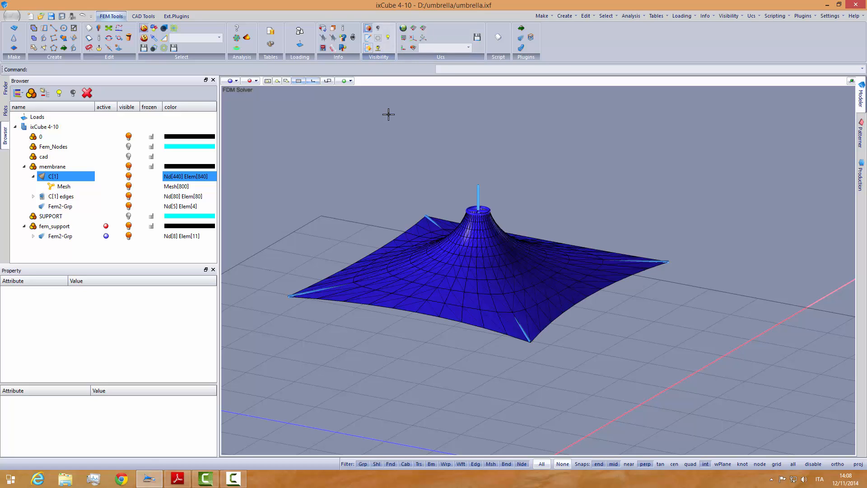
pyautogui.click(368, 48)
pyautogui.moveTo(422, 243)
pyautogui.mouseDown(button='middle')
pyautogui.moveTo(442, 213)
pyautogui.moveTo(473, 253)
pyautogui.moveTo(458, 215)
pyautogui.mouseUp(button='middle')
pyautogui.scroll(5, 475, 275)
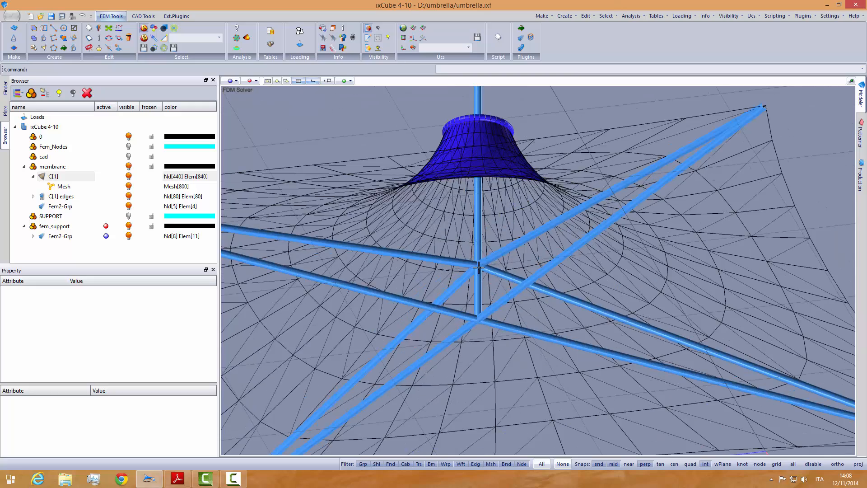
pyautogui.moveTo(478, 270)
pyautogui.mouseDown(button='middle')
pyautogui.moveTo(443, 282)
pyautogui.moveTo(480, 300)
pyautogui.moveTo(455, 273)
pyautogui.moveTo(440, 289)
pyautogui.moveTo(399, 248)
pyautogui.moveTo(445, 271)
pyautogui.moveTo(475, 323)
pyautogui.mouseUp(button='middle')
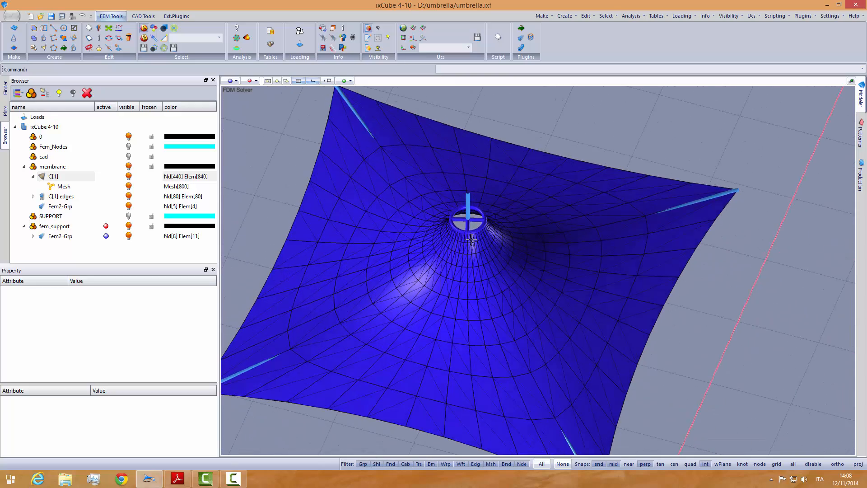
# Step: Assign the Plastic Red material to the C[1] edges group, including the membrane's top ring
pyautogui.scroll(5, 471, 239)
pyautogui.scroll(1, 466, 217)
pyautogui.scroll(-2, 475, 203)
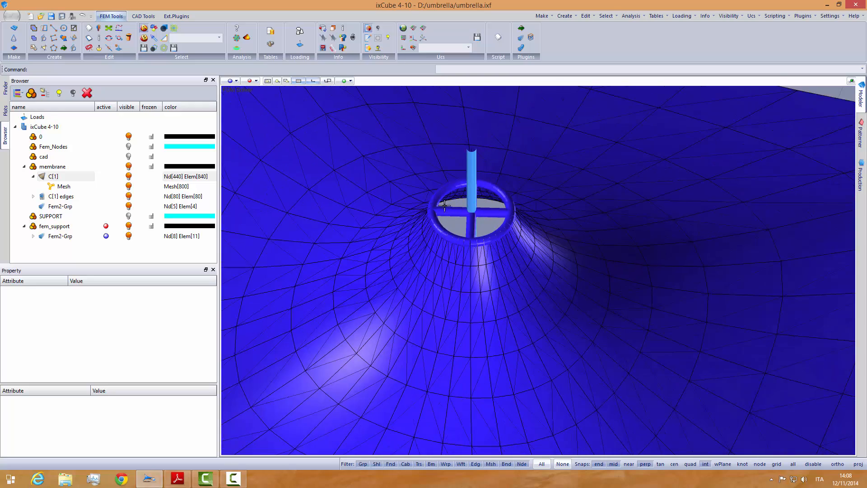
pyautogui.doubleClick(45, 198)
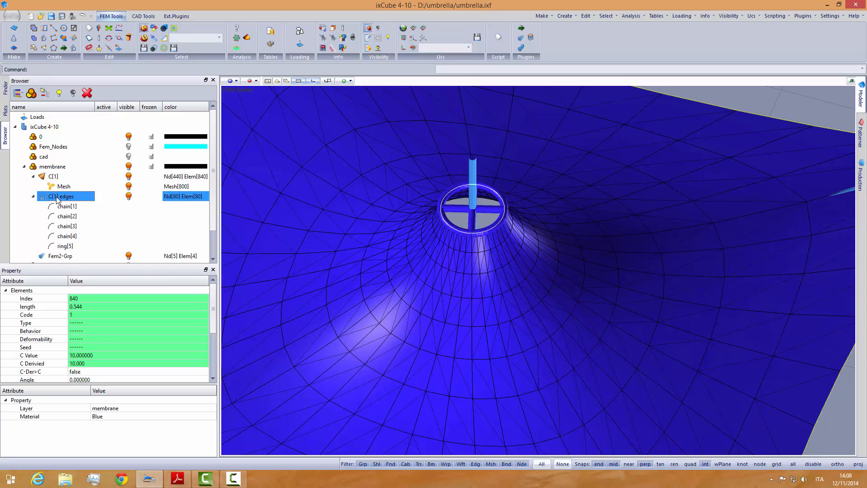
pyautogui.click(121, 422)
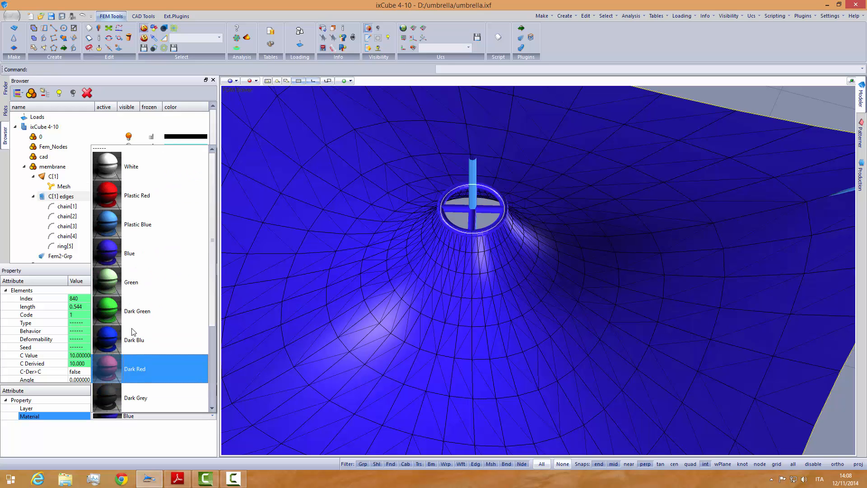
pyautogui.click(149, 192)
pyautogui.scroll(-4, 456, 283)
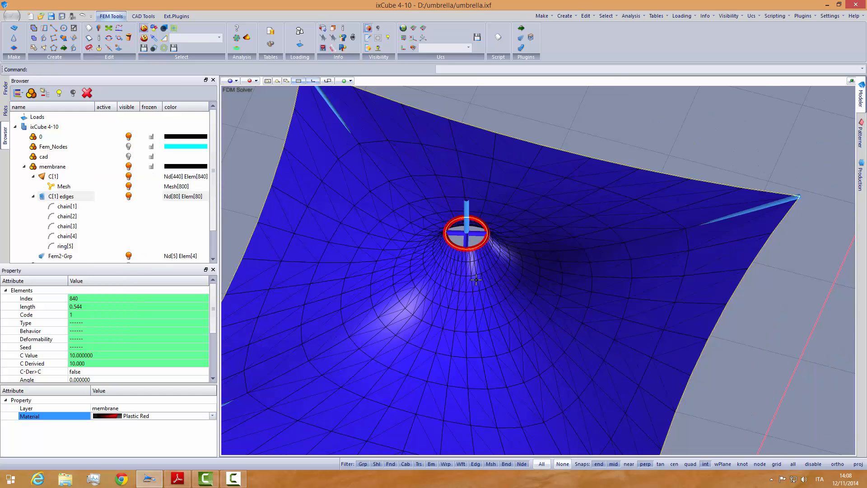
pyautogui.click(607, 142)
pyautogui.moveTo(475, 296); pyautogui.dragTo(463, 281, button='middle')
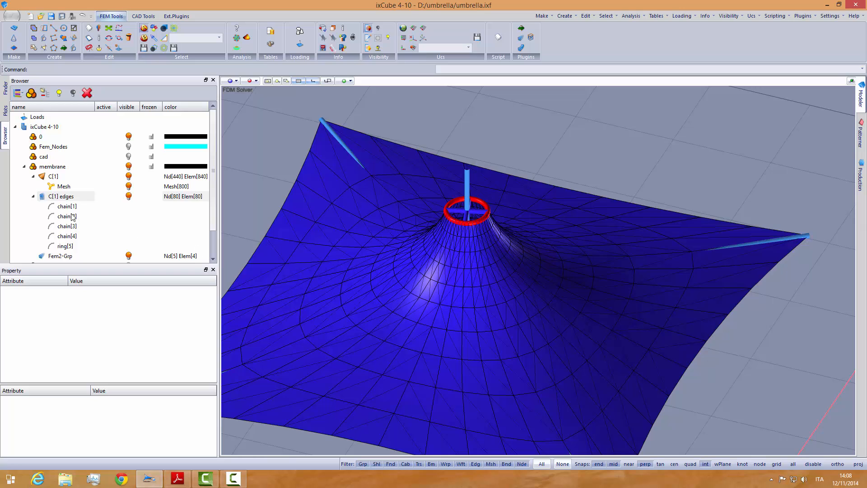
# Step: Assign the Dark Green material to the membrane layer's Fem2-Grp, the cross beams inside the top ring
pyautogui.click(34, 197)
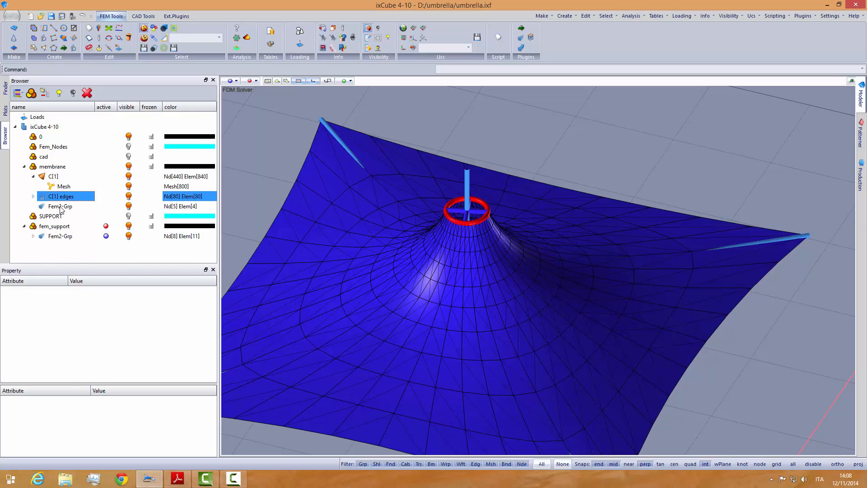
pyautogui.click(60, 207)
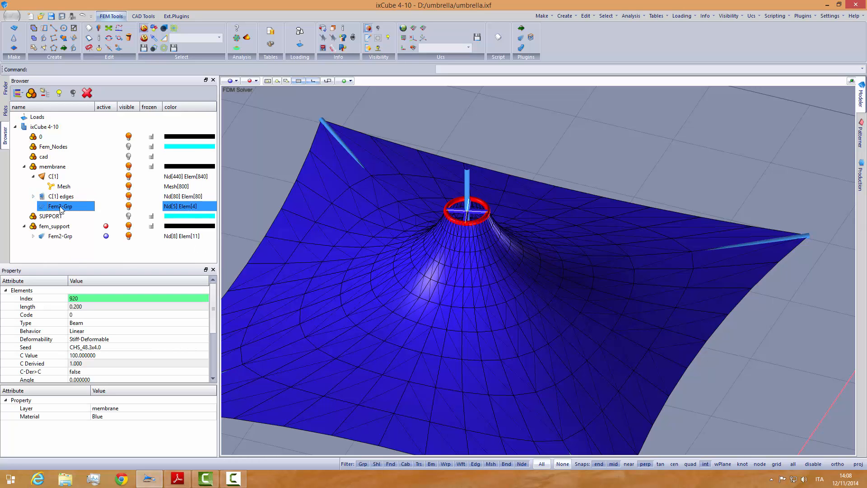
pyautogui.click(107, 416)
pyautogui.click(136, 309)
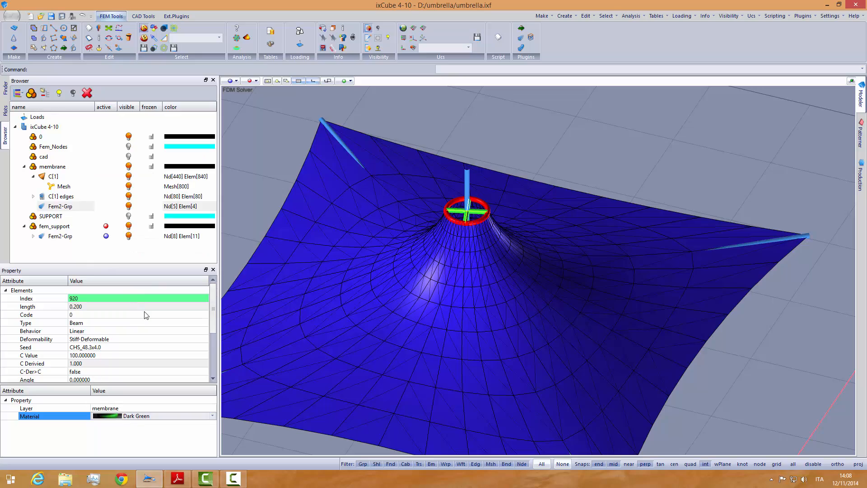
pyautogui.click(593, 163)
pyautogui.moveTo(459, 310); pyautogui.dragTo(494, 246, button='middle')
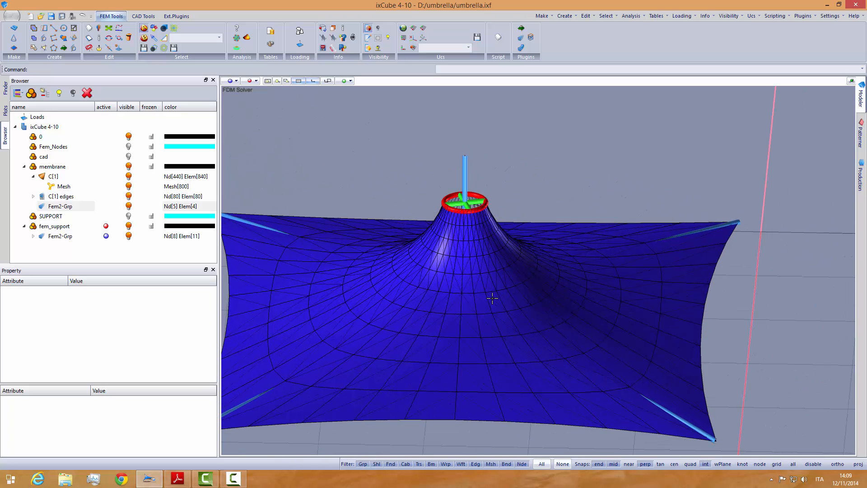
# Step: Show the cad layer and select its large arc curving down from the top of the central pole
pyautogui.click(129, 157)
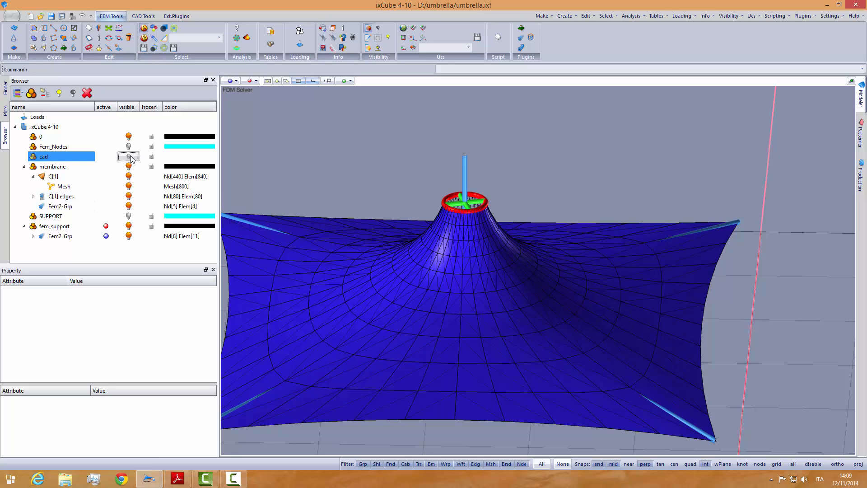
pyautogui.scroll(-3, 420, 190)
pyautogui.moveTo(454, 288); pyautogui.dragTo(594, 255, button='middle')
pyautogui.scroll(3, 606, 251)
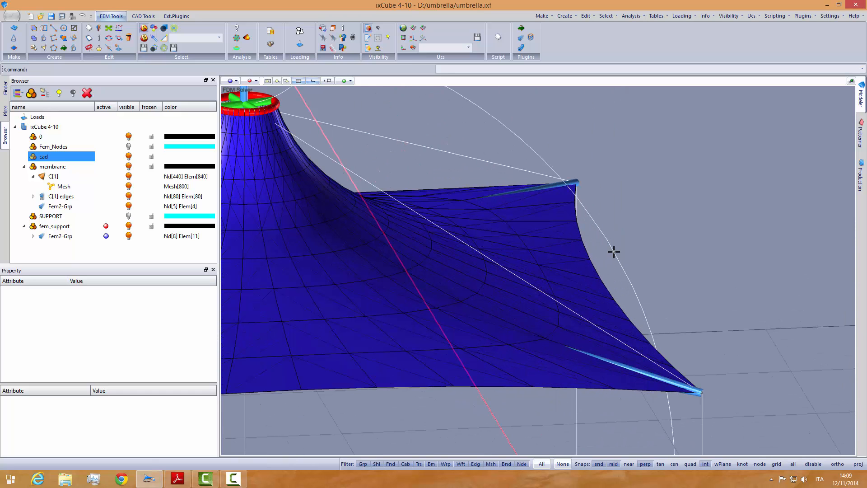
pyautogui.scroll(-4, 613, 251)
pyautogui.moveTo(612, 252)
pyautogui.mouseDown(button='middle')
pyautogui.moveTo(607, 258)
pyautogui.moveTo(623, 249)
pyautogui.moveTo(611, 257)
pyautogui.mouseUp(button='middle')
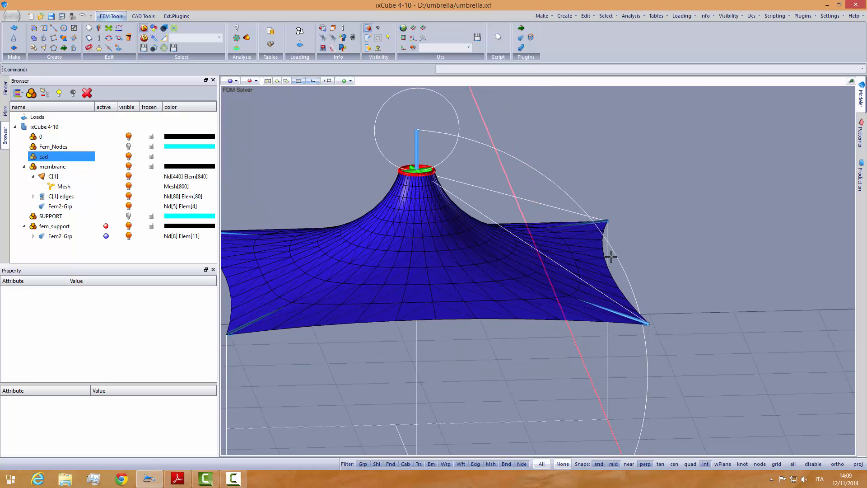
pyautogui.moveTo(512, 229); pyautogui.dragTo(543, 264, button='middle')
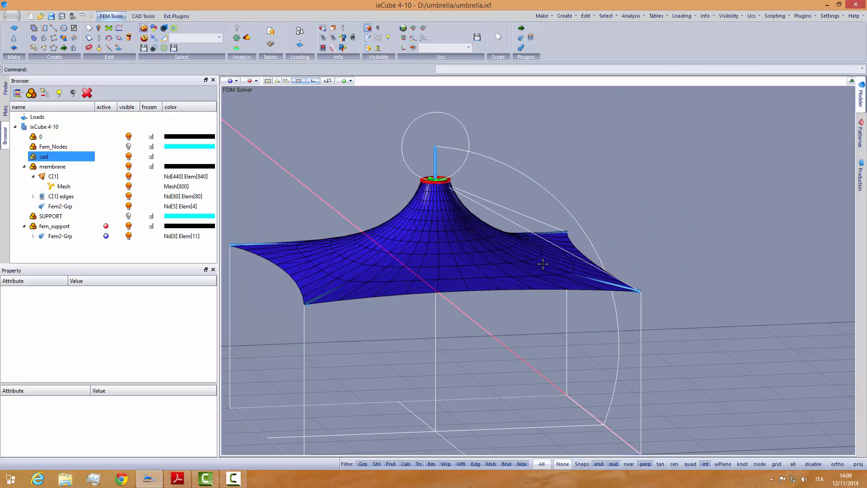
pyautogui.click(554, 196)
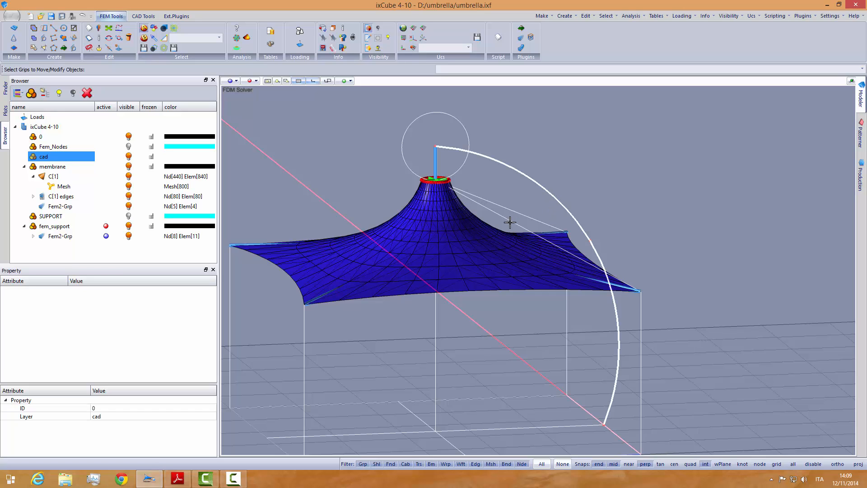
# Step: Add a FEM-2D group to the fem_support layer, make it the active group and rename it mast
pyautogui.click(25, 226)
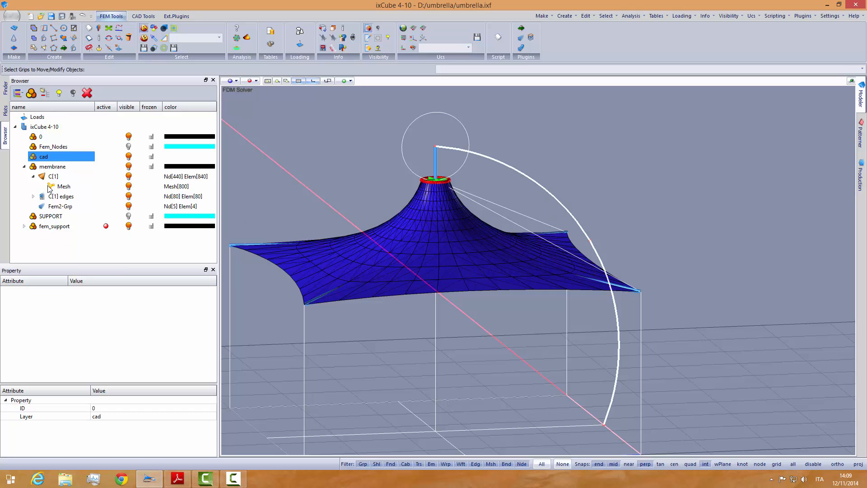
pyautogui.click(50, 227)
pyautogui.click(24, 226)
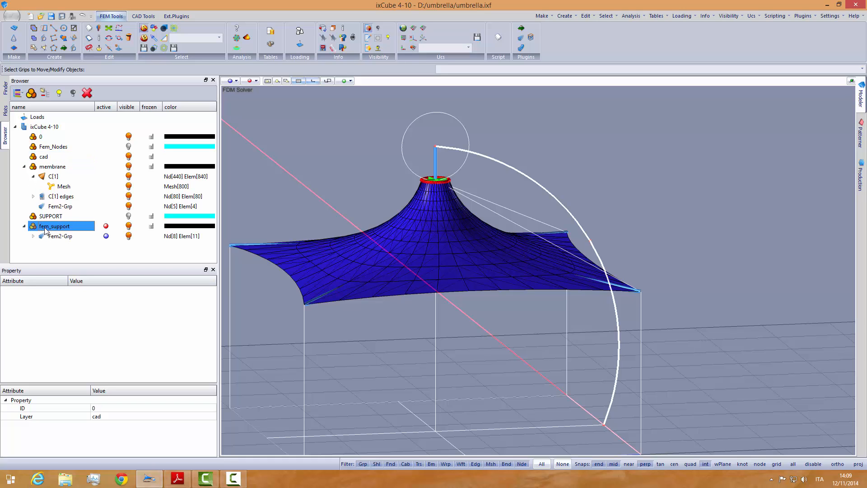
pyautogui.click(44, 93)
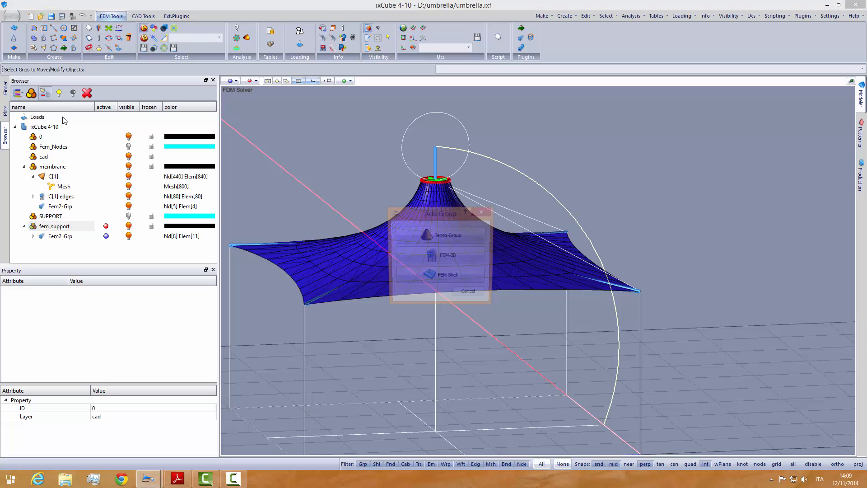
pyautogui.click(418, 255)
pyautogui.click(72, 248)
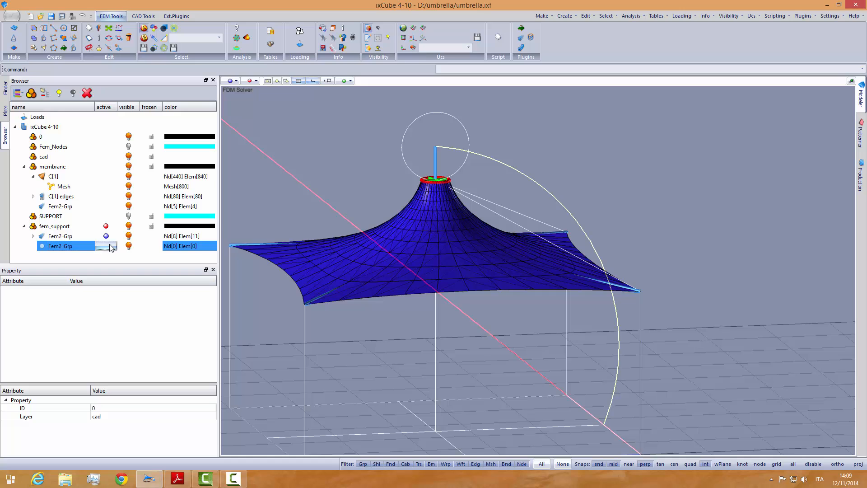
pyautogui.click(73, 248)
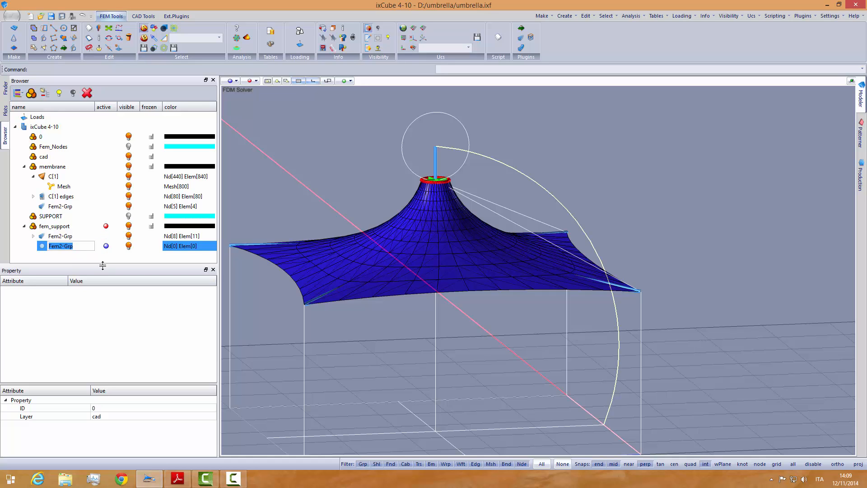
pyautogui.write('mast')
pyautogui.click(30, 258)
pyautogui.click(55, 250)
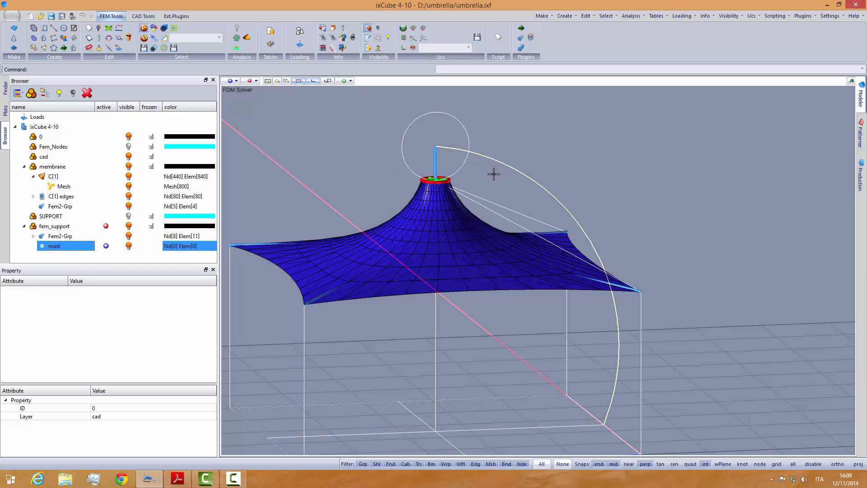
# Step: Mesh the selected arc into the mast group with 36 discretization points, and hide the cad layer
pyautogui.click(33, 47)
pyautogui.moveTo(468, 194); pyautogui.dragTo(741, 117)
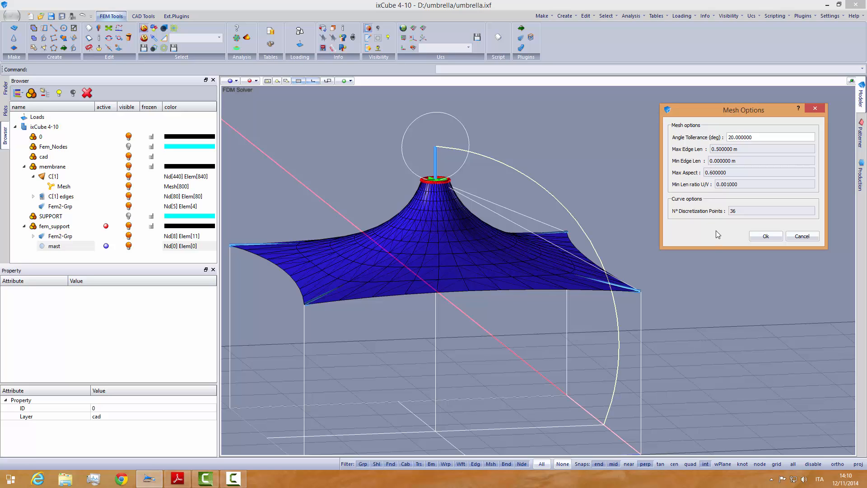
pyautogui.click(761, 236)
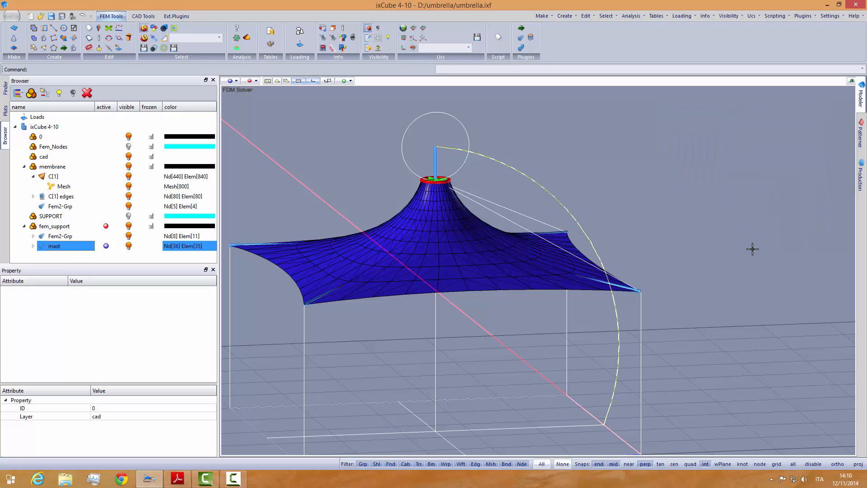
pyautogui.click(264, 189)
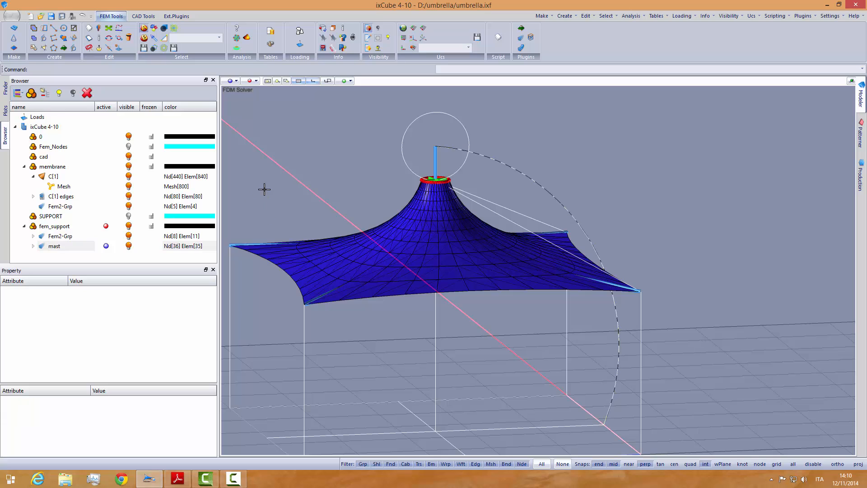
pyautogui.click(129, 158)
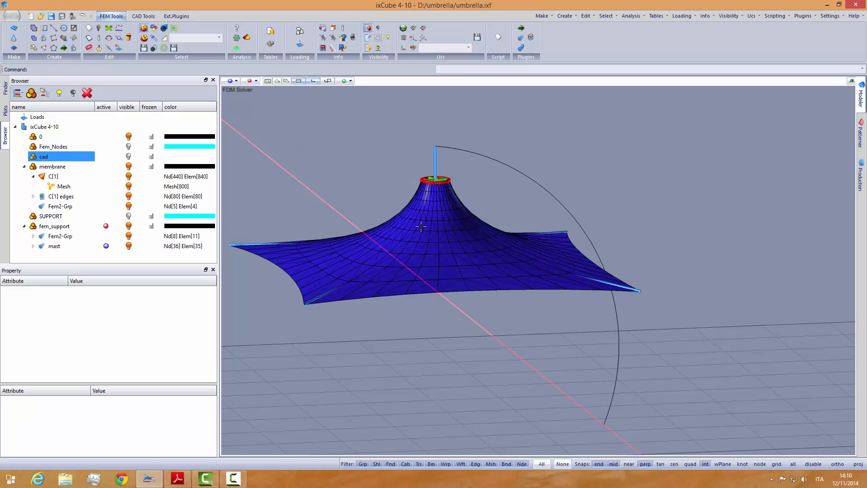
pyautogui.scroll(-2, 454, 249)
pyautogui.moveTo(454, 249); pyautogui.dragTo(436, 250, button='middle')
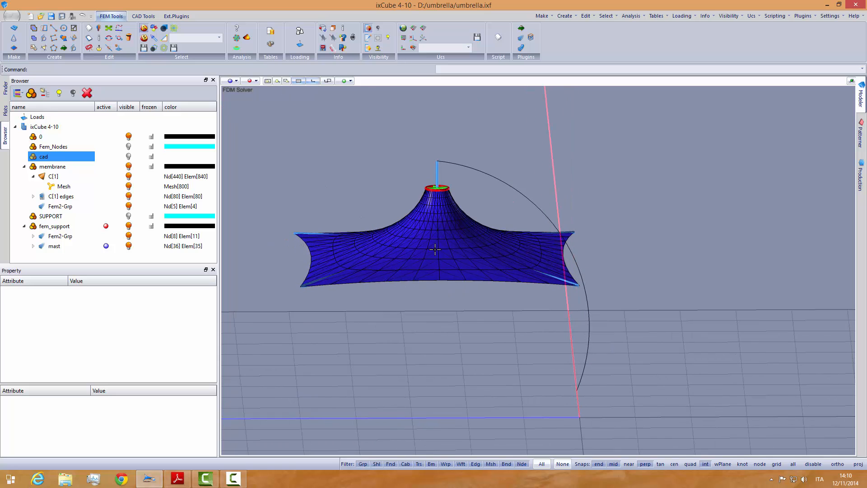
# Step: Set the mast group's elements to Stiff-Deformable with the CHS_114.3x5.4 seed
pyautogui.click(54, 246)
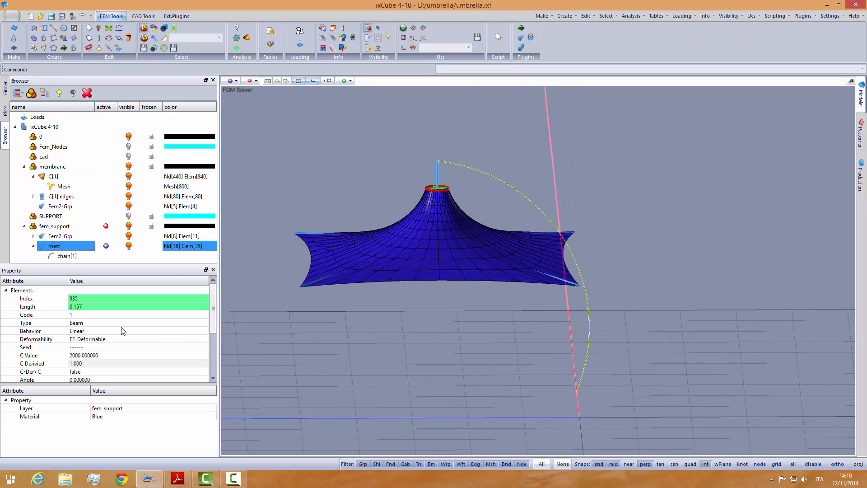
pyautogui.click(83, 339)
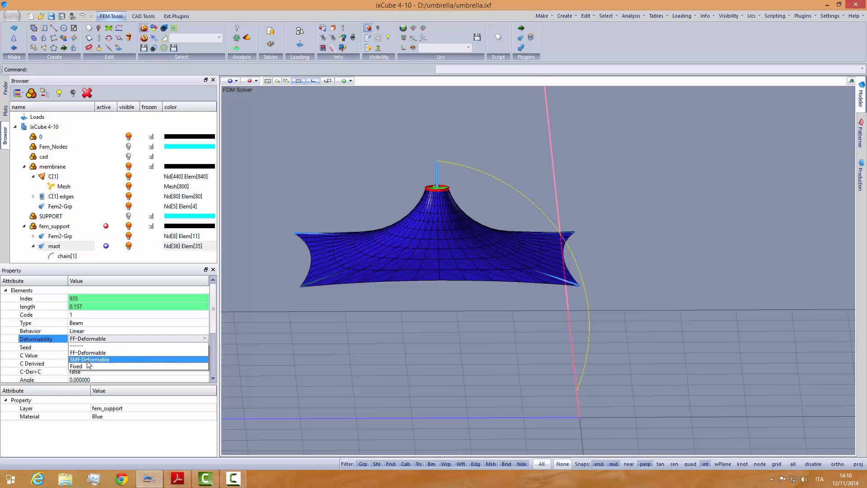
pyautogui.click(87, 362)
pyautogui.click(90, 347)
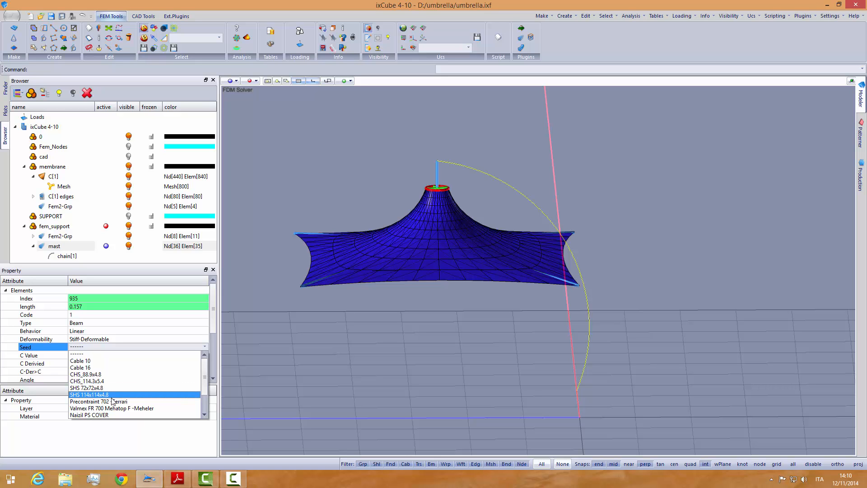
pyautogui.click(91, 381)
pyautogui.click(337, 381)
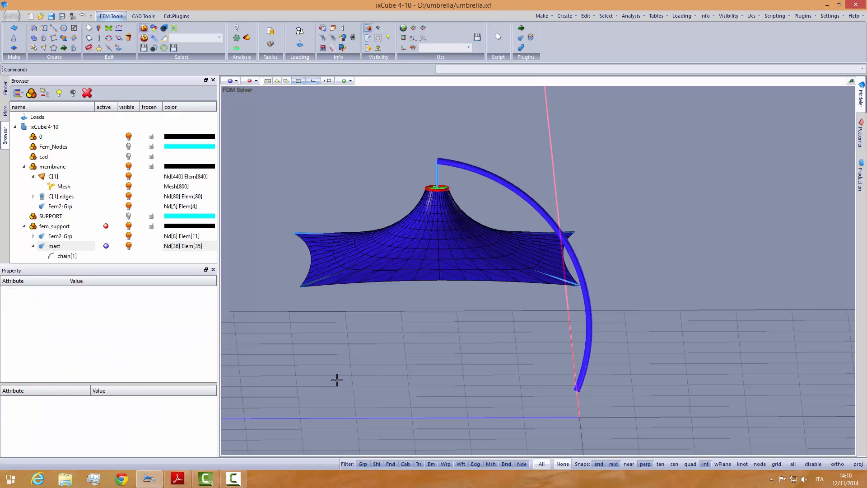
# Step: Assign the CHS_60.3x2.9-S275 seed to the vertical pole beam above the membrane's top ring
pyautogui.moveTo(368, 376)
pyautogui.mouseDown(button='middle')
pyautogui.moveTo(331, 362)
pyautogui.moveTo(376, 377)
pyautogui.moveTo(358, 375)
pyautogui.mouseUp(button='middle')
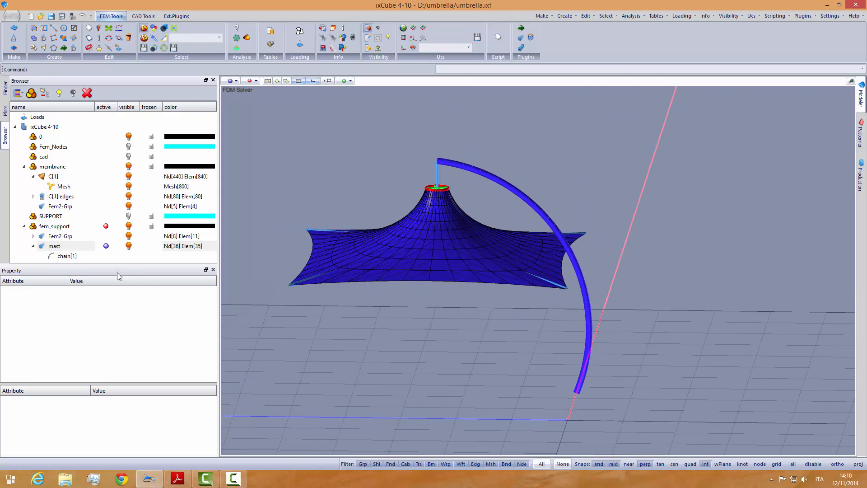
pyautogui.moveTo(364, 306)
pyautogui.mouseDown(button='middle')
pyautogui.moveTo(412, 279)
pyautogui.moveTo(411, 290)
pyautogui.moveTo(411, 251)
pyautogui.mouseUp(button='middle')
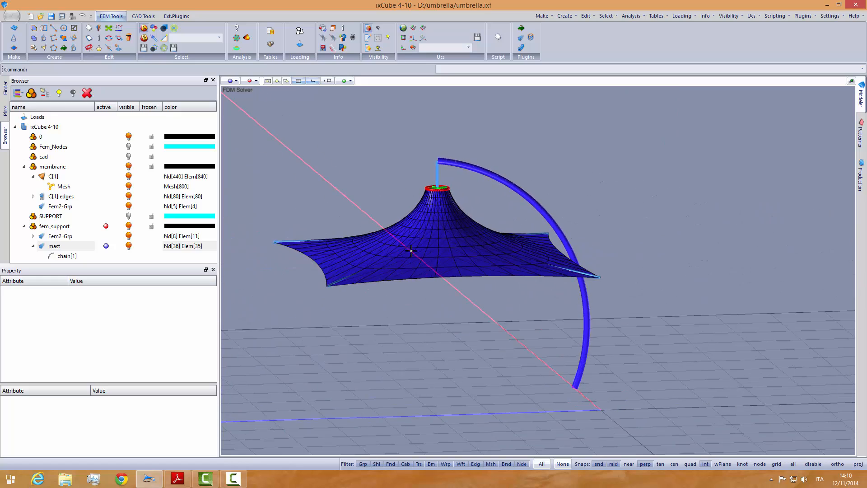
pyautogui.scroll(4, 441, 173)
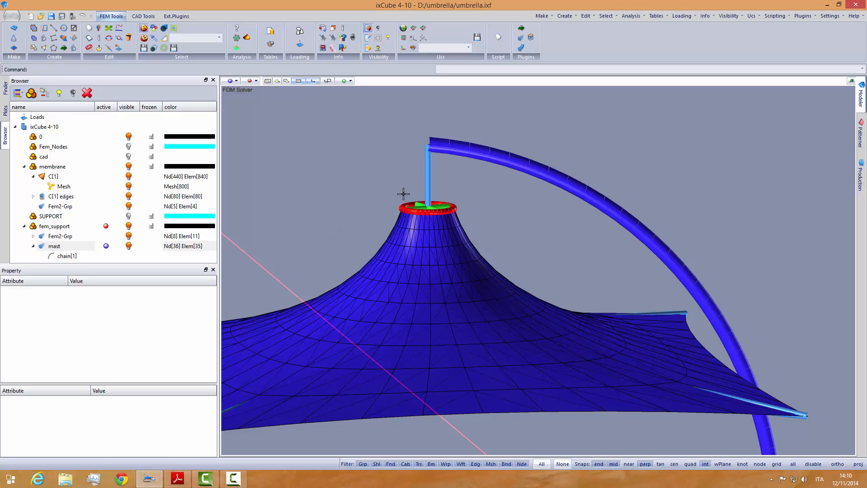
pyautogui.click(428, 172)
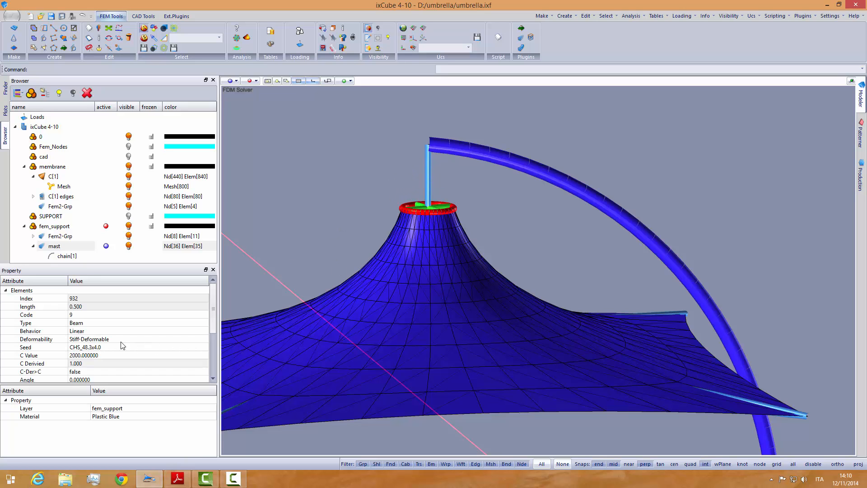
pyautogui.click(109, 347)
pyautogui.click(110, 347)
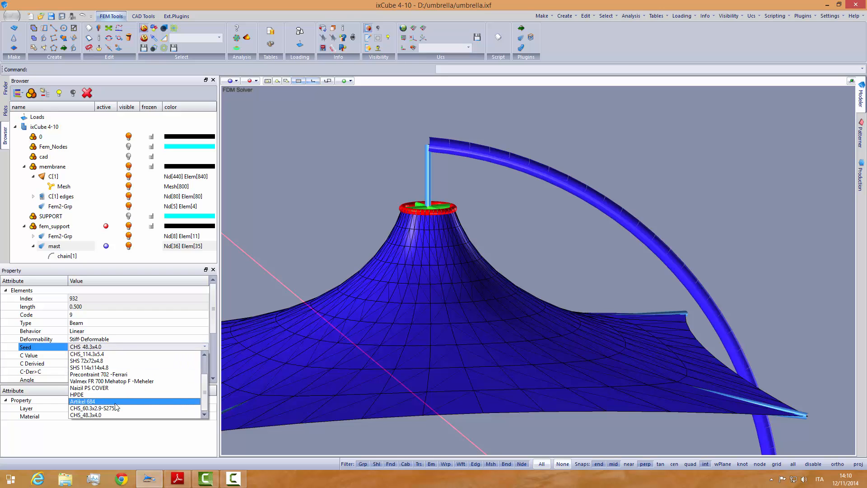
pyautogui.click(108, 409)
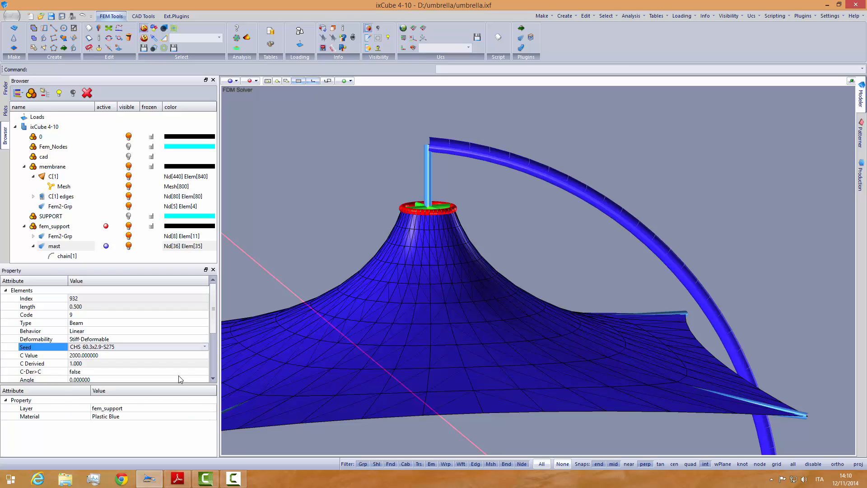
pyautogui.click(313, 222)
# Step: Assign the CHS_60.3x2.9-S275 seed to the remaining central pole beams beneath the membrane
pyautogui.moveTo(395, 318); pyautogui.dragTo(394, 285, button='middle')
pyautogui.scroll(3, 420, 299)
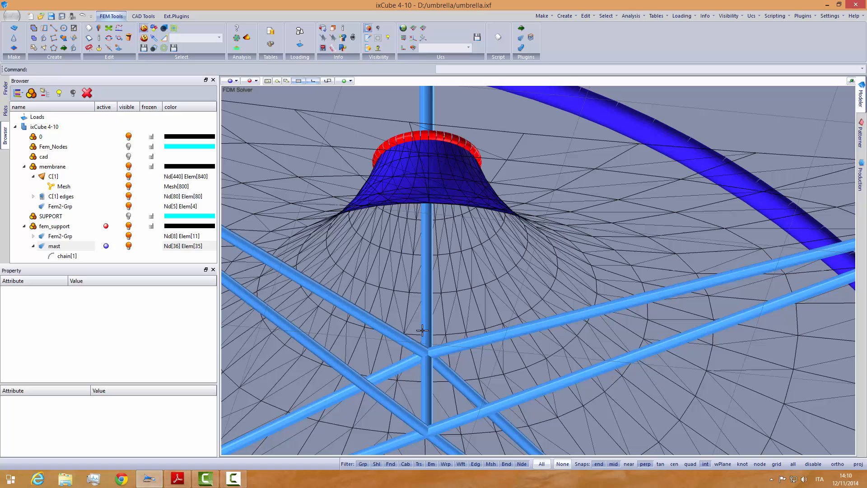
pyautogui.click(423, 378)
pyautogui.scroll(2, 424, 378)
pyautogui.scroll(2, 429, 320)
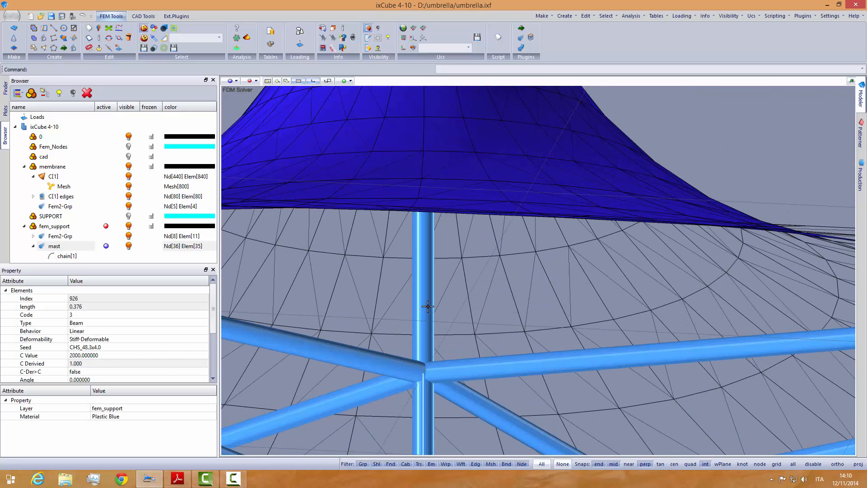
pyautogui.click(416, 302)
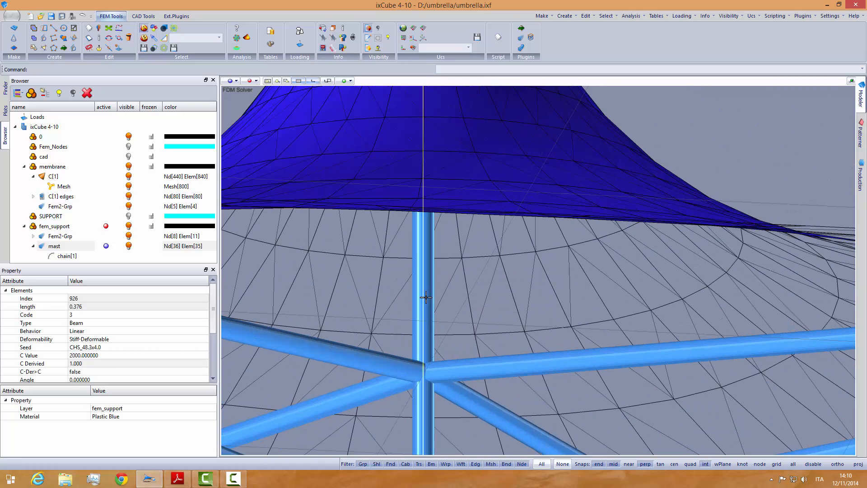
pyautogui.click(112, 348)
pyautogui.click(90, 400)
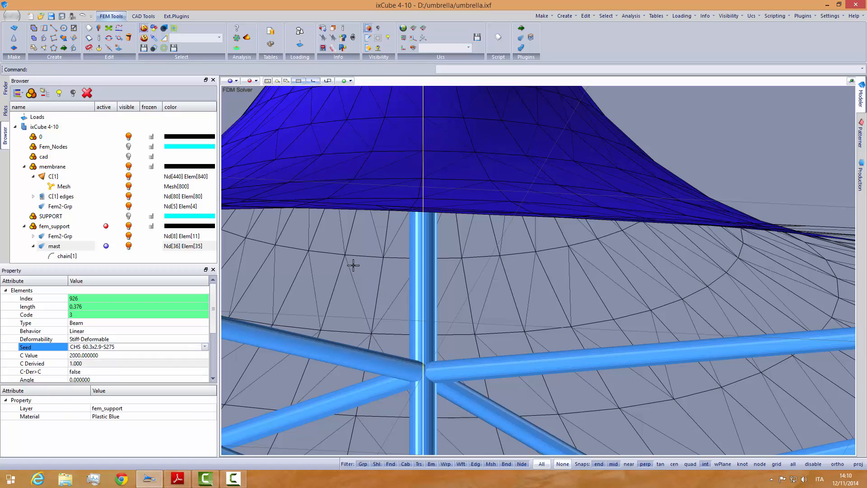
pyautogui.scroll(-3, 529, 158)
pyautogui.press('Escape')
pyautogui.scroll(-5, 550, 181)
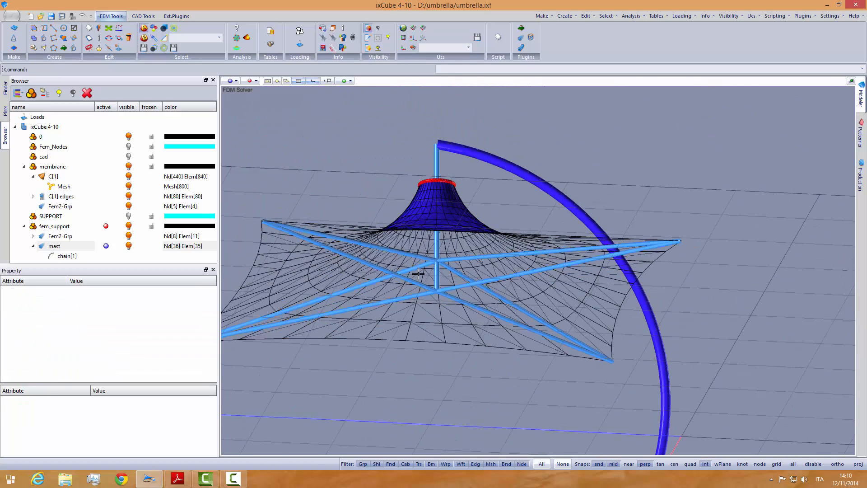
# Step: Assign the White material to the membrane surface
pyautogui.moveTo(418, 273)
pyautogui.mouseDown(button='middle')
pyautogui.moveTo(427, 299)
pyautogui.moveTo(397, 295)
pyautogui.moveTo(393, 283)
pyautogui.moveTo(480, 246)
pyautogui.moveTo(430, 297)
pyautogui.moveTo(422, 277)
pyautogui.moveTo(484, 302)
pyautogui.moveTo(502, 284)
pyautogui.moveTo(490, 313)
pyautogui.mouseUp(button='middle')
pyautogui.scroll(4, 455, 319)
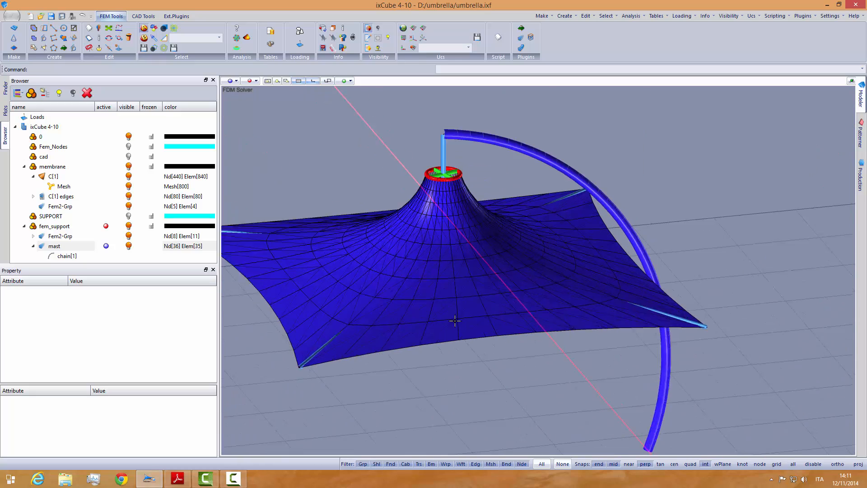
pyautogui.click(455, 331)
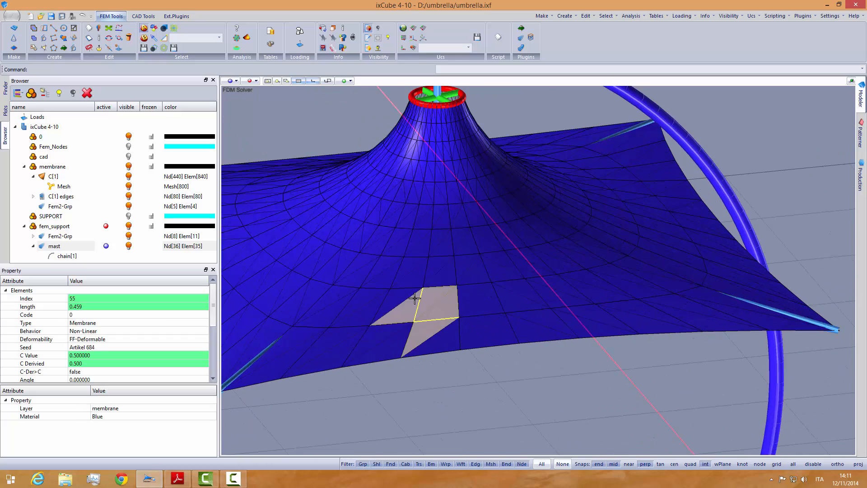
pyautogui.click(114, 416)
pyautogui.click(149, 168)
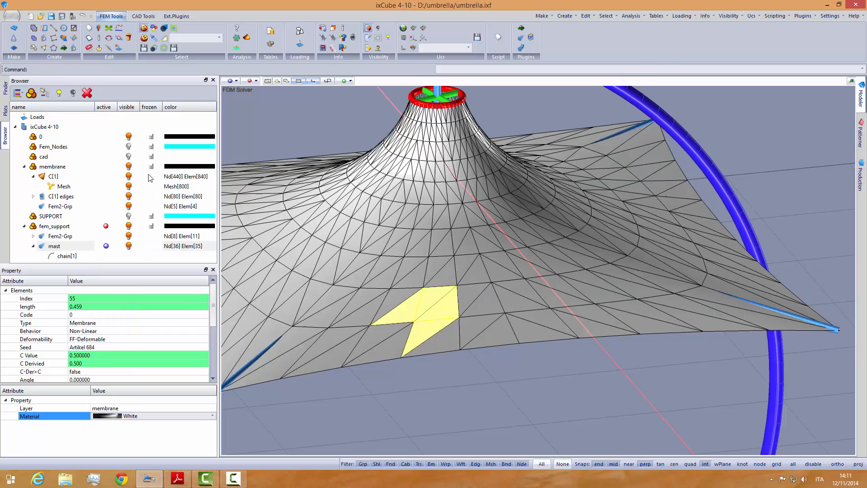
pyautogui.click(288, 132)
pyautogui.scroll(-2, 534, 269)
pyautogui.moveTo(527, 316); pyautogui.dragTo(482, 305, button='middle')
pyautogui.scroll(-4, 480, 302)
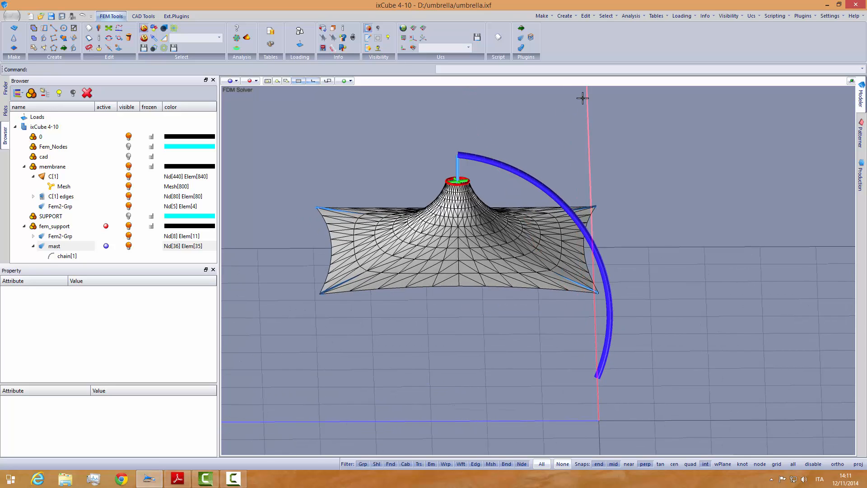
pyautogui.moveTo(483, 184); pyautogui.dragTo(469, 199, button='middle')
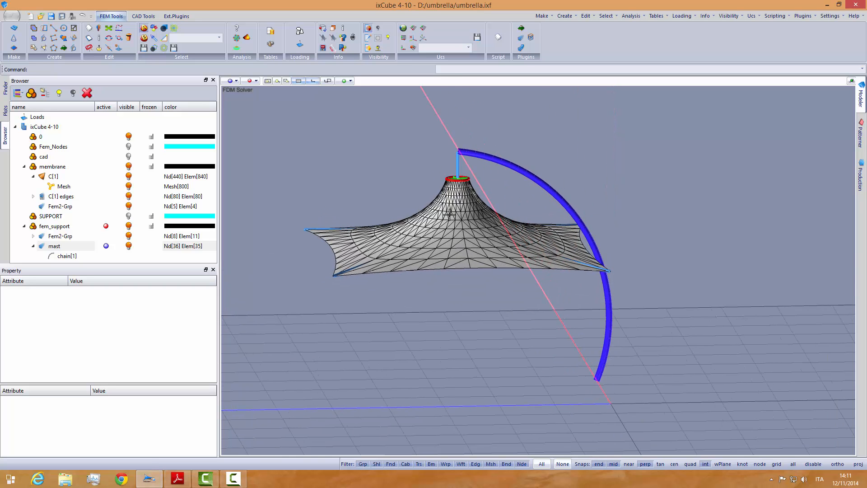
pyautogui.moveTo(468, 237); pyautogui.dragTo(460, 244, button='middle')
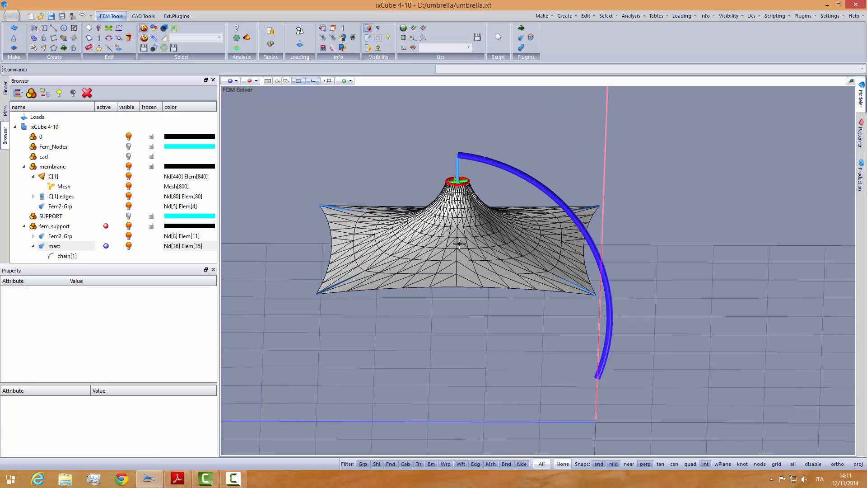
pyautogui.scroll(3, 470, 192)
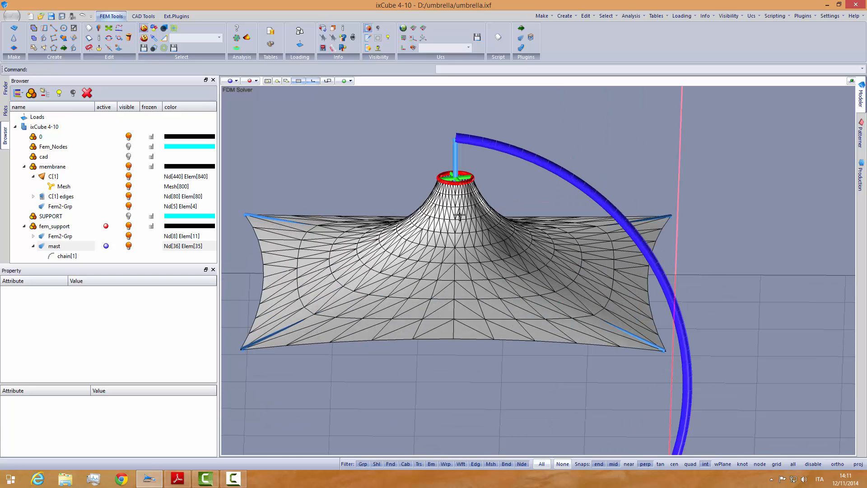
pyautogui.scroll(-2, 465, 198)
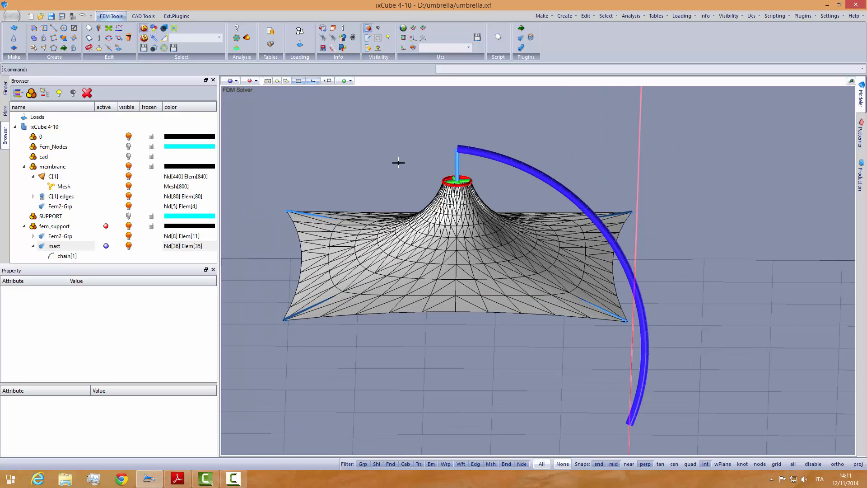
# Step: Display the whole model in wireframe and show the node restraint symbols on the membrane and mast
pyautogui.click(256, 81)
pyautogui.click(256, 91)
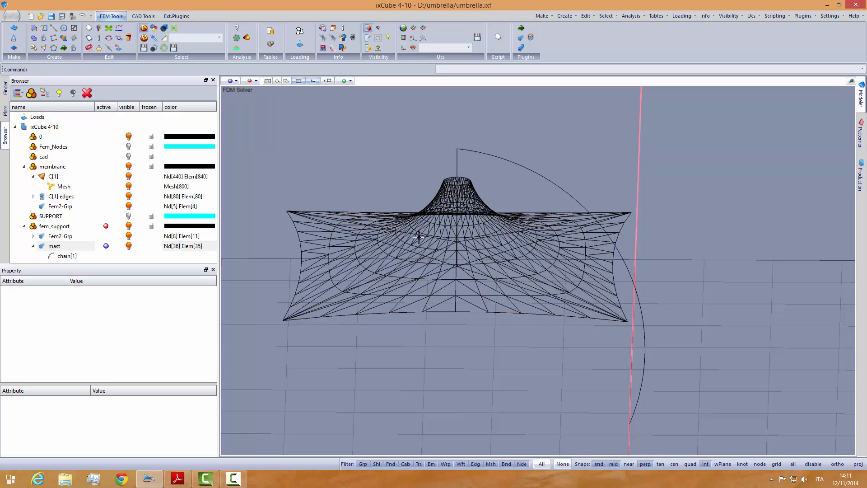
pyautogui.moveTo(419, 237); pyautogui.dragTo(433, 196, button='middle')
pyautogui.click(368, 28)
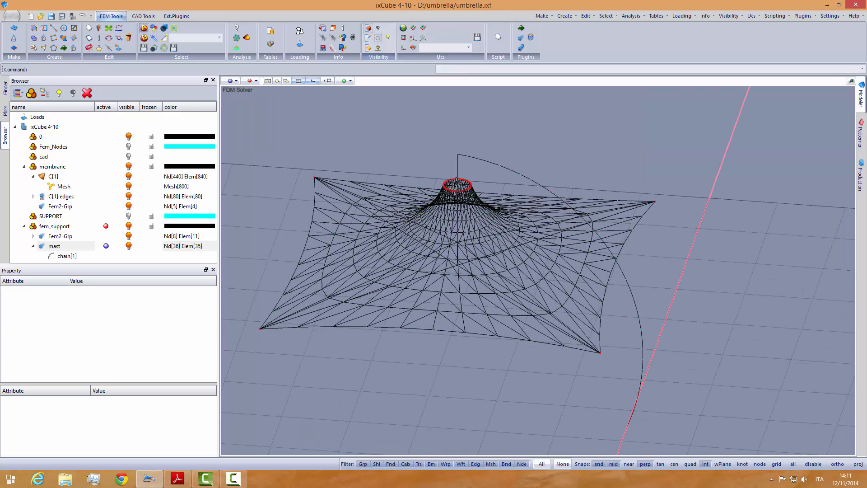
pyautogui.moveTo(497, 194); pyautogui.dragTo(506, 246, button='middle')
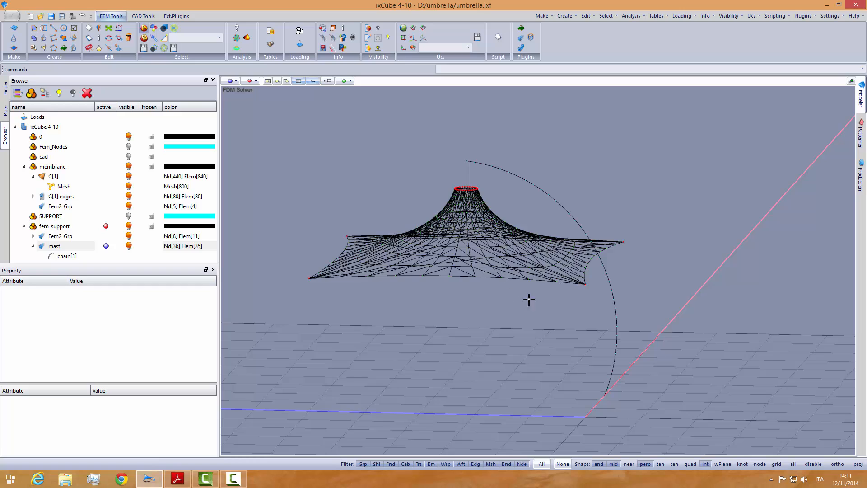
pyautogui.scroll(2, 582, 271)
pyautogui.moveTo(429, 175); pyautogui.dragTo(422, 168, button='middle')
pyautogui.scroll(3, 422, 169)
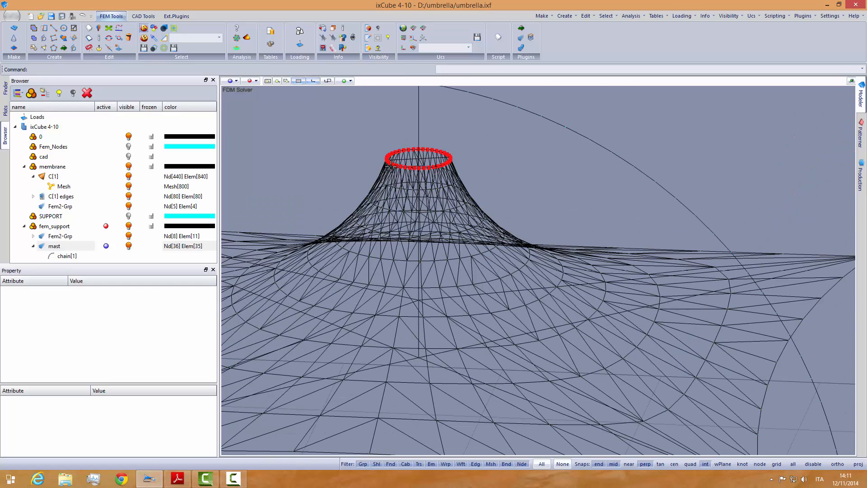
pyautogui.scroll(-3, 472, 163)
pyautogui.scroll(-2, 583, 226)
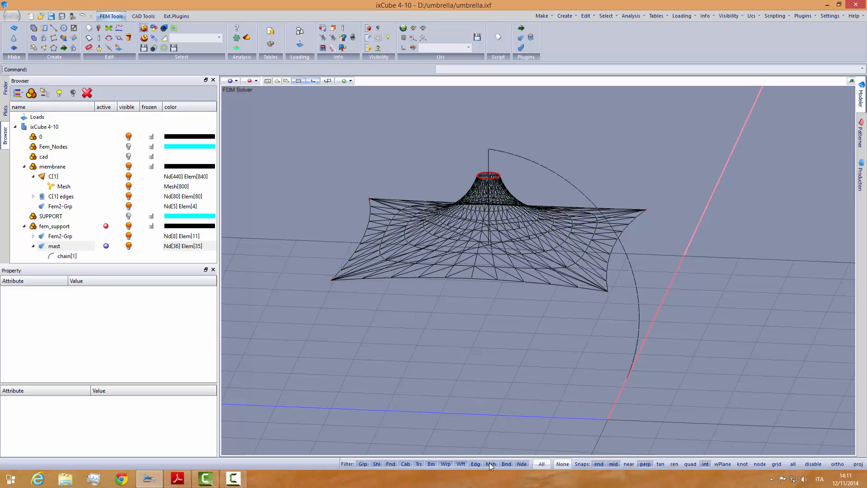
# Step: Restrict selection to nodes, select every node of the model and set their STIFF Restraint to free
pyautogui.click(562, 465)
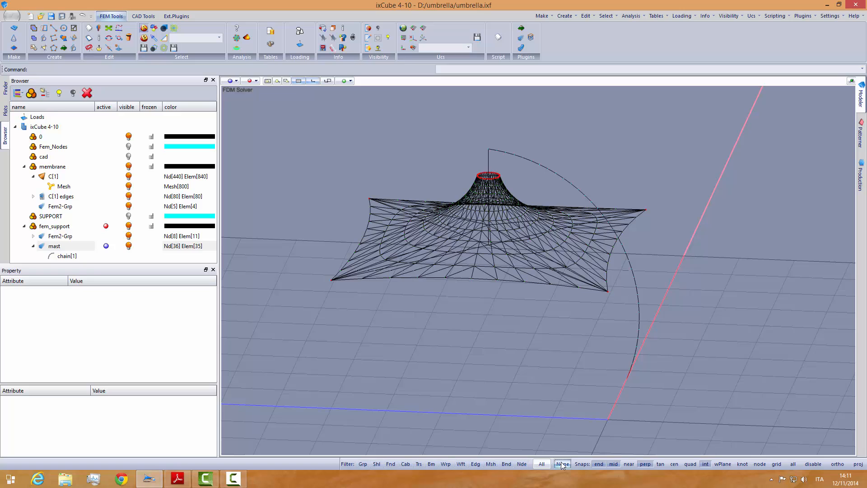
pyautogui.click(522, 464)
pyautogui.moveTo(333, 158); pyautogui.dragTo(683, 412)
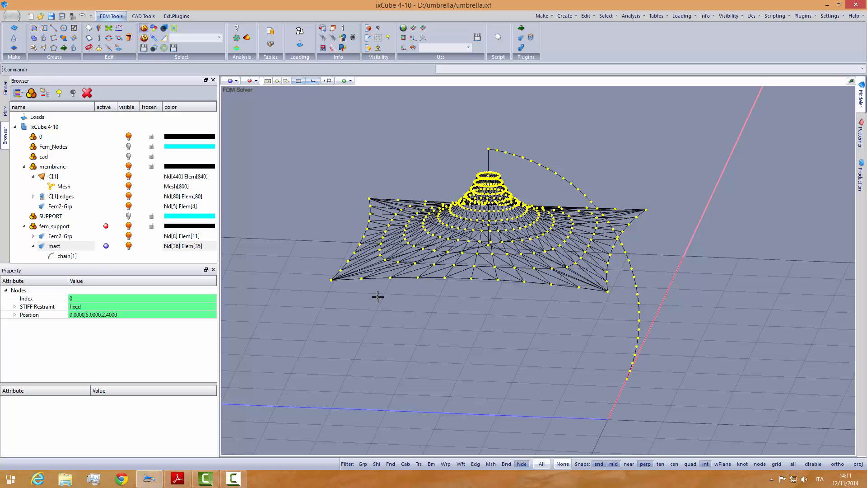
pyautogui.doubleClick(72, 307)
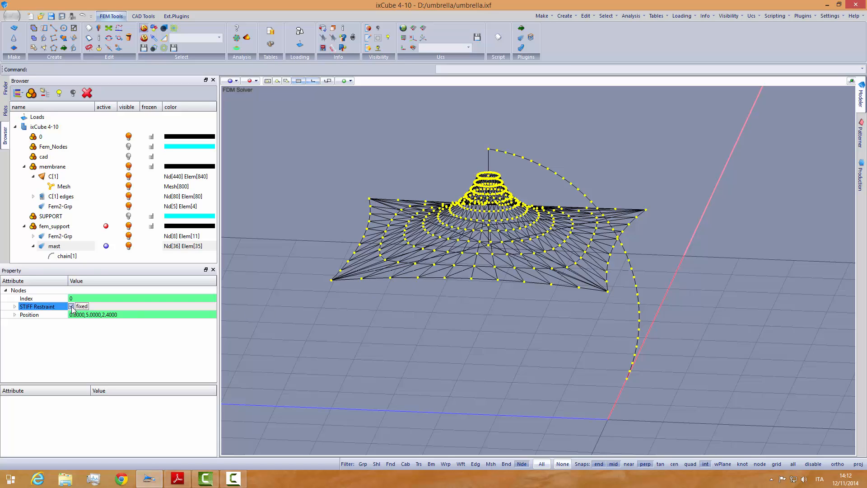
pyautogui.click(15, 306)
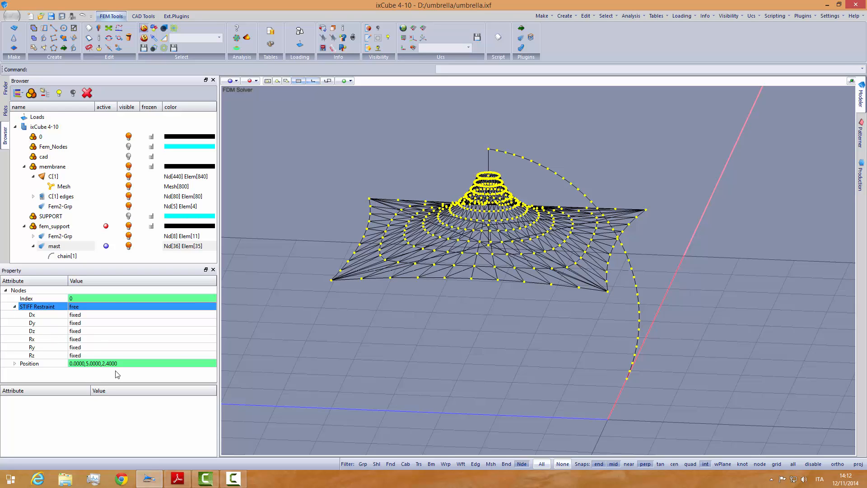
pyautogui.press('Escape')
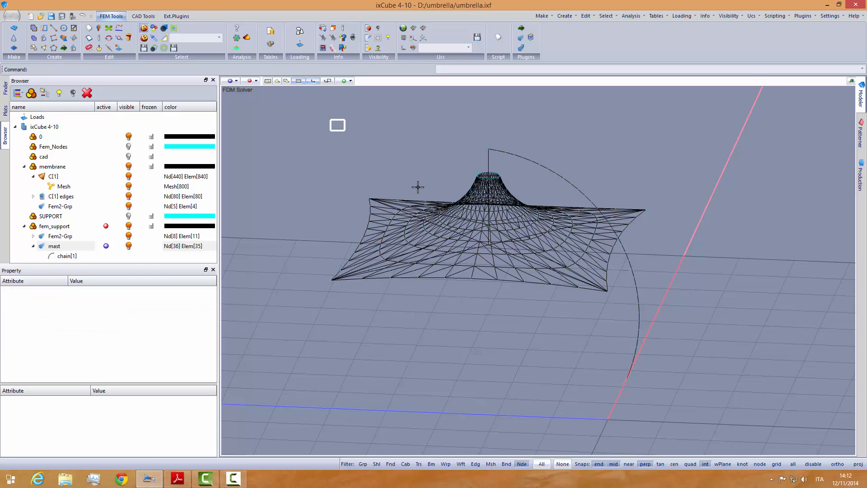
pyautogui.moveTo(335, 124); pyautogui.dragTo(748, 426)
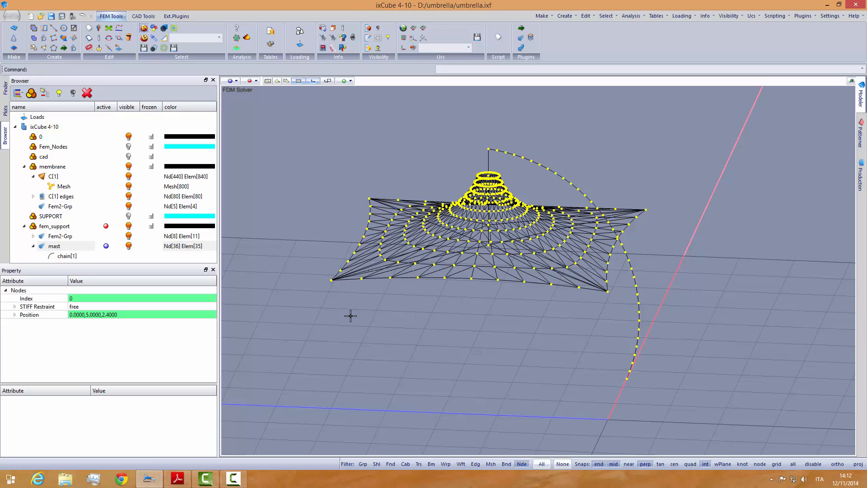
pyautogui.press('Escape')
# Step: Set the STIFF Restraint of the node at the mast's base to fixed
pyautogui.moveTo(400, 322)
pyautogui.mouseDown(button='middle')
pyautogui.moveTo(391, 331)
pyautogui.moveTo(401, 330)
pyautogui.mouseUp(button='middle')
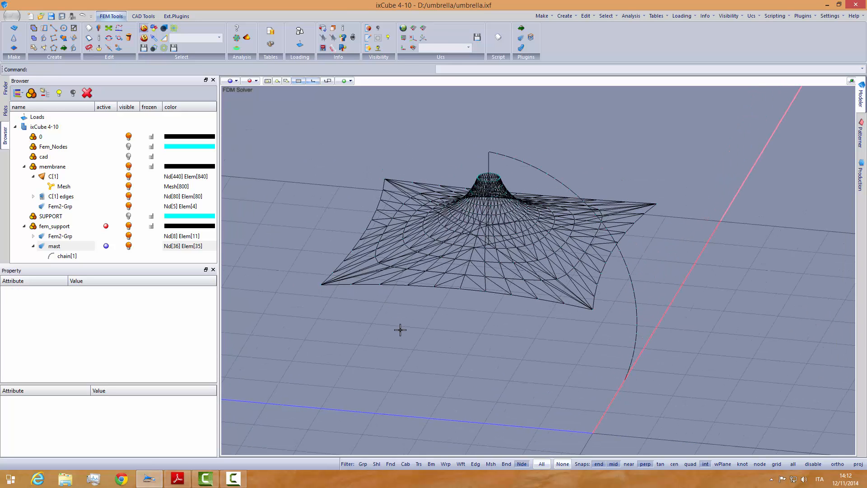
pyautogui.scroll(3, 626, 378)
pyautogui.click(619, 382)
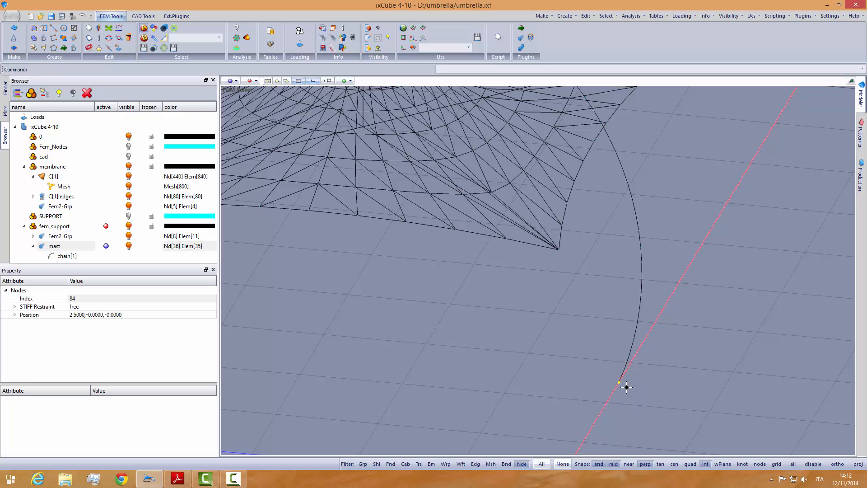
pyautogui.scroll(-5, 626, 388)
pyautogui.moveTo(629, 364); pyautogui.dragTo(595, 357, button='middle')
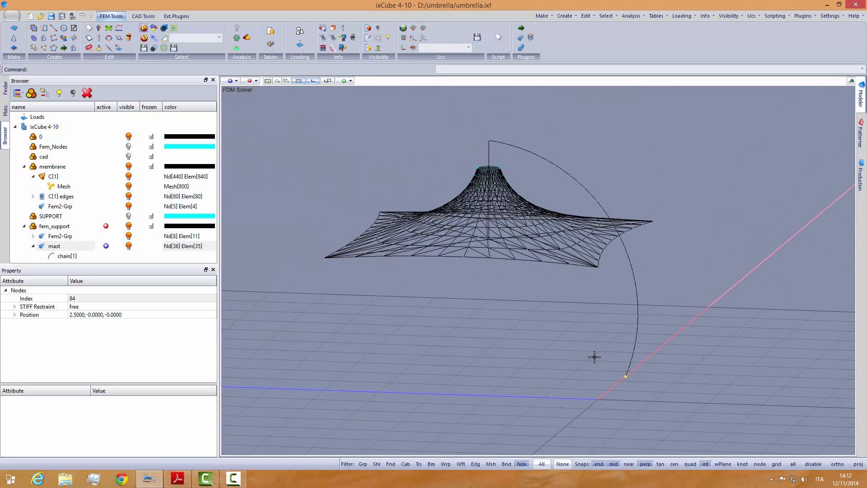
pyautogui.click(71, 307)
pyautogui.click(72, 307)
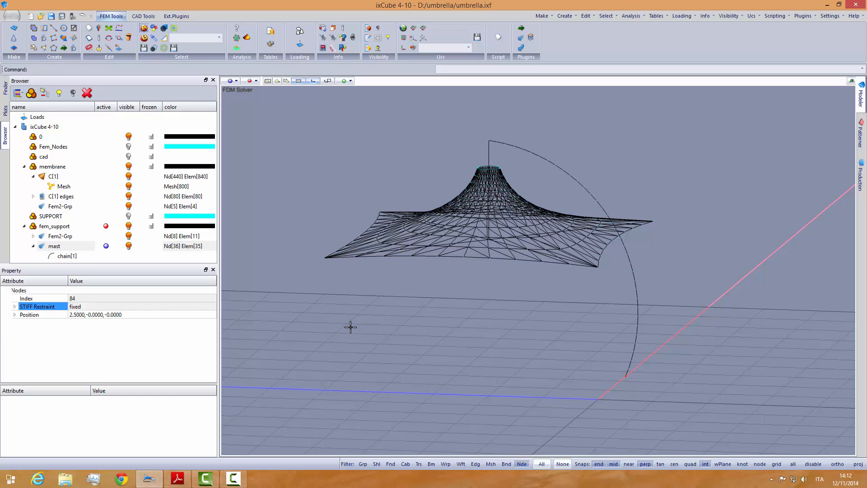
pyautogui.press('Escape')
# Step: Run Check Model on the complete umbrella structure
pyautogui.scroll(-2, 426, 329)
pyautogui.moveTo(463, 336); pyautogui.dragTo(428, 336, button='middle')
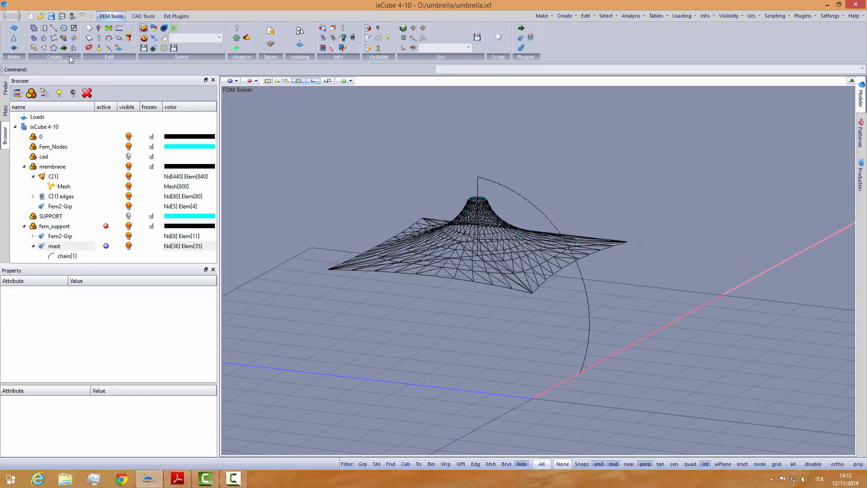
pyautogui.click(12, 16)
pyautogui.click(33, 73)
pyautogui.click(586, 16)
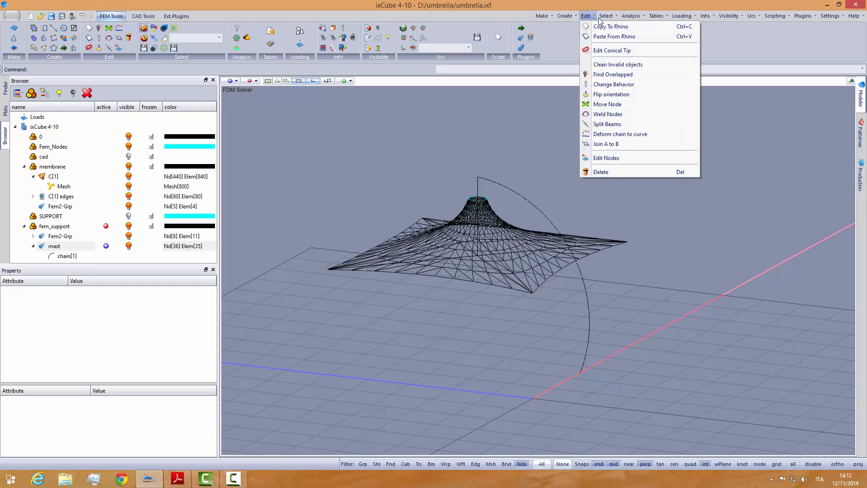
pyautogui.click(629, 16)
pyautogui.click(630, 16)
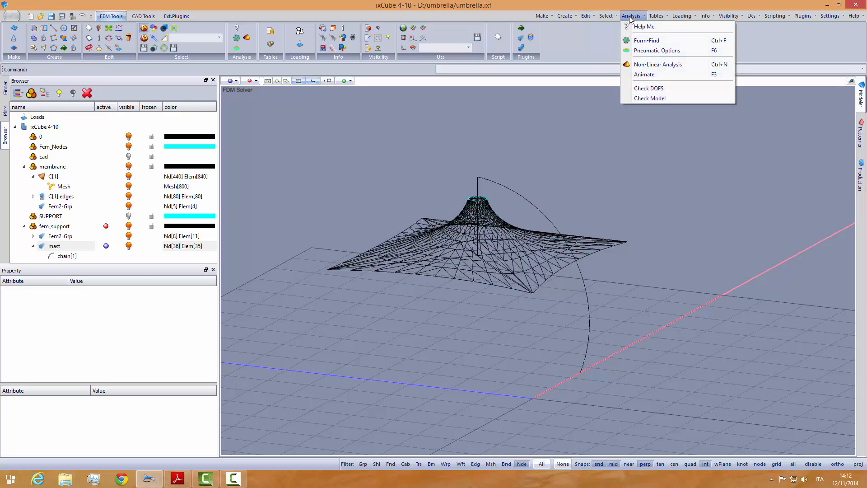
pyautogui.click(647, 98)
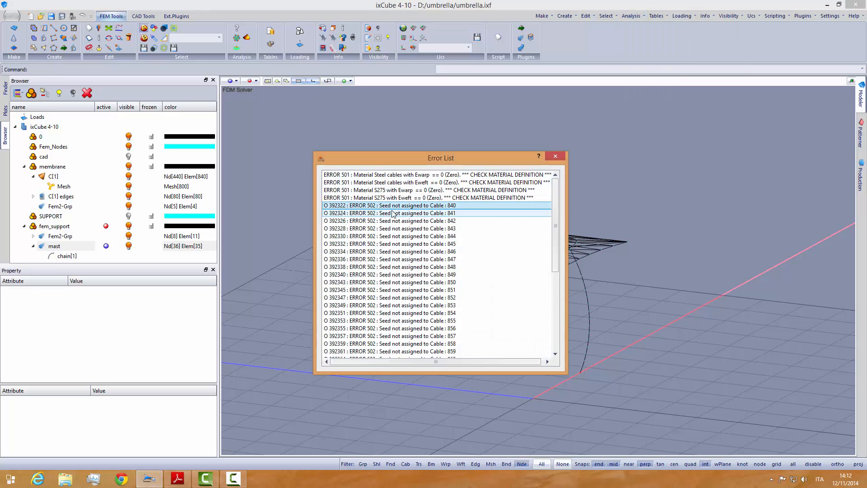
# Step: Move the Error List clear of the model and review the cables reported without an assigned seed
pyautogui.moveTo(437, 157); pyautogui.dragTo(733, 88)
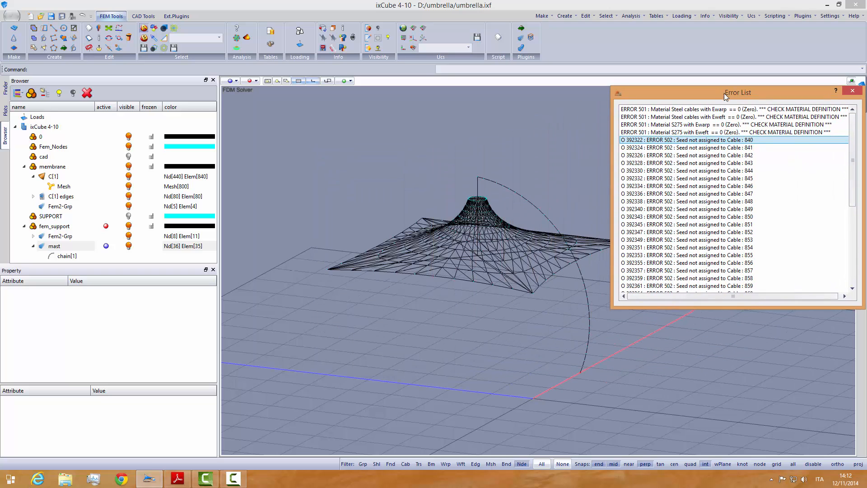
pyautogui.click(701, 178)
pyautogui.click(701, 194)
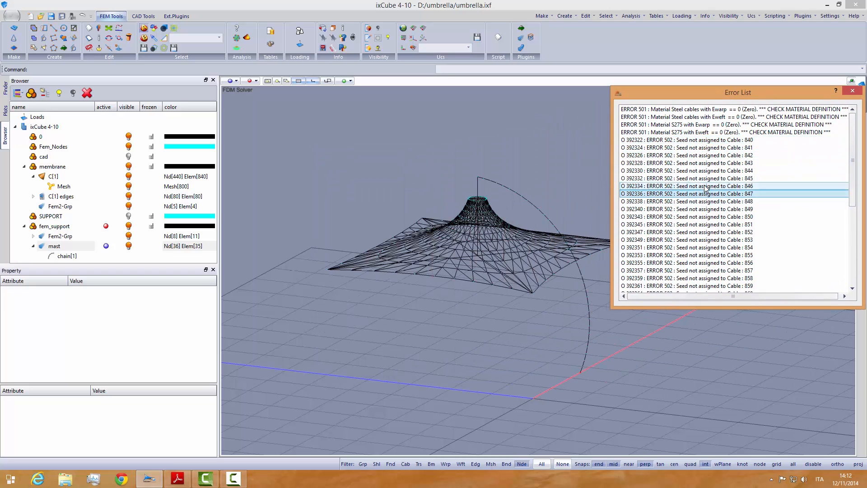
pyautogui.scroll(-7, 706, 179)
pyautogui.scroll(2, 706, 179)
pyautogui.scroll(5, 708, 181)
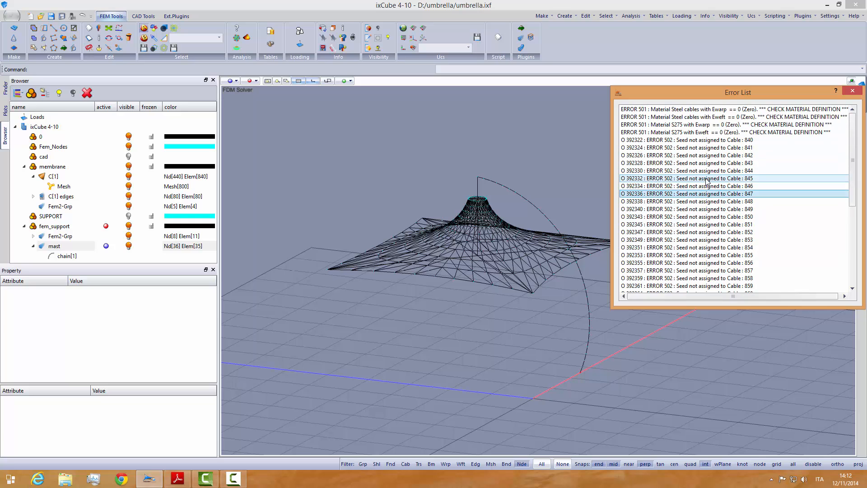
pyautogui.click(669, 141)
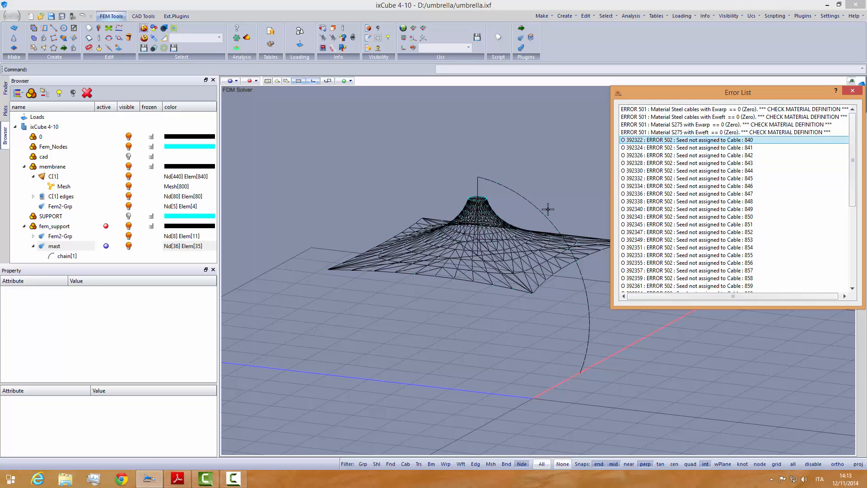
# Step: Locate element 840 in the model by searching the Elements entity for its ID
pyautogui.moveTo(476, 305); pyautogui.dragTo(461, 311, button='middle')
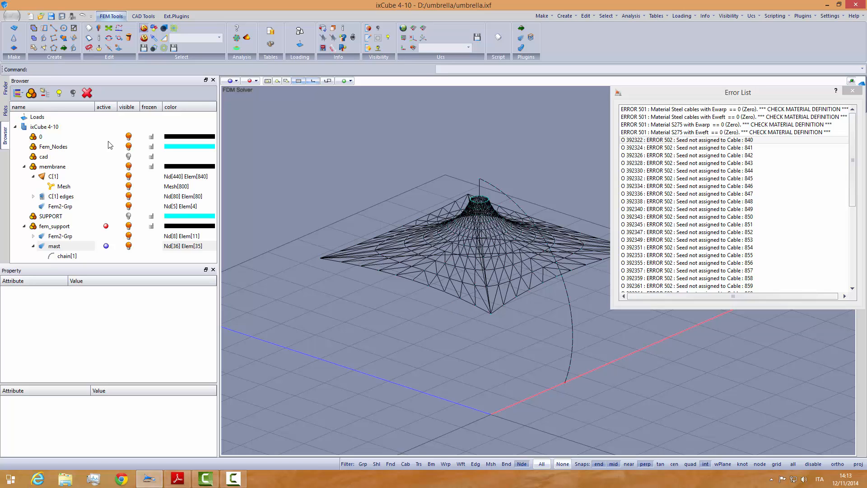
pyautogui.click(5, 91)
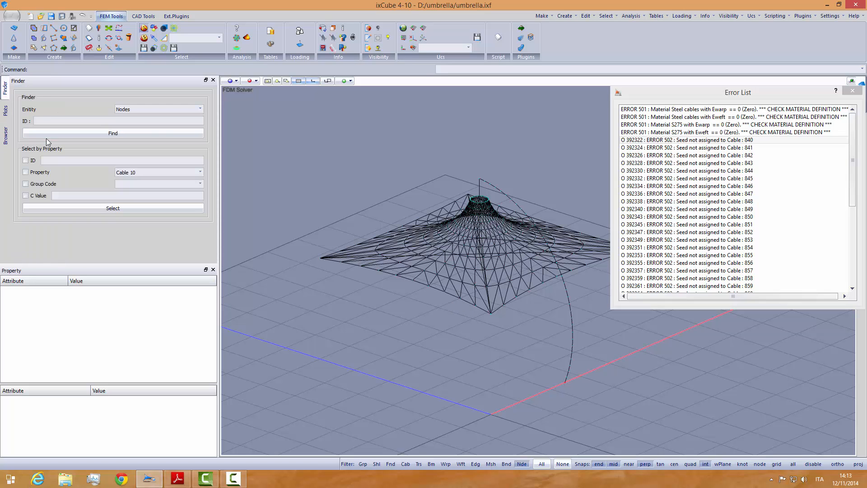
pyautogui.click(135, 109)
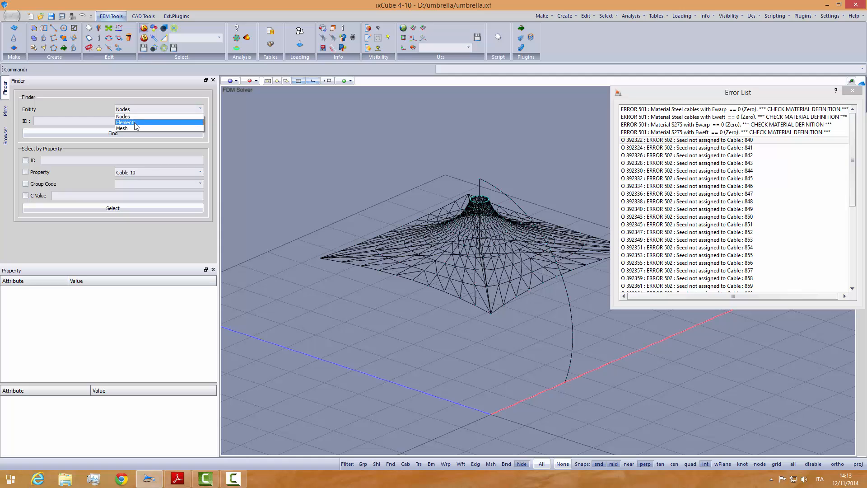
pyautogui.click(134, 123)
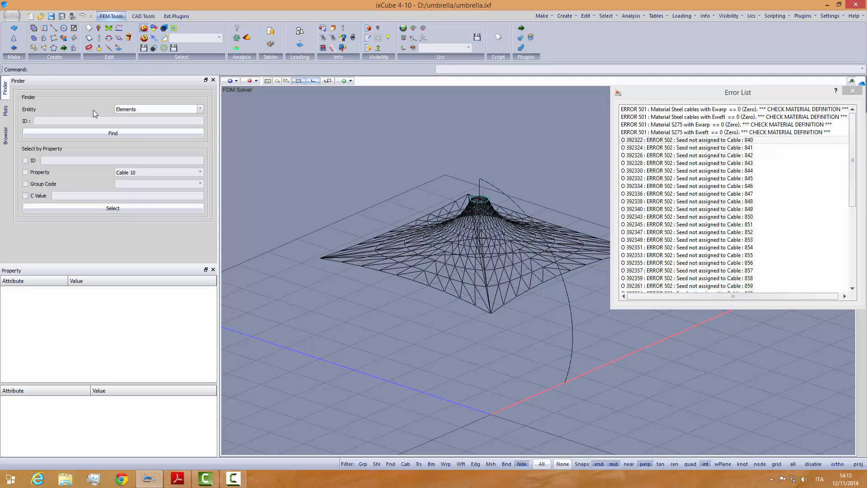
pyautogui.click(72, 122)
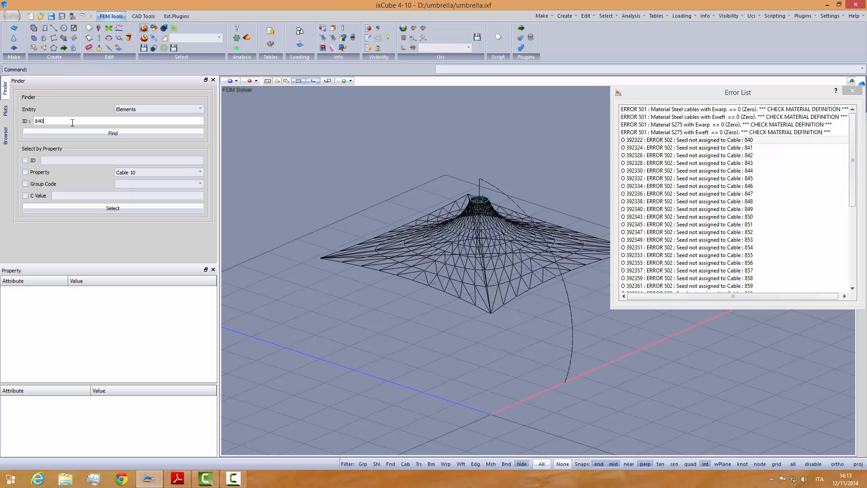
pyautogui.write('840')
pyautogui.click(85, 131)
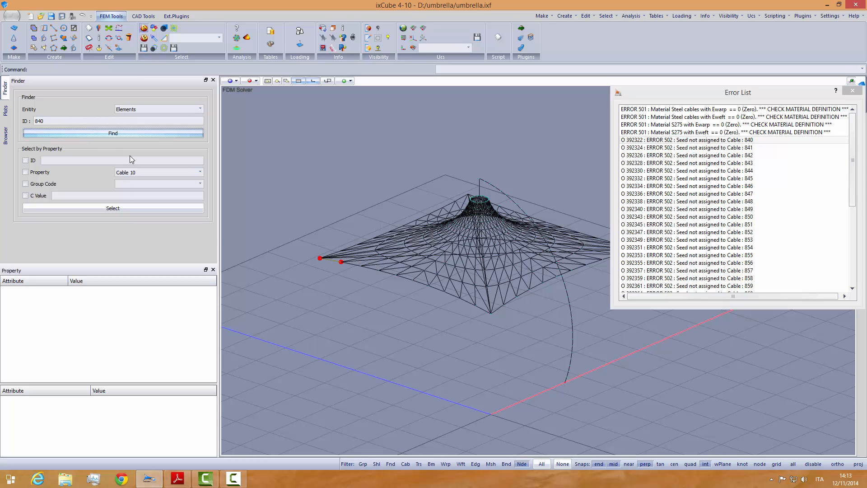
# Step: Select all the cables that the Error List reports without an assigned seed
pyautogui.scroll(2, 342, 264)
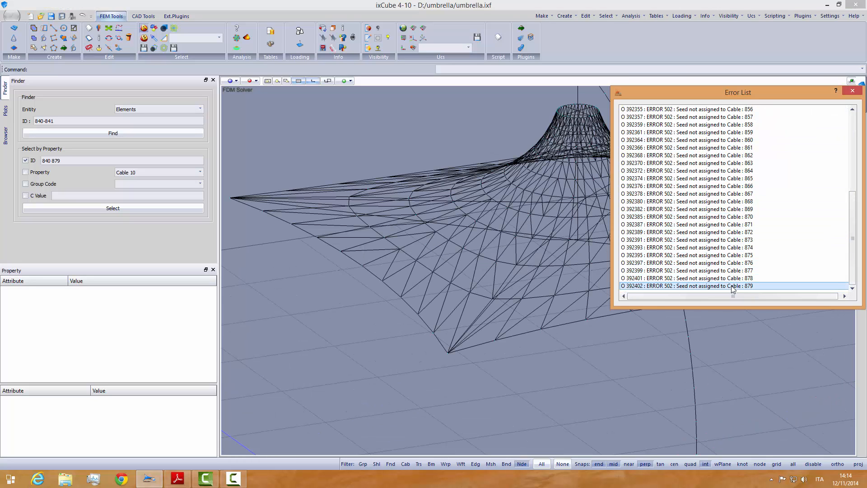
pyautogui.rightClick(732, 270)
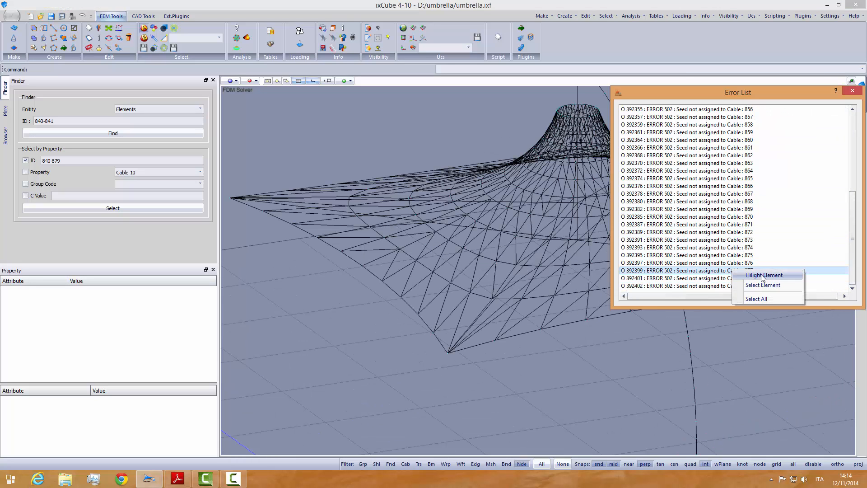
pyautogui.click(757, 299)
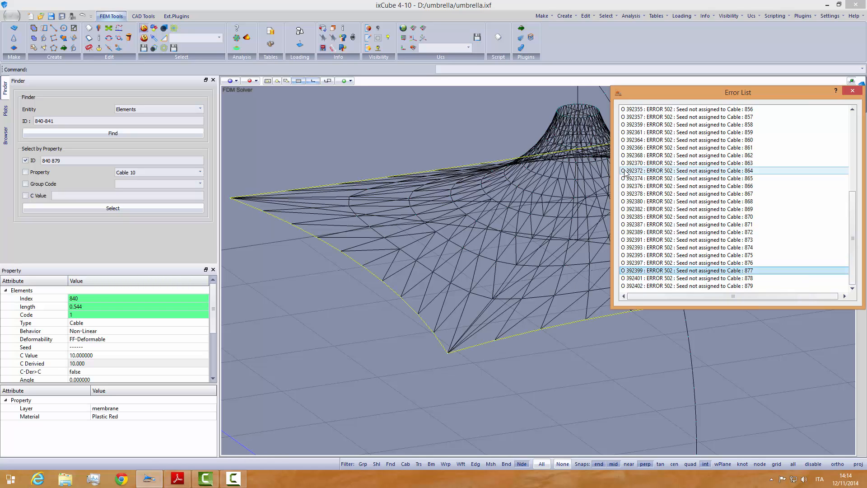
pyautogui.moveTo(488, 249); pyautogui.dragTo(510, 248, button='middle')
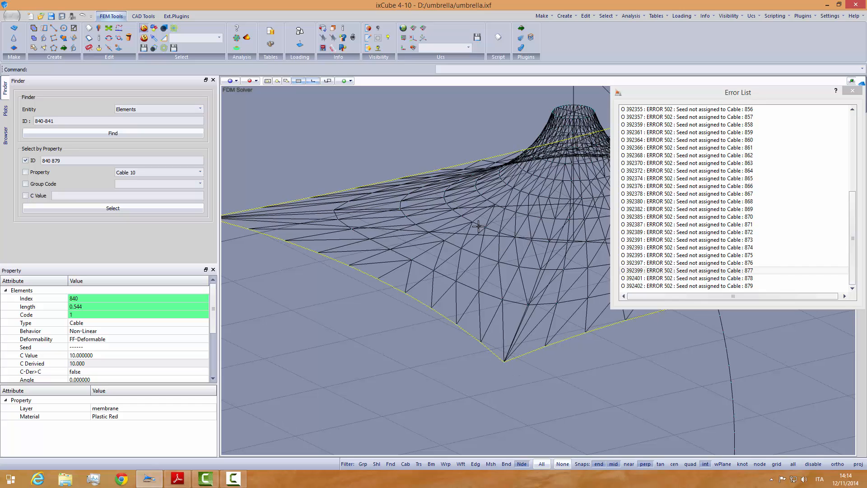
pyautogui.scroll(-2, 350, 284)
pyautogui.moveTo(428, 257); pyautogui.dragTo(466, 255, button='middle')
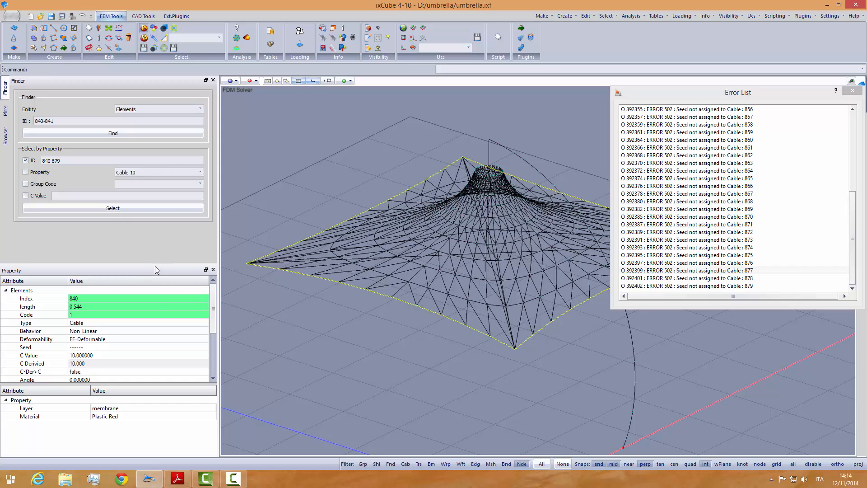
# Step: Assign the Cable 10 seed to the selected membrane edge cables and close the Error List
pyautogui.moveTo(155, 266); pyautogui.dragTo(149, 188)
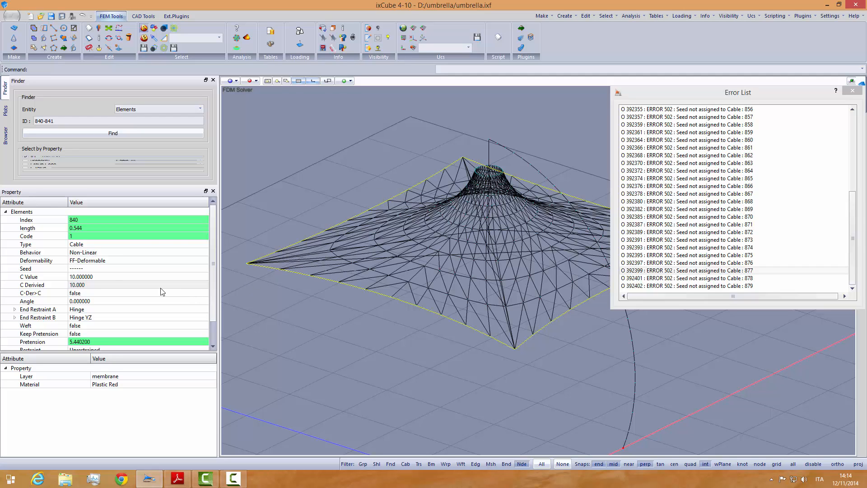
pyautogui.click(99, 269)
pyautogui.click(99, 271)
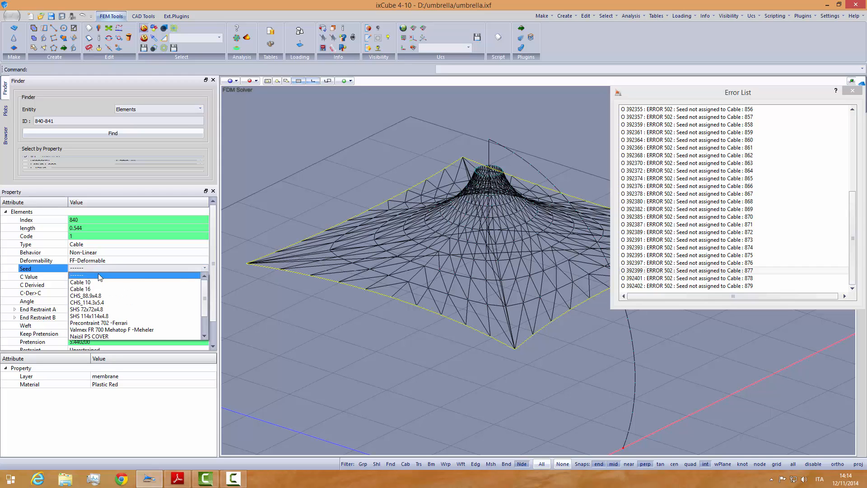
pyautogui.click(93, 282)
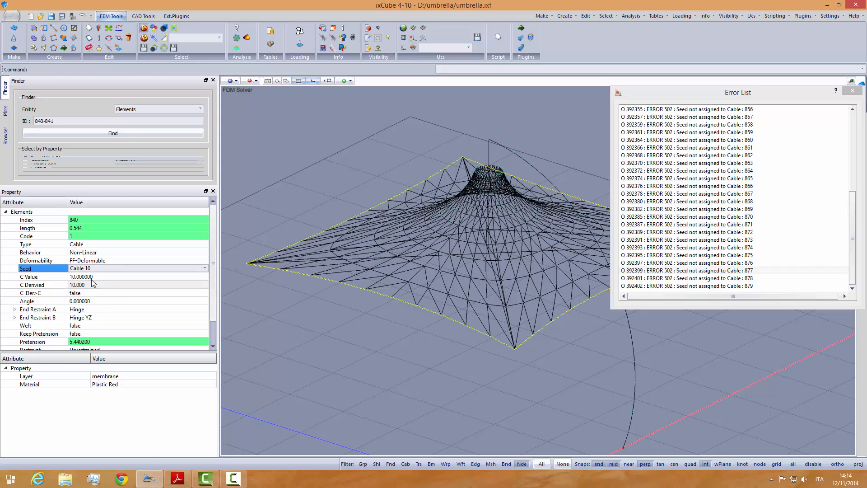
pyautogui.click(294, 309)
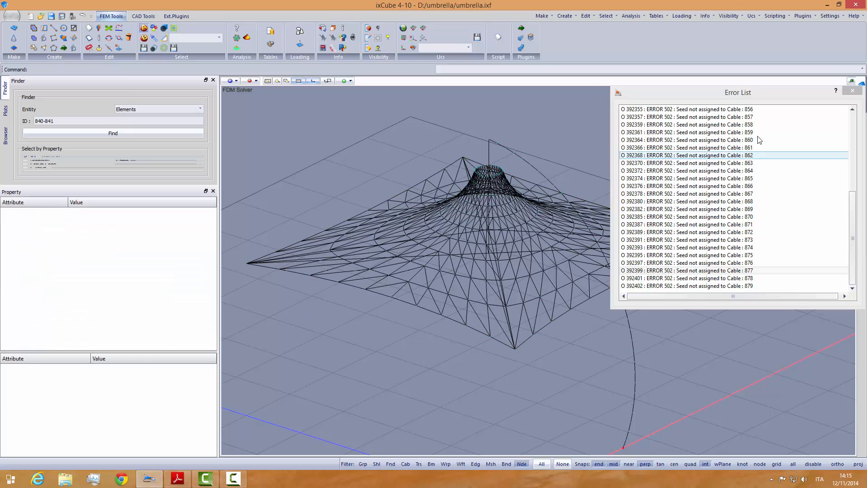
pyautogui.click(853, 91)
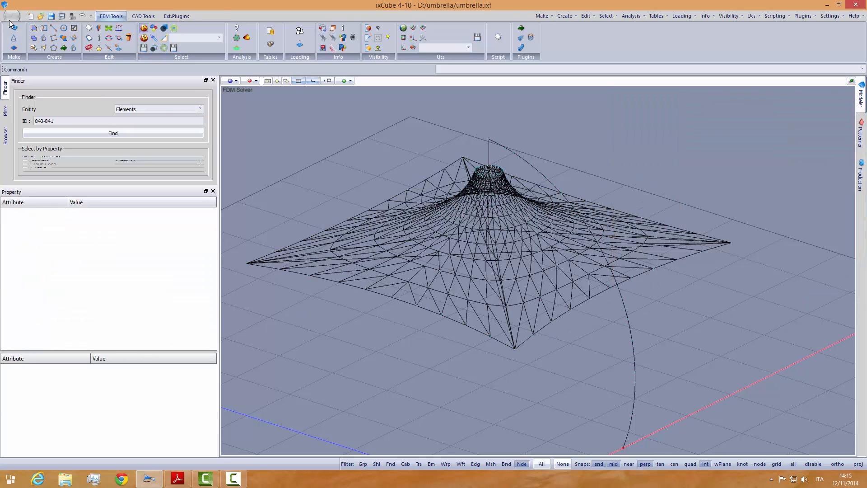
# Step: Show the model's layer browser and display the umbrella as a shaded solid model
pyautogui.click(12, 16)
pyautogui.click(25, 72)
pyautogui.click(6, 135)
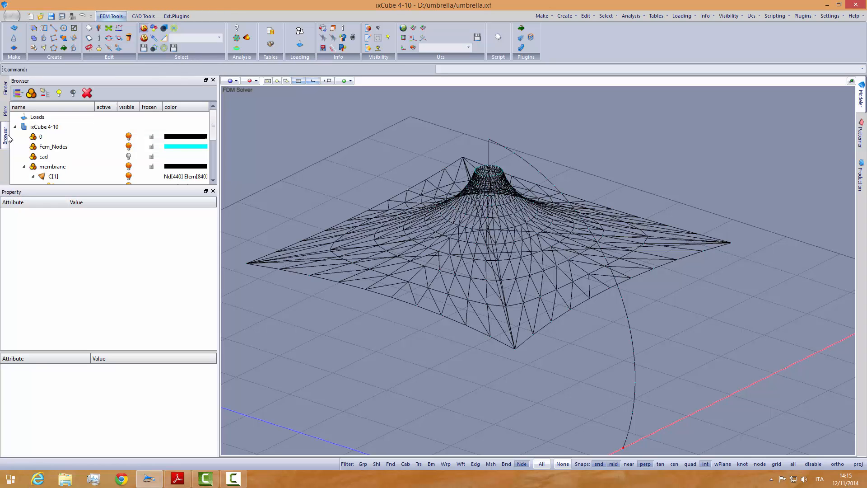
pyautogui.moveTo(423, 237); pyautogui.dragTo(421, 229, button='middle')
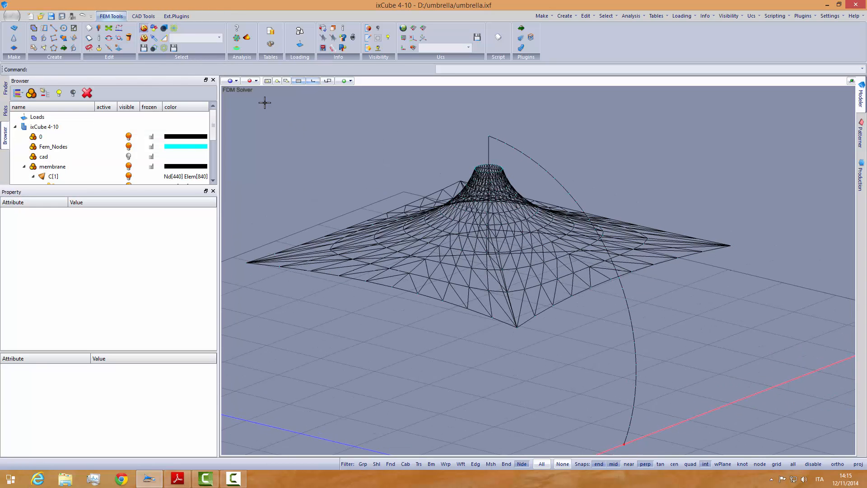
pyautogui.click(238, 89)
pyautogui.click(259, 109)
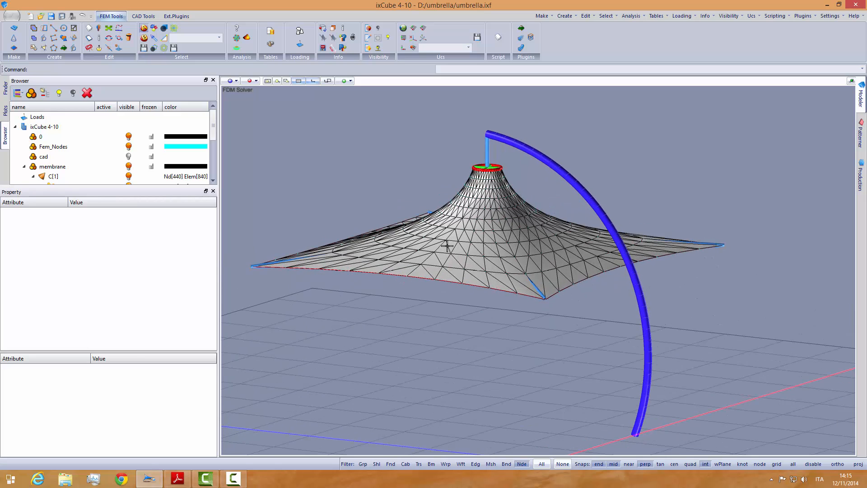
# Step: Run the nonlinear form-finding analysis with the Energy and Forces convergence values set to 1
pyautogui.click(235, 45)
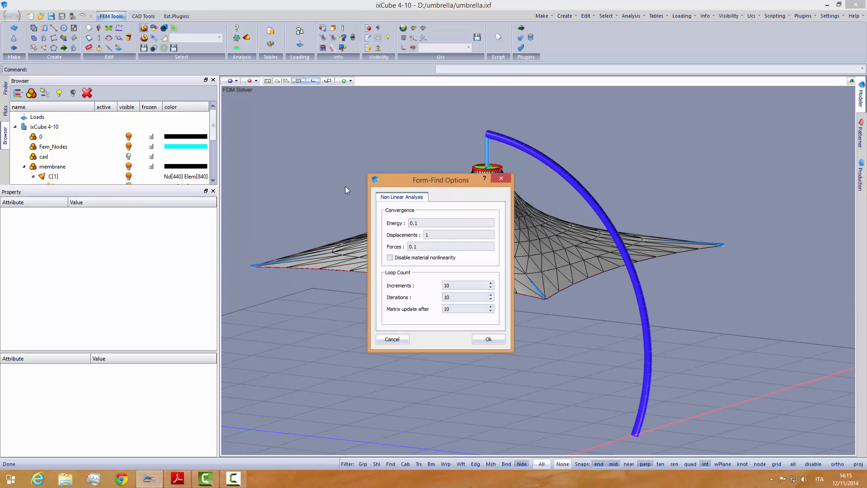
pyautogui.moveTo(414, 183); pyautogui.dragTo(144, 159)
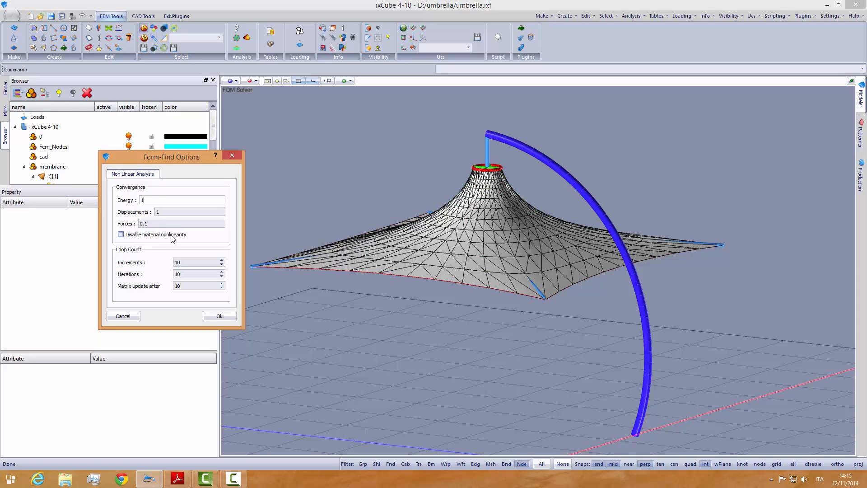
pyautogui.click(149, 223)
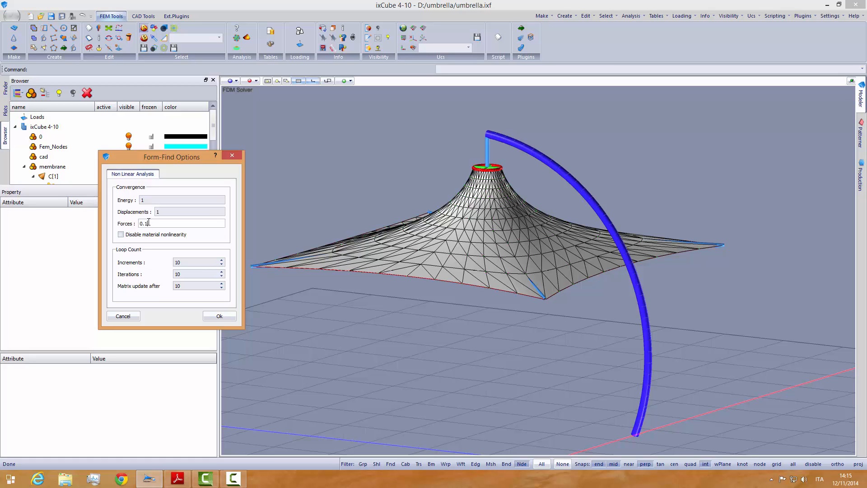
pyautogui.moveTo(149, 223); pyautogui.dragTo(138, 223)
pyautogui.write('1')
pyautogui.click(215, 320)
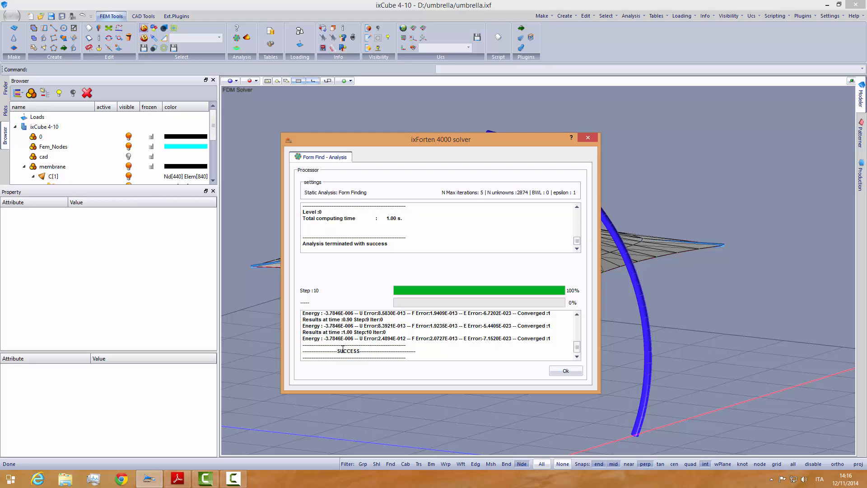
pyautogui.moveTo(338, 351); pyautogui.dragTo(362, 352)
pyautogui.click(567, 371)
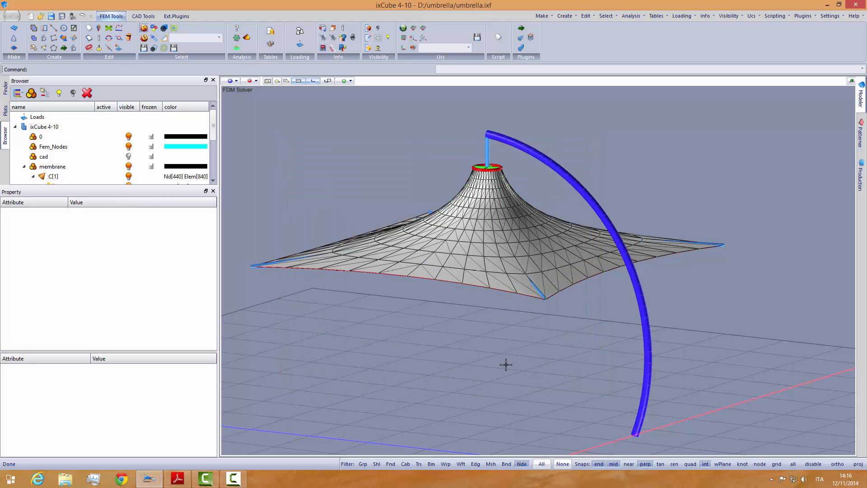
# Step: Plot the Form-Find sI stresses as a colour map over the whole membrane and examine their distribution
pyautogui.moveTo(503, 331)
pyautogui.mouseDown(button='middle')
pyautogui.moveTo(518, 269)
pyautogui.moveTo(473, 292)
pyautogui.moveTo(469, 327)
pyautogui.moveTo(492, 339)
pyautogui.mouseUp(button='middle')
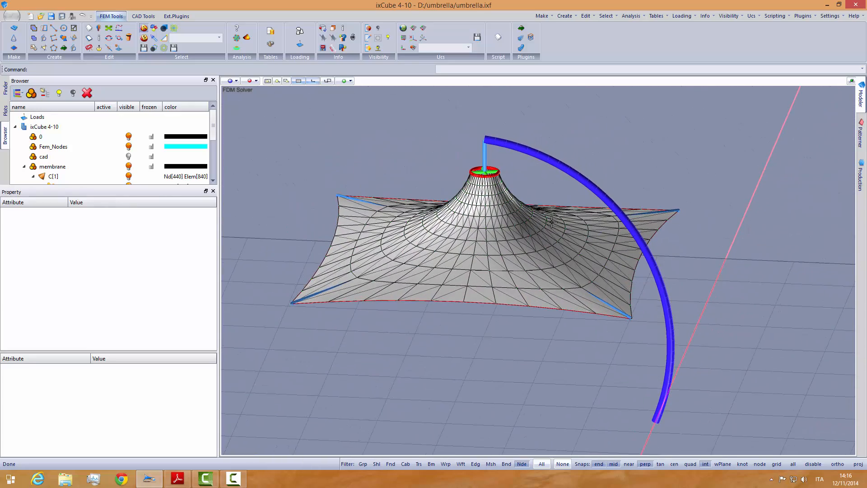
pyautogui.moveTo(589, 322); pyautogui.dragTo(550, 316, button='middle')
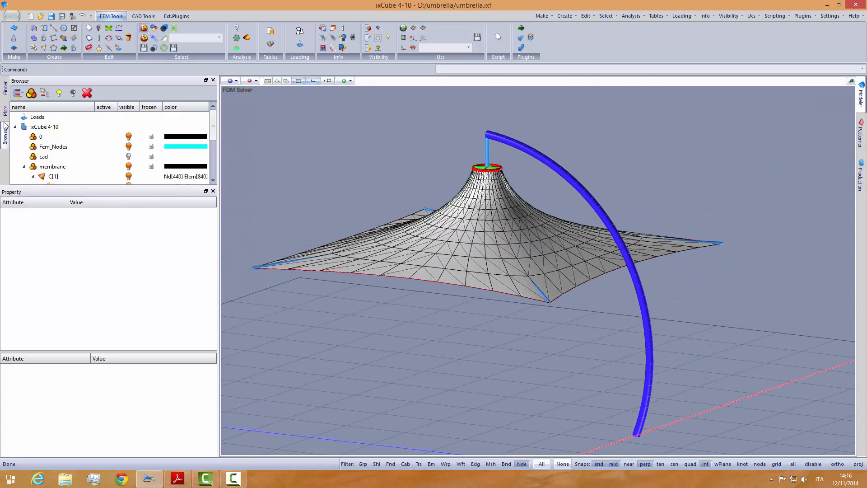
pyautogui.click(6, 111)
pyautogui.moveTo(53, 188); pyautogui.dragTo(54, 260)
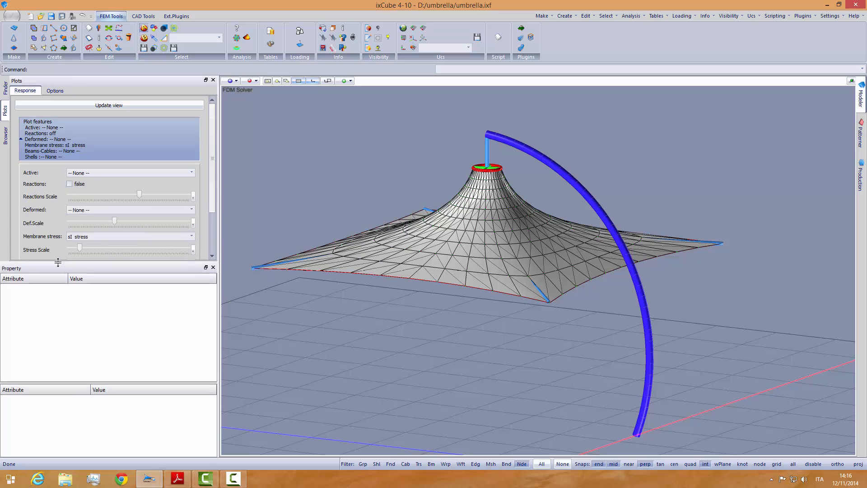
pyautogui.click(91, 184)
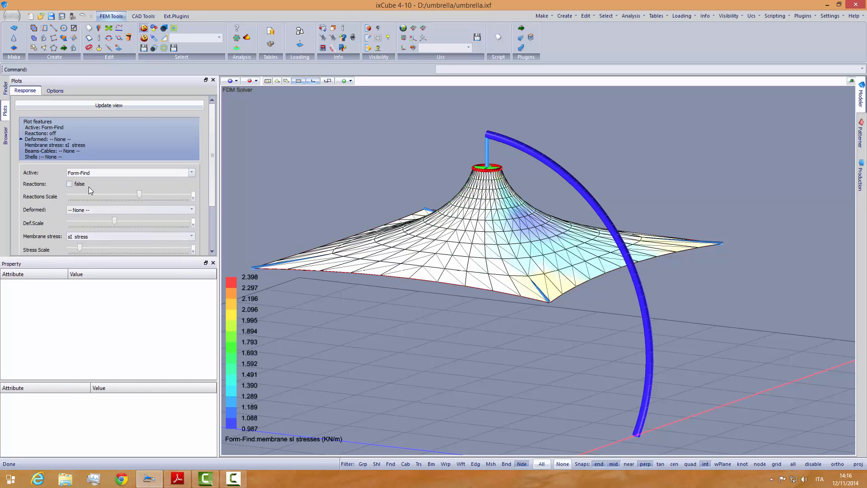
pyautogui.moveTo(374, 127); pyautogui.dragTo(411, 80, button='middle')
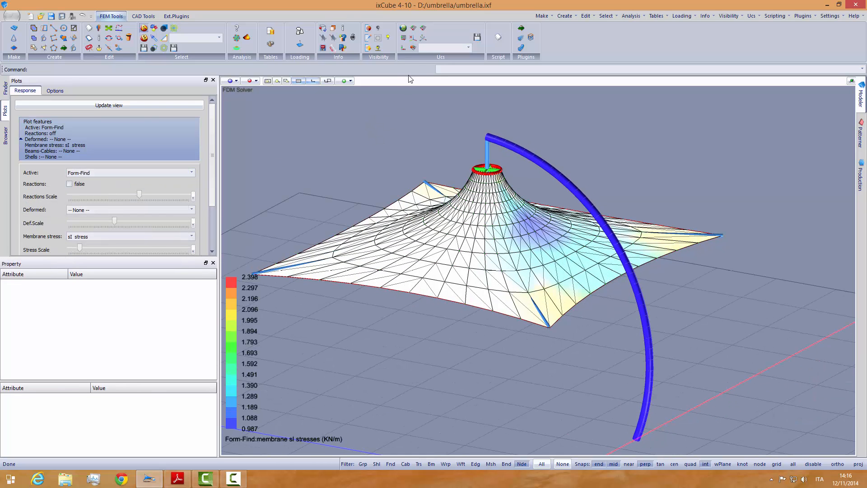
pyautogui.click(368, 48)
pyautogui.moveTo(419, 223)
pyautogui.mouseDown(button='middle')
pyautogui.moveTo(464, 219)
pyautogui.moveTo(453, 203)
pyautogui.moveTo(427, 225)
pyautogui.mouseUp(button='middle')
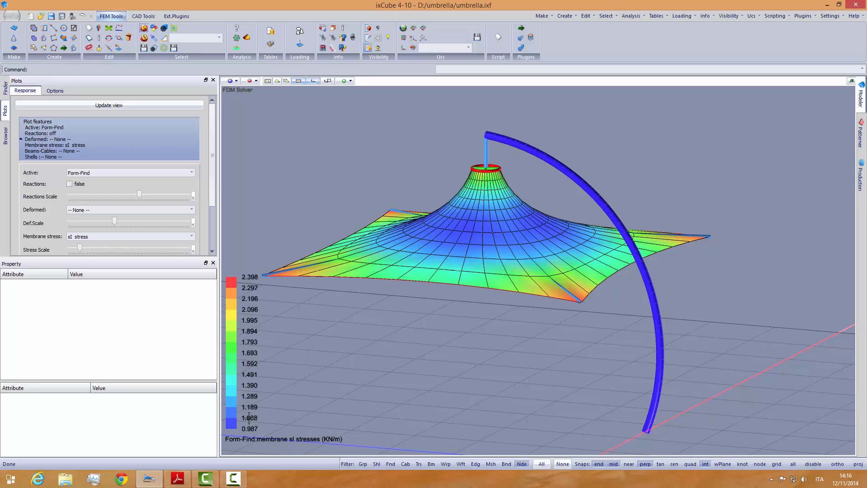
pyautogui.moveTo(467, 339)
pyautogui.mouseDown(button='middle')
pyautogui.moveTo(468, 357)
pyautogui.moveTo(467, 300)
pyautogui.moveTo(468, 360)
pyautogui.moveTo(474, 333)
pyautogui.mouseUp(button='middle')
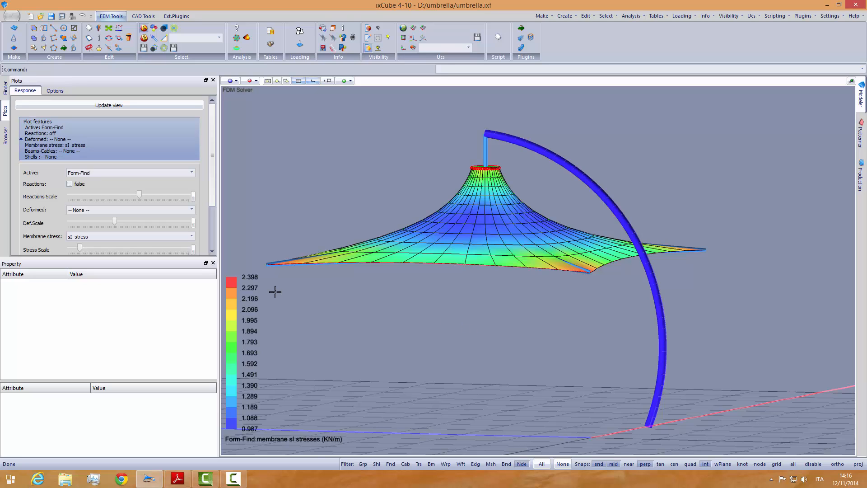
# Step: Set the Membrane stress plot to None and turn on Reactions for the Form-Find results
pyautogui.click(113, 238)
pyautogui.click(106, 243)
pyautogui.click(70, 184)
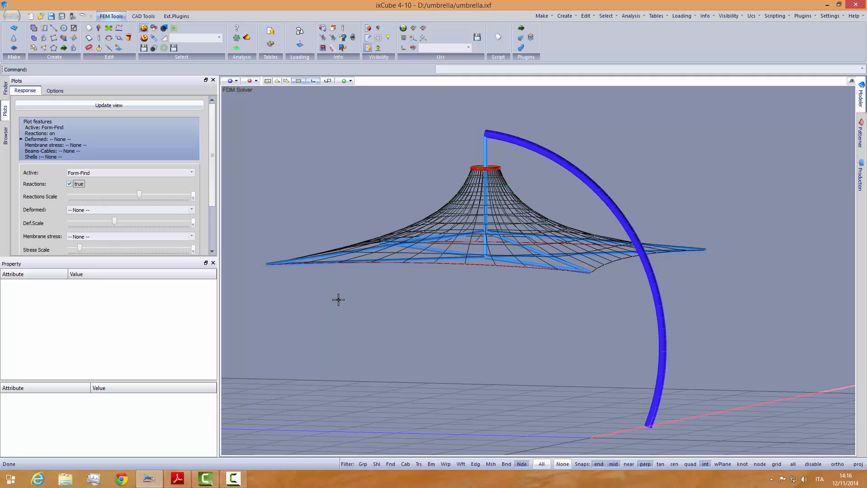
pyautogui.moveTo(446, 323); pyautogui.dragTo(537, 372, button='middle')
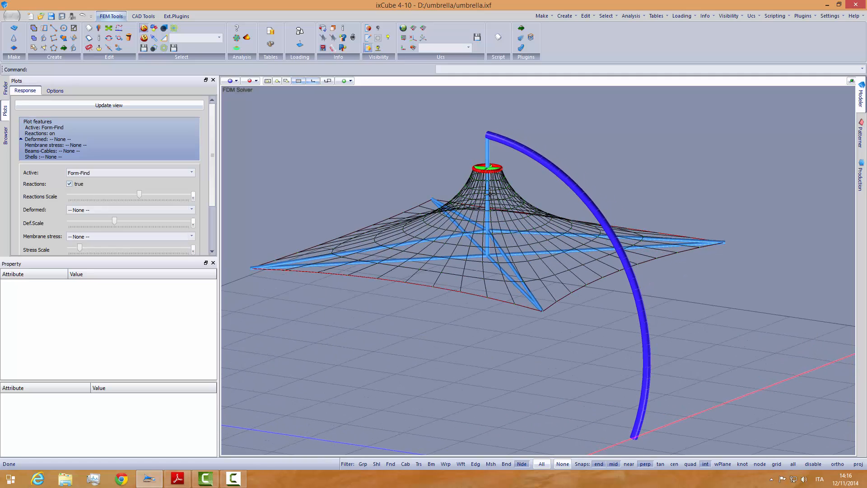
# Step: Increase the Reactions Scale and inspect the umbrella for reactions from the top ring to the mast's base
pyautogui.scroll(5, 489, 193)
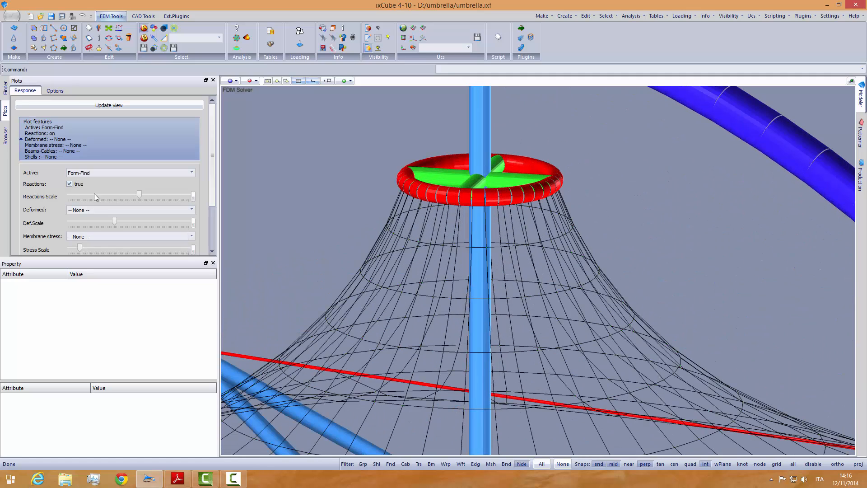
pyautogui.click(139, 193)
pyautogui.scroll(-8, 499, 209)
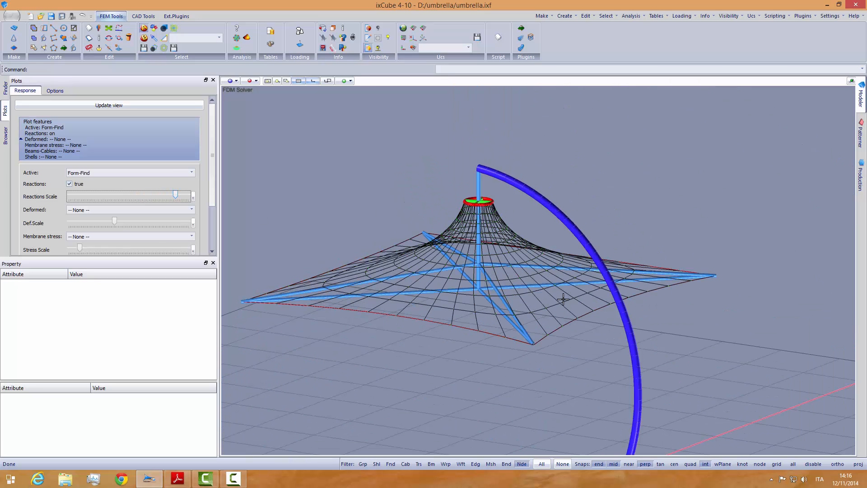
pyautogui.scroll(-2, 563, 317)
pyautogui.scroll(-3, 605, 414)
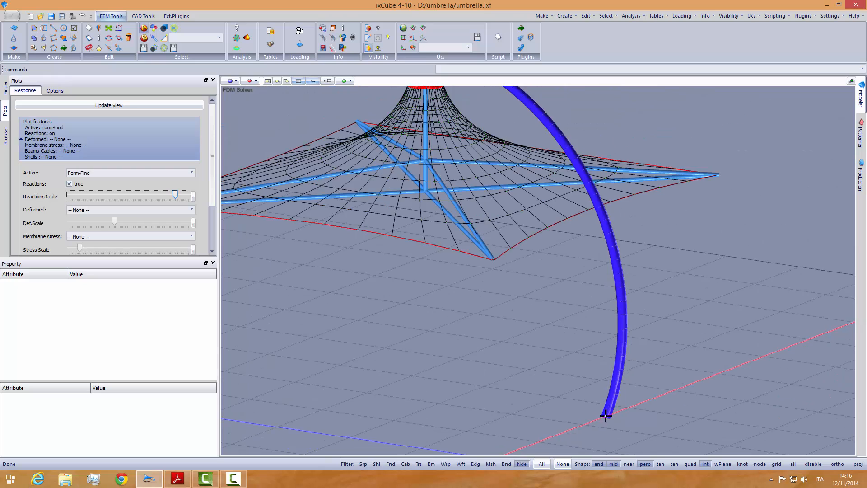
pyautogui.moveTo(506, 340); pyautogui.dragTo(529, 333, button='middle')
pyautogui.scroll(-2, 529, 333)
pyautogui.moveTo(489, 299); pyautogui.dragTo(512, 294, button='middle')
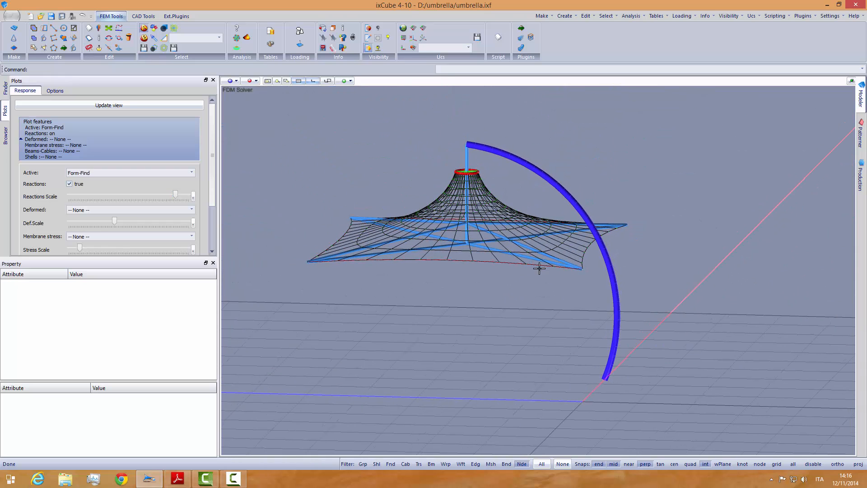
pyautogui.scroll(2, 480, 203)
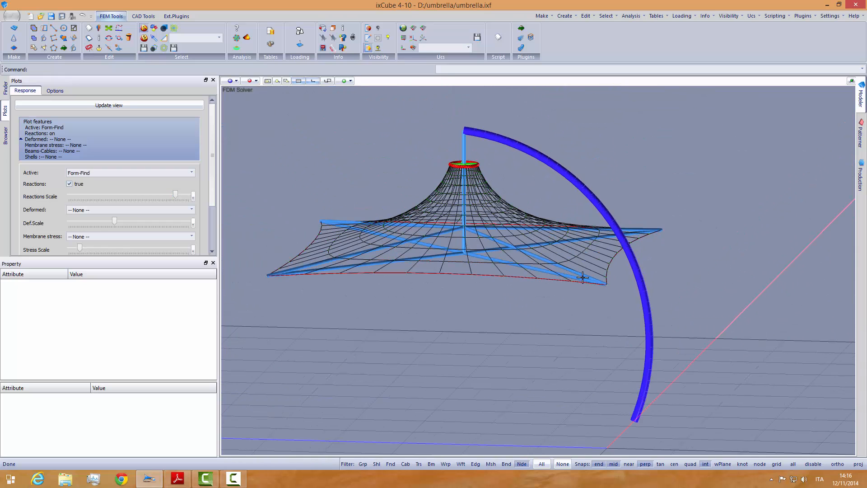
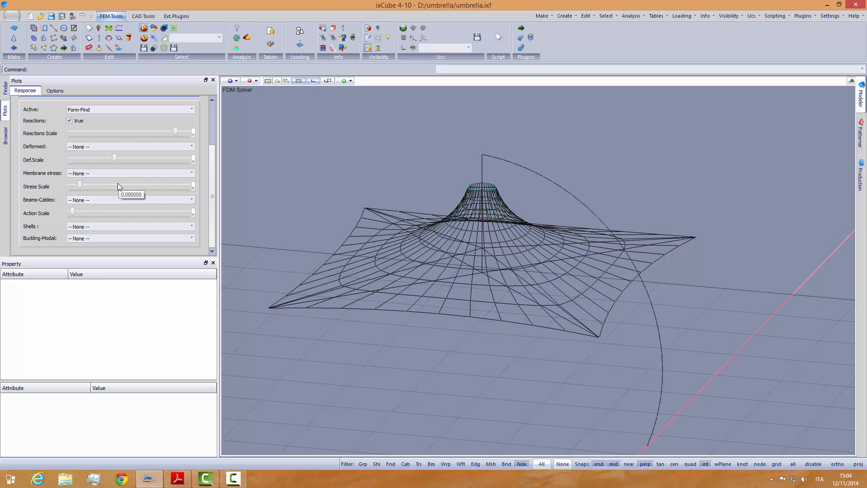
# Step: Hide the C[1] membrane net in the membrane layer
pyautogui.click(5, 135)
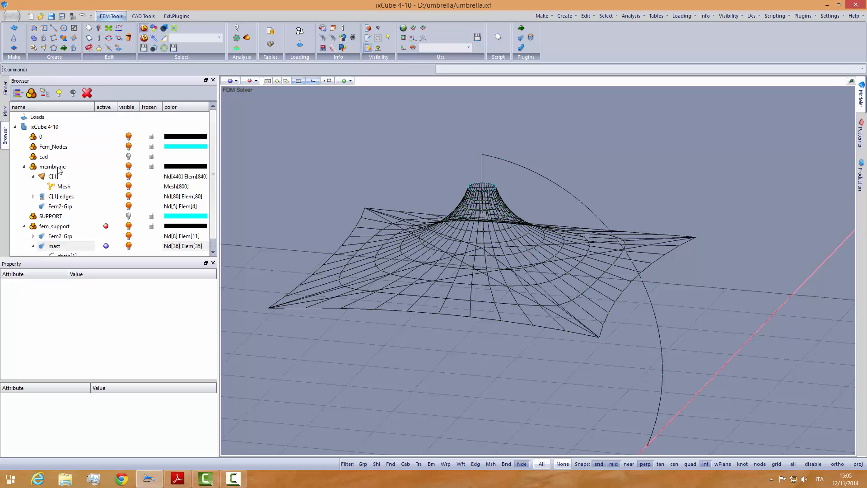
pyautogui.click(129, 177)
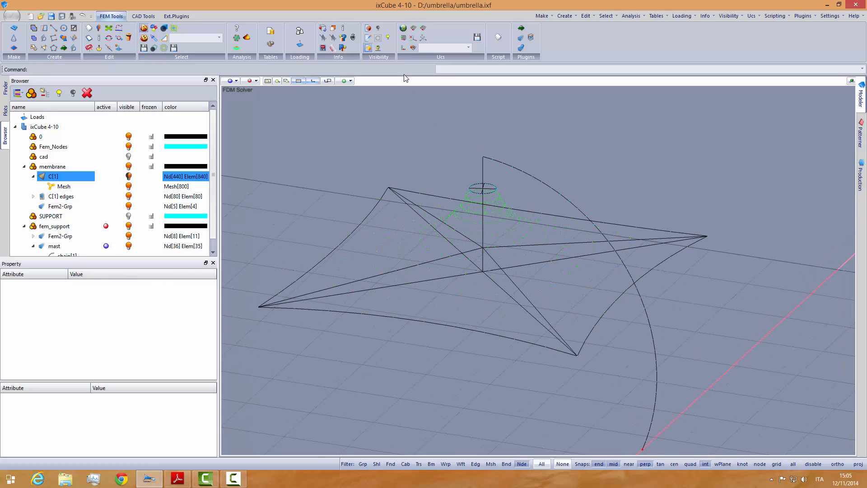
# Step: Hide the FEM nodes and plot the Form-Find Axial forces for the beams and cables
pyautogui.click(368, 30)
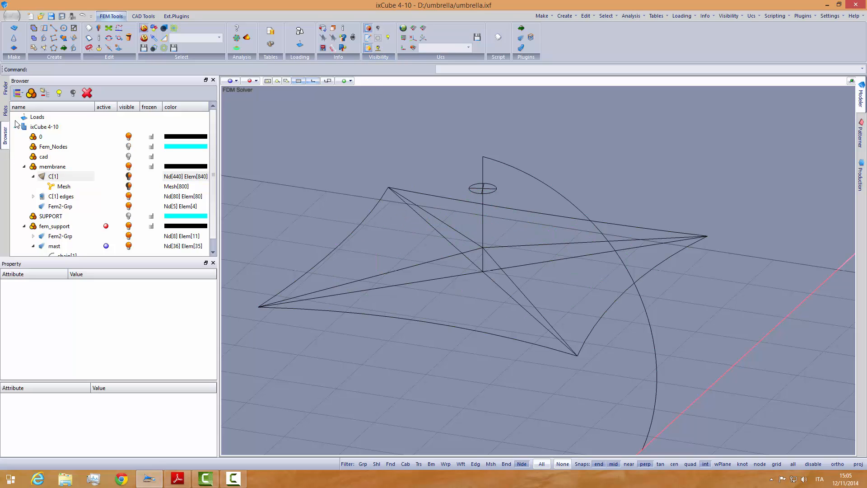
pyautogui.click(5, 110)
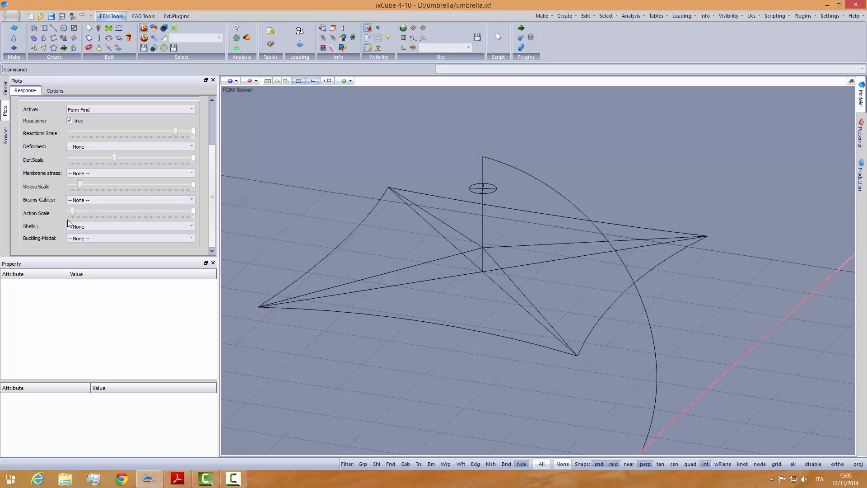
pyautogui.click(88, 200)
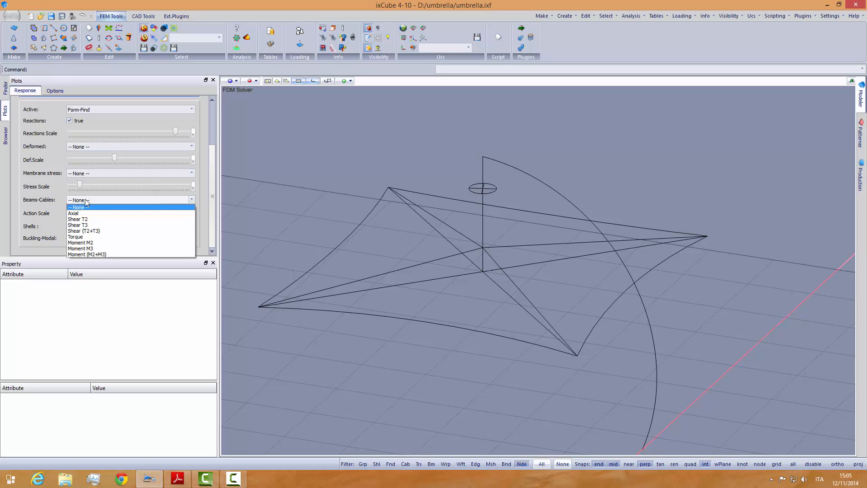
pyautogui.click(86, 212)
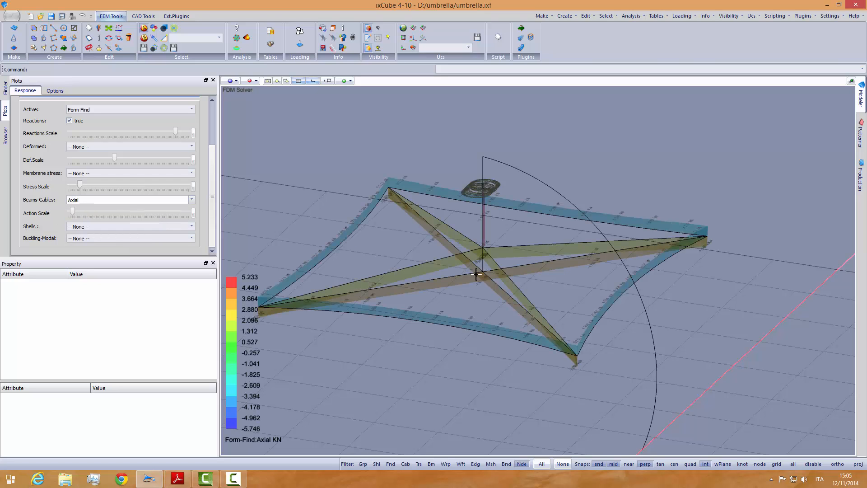
pyautogui.moveTo(476, 274)
pyautogui.mouseDown(button='middle')
pyautogui.moveTo(457, 277)
pyautogui.moveTo(467, 280)
pyautogui.mouseUp(button='middle')
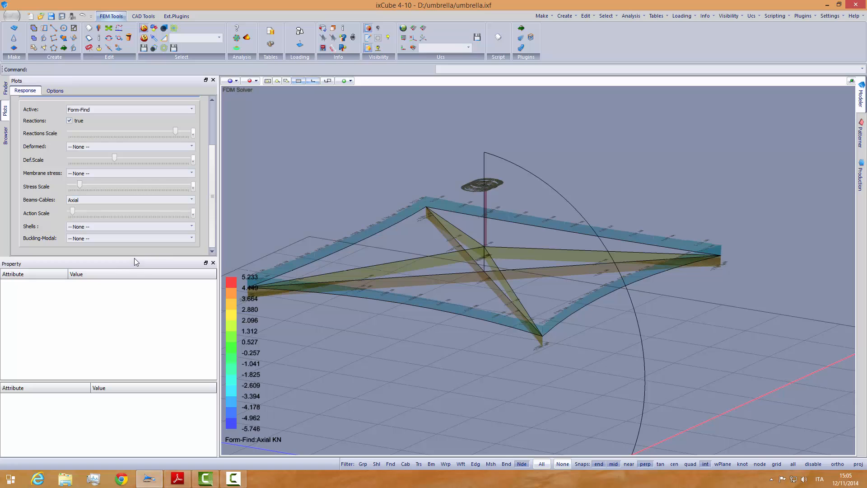
# Step: Reduce the font size of the Element Numbers labels in the plot's label options
pyautogui.moveTo(134, 258); pyautogui.dragTo(135, 331)
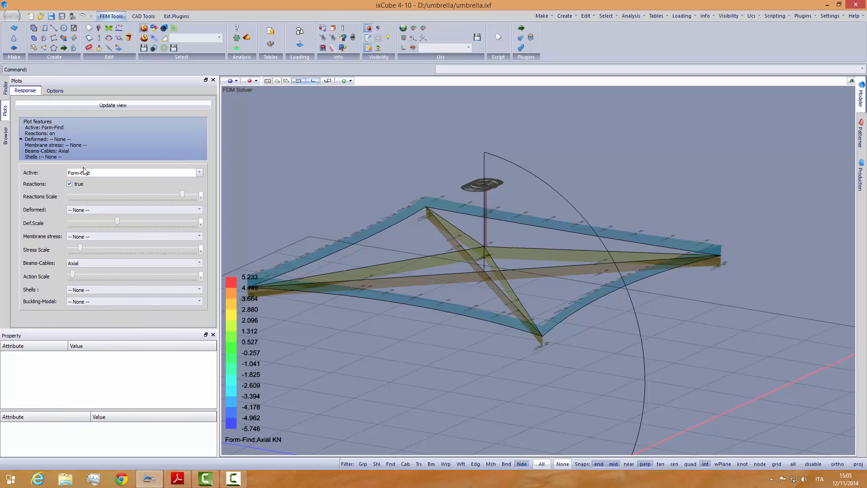
pyautogui.click(55, 92)
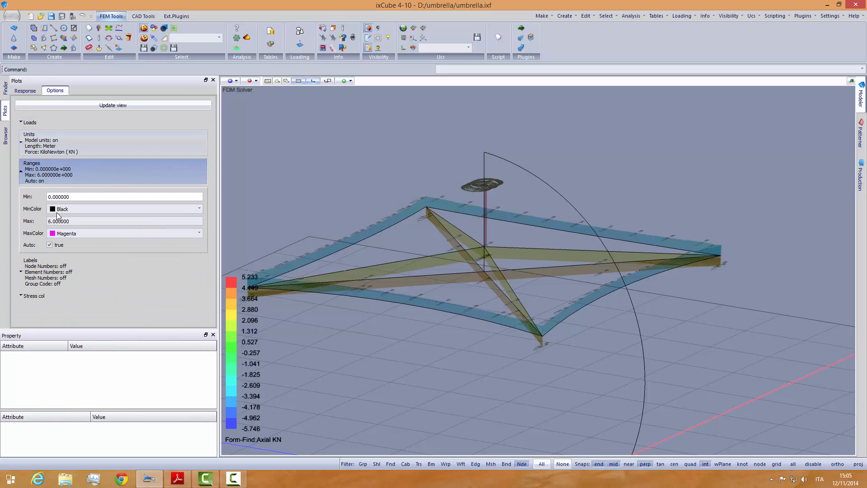
pyautogui.click(49, 172)
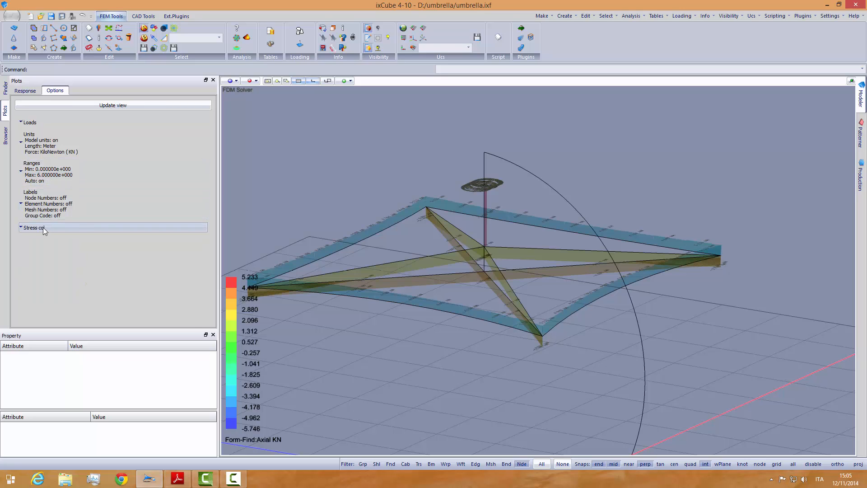
pyautogui.click(42, 213)
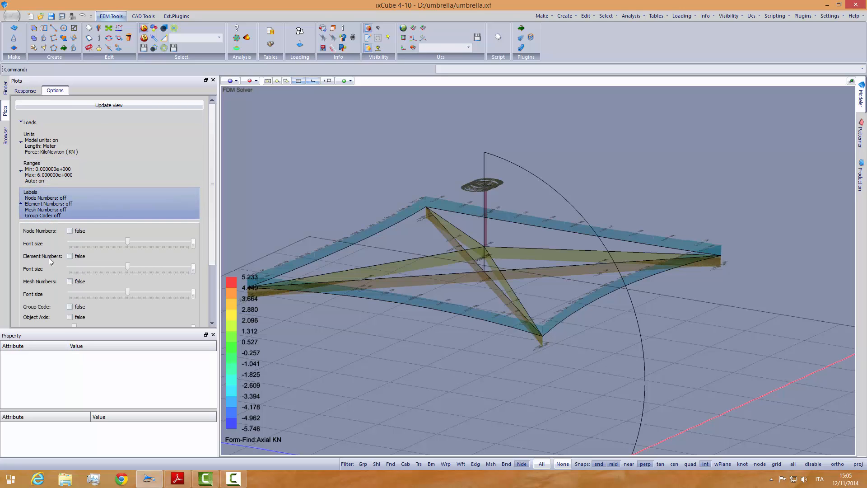
pyautogui.moveTo(129, 265); pyautogui.dragTo(100, 265)
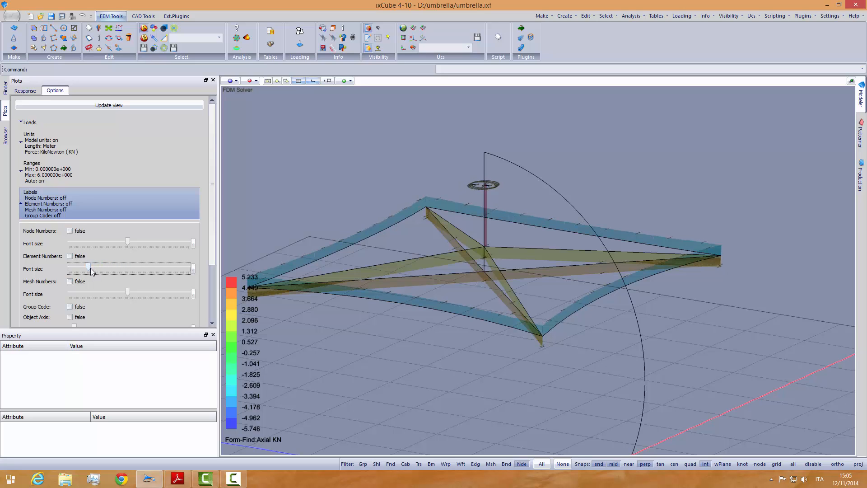
pyautogui.moveTo(174, 265)
# Step: Examine the axial force labels on the lower struts where they cross beneath the mast
pyautogui.click(6, 136)
pyautogui.moveTo(412, 297); pyautogui.dragTo(410, 258, button='middle')
pyautogui.scroll(8, 435, 242)
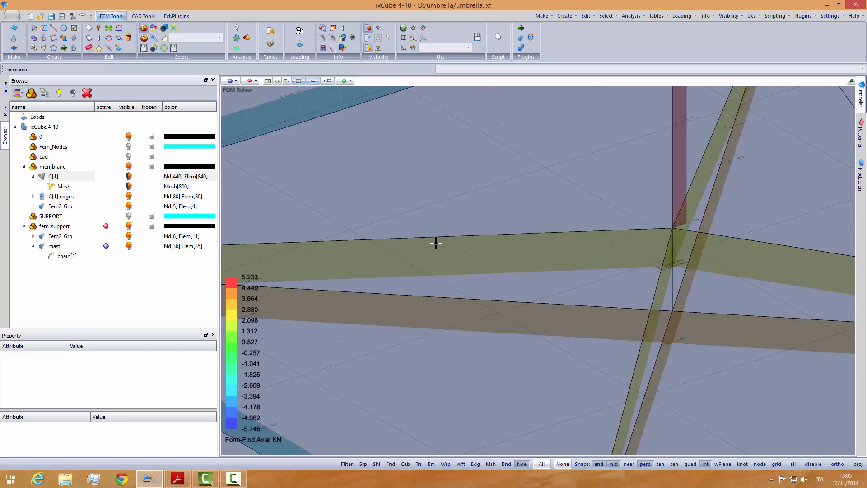
pyautogui.scroll(-4, 441, 242)
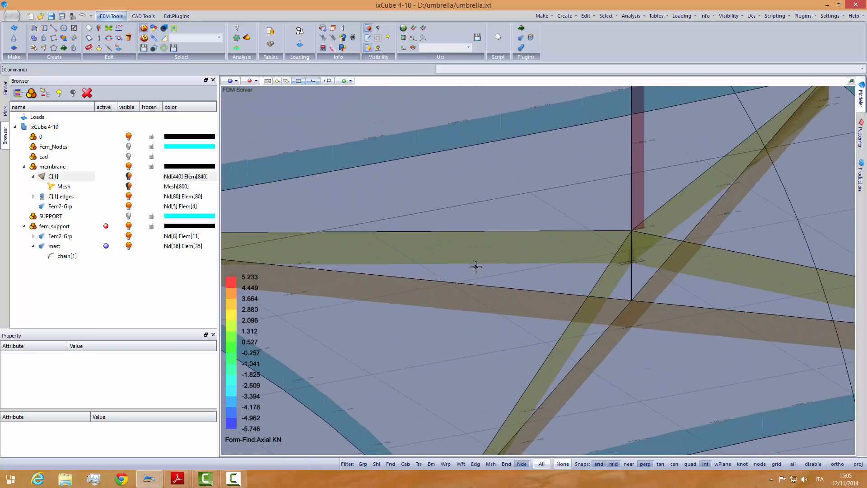
pyautogui.scroll(5, 641, 323)
pyautogui.scroll(3, 497, 335)
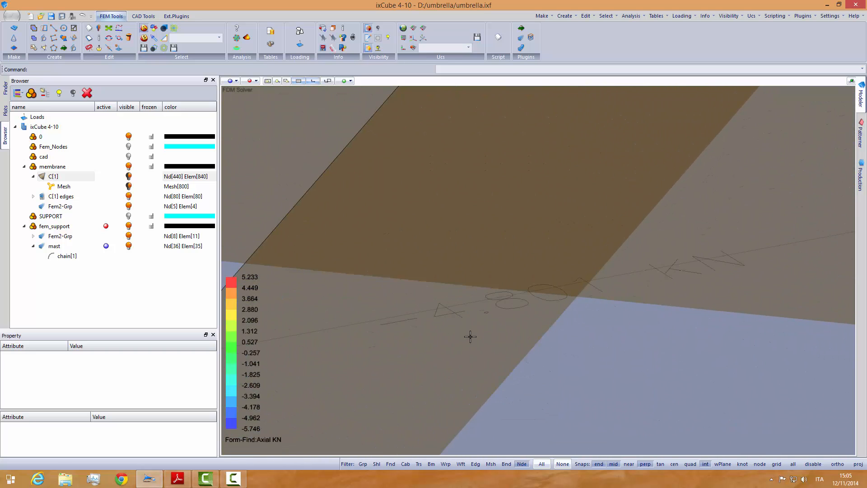
pyautogui.scroll(-4, 503, 236)
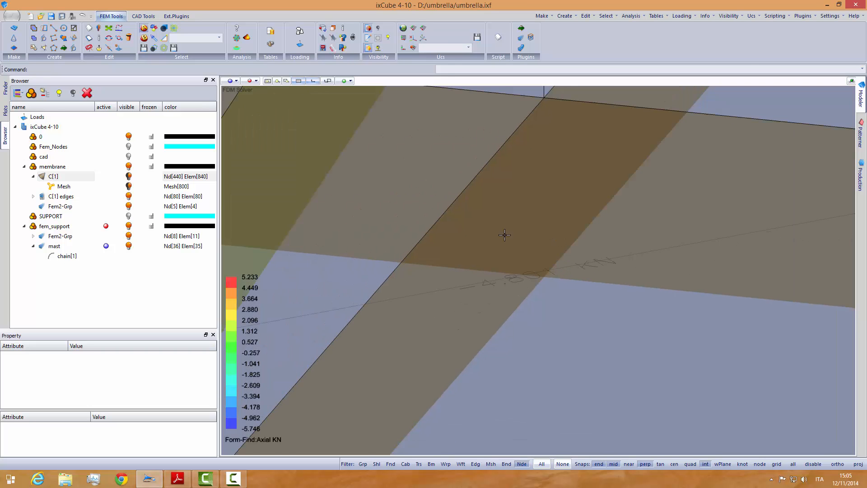
pyautogui.scroll(-2, 512, 243)
pyautogui.moveTo(513, 242); pyautogui.dragTo(471, 284, button='middle')
pyautogui.scroll(5, 550, 175)
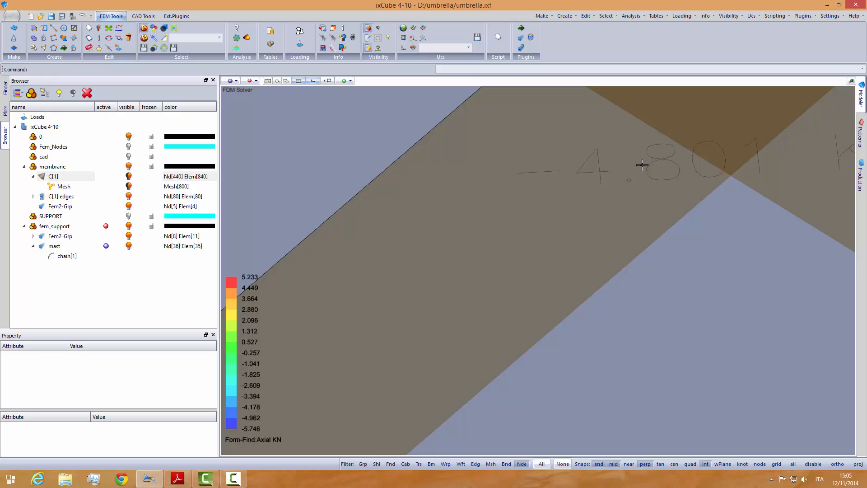
pyautogui.scroll(2, 600, 164)
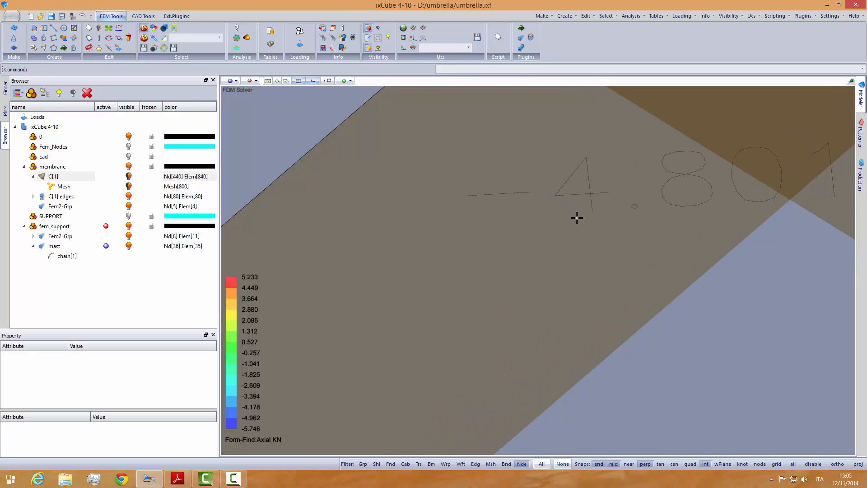
pyautogui.scroll(-8, 538, 237)
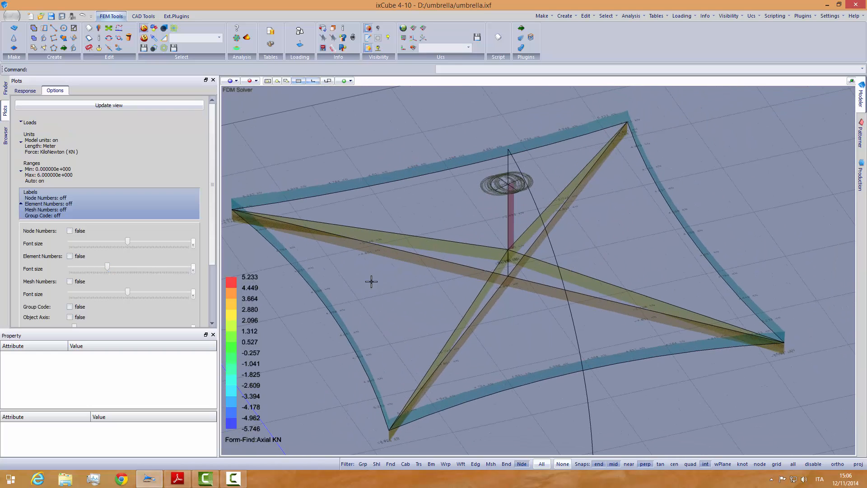
# Step: Examine the axial force labels along the curved edge cables and the struts running to the corners
pyautogui.scroll(5, 307, 291)
pyautogui.scroll(3, 321, 294)
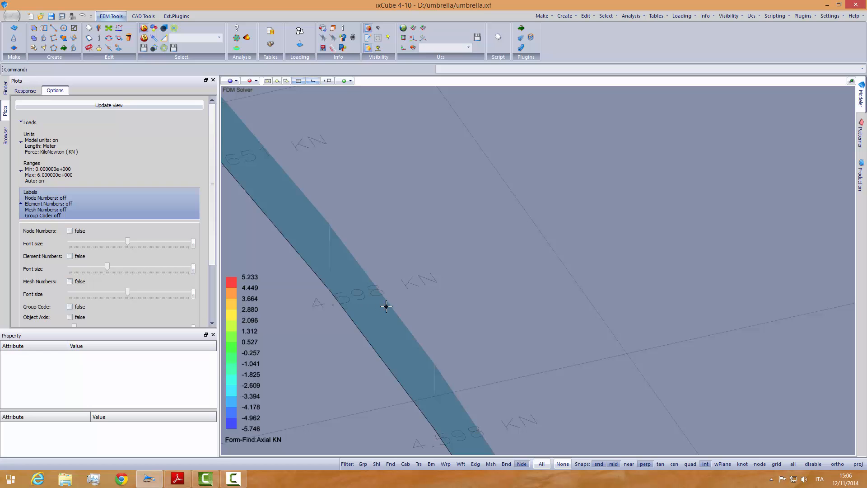
pyautogui.scroll(-3, 363, 249)
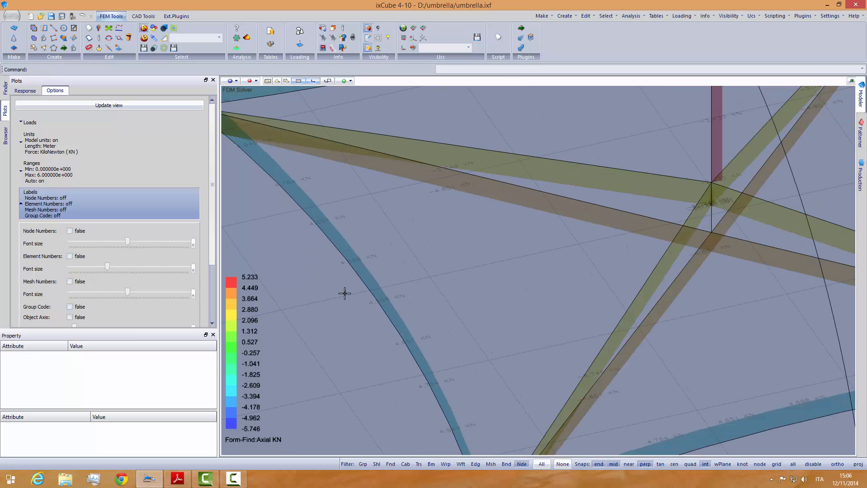
pyautogui.scroll(-4, 373, 283)
pyautogui.moveTo(467, 327); pyautogui.dragTo(412, 306, button='middle')
pyautogui.moveTo(533, 306); pyautogui.dragTo(489, 300, button='middle')
pyautogui.scroll(6, 565, 287)
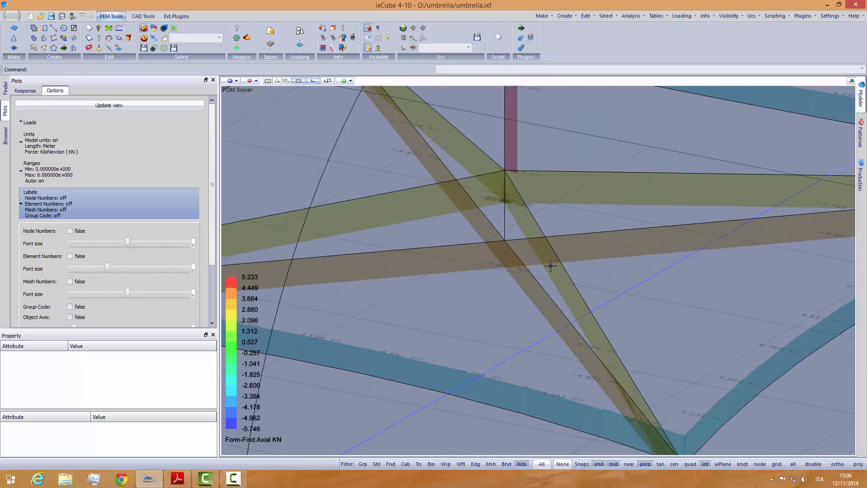
pyautogui.scroll(-5, 540, 272)
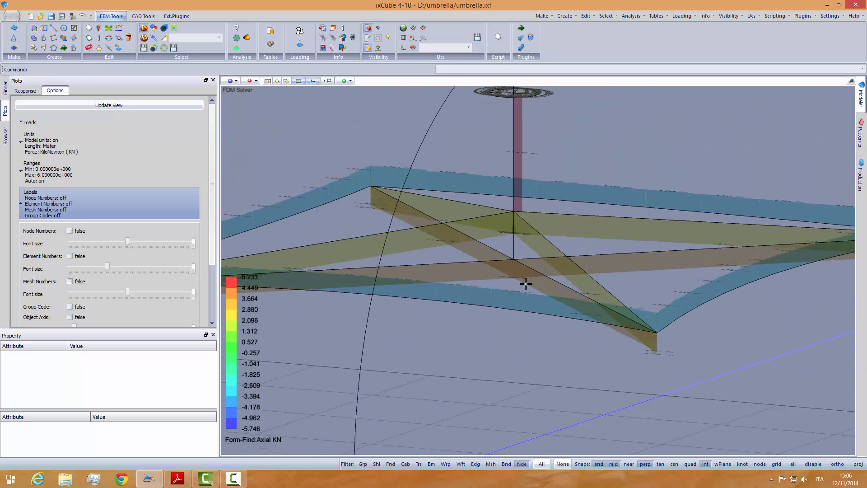
# Step: Inspect the axial force diagrams of the mast, the top ring and the whole umbrella frame
pyautogui.moveTo(527, 291); pyautogui.dragTo(526, 293, button='middle')
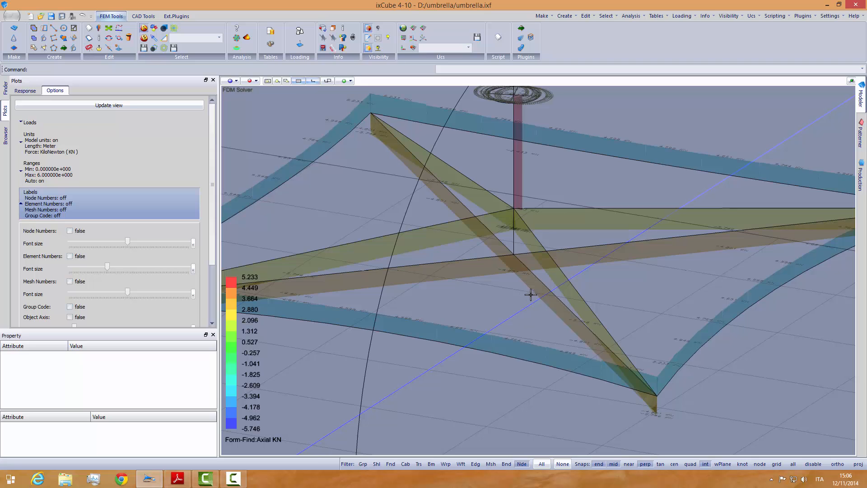
pyautogui.scroll(-3, 530, 294)
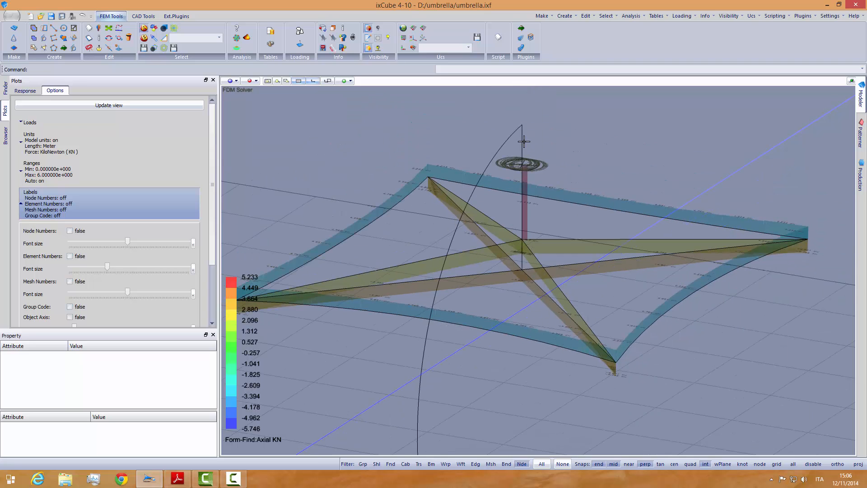
pyautogui.scroll(3, 524, 141)
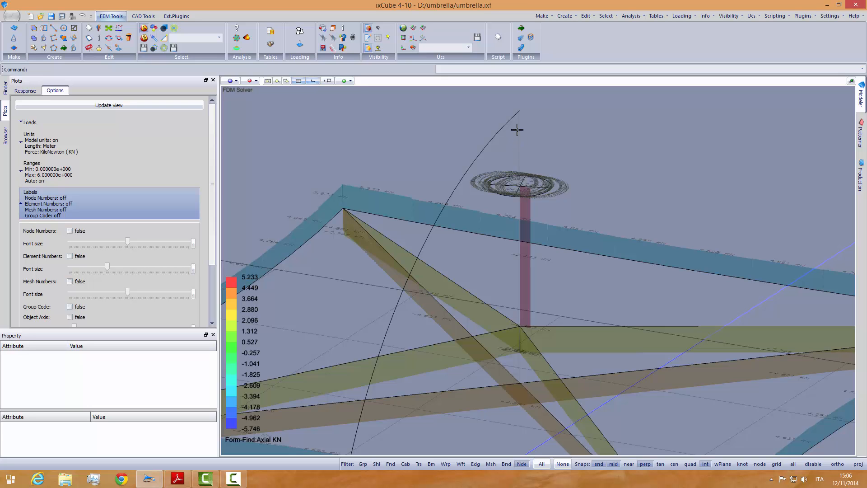
pyautogui.scroll(-3, 513, 195)
pyautogui.moveTo(452, 267); pyautogui.dragTo(585, 272, button='middle')
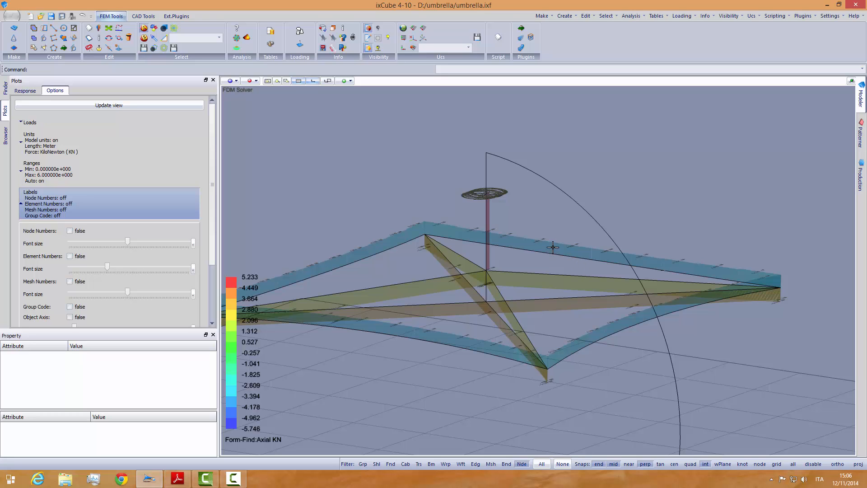
pyautogui.scroll(-1, 552, 246)
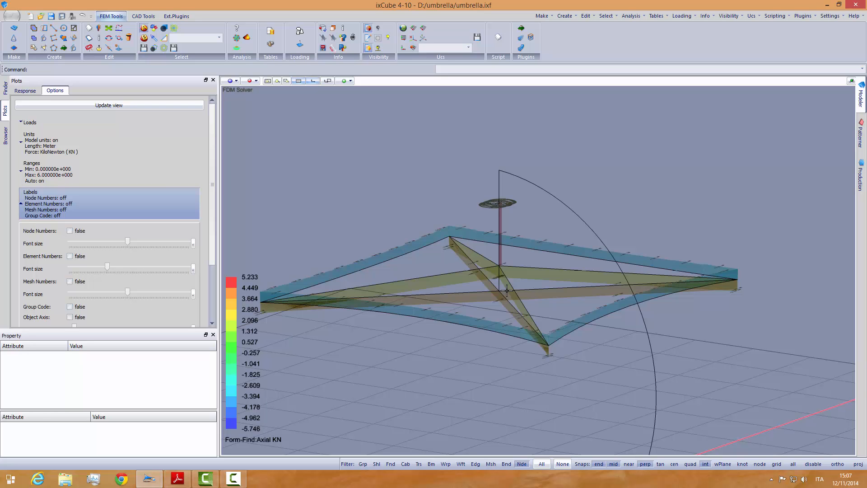
pyautogui.moveTo(490, 300); pyautogui.dragTo(487, 307, button='middle')
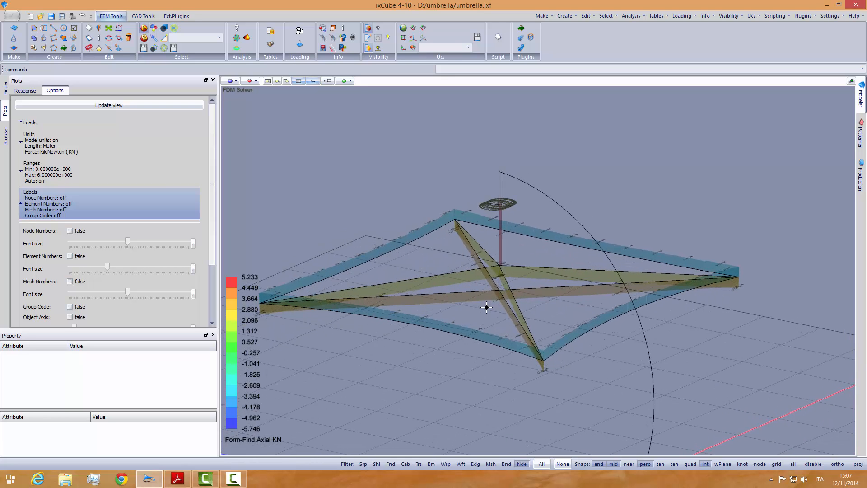
pyautogui.scroll(-2, 531, 238)
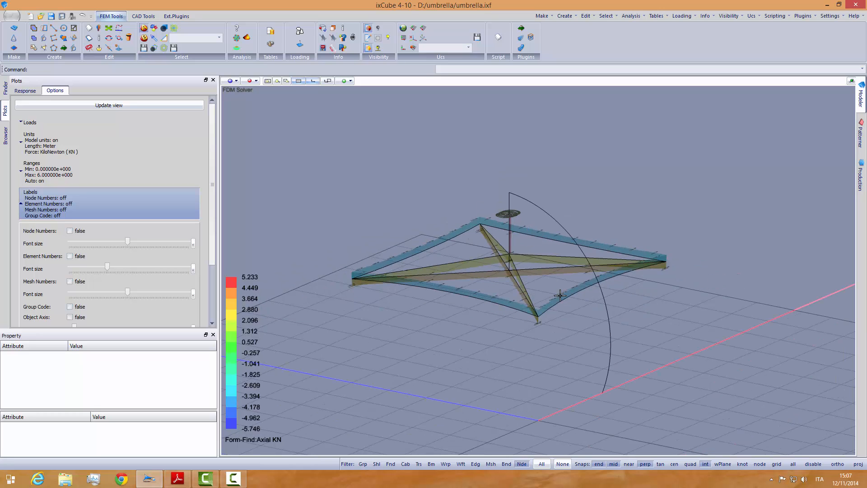